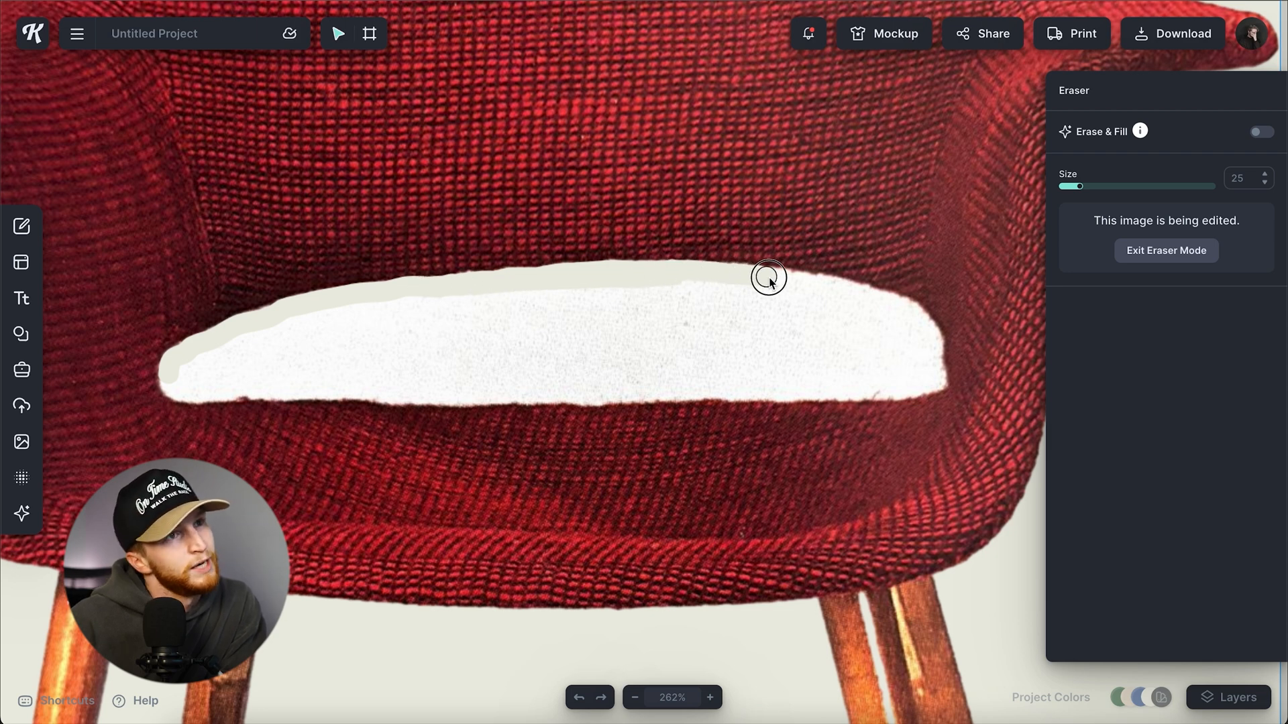
# Step: Erase the remaining white area in the chair's seat opening with a size 38 eraser and exit the eraser mode
pyautogui.scroll(2, 798, 281)
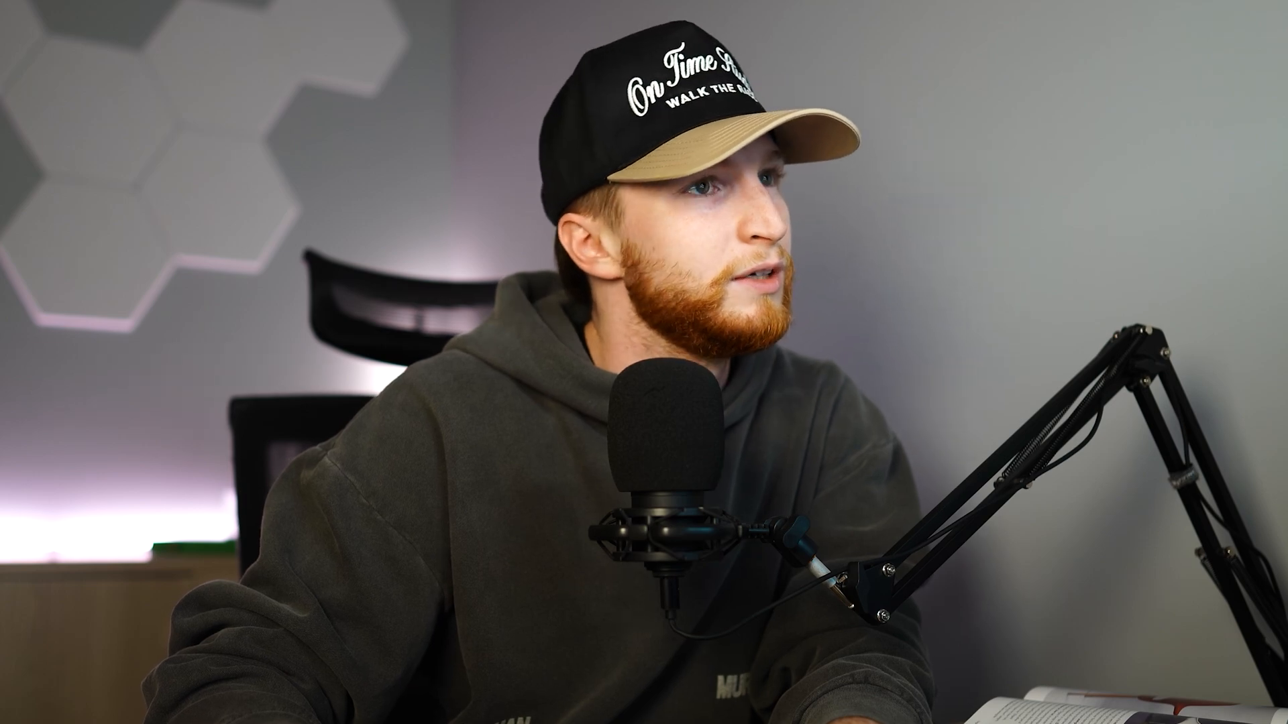
pyautogui.moveTo(513, 248); pyautogui.dragTo(320, 248)
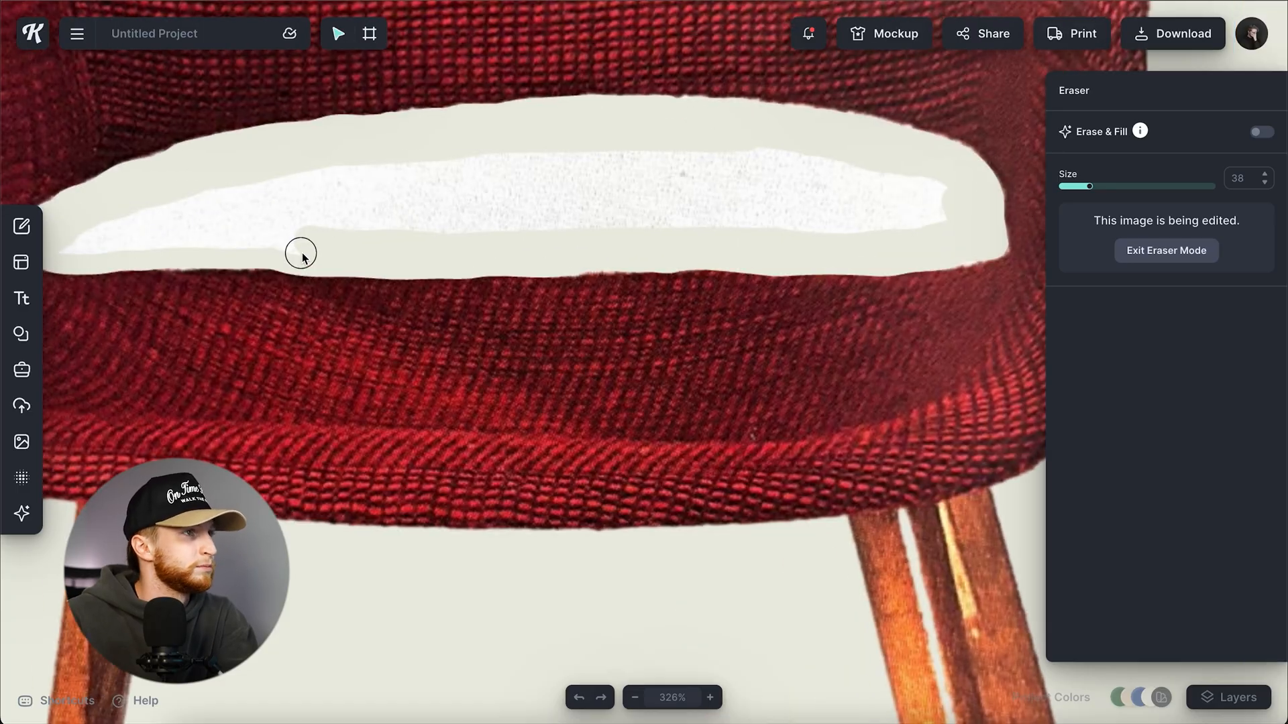
pyautogui.moveTo(299, 253)
pyautogui.mouseDown()
pyautogui.moveTo(163, 221)
pyautogui.moveTo(939, 195)
pyautogui.moveTo(377, 195)
pyautogui.moveTo(429, 222)
pyautogui.mouseUp()
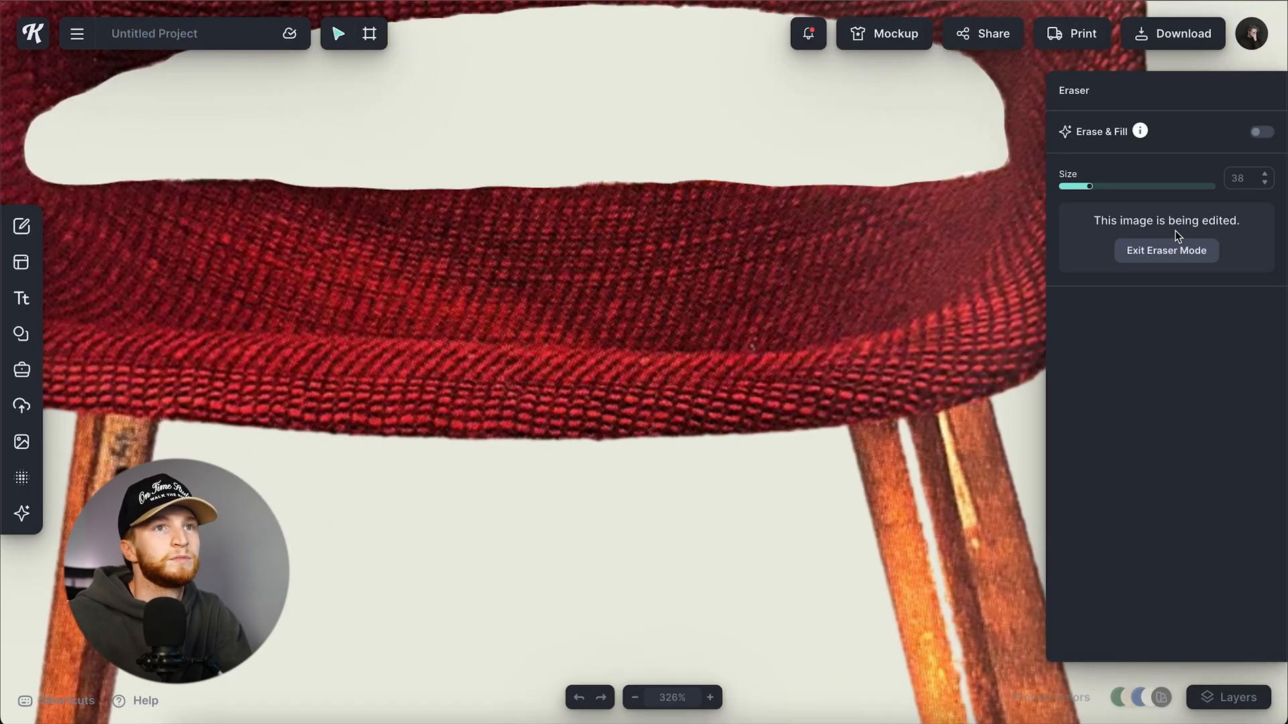
pyautogui.click(1143, 249)
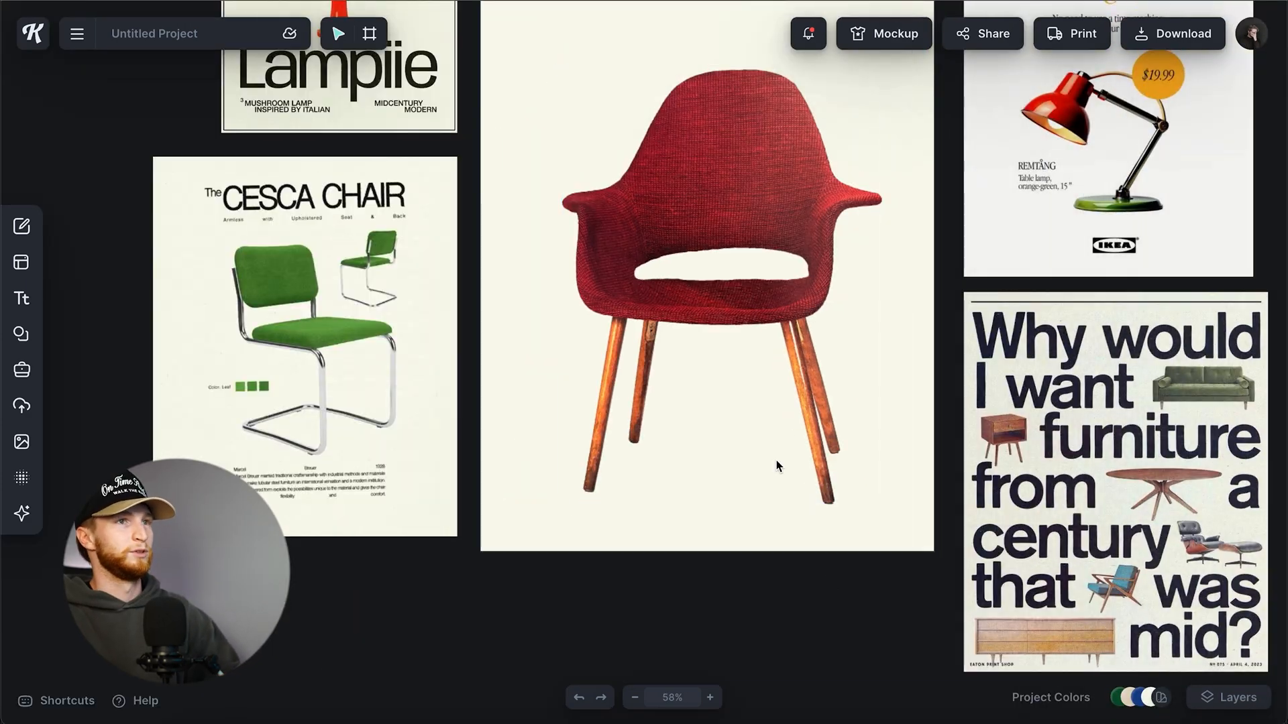
# Step: Scale the red chair image down to about 9.25 × 12.57 in and position it in the artboard's upper half
pyautogui.click(711, 221)
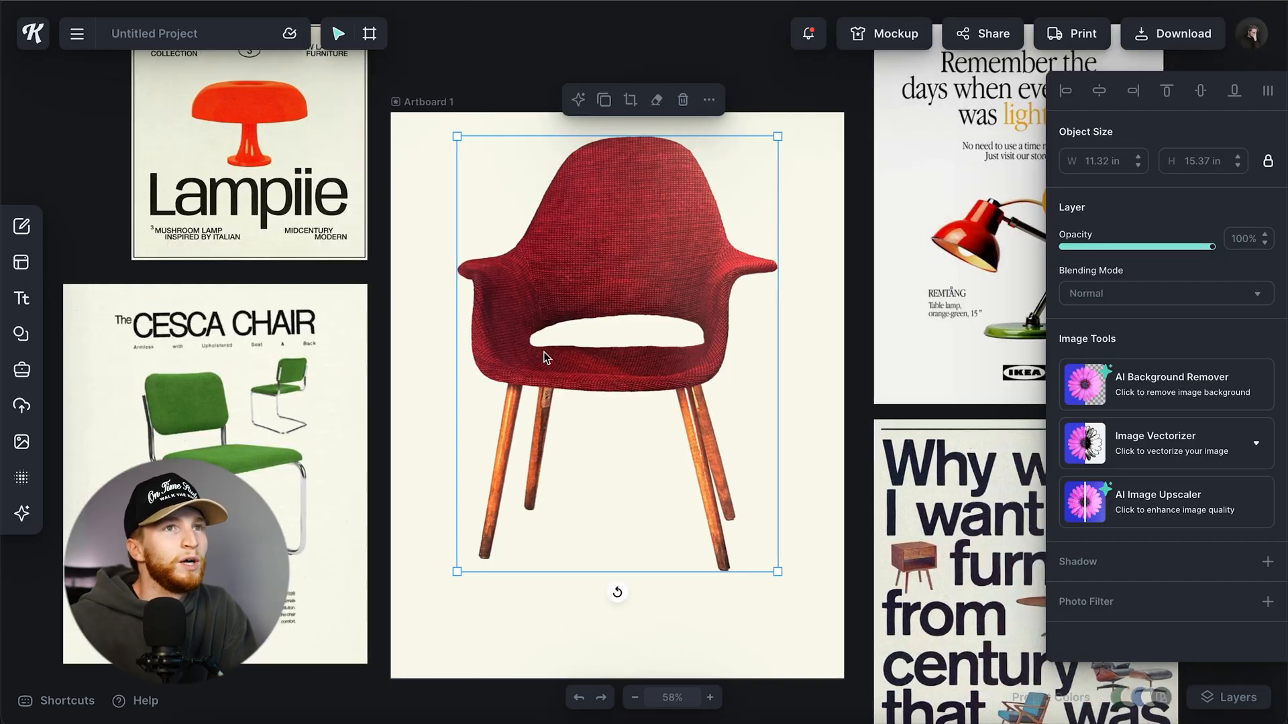
pyautogui.scroll(-4, 546, 354)
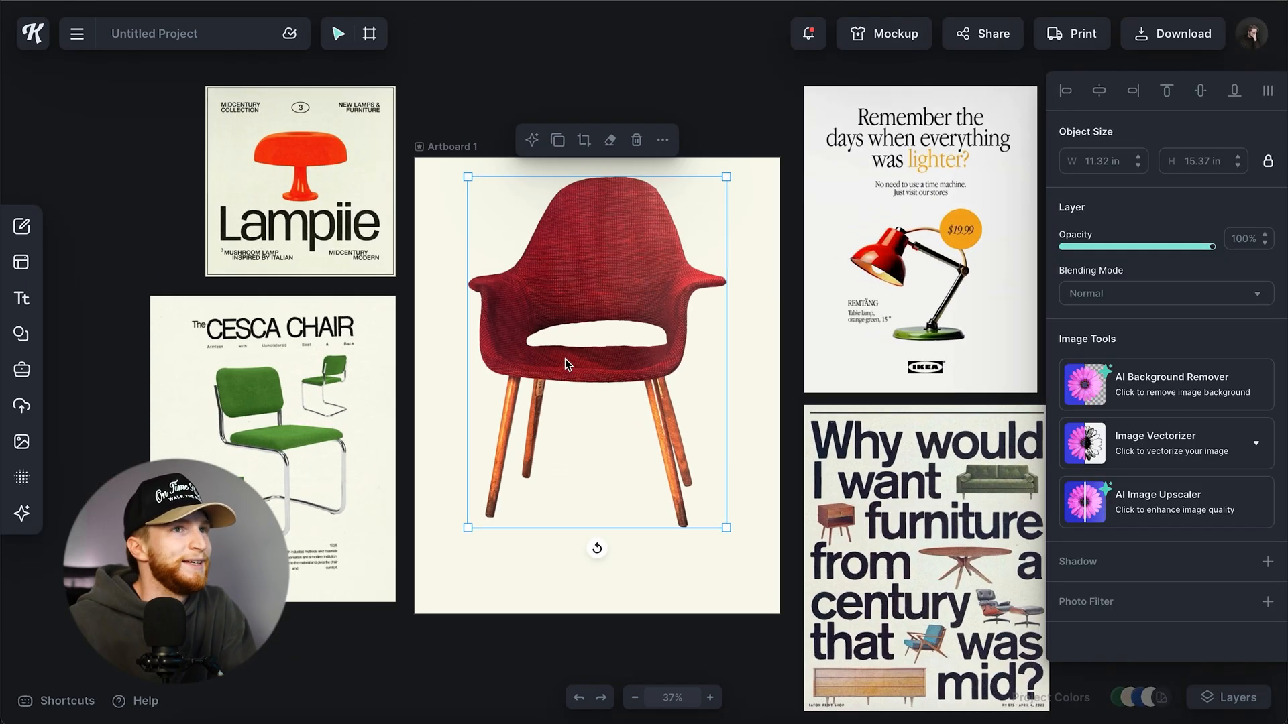
pyautogui.scroll(-1, 565, 359)
pyautogui.moveTo(617, 332); pyautogui.dragTo(621, 375)
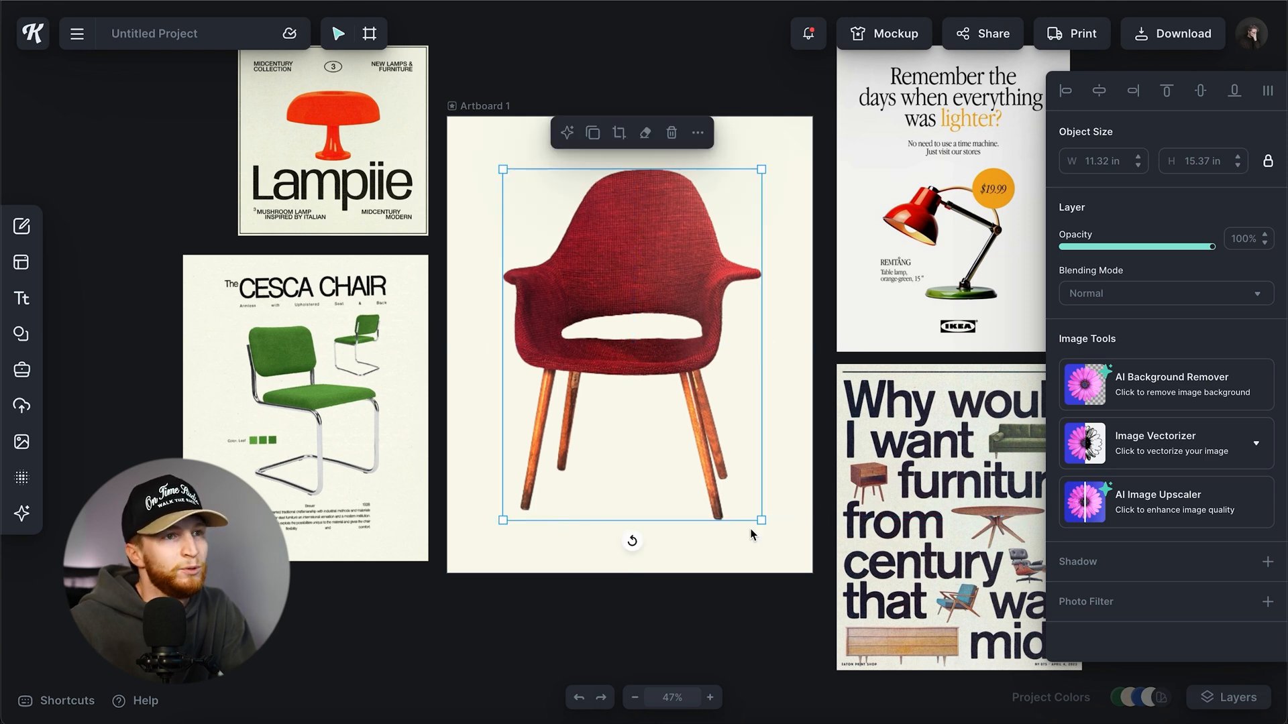
pyautogui.moveTo(762, 520); pyautogui.dragTo(737, 456)
pyautogui.moveTo(629, 253); pyautogui.dragTo(636, 247)
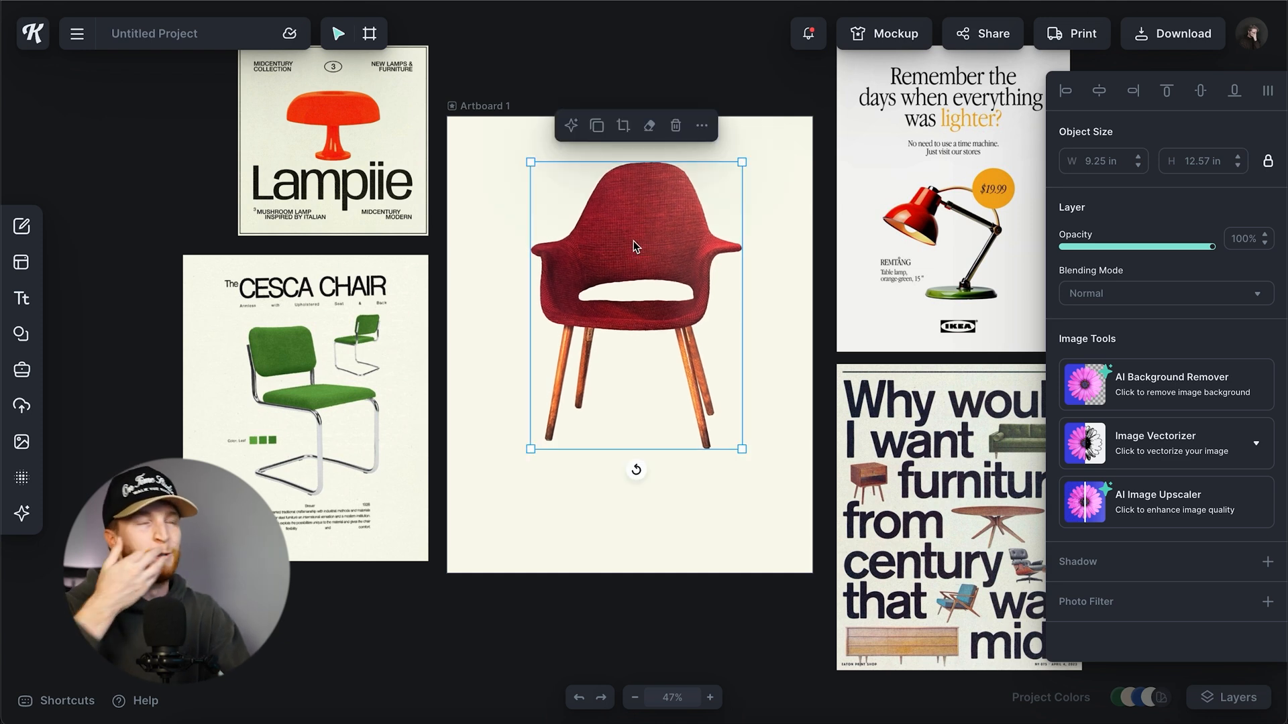
# Step: Enlarge the chair image slightly and shift it so it sits centred in the upper part of the artboard
pyautogui.hscroll(1, 633, 241)
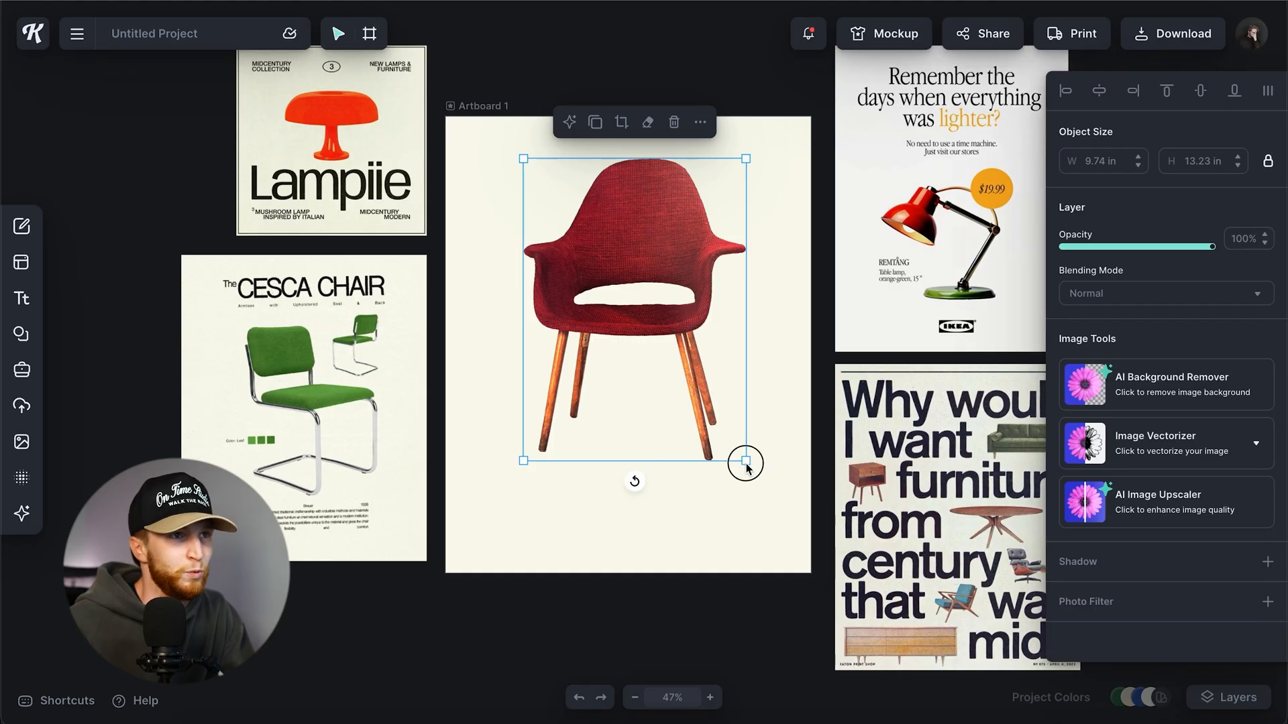
pyautogui.moveTo(746, 463); pyautogui.dragTo(751, 468)
pyautogui.moveTo(677, 232); pyautogui.dragTo(674, 228)
pyautogui.click(587, 510)
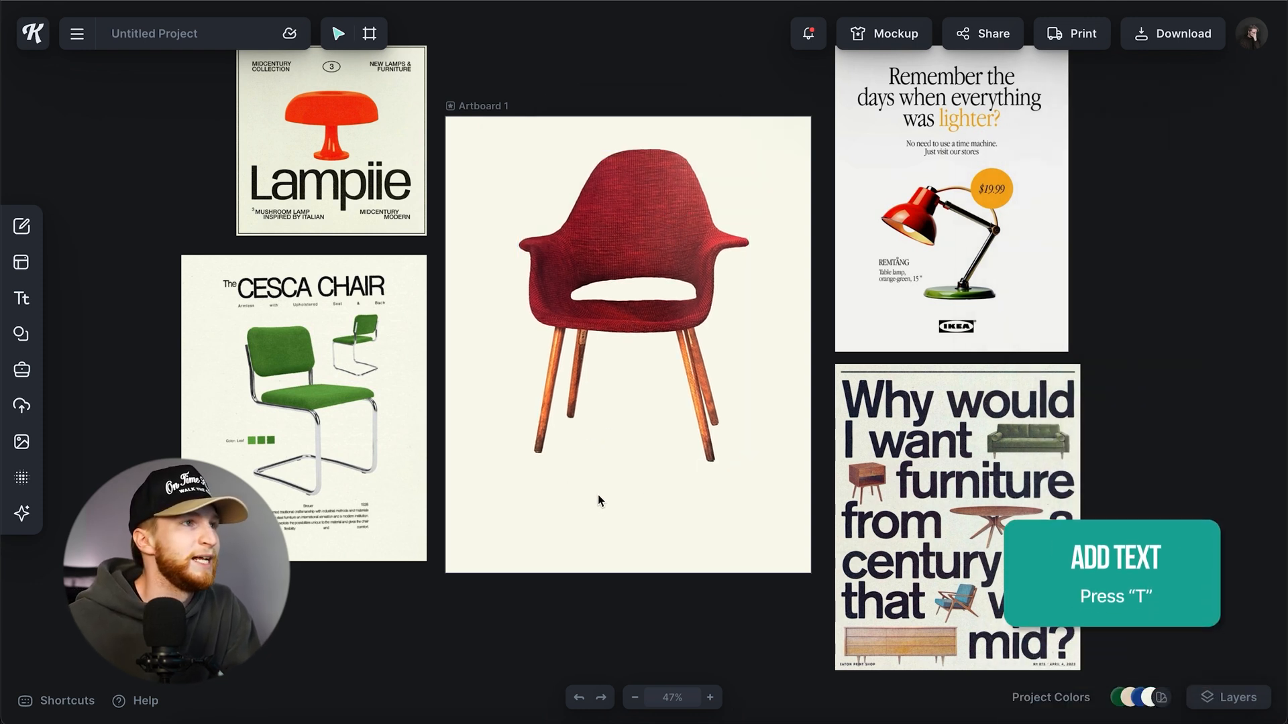
# Step: Add a headline text in the Familjen Grotesk typeface and place it below the chair's legs
pyautogui.press('t')
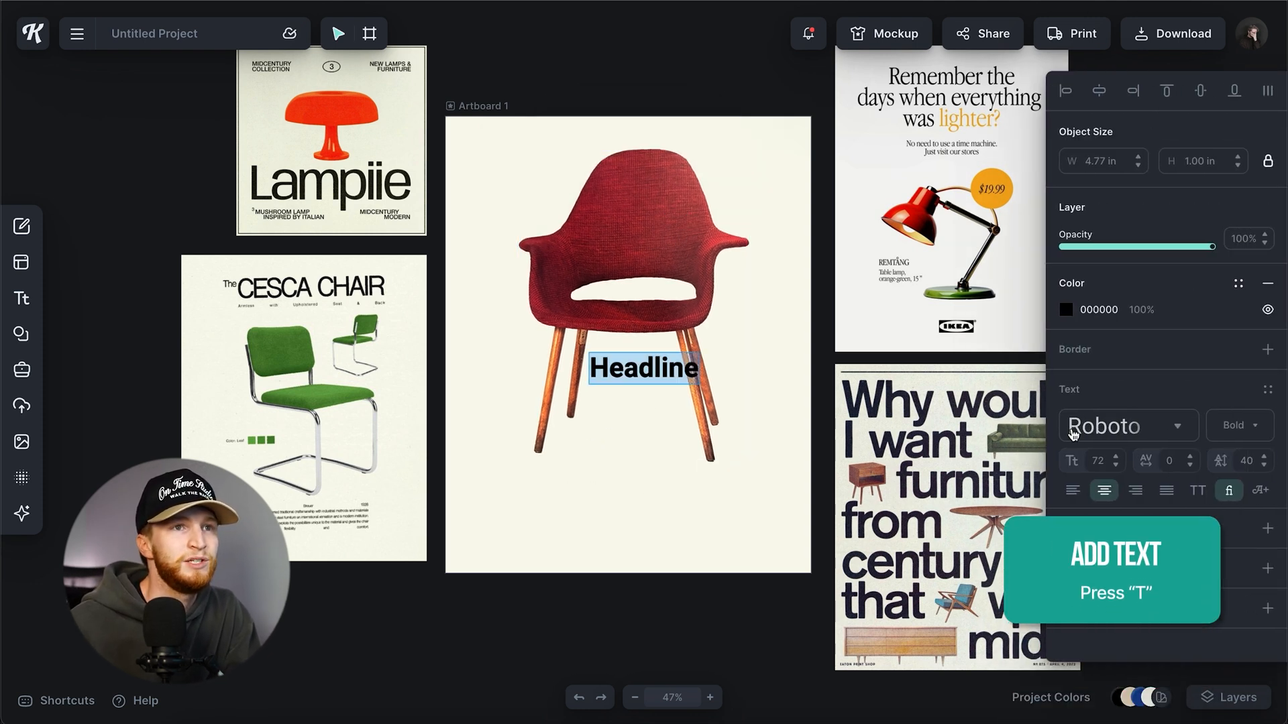
pyautogui.click(1095, 428)
pyautogui.click(934, 408)
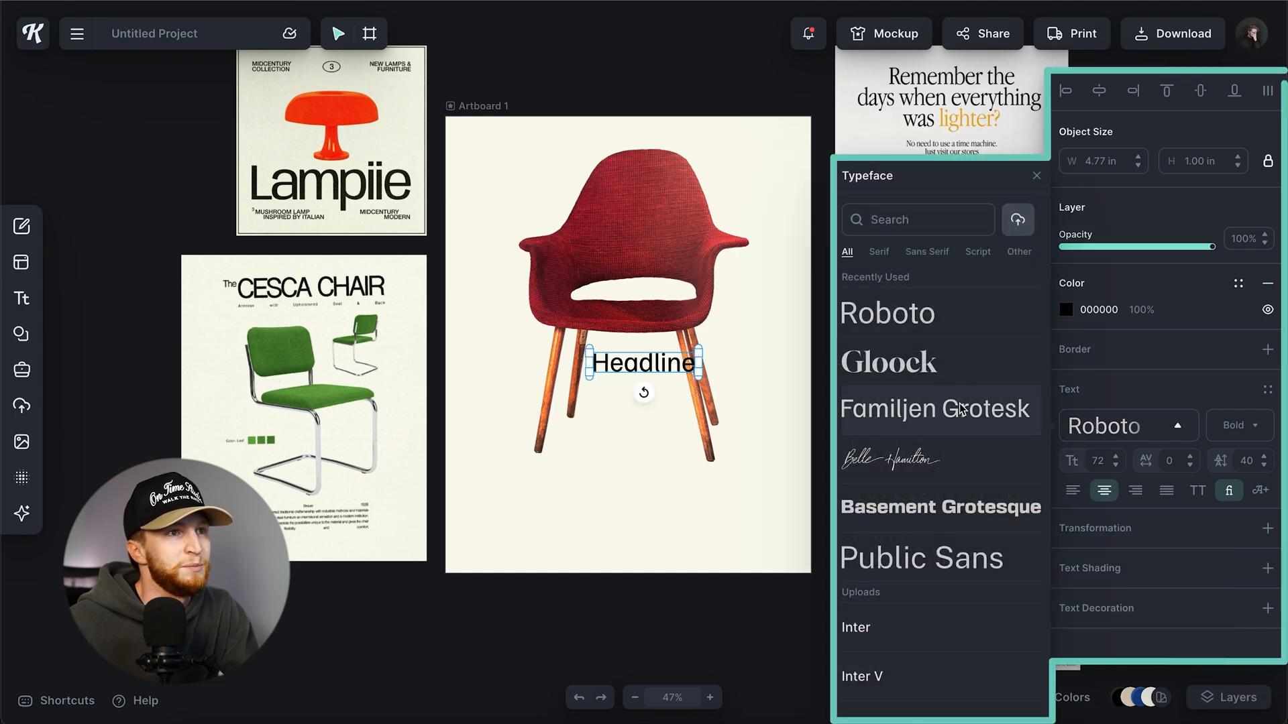
pyautogui.click(644, 465)
pyautogui.moveTo(650, 380); pyautogui.dragTo(612, 515)
# Step: Set the headline's letter spacing to -70
pyautogui.scroll(4, 602, 499)
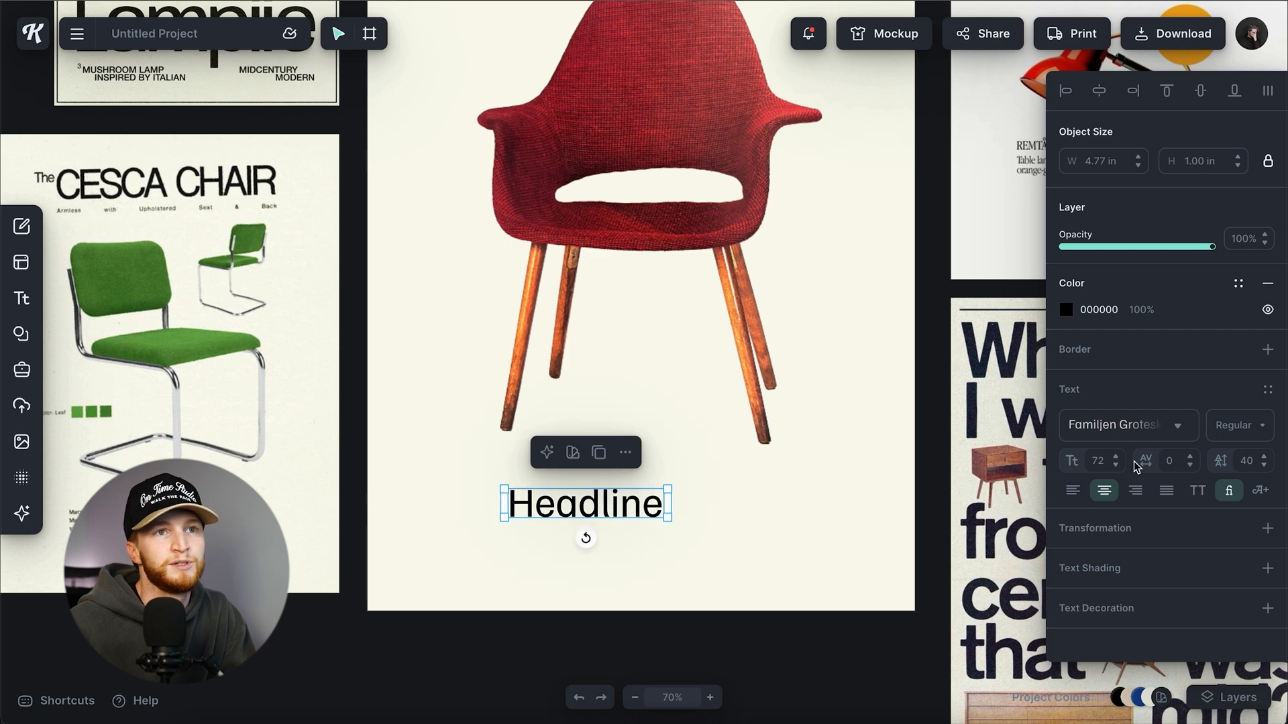
pyautogui.click(1179, 465)
pyautogui.write('-60')
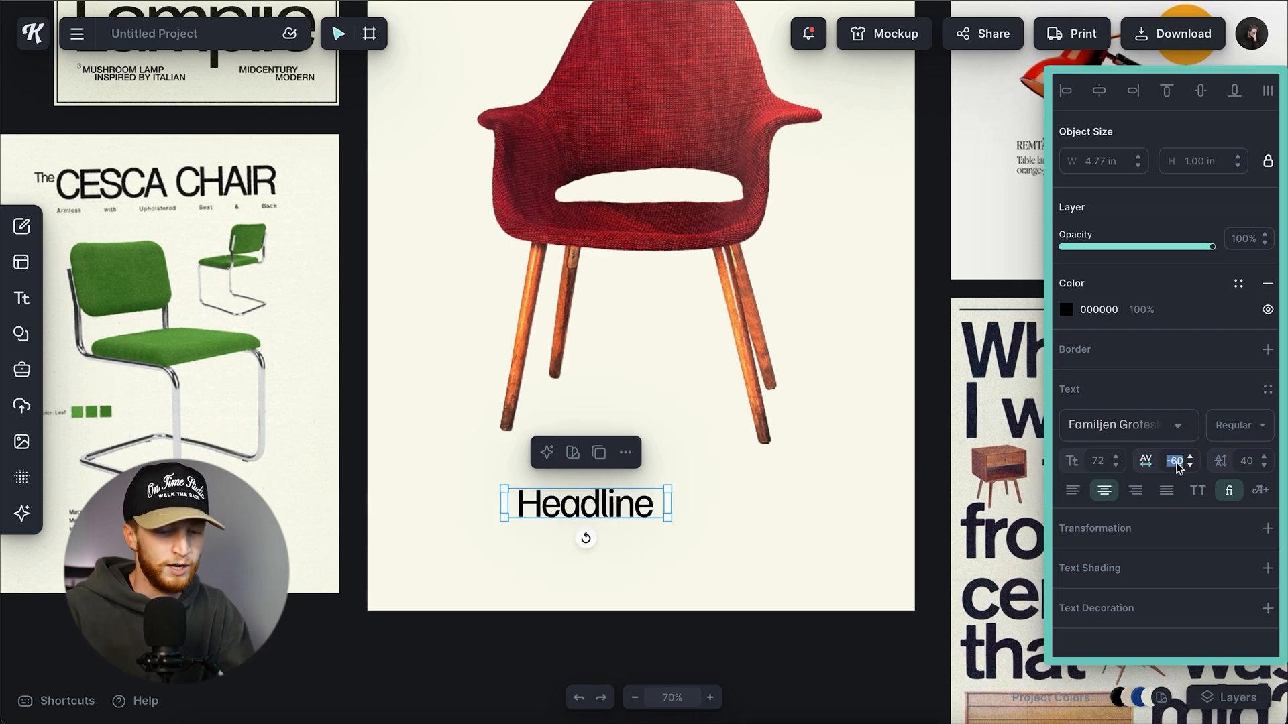
pyautogui.write('-70')
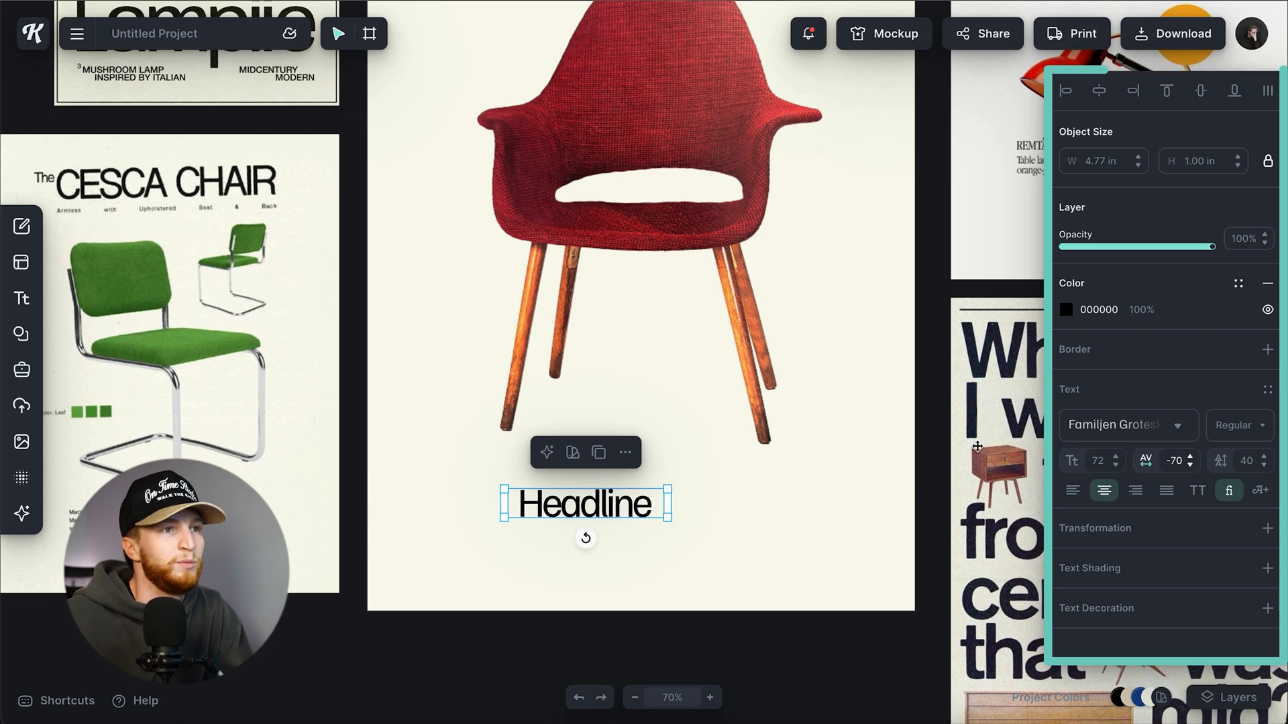
pyautogui.hscroll(-2, 303, 284)
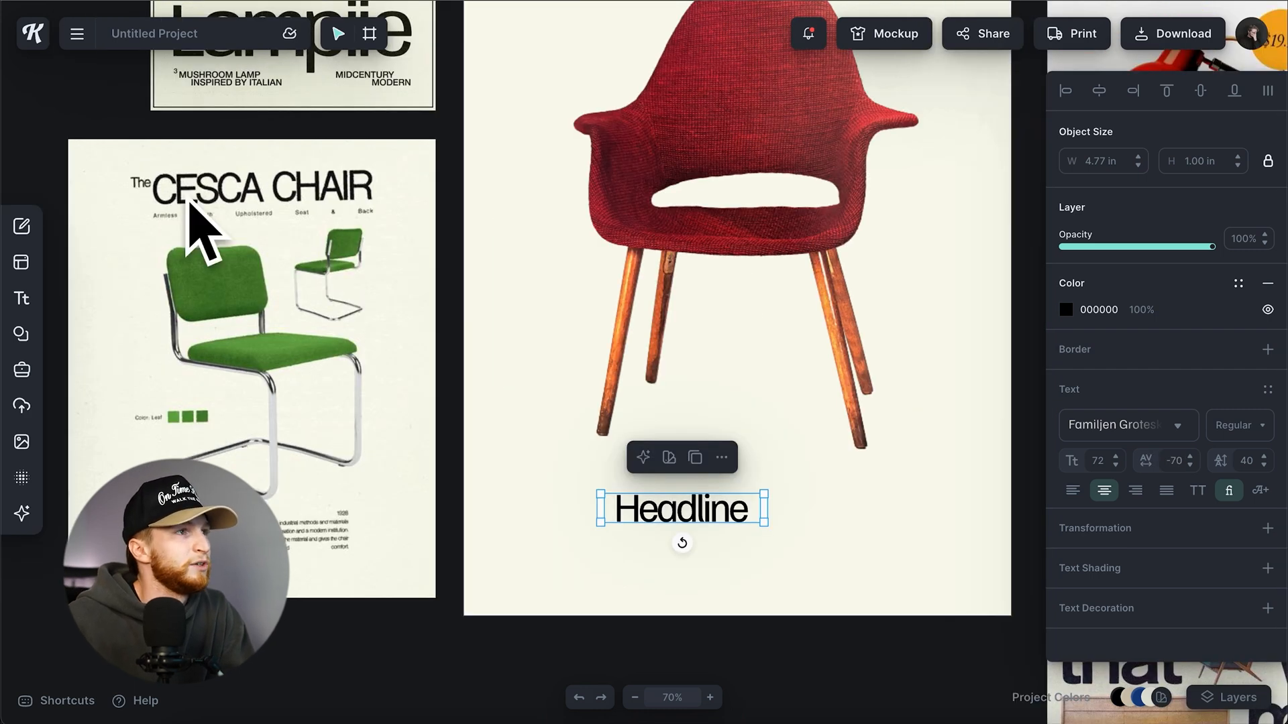
pyautogui.scroll(2, 293, 196)
# Step: Try the Medium weight on the headline and return it to Regular
pyautogui.click(1231, 429)
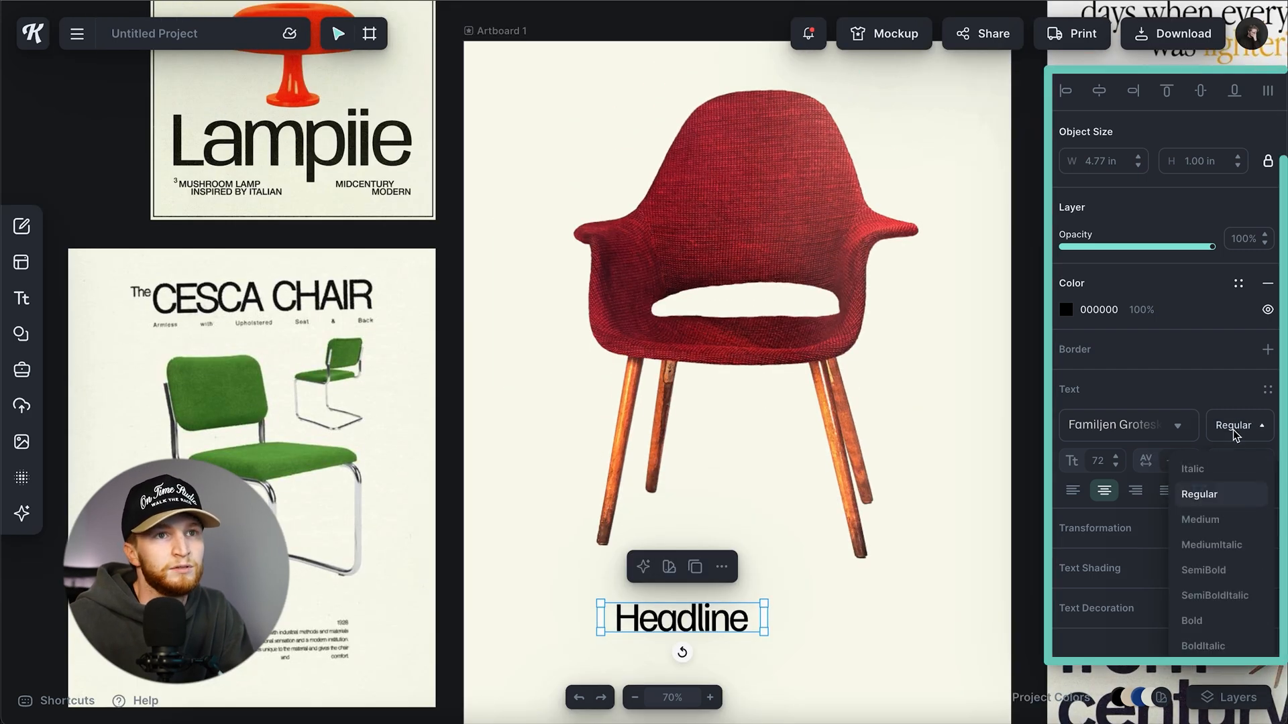
pyautogui.click(1216, 522)
pyautogui.click(1213, 499)
# Step: Replace the headline text with "Eames"
pyautogui.scroll(-1, 691, 452)
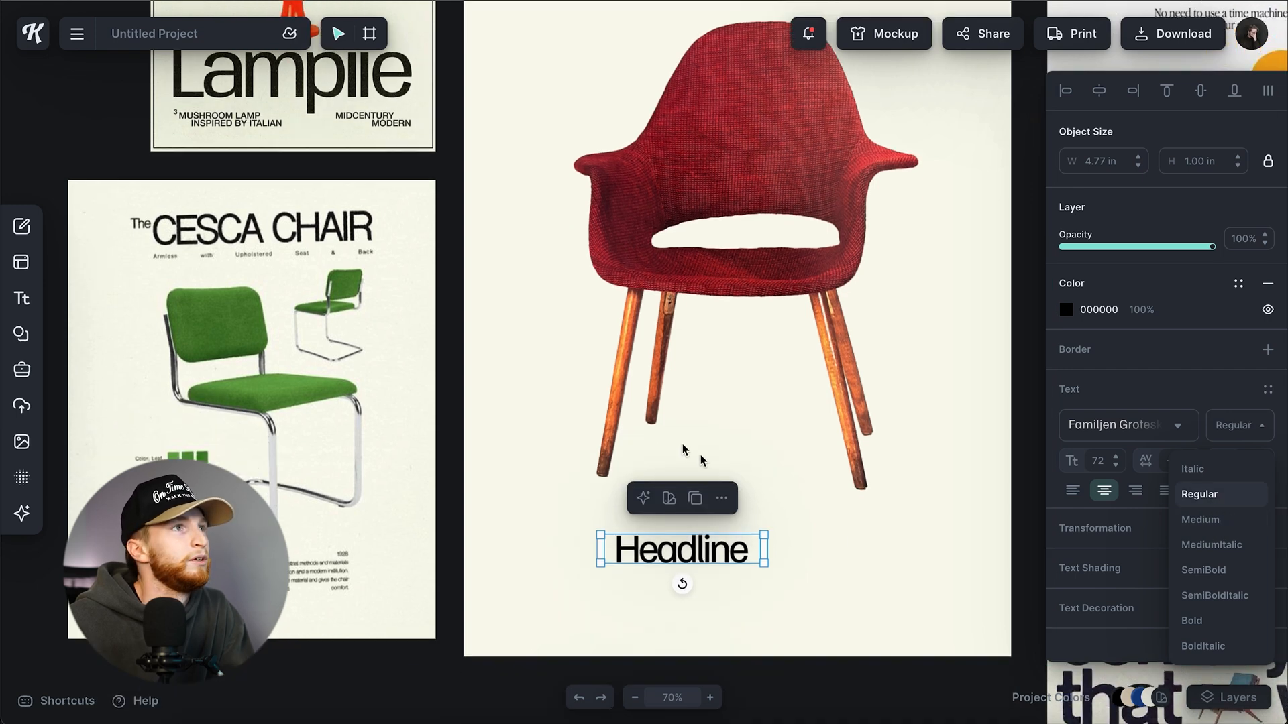
pyautogui.scroll(1, 672, 444)
pyautogui.scroll(-2, 590, 308)
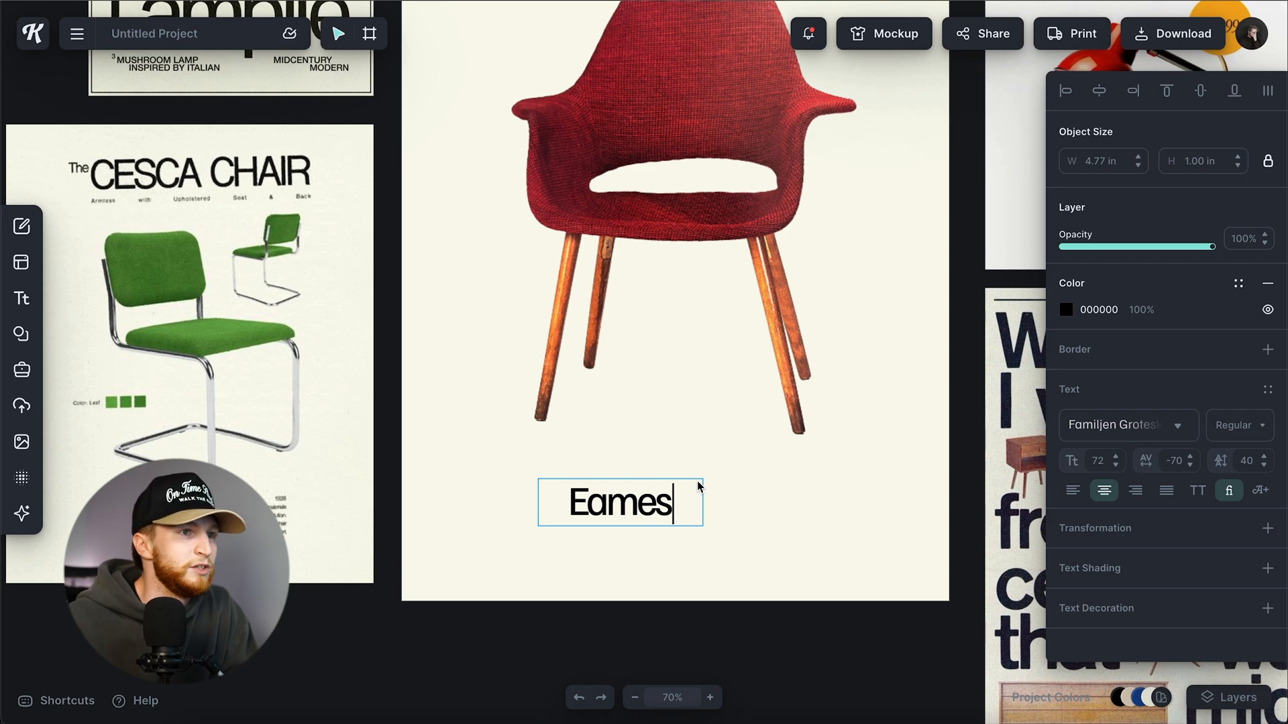
pyautogui.press('Escape')
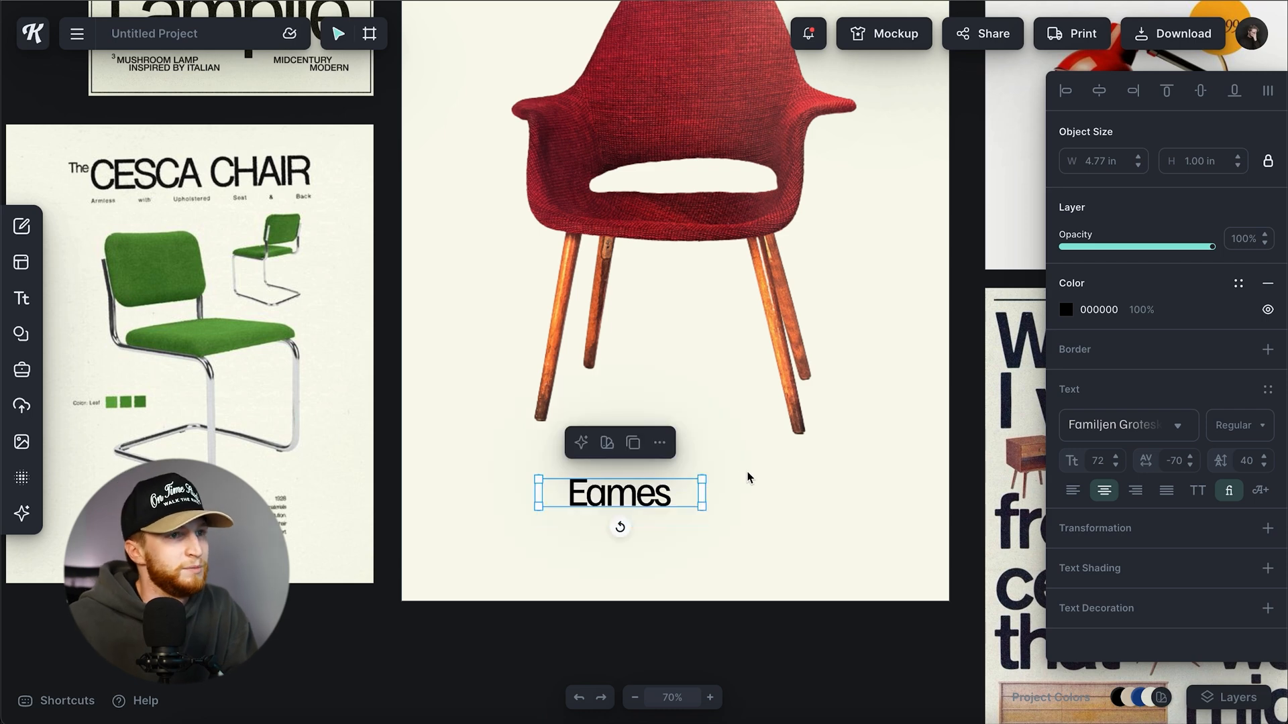
# Step: Scale the "Eames" headline up to font size 250, place it below the chair and right-align it
pyautogui.moveTo(703, 482); pyautogui.dragTo(963, 436)
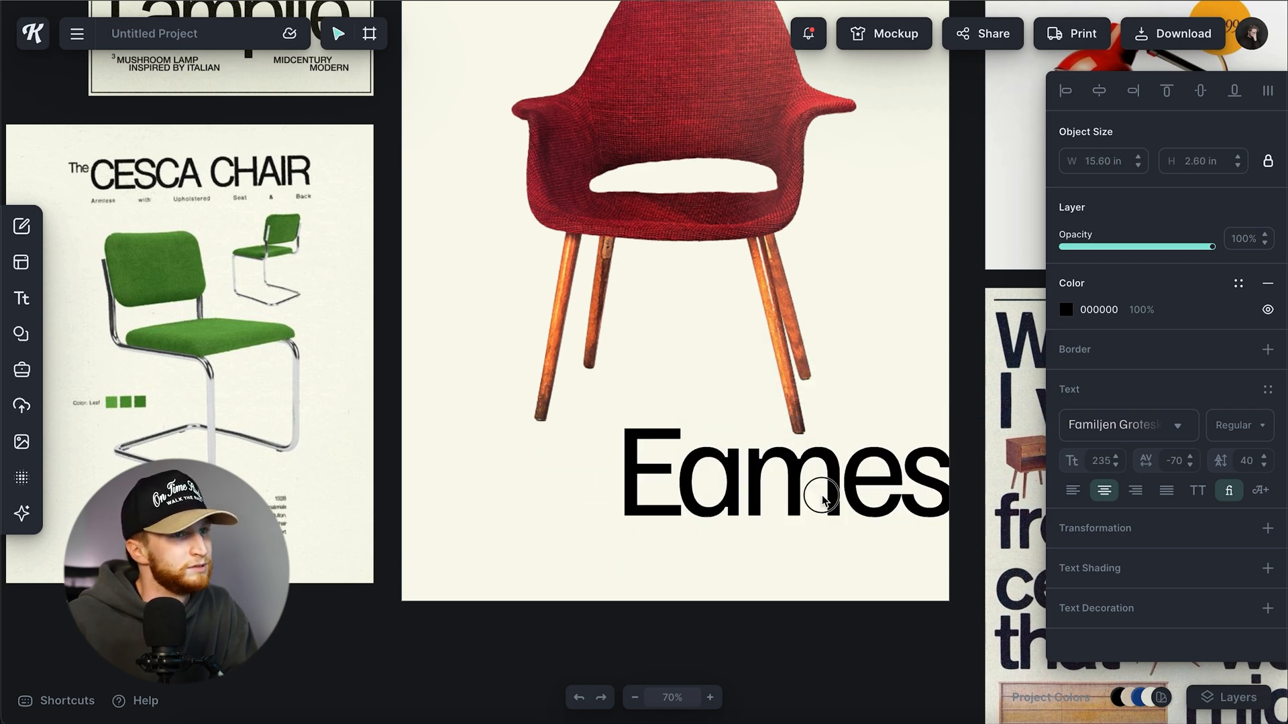
pyautogui.moveTo(794, 519); pyautogui.dragTo(805, 528)
pyautogui.moveTo(741, 580); pyautogui.dragTo(724, 581)
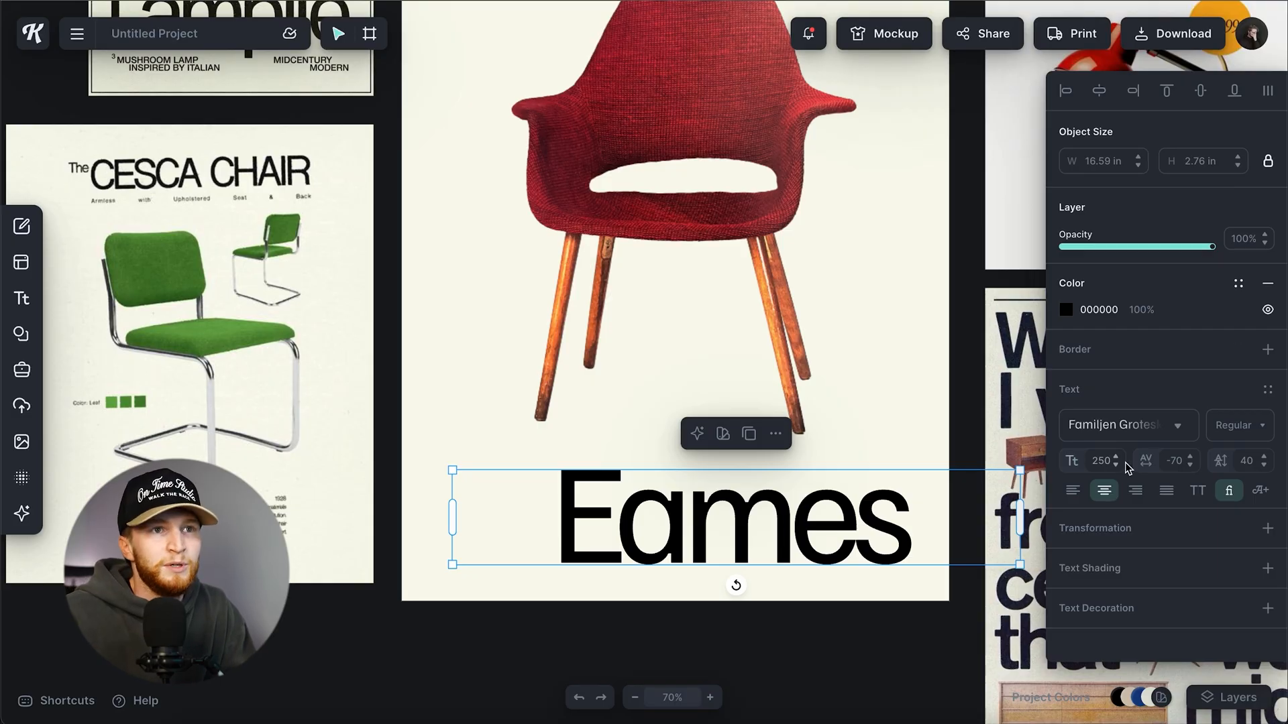
pyautogui.click(1139, 495)
pyautogui.moveTo(909, 536); pyautogui.dragTo(800, 538)
# Step: Place a size 60 copy of the "Eames" text just before the large headline, aligned with its upper edge
pyautogui.moveTo(340, 516); pyautogui.dragTo(477, 446)
pyautogui.click(1066, 495)
pyautogui.moveTo(817, 502); pyautogui.dragTo(530, 481)
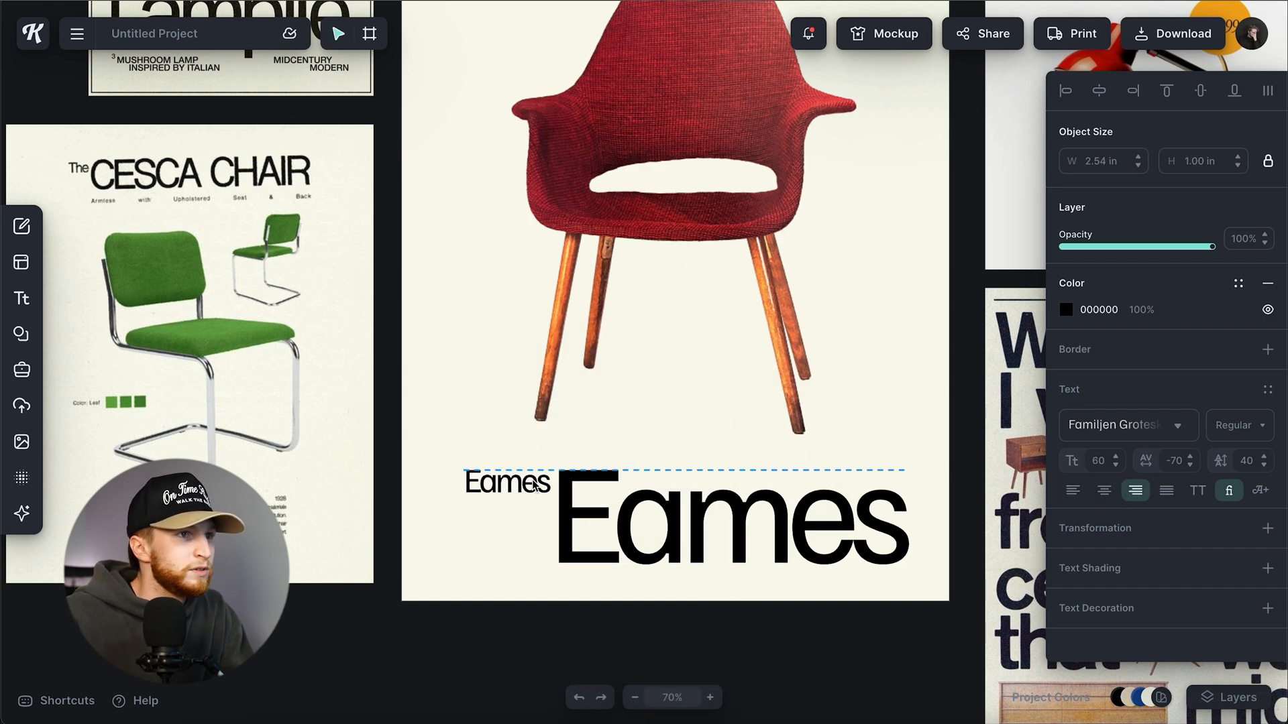
# Step: Change the small copy's text to "Charles" and widen its box to about 3.42 in so it fits one line
pyautogui.press('Escape')
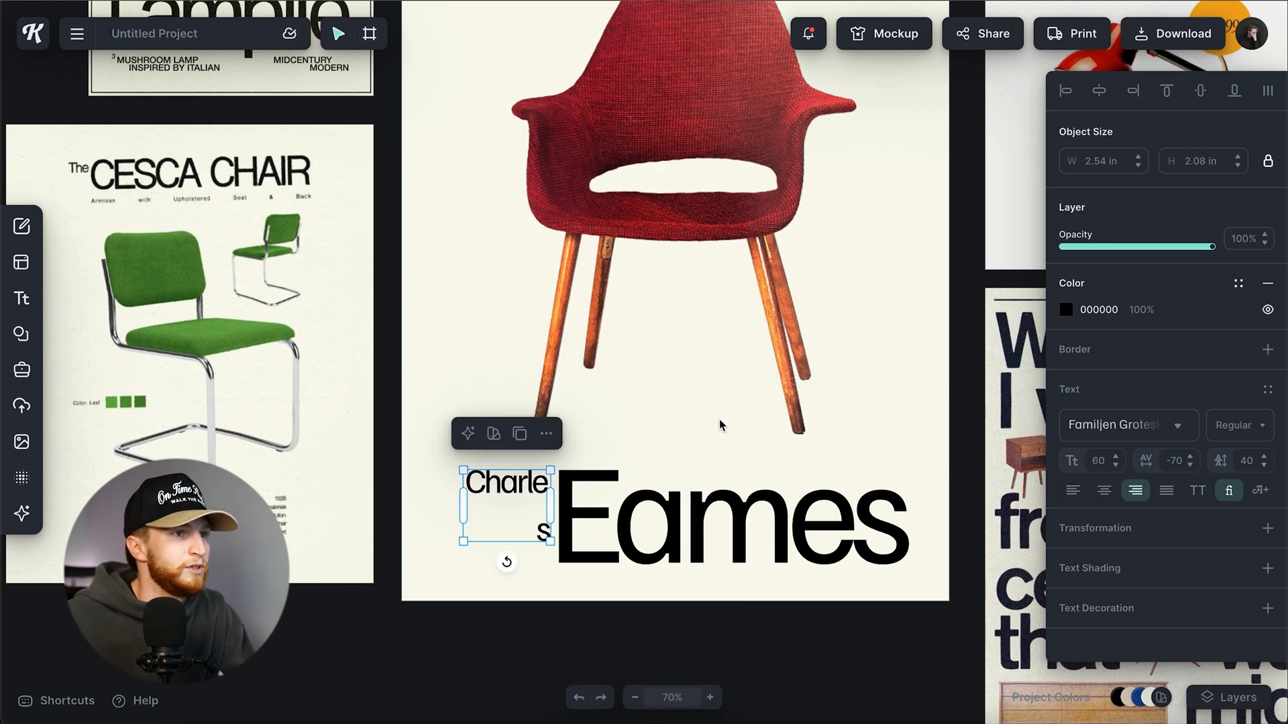
pyautogui.moveTo(471, 504); pyautogui.dragTo(436, 496)
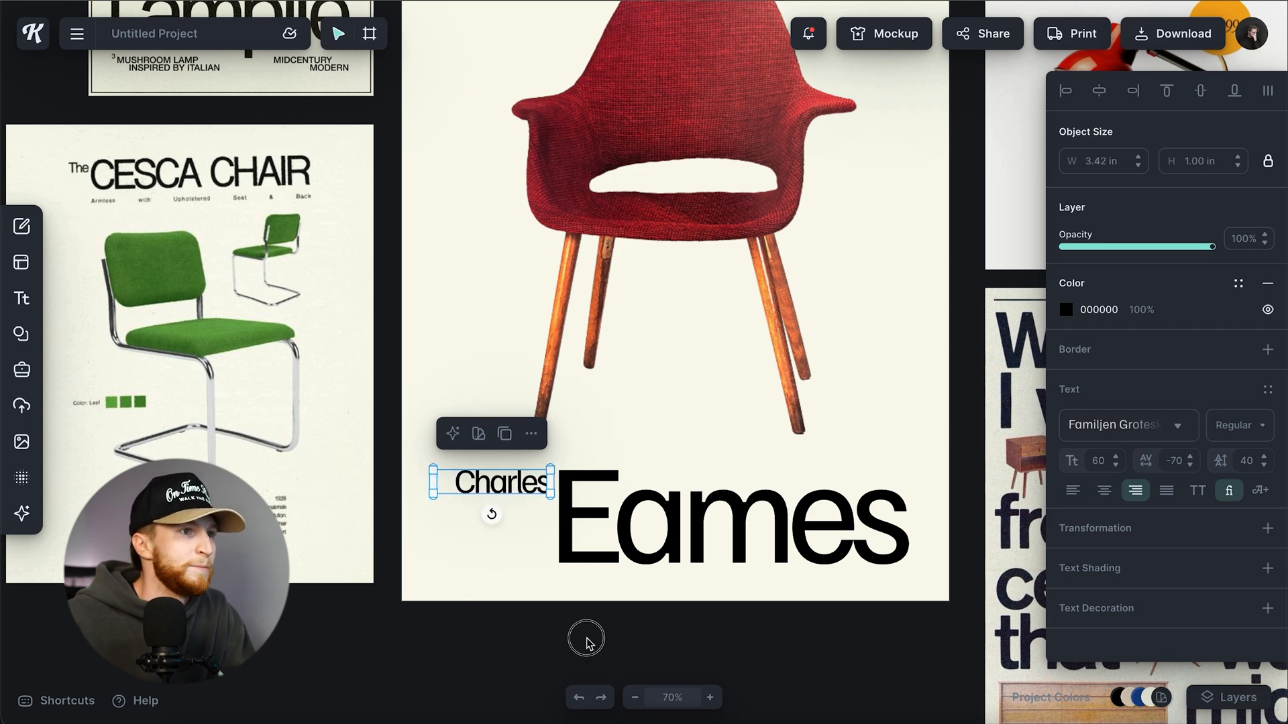
pyautogui.click(582, 634)
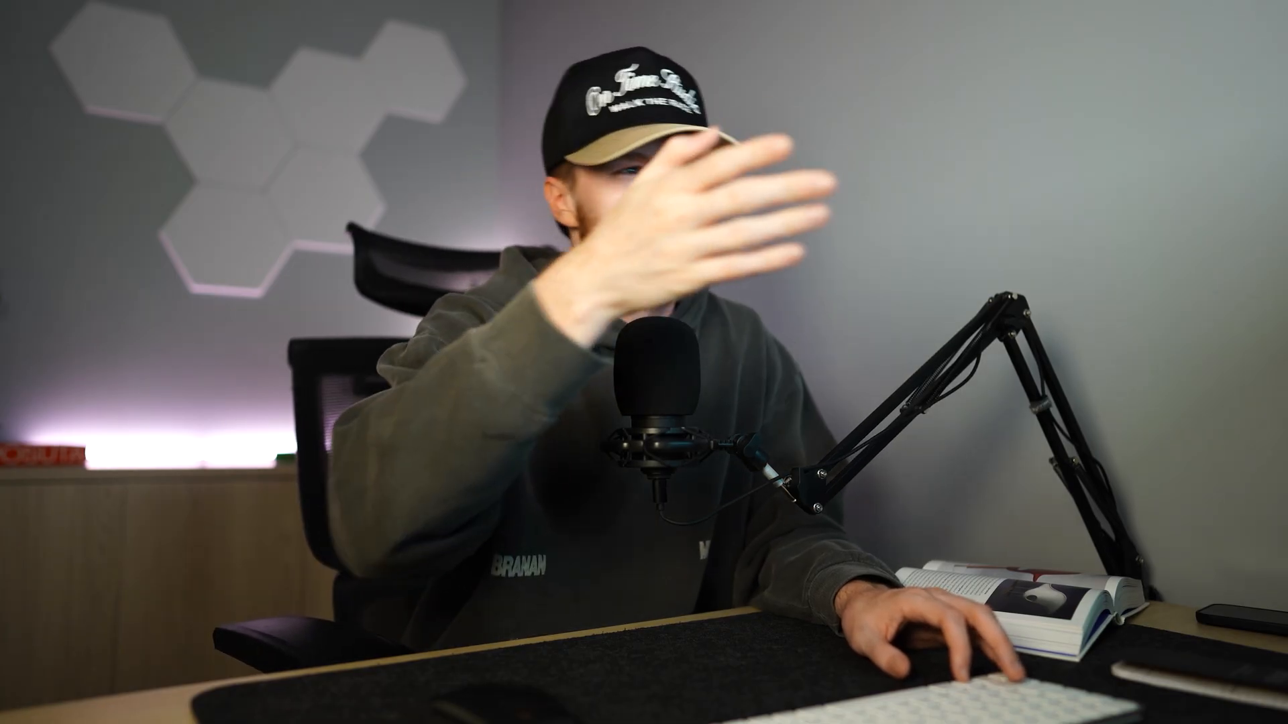
# Step: Reduce the "Charles" text to font size 48 and place it against the upper corner of the large E
pyautogui.click(431, 430)
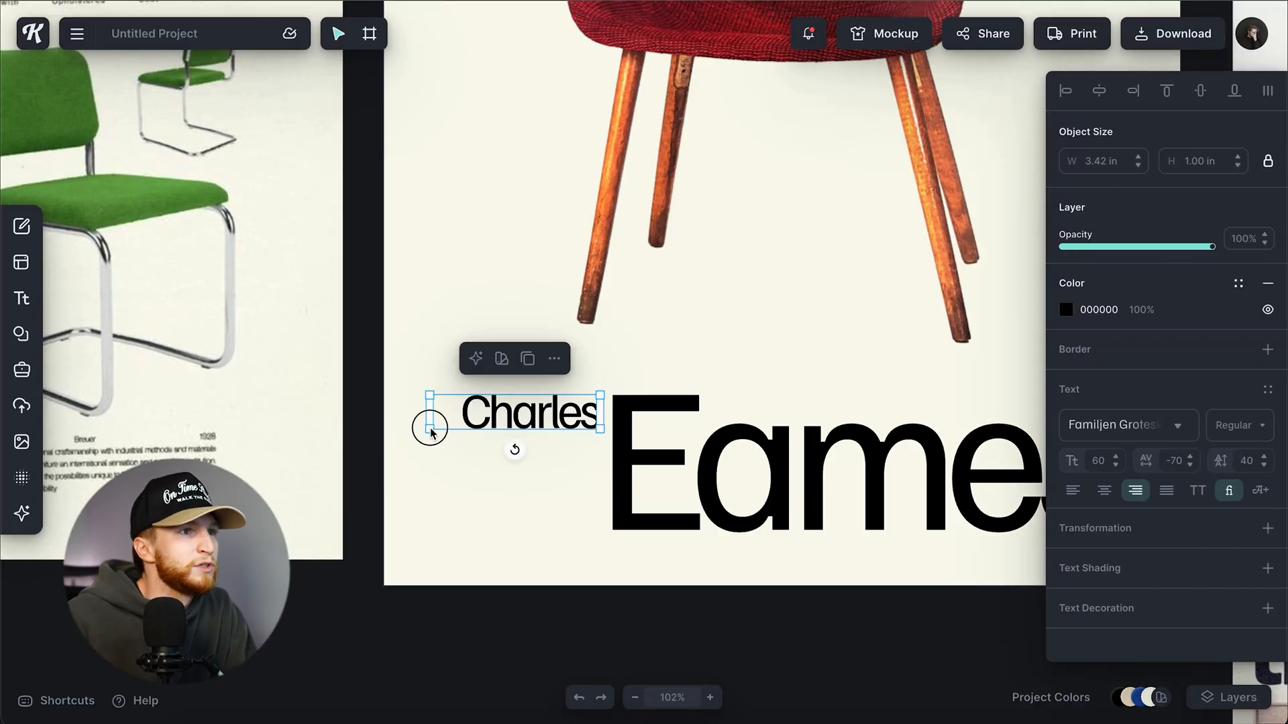
pyautogui.moveTo(431, 430); pyautogui.dragTo(462, 421)
pyautogui.moveTo(577, 414); pyautogui.dragTo(585, 416)
# Step: Duplicate the "Charles" text into the artboard's lower-left area and change the copy to "& Ero Saarinen"
pyautogui.hotkey('ctrl', 'c')
pyautogui.hotkey('ctrl', 'v')
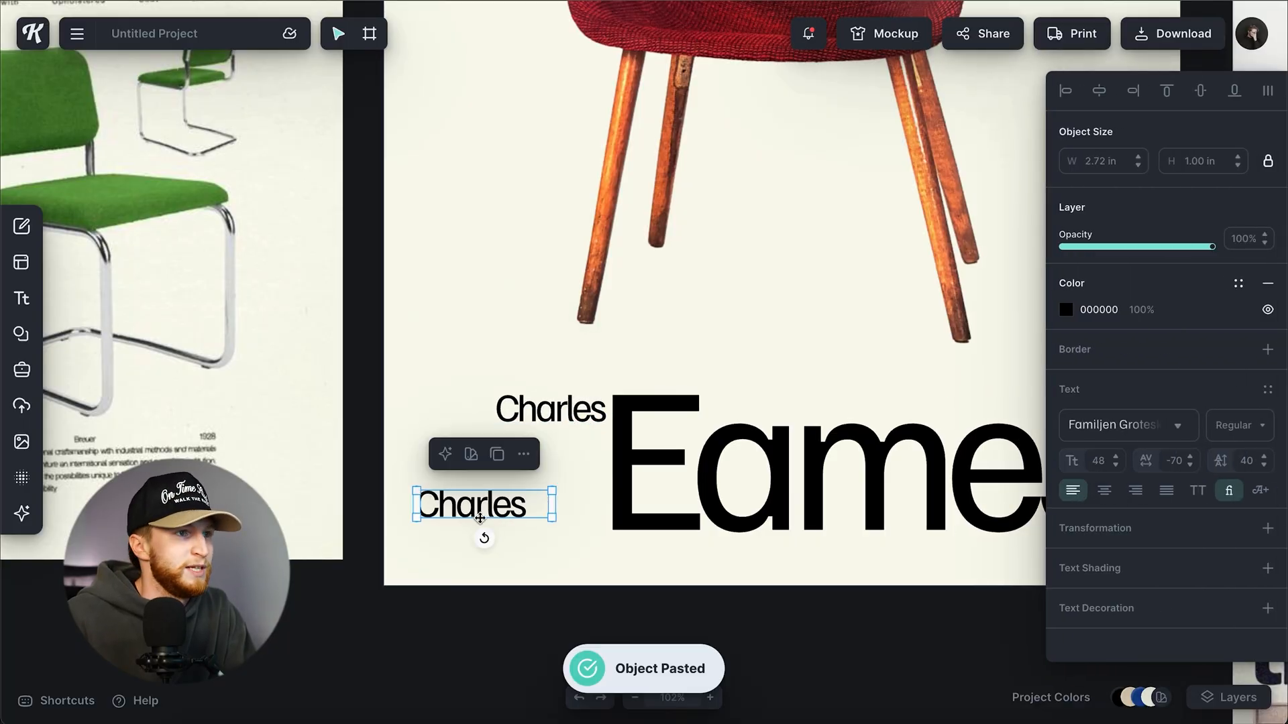
pyautogui.moveTo(483, 505); pyautogui.dragTo(491, 502)
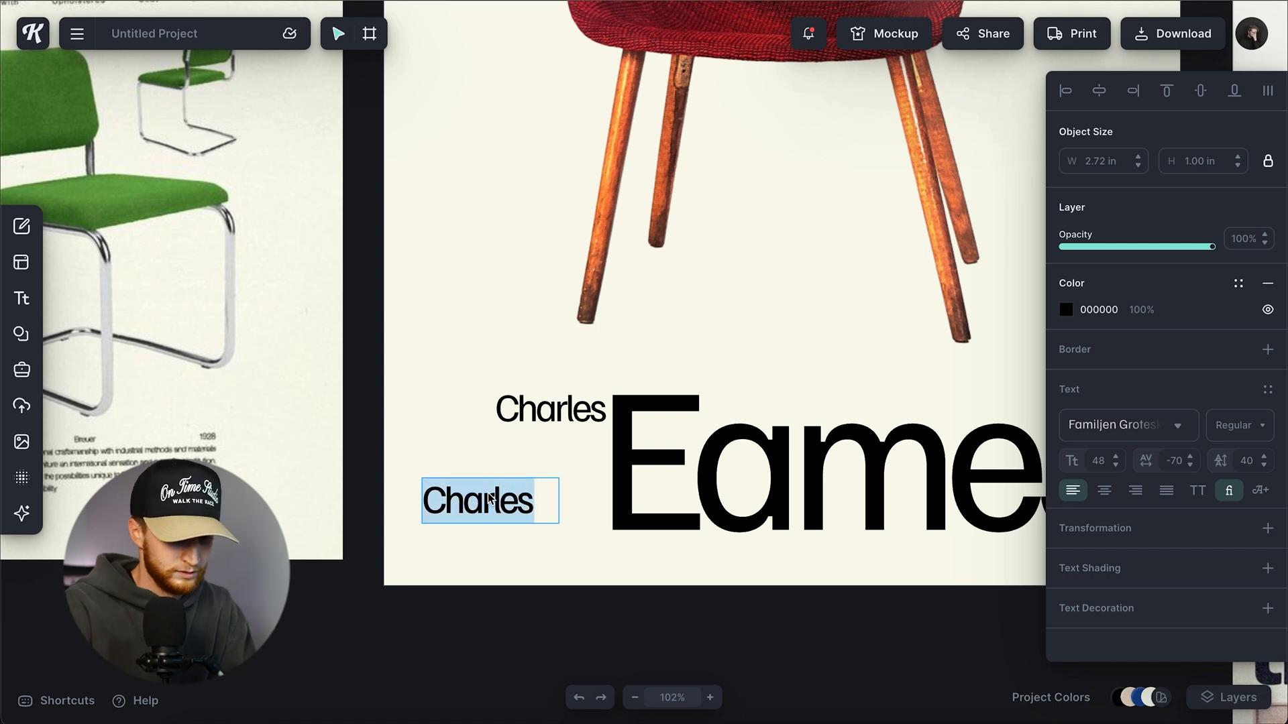
pyautogui.write('& Ero')
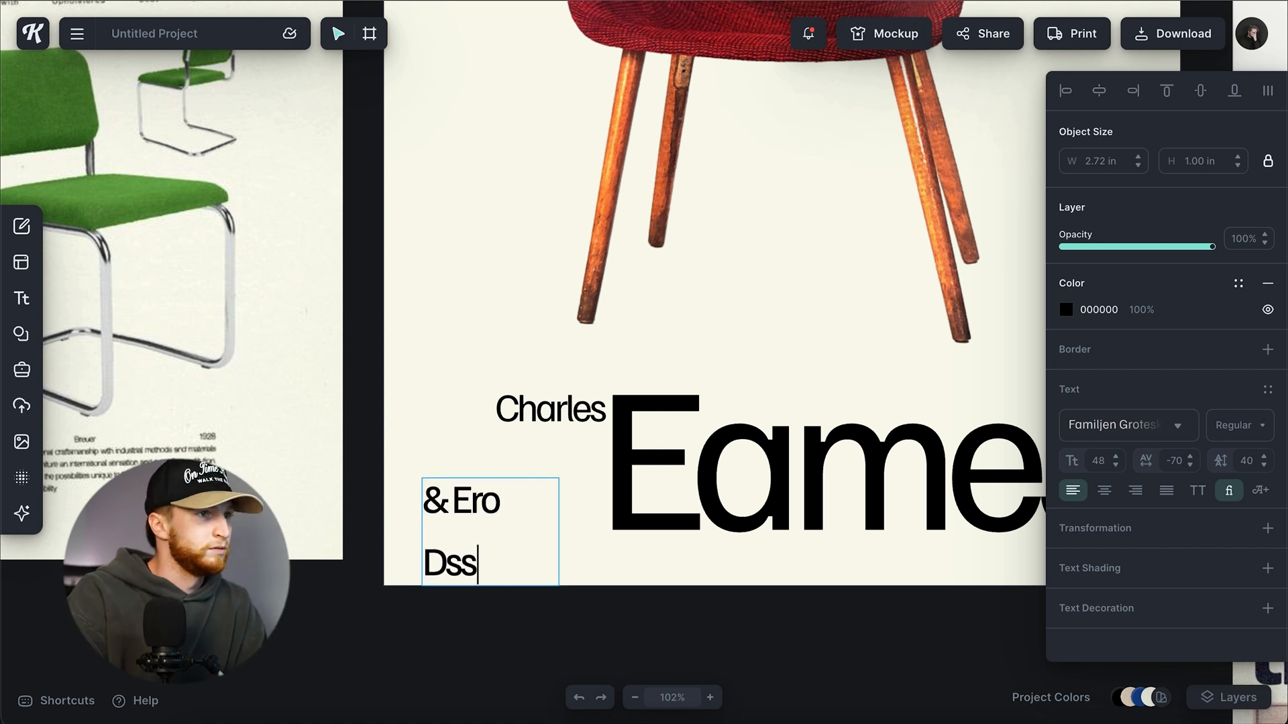
pyautogui.press('Escape')
# Step: Set the line spacing of the "& Ero Saarinen" text to 0 and scale the text down
pyautogui.scroll(-2, 786, 464)
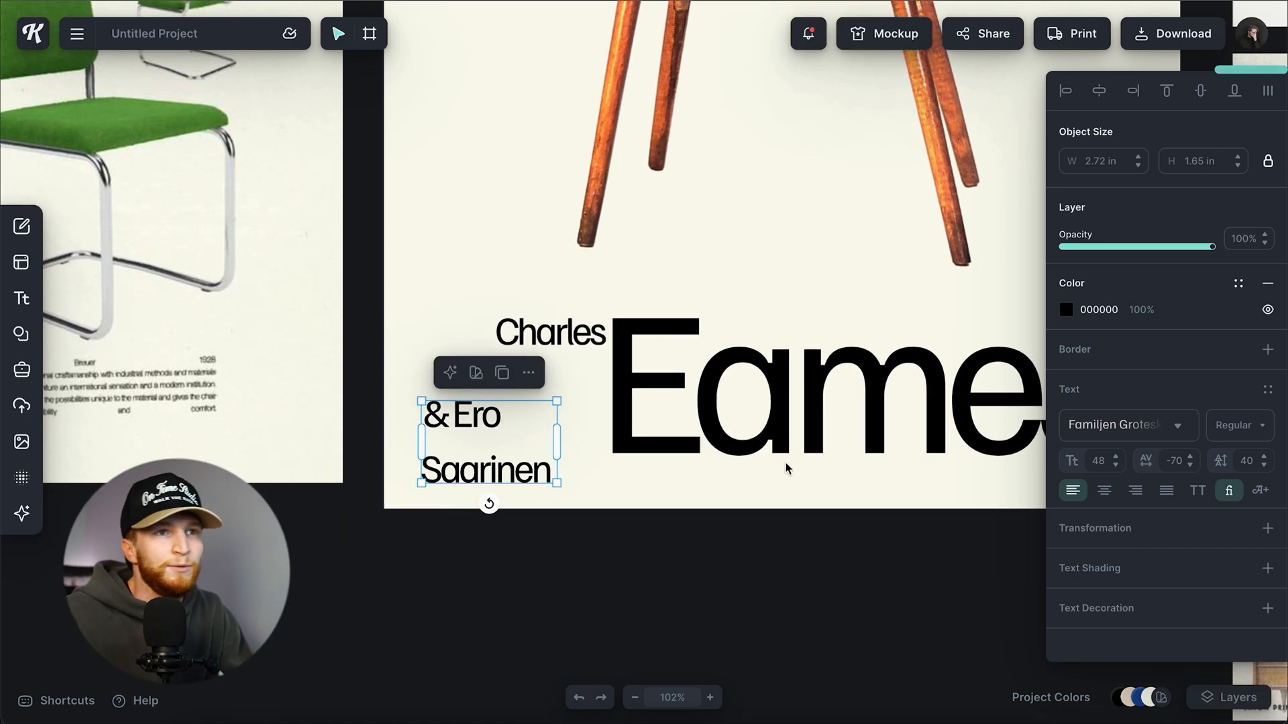
pyautogui.hscroll(3, 790, 425)
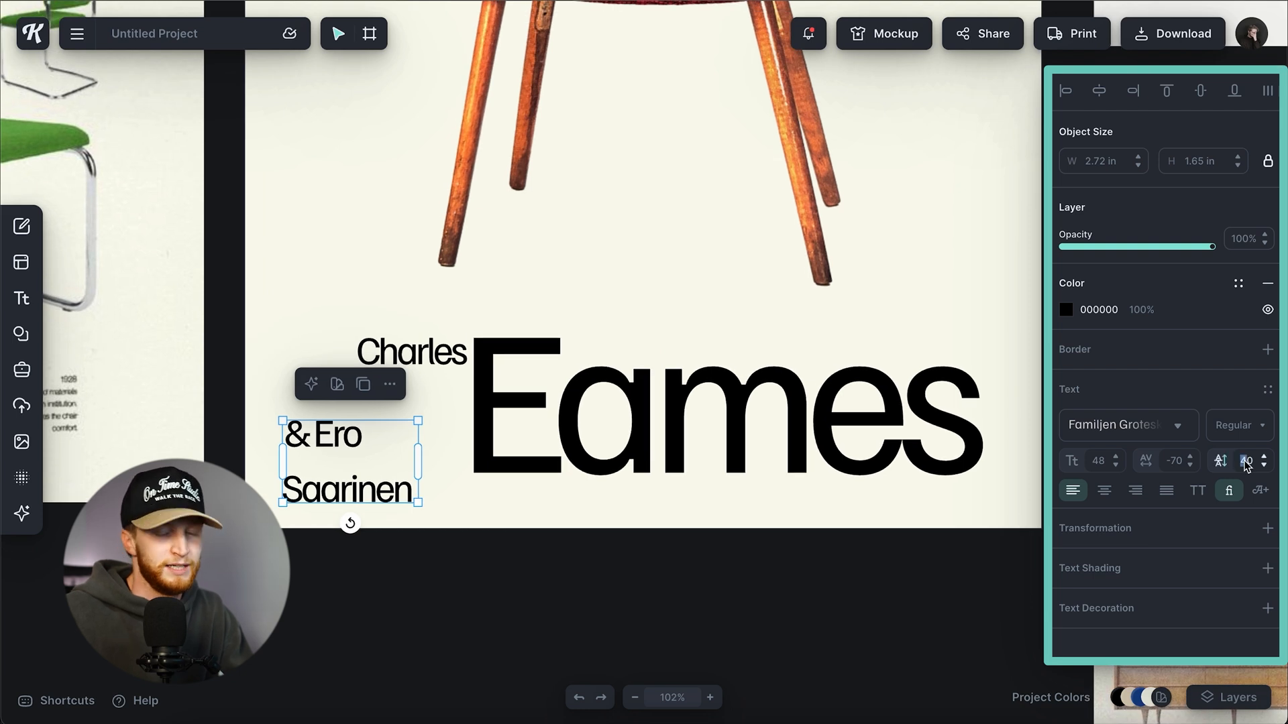
pyautogui.write('0')
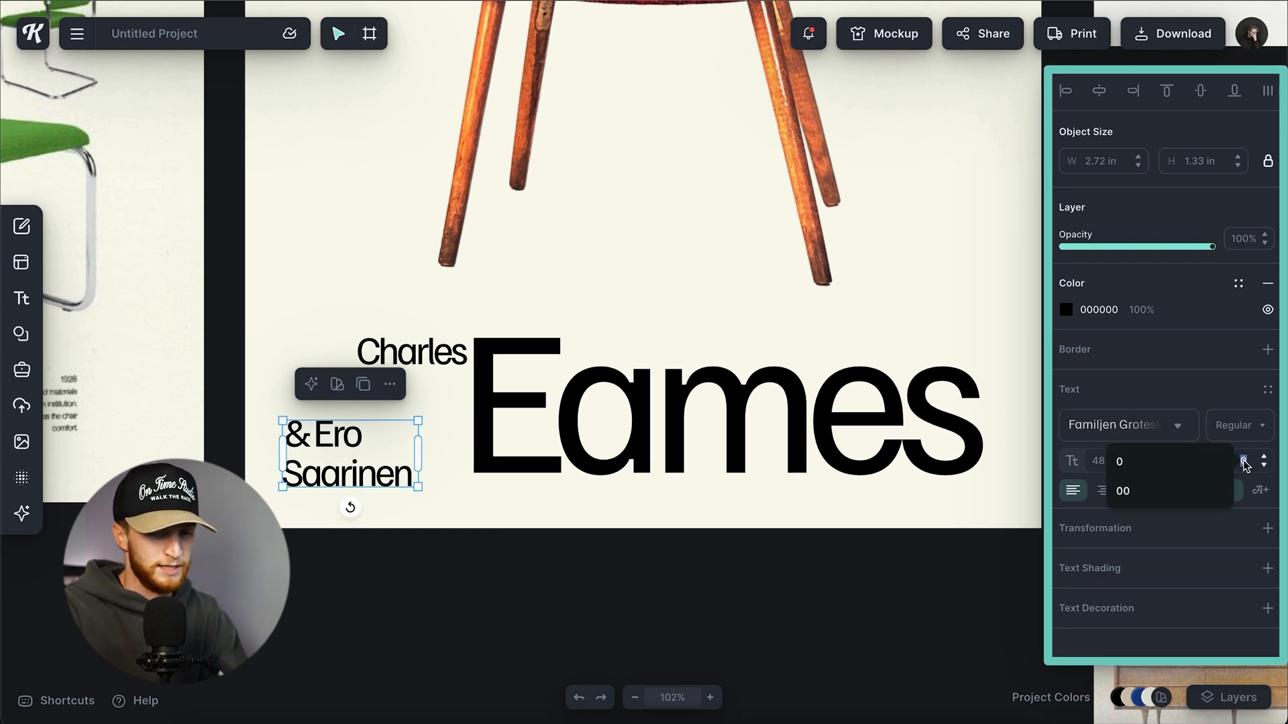
pyautogui.press('Return')
pyautogui.moveTo(417, 421); pyautogui.dragTo(374, 441)
# Step: Set the letter spacing of the large "Eames" headline to -100
pyautogui.click(471, 517)
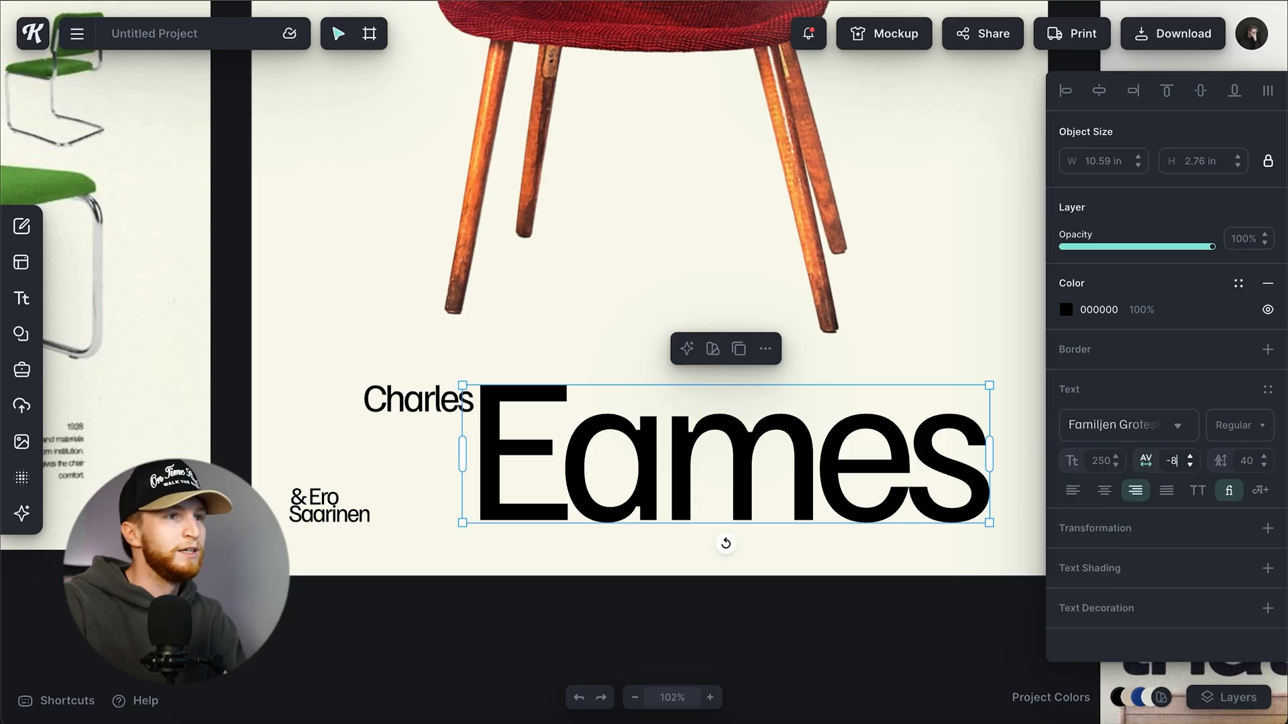
pyautogui.write('00')
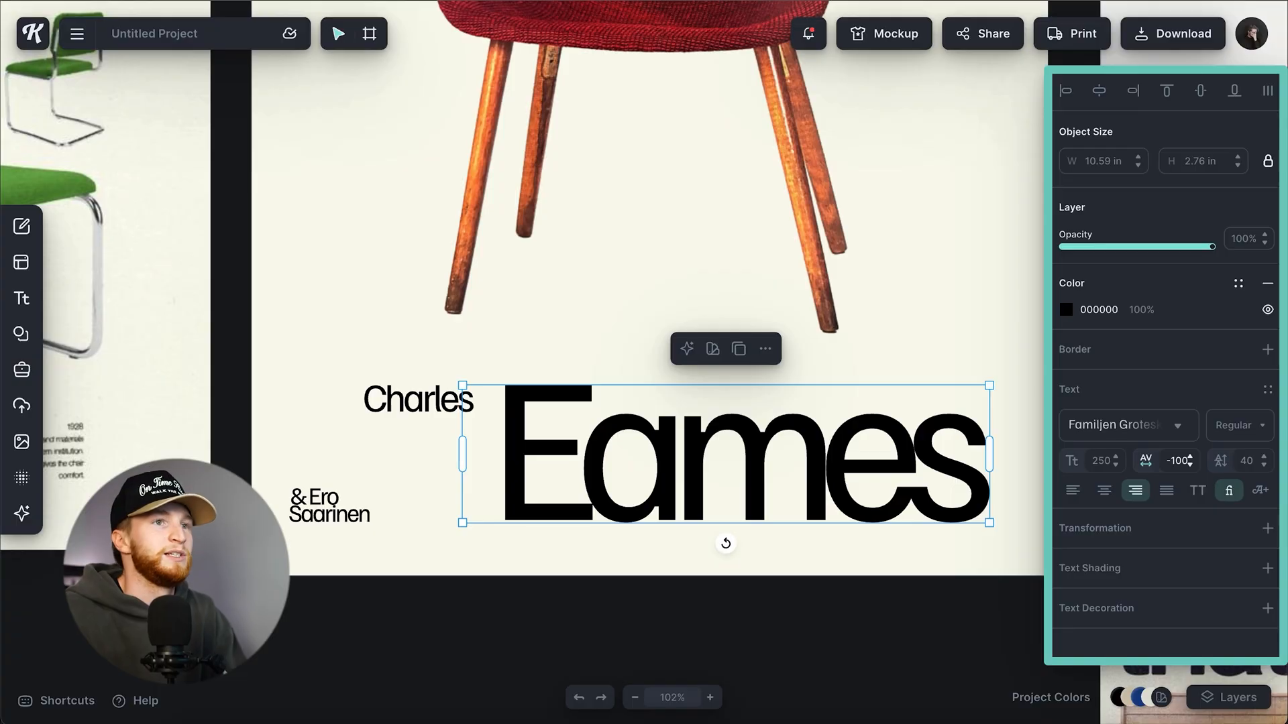
# Step: Set the letter spacing of "Eames", "Charles" and "& Ero Saarinen" to -120, and move "Charles" back against the large E
pyautogui.write('-120')
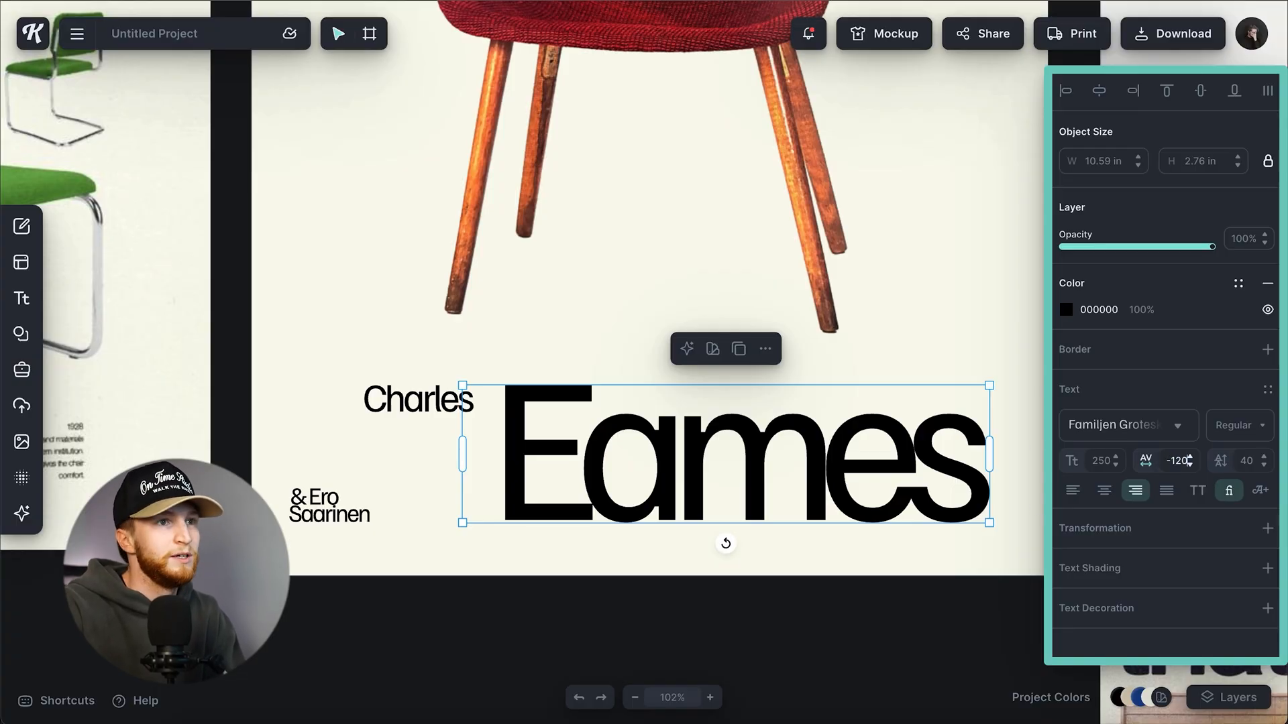
pyautogui.press('Return')
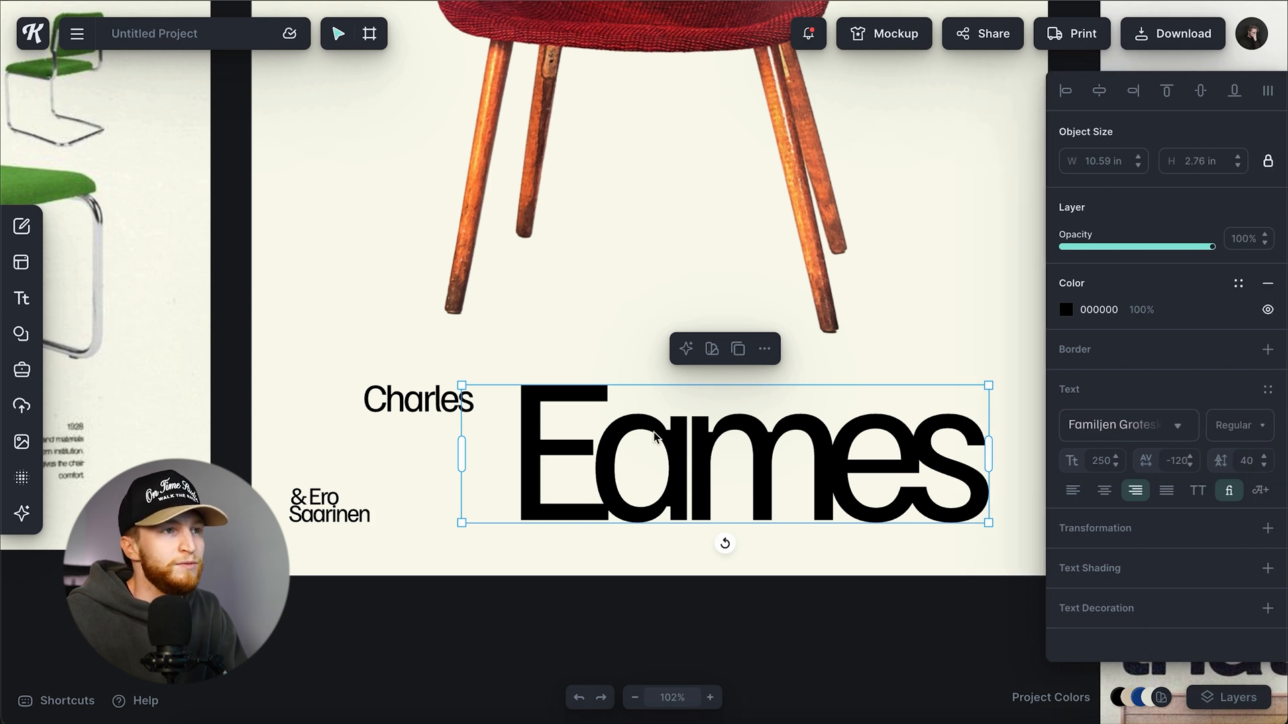
pyautogui.click(421, 405)
pyautogui.keyDown('shift'); pyautogui.click(328, 518); pyautogui.keyUp('shift')
pyautogui.click(1169, 460)
pyautogui.write('-12')
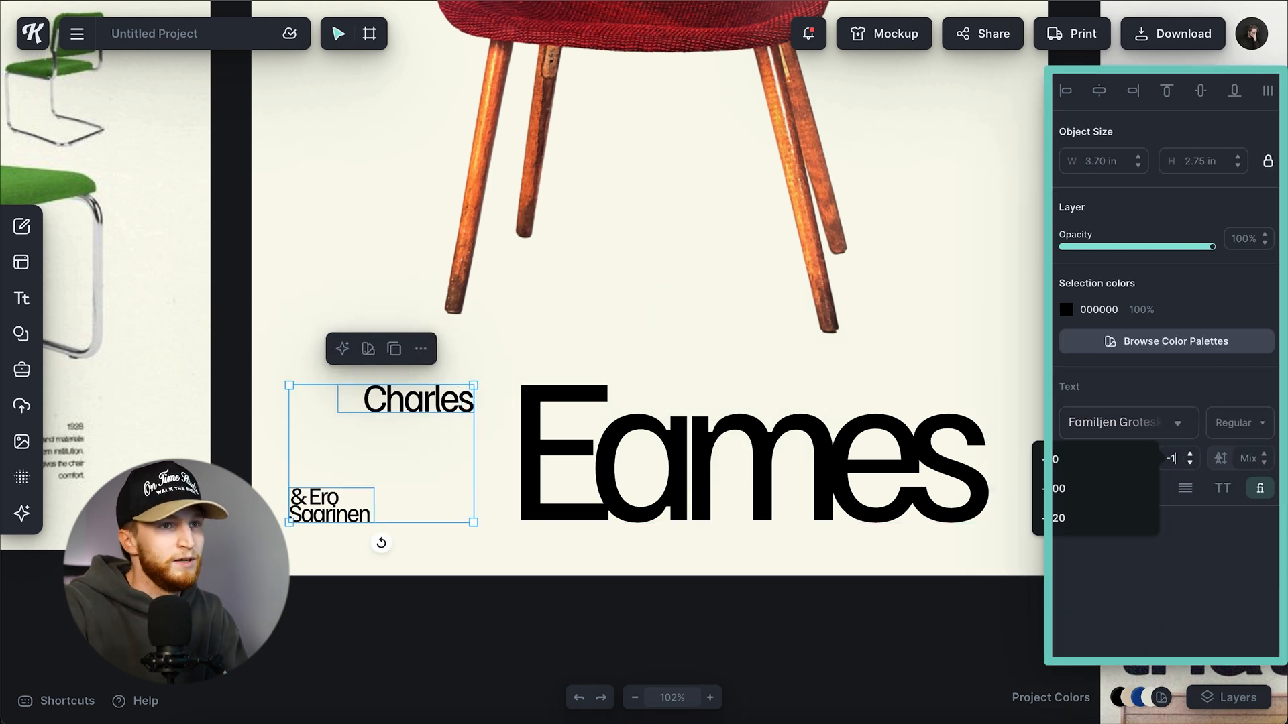
pyautogui.write('0')
pyautogui.press('Return')
pyautogui.click(385, 526)
pyautogui.moveTo(447, 401); pyautogui.dragTo(485, 402)
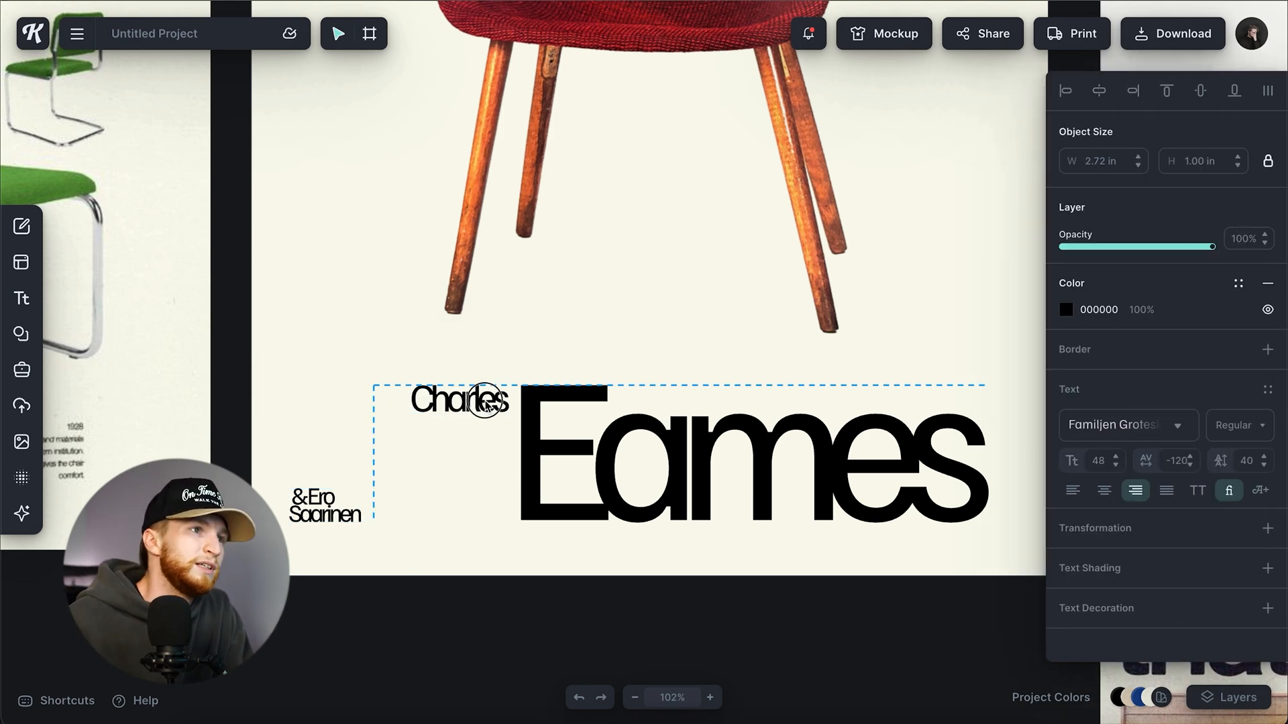
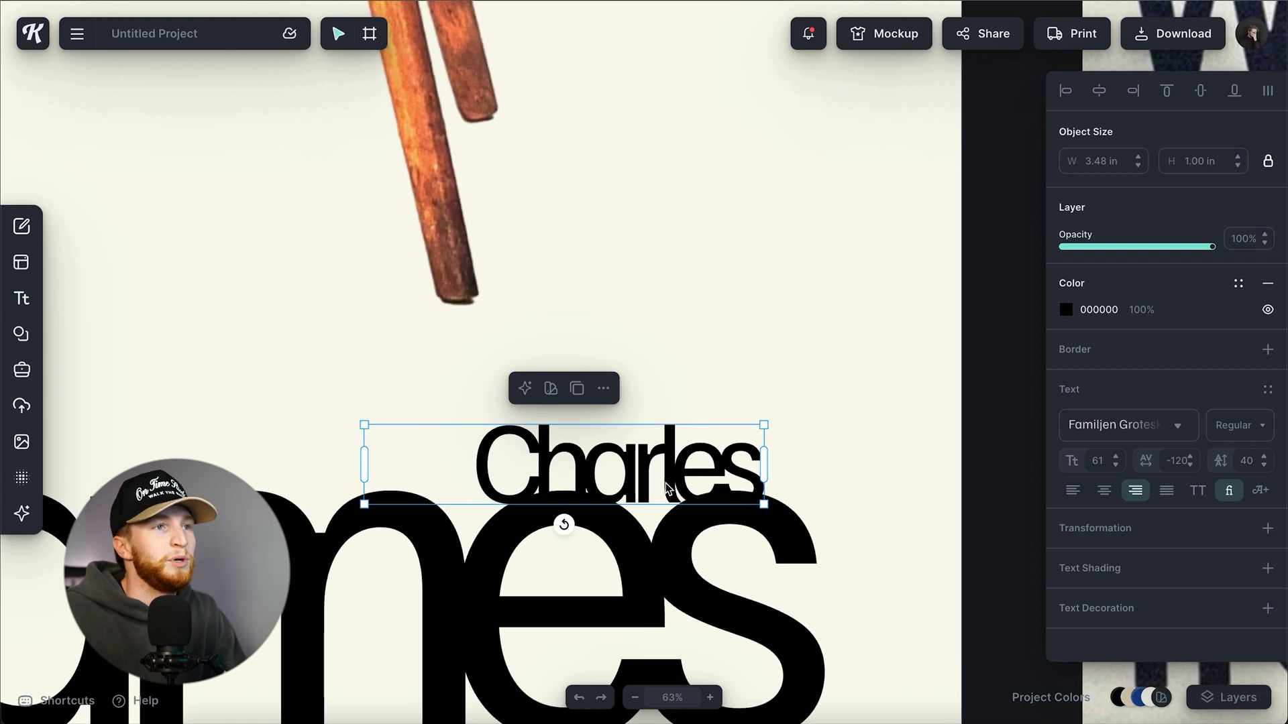
# Step: Scale the "Charles" copy above the headline's final s down to font size 31 and replace its text with "7"
pyautogui.moveTo(366, 508); pyautogui.dragTo(532, 452)
pyautogui.moveTo(716, 443); pyautogui.dragTo(777, 443)
pyautogui.doubleClick(775, 444)
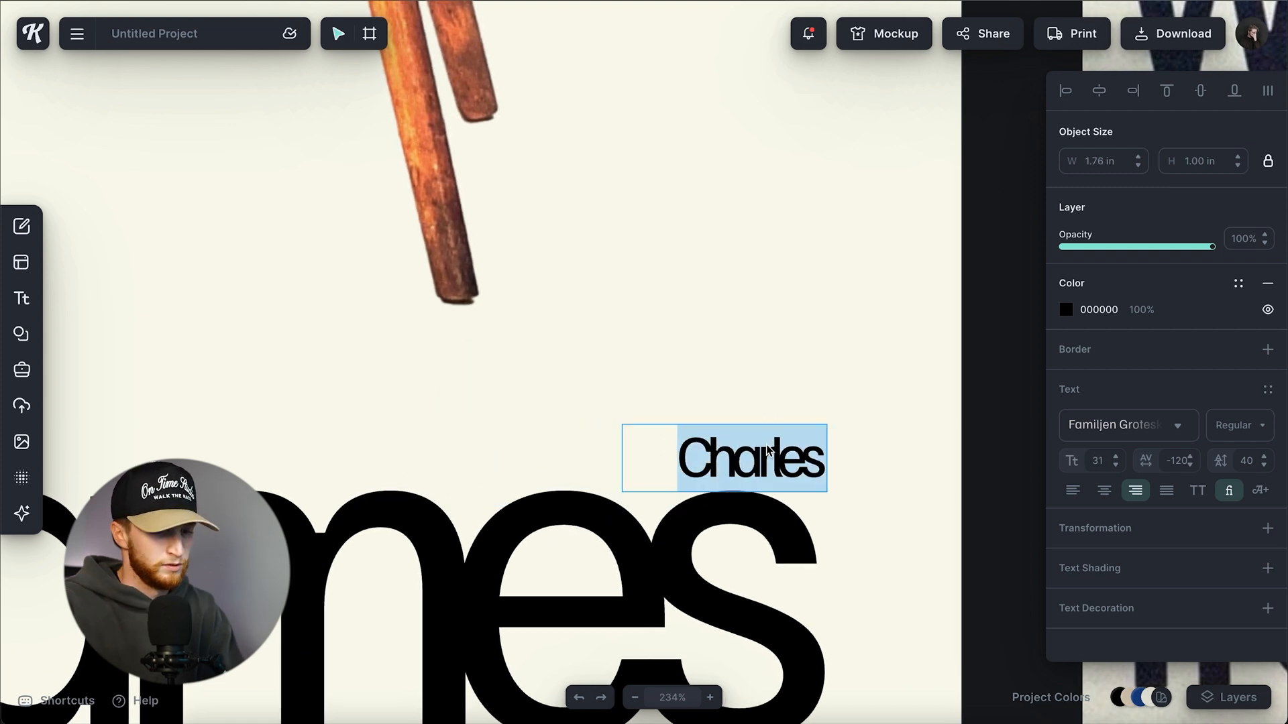
pyautogui.write('7')
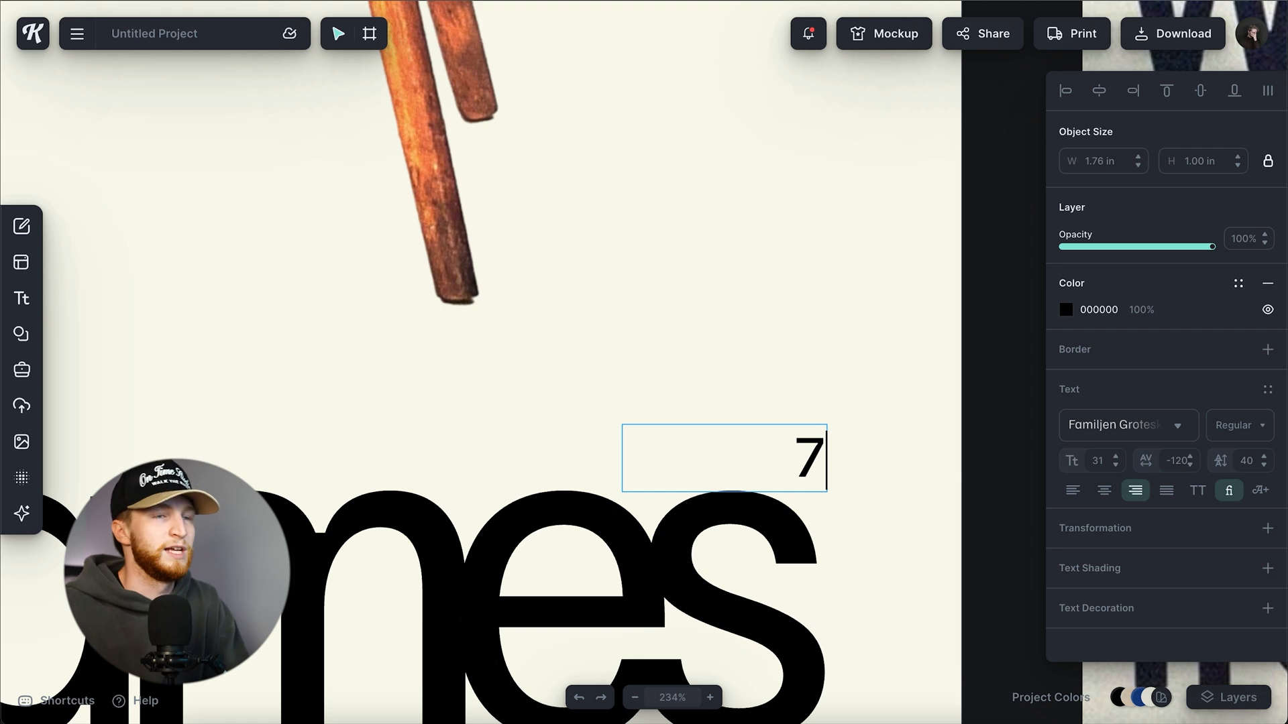
pyautogui.press('Escape')
# Step: Add a basic circle shape, stretch it into an oval about 3.34 in wide and remove its fill
pyautogui.click(22, 334)
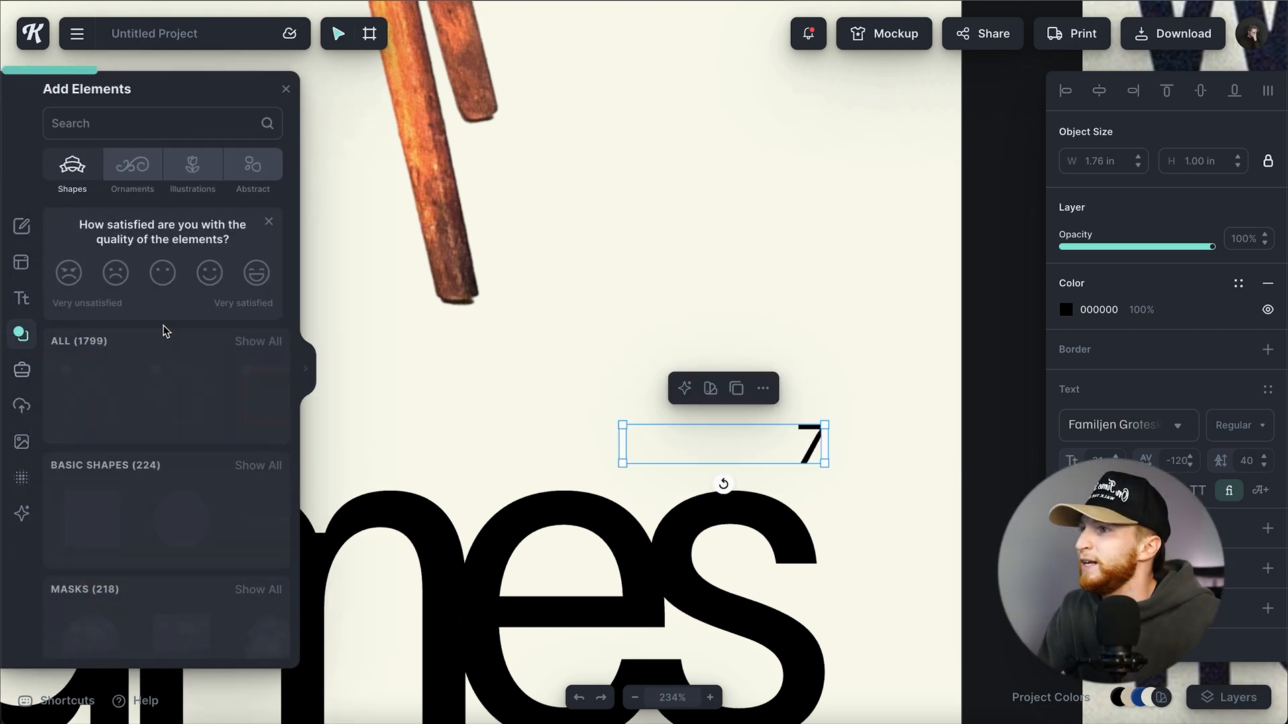
pyautogui.click(184, 519)
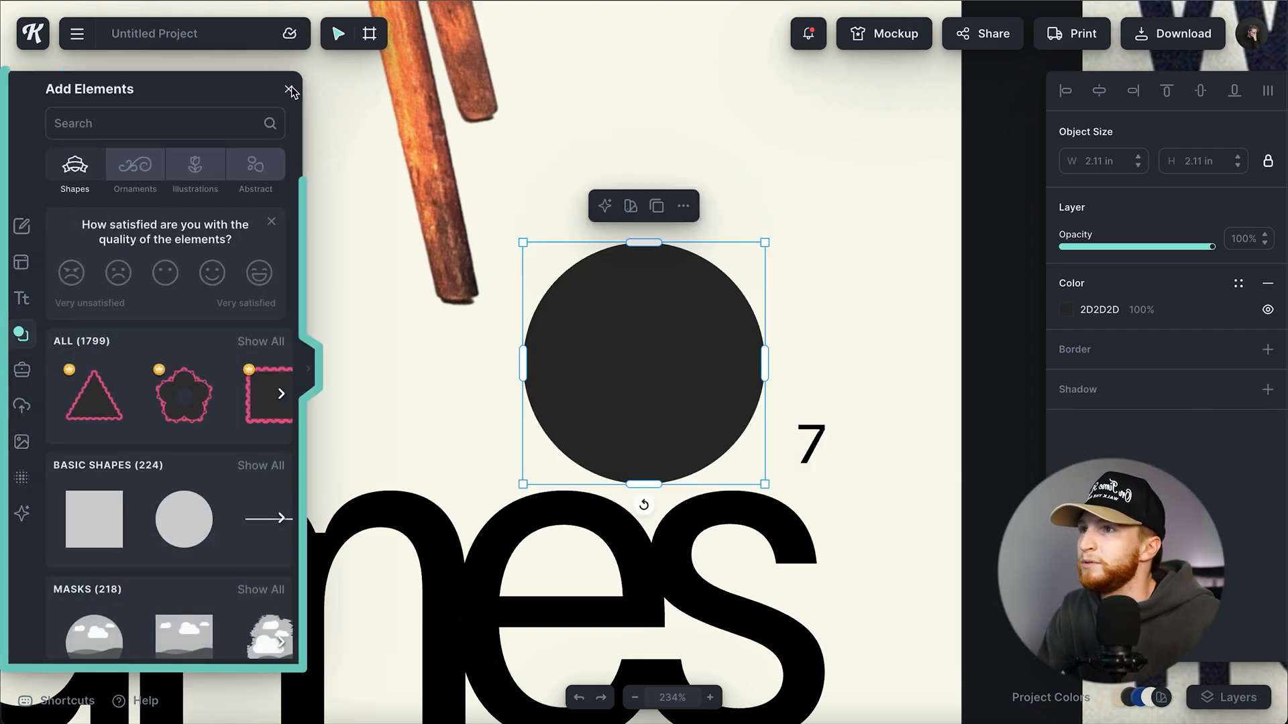
pyautogui.click(289, 89)
pyautogui.moveTo(765, 363); pyautogui.dragTo(908, 369)
pyautogui.click(1267, 283)
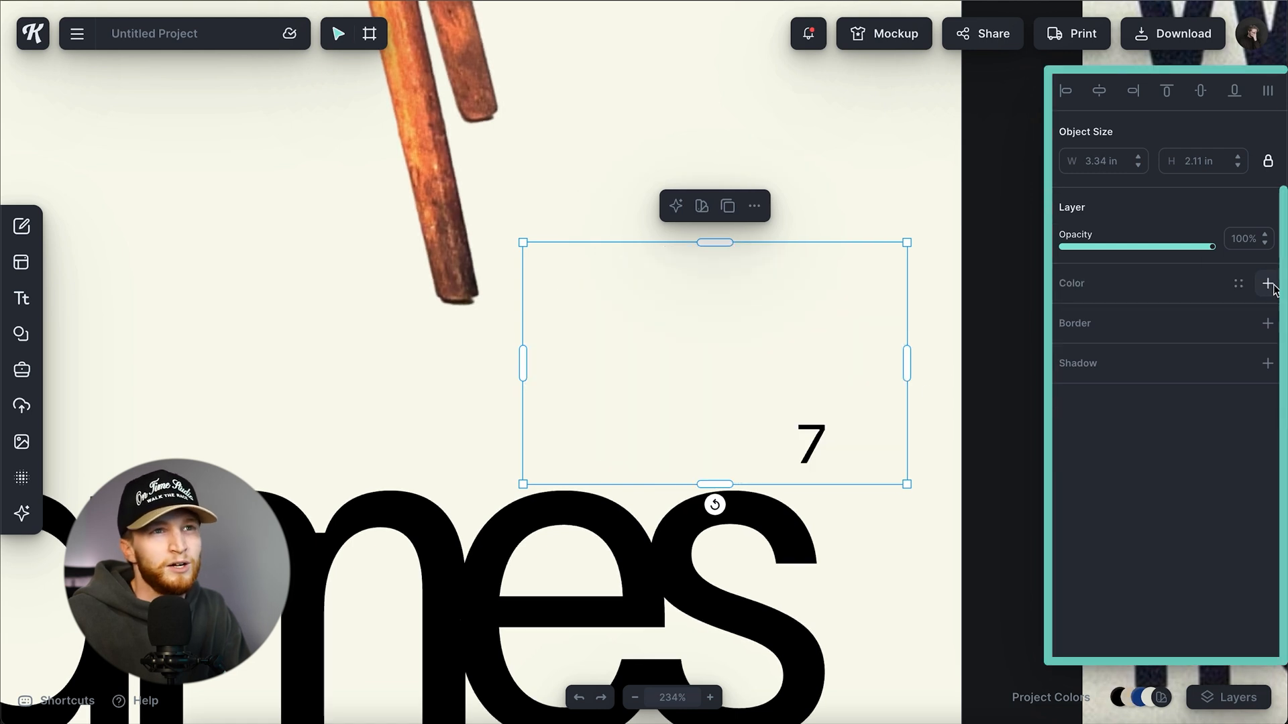
# Step: Give the oval a black border with a weight of 2.67 and shrink the oval around the 7
pyautogui.click(1268, 324)
pyautogui.moveTo(1066, 388); pyautogui.dragTo(1065, 388)
pyautogui.moveTo(906, 484)
pyautogui.mouseDown()
pyautogui.moveTo(633, 320)
pyautogui.moveTo(842, 476)
pyautogui.moveTo(862, 448)
pyautogui.moveTo(843, 477)
pyautogui.mouseUp()
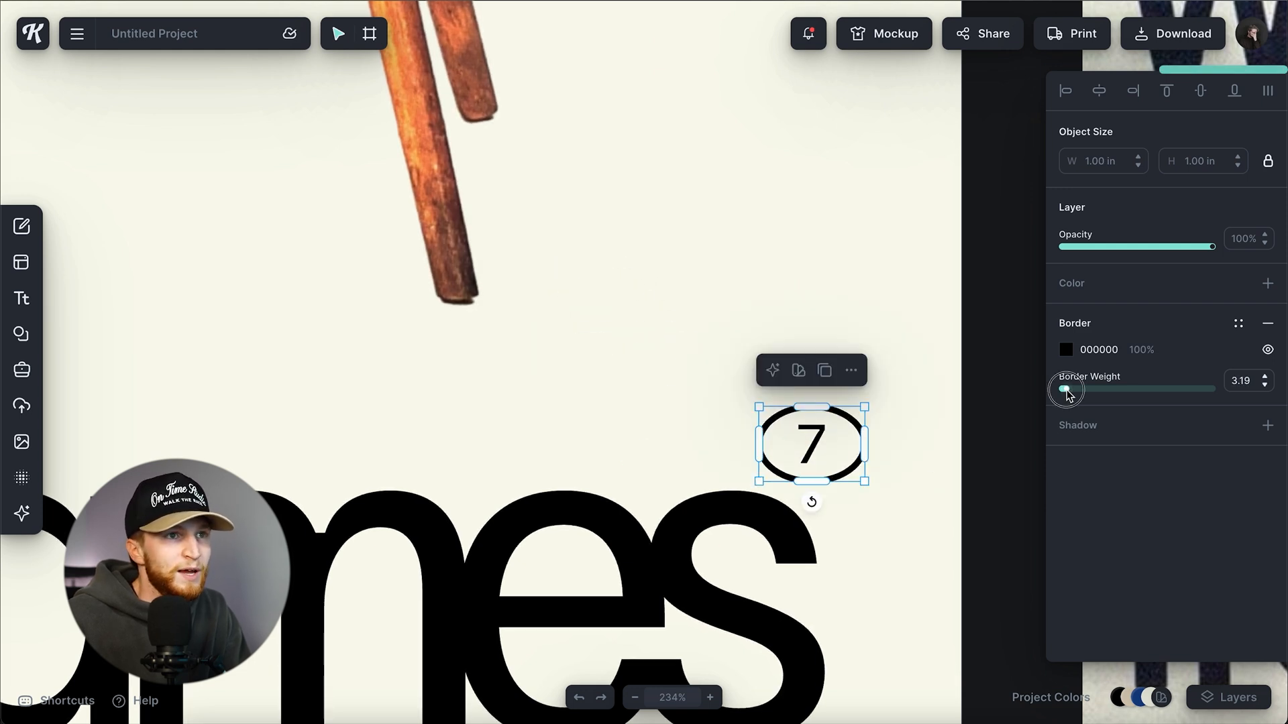
pyautogui.moveTo(1066, 394); pyautogui.dragTo(1067, 394)
pyautogui.click(988, 495)
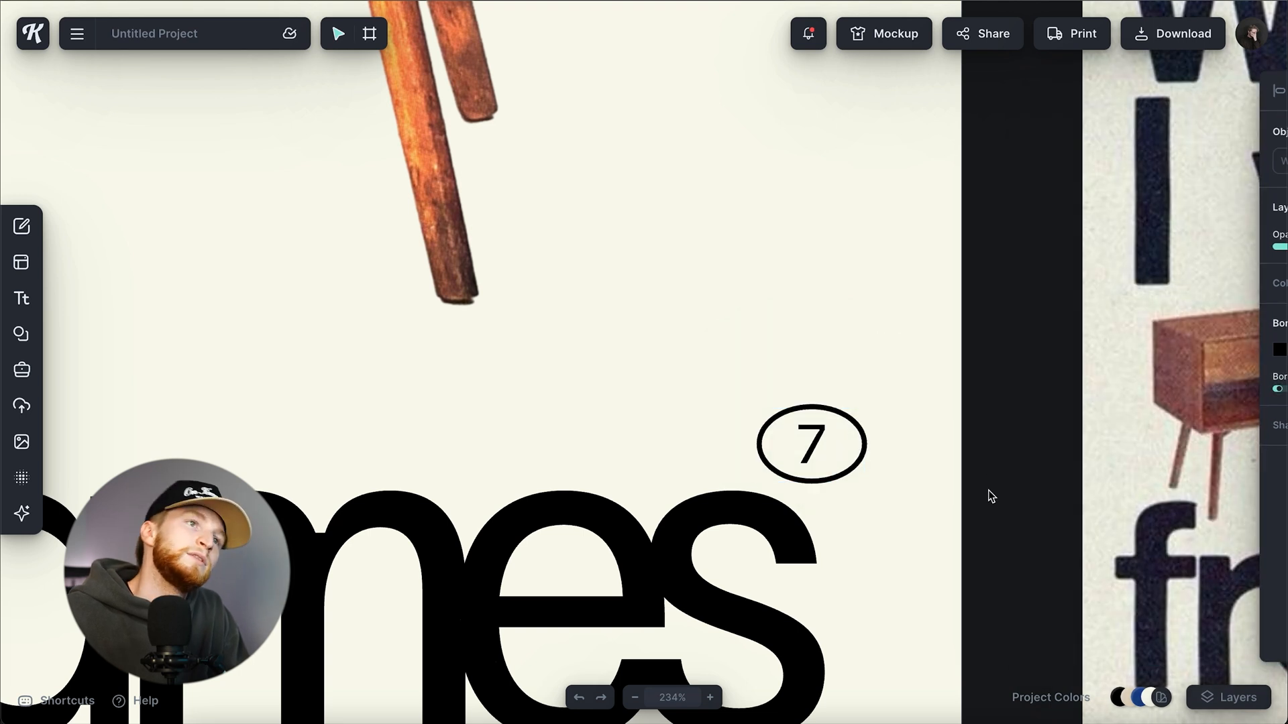
# Step: Center-align the 7, narrow its text box to fit the digit and center it inside the oval
pyautogui.click(816, 445)
pyautogui.keyDown('shift'); pyautogui.click(864, 453); pyautogui.keyUp('shift')
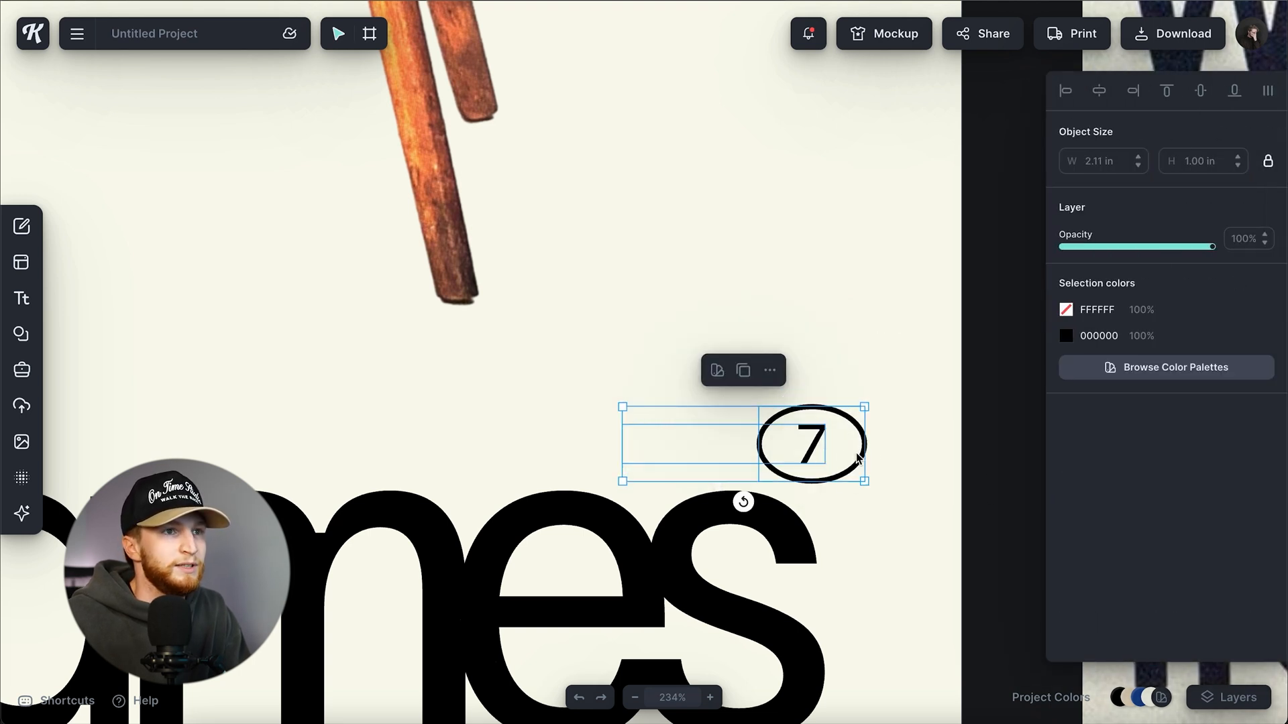
pyautogui.press('Escape')
pyautogui.click(821, 448)
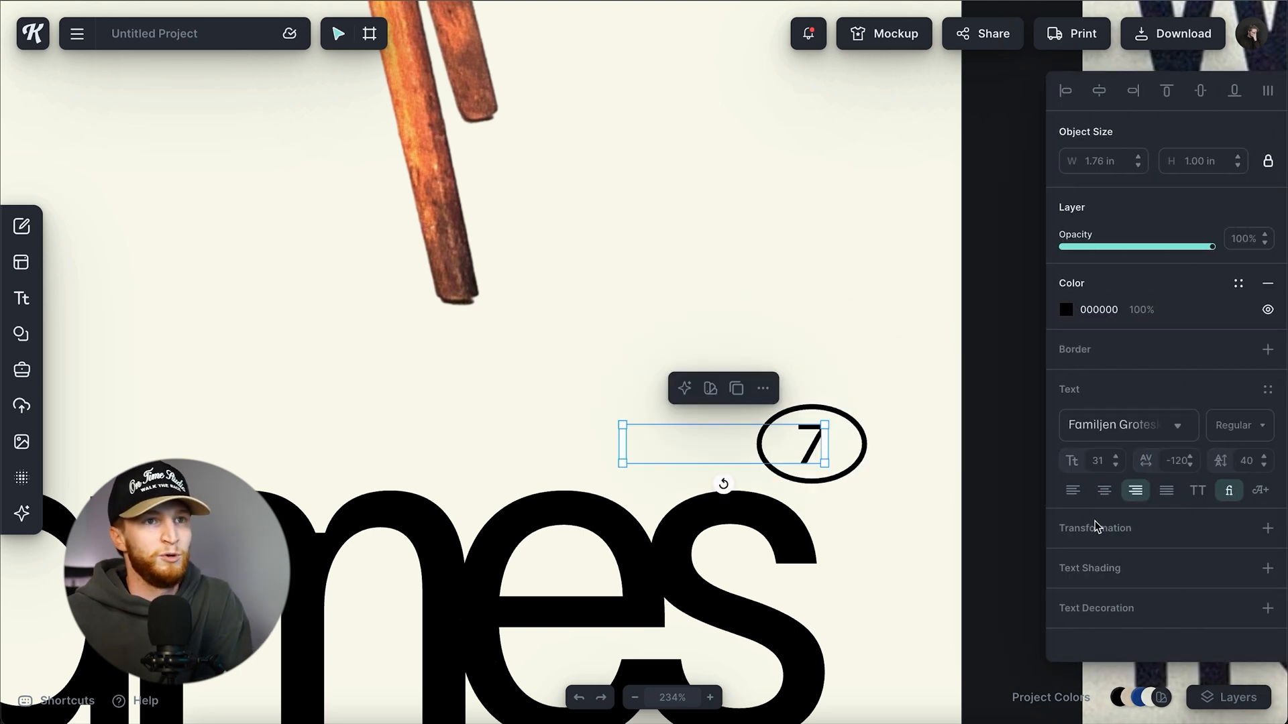
pyautogui.moveTo(620, 453); pyautogui.dragTo(667, 451)
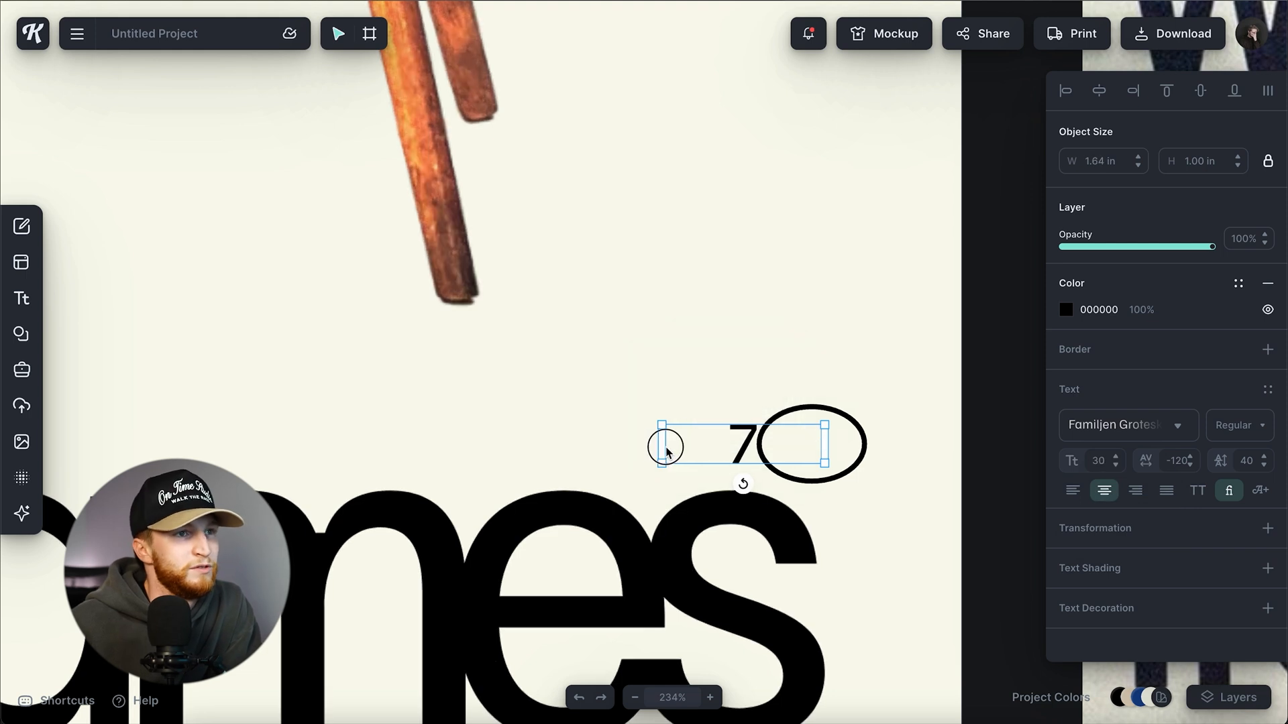
pyautogui.moveTo(790, 448); pyautogui.dragTo(793, 448)
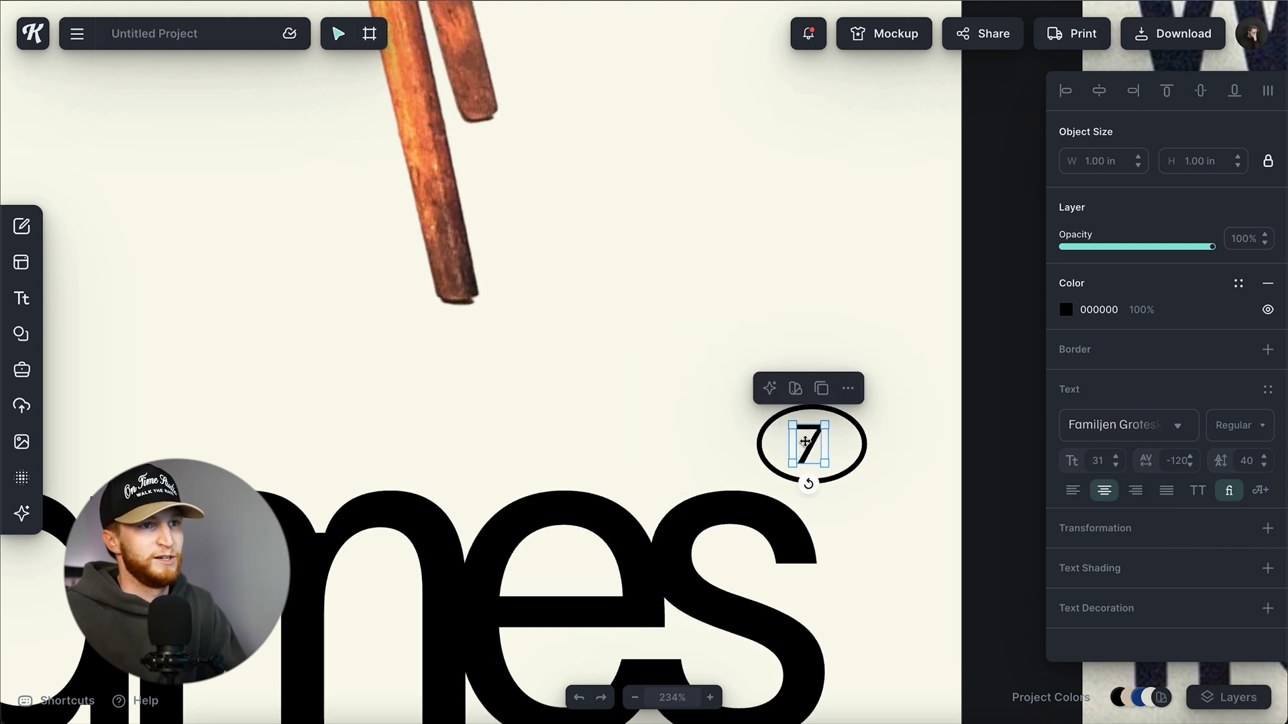
# Step: Select the 7 and its oval together and move them to overlap the top of the headline's final s
pyautogui.click(862, 442)
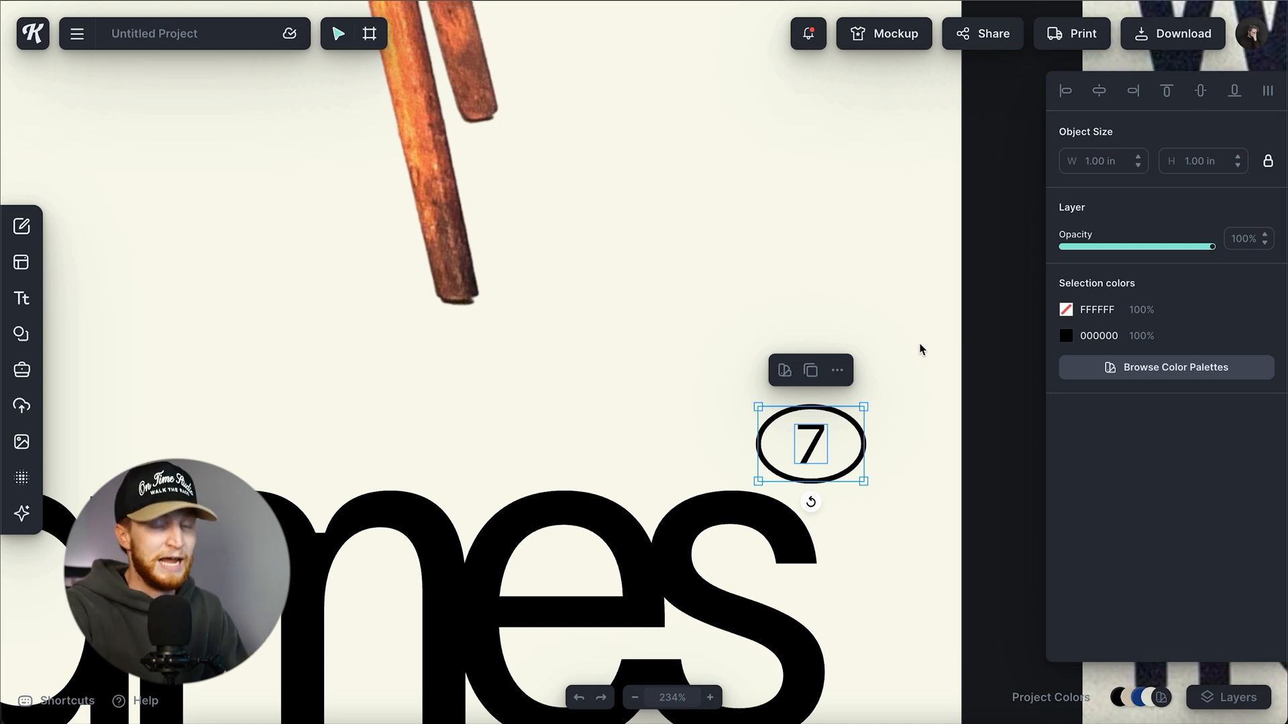
pyautogui.scroll(-3, 871, 411)
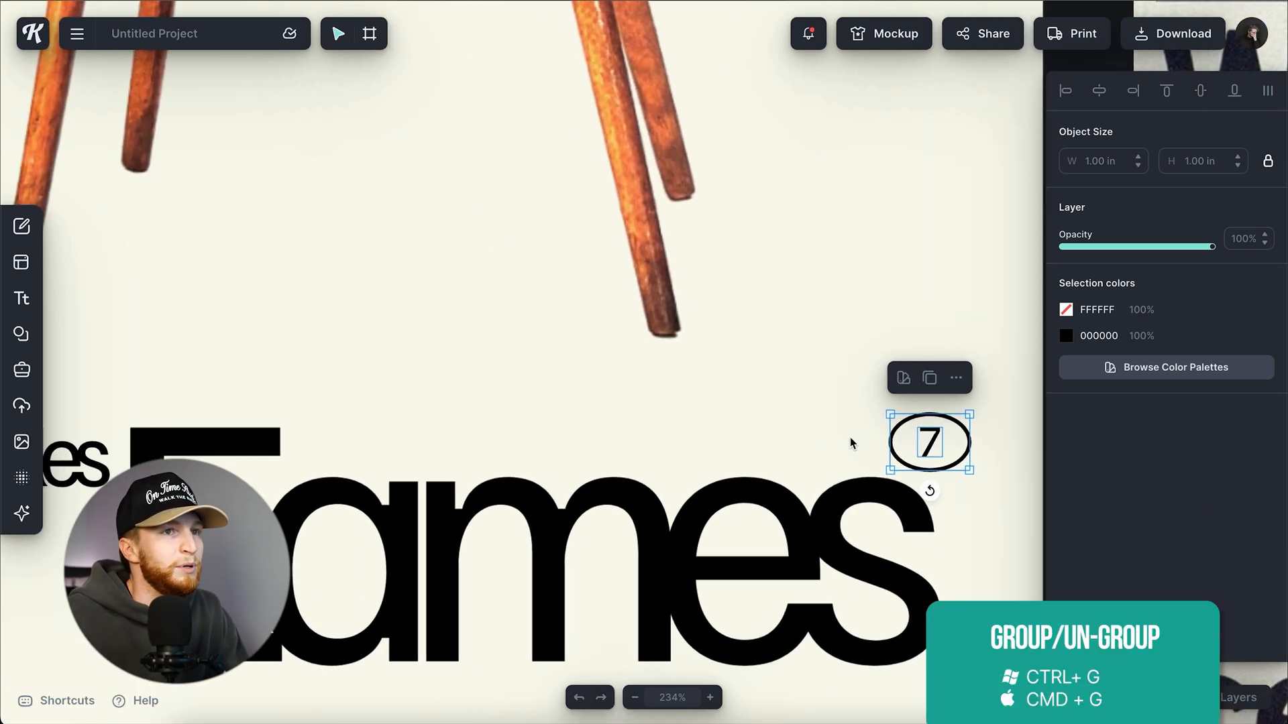
pyautogui.moveTo(937, 440); pyautogui.dragTo(853, 485)
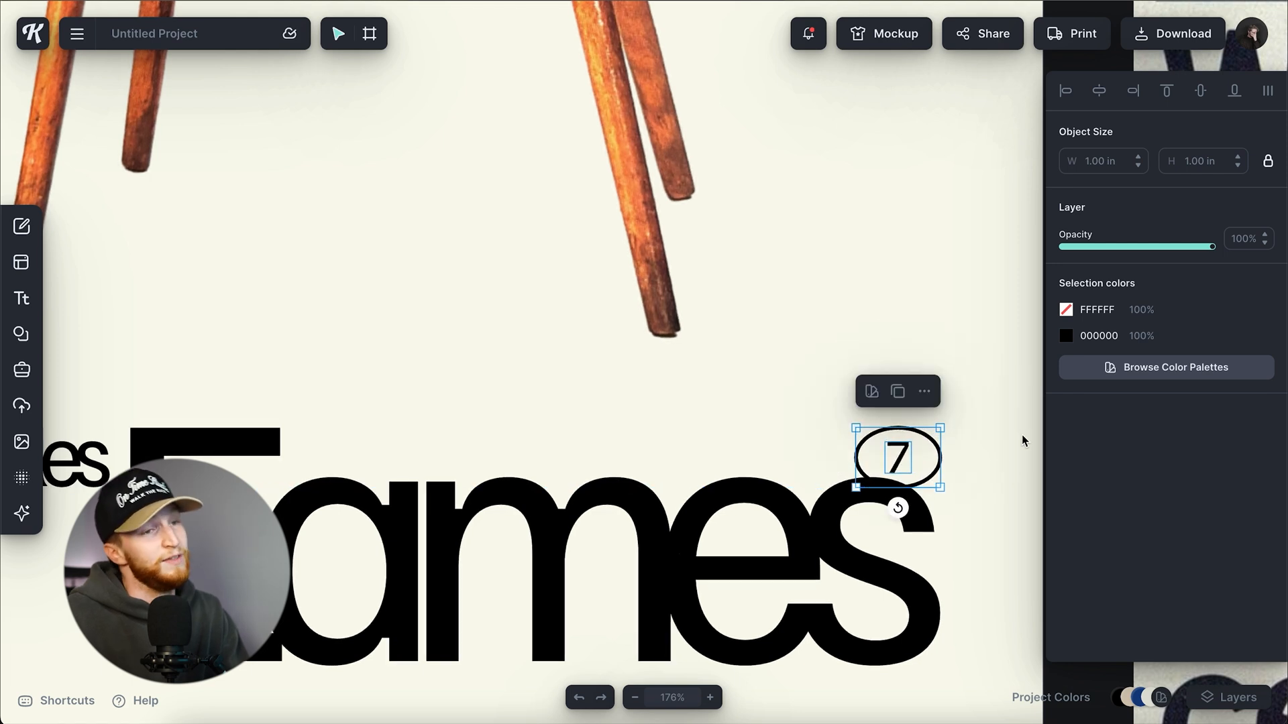
pyautogui.rightClick(934, 446)
pyautogui.click(983, 683)
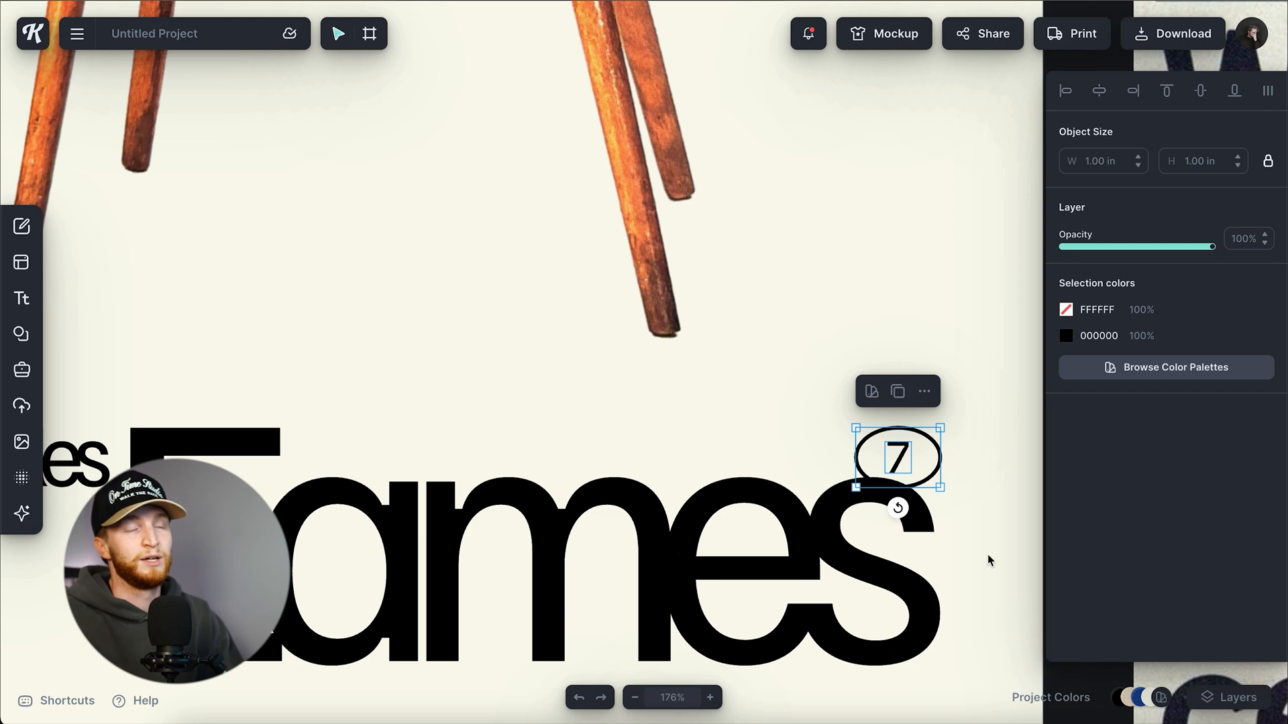
pyautogui.click(976, 426)
# Step: Fill the oval with the poster's off-white background color FAFAEE, sampled from the artboard
pyautogui.click(937, 456)
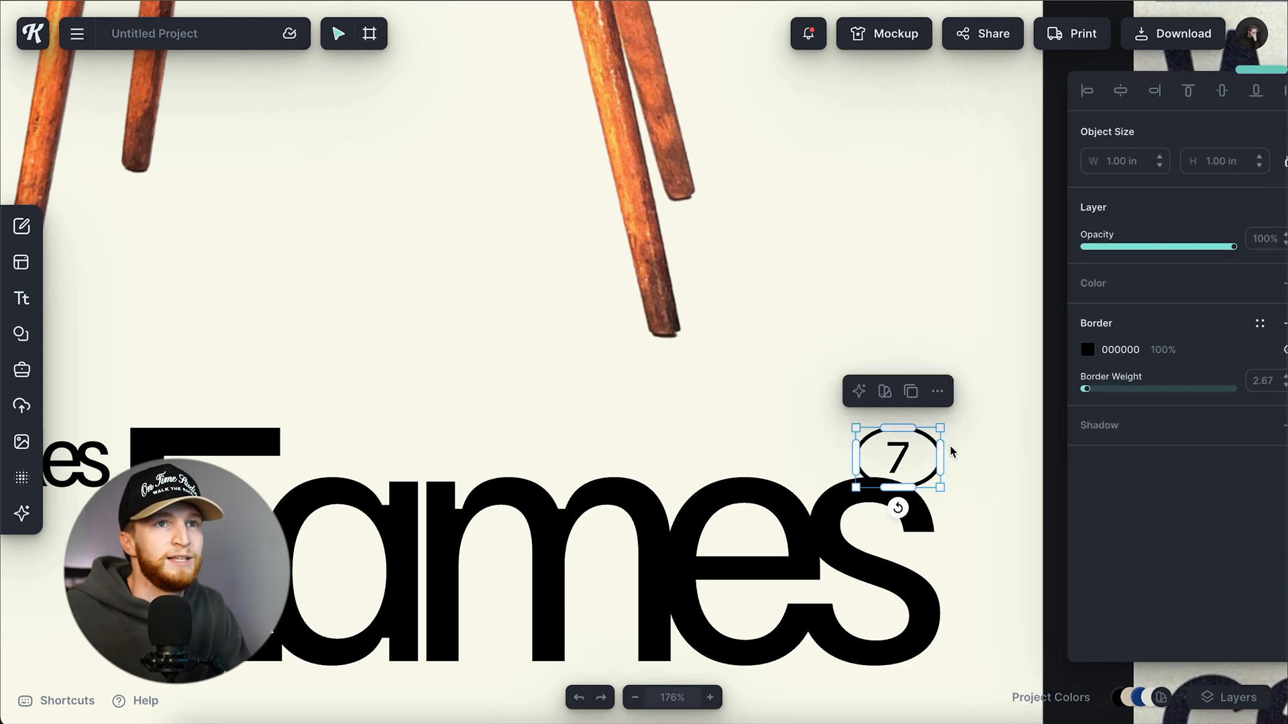
pyautogui.click(1269, 285)
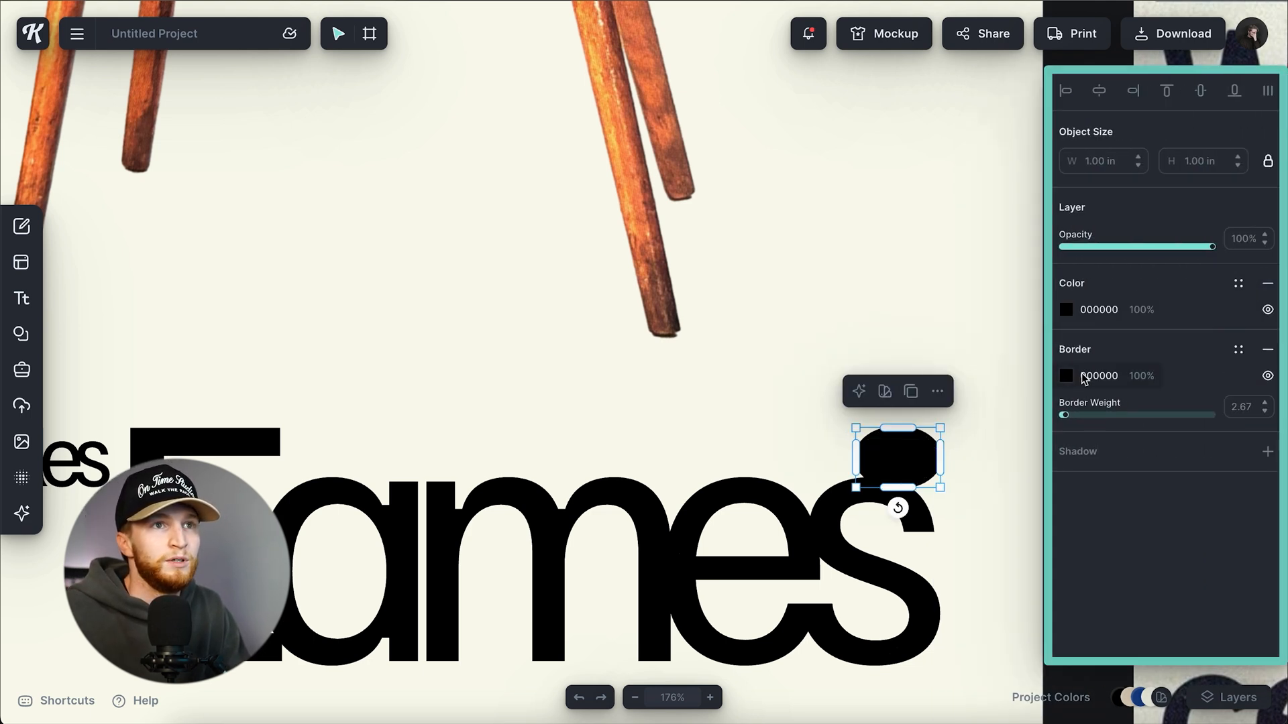
pyautogui.click(1067, 310)
pyautogui.click(863, 659)
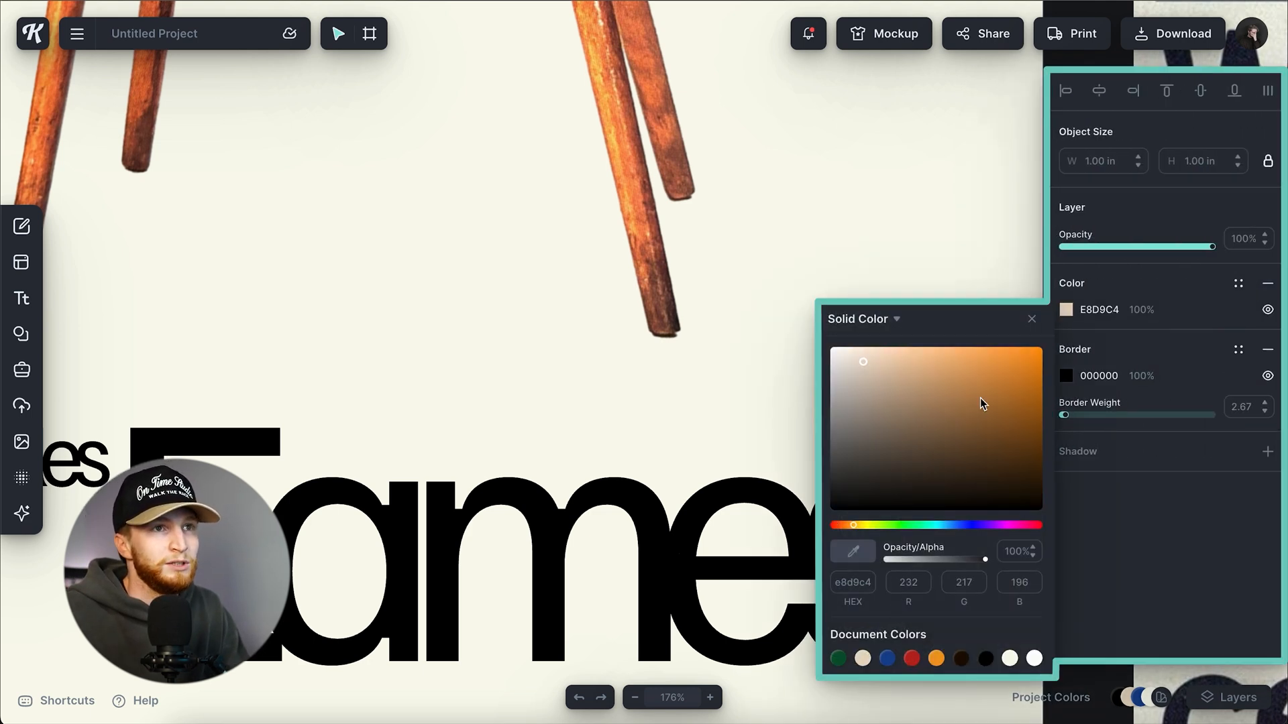
pyautogui.click(1031, 320)
pyautogui.click(1067, 309)
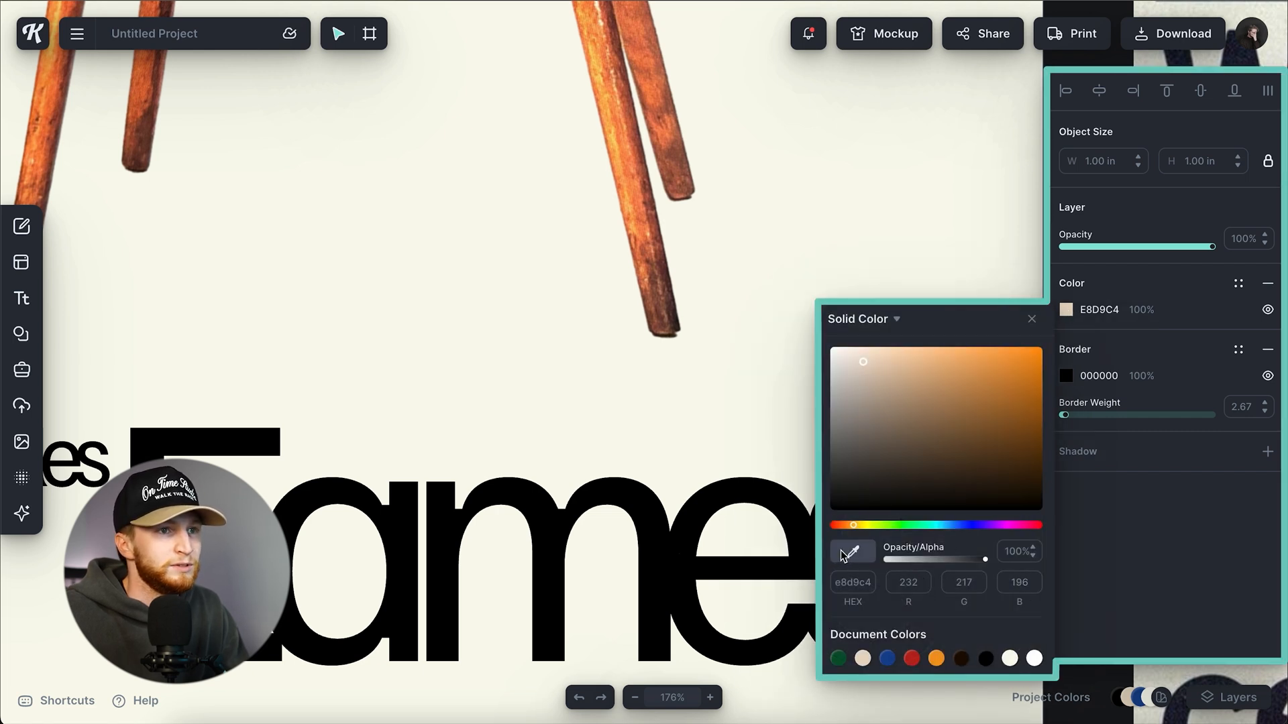
pyautogui.click(767, 441)
pyautogui.click(1033, 320)
# Step: Change the stacking order so the filled oval sits behind the 7 and in front of the headline's s
pyautogui.rightClick(901, 463)
pyautogui.click(948, 661)
pyautogui.scroll(4, 912, 445)
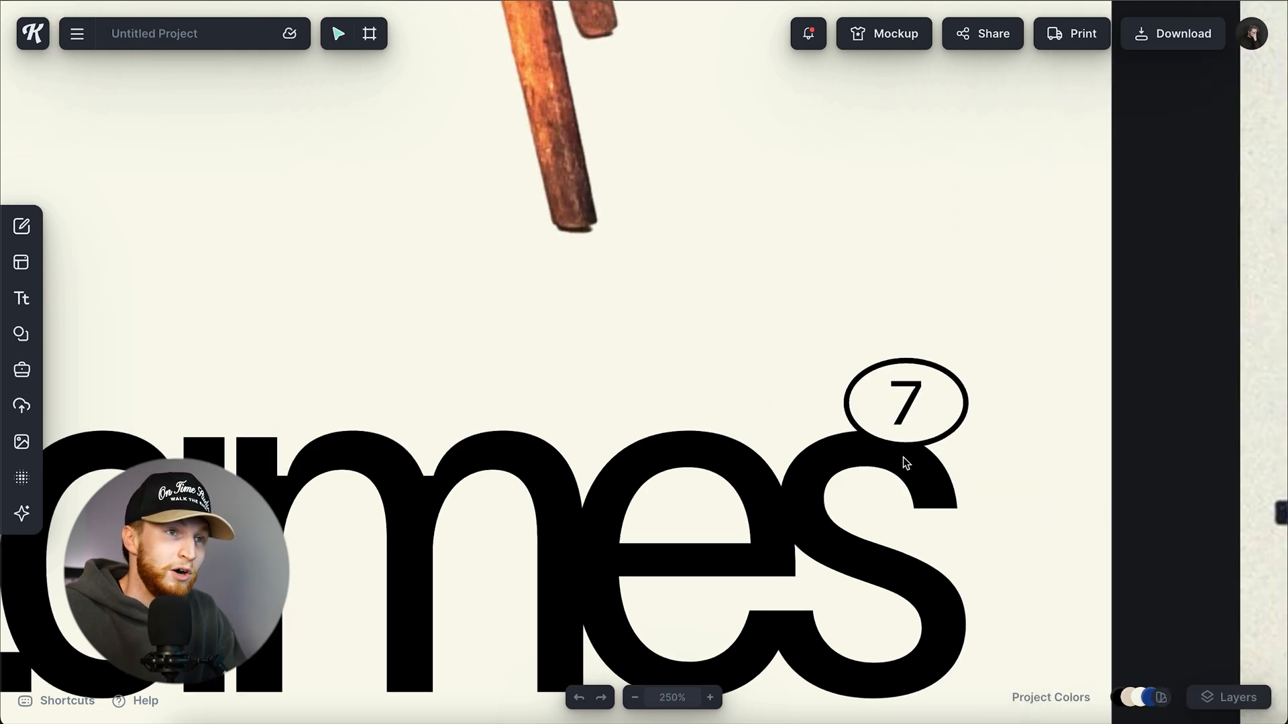
pyautogui.click(963, 421)
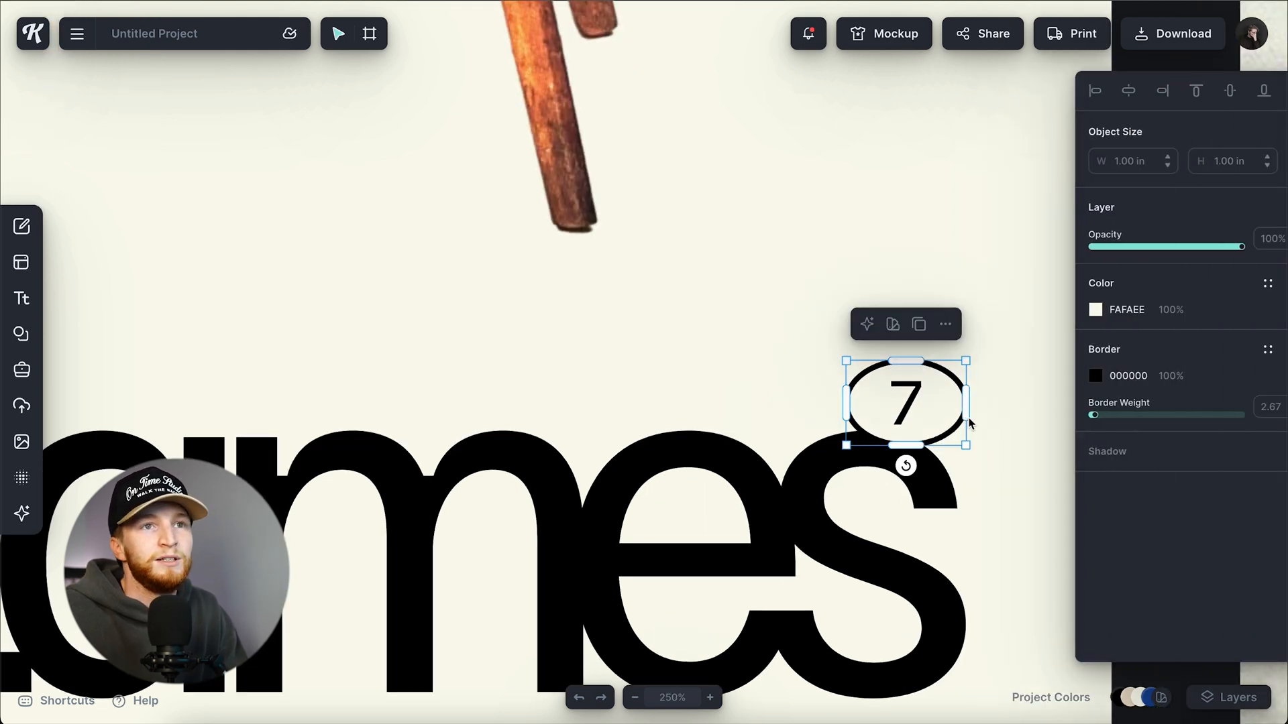
pyautogui.click(1032, 361)
# Step: Scale the 7 and its oval up together to about 1.08 in wide
pyautogui.click(920, 397)
pyautogui.keyDown('shift'); pyautogui.click(870, 423); pyautogui.keyUp('shift')
pyautogui.moveTo(847, 446); pyautogui.dragTo(830, 460)
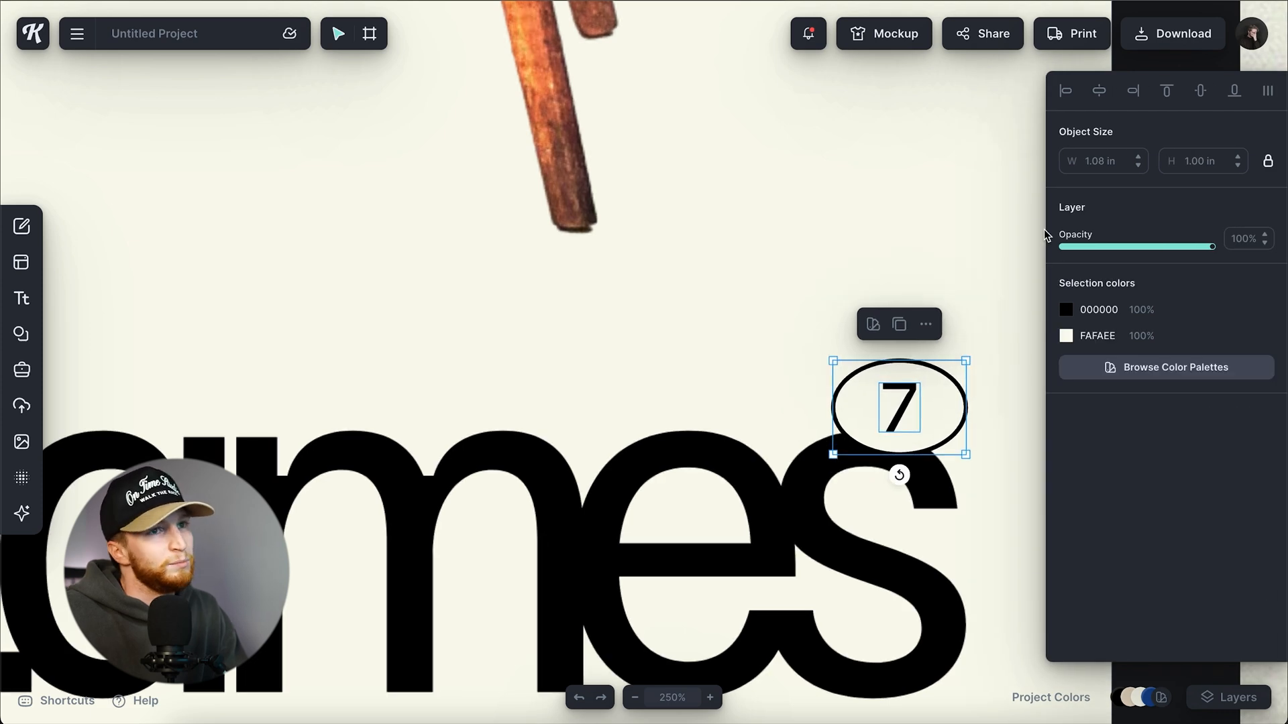
pyautogui.click(1038, 276)
# Step: Duplicate the "& Ero Saarinen" text as the base for a chair description
pyautogui.scroll(-5, 1037, 281)
pyautogui.scroll(3, 1040, 292)
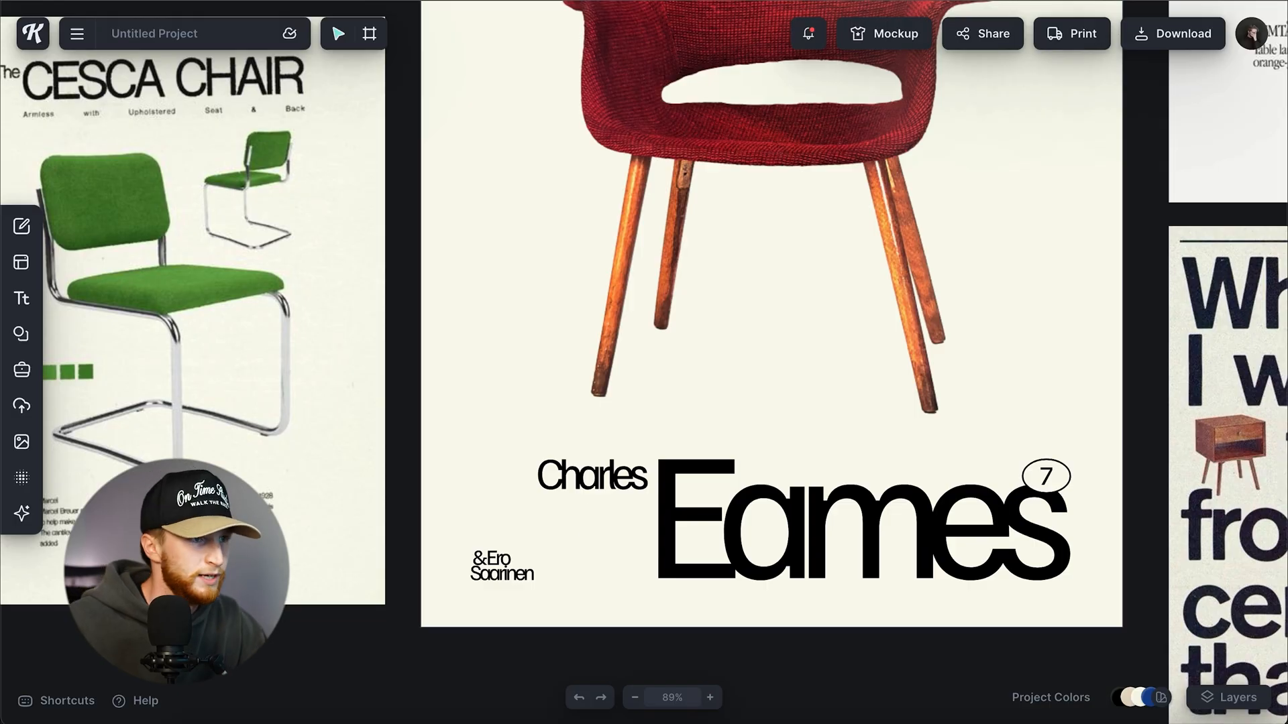
pyautogui.click(512, 574)
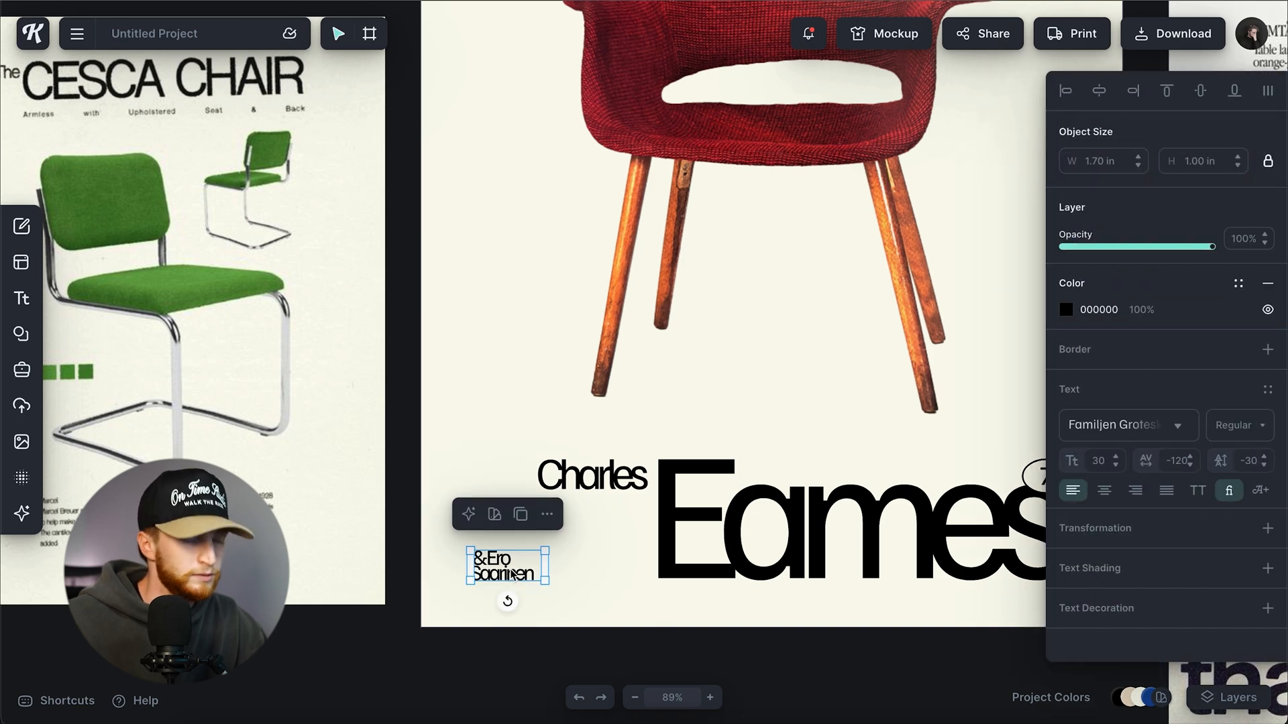
pyautogui.hotkey('ctrl', 'v')
# Step: Replace the duplicate's copy with 'Prototype armchair designed for the Museum of Modern Art's "Organic Design in Home Furnishings" competition, 1940.' and widen its text box
pyautogui.doubleClick(730, 397)
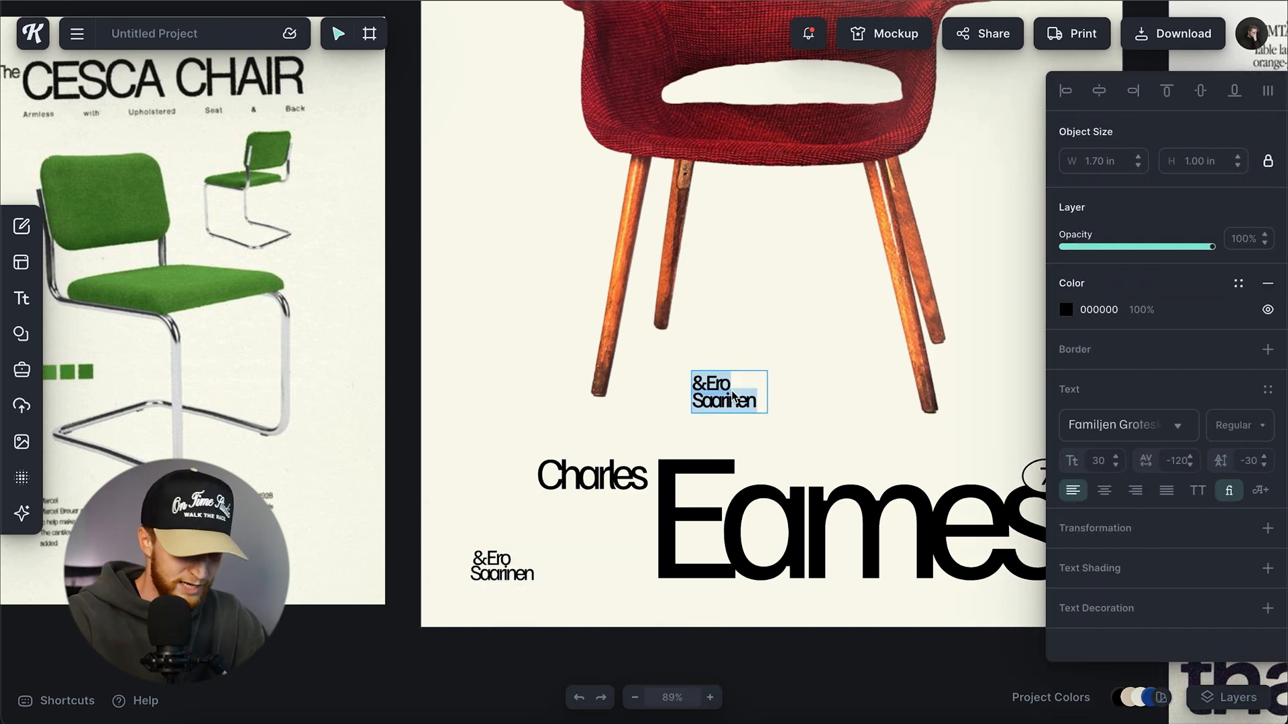
pyautogui.write('Prototype armchair designed for the museum')
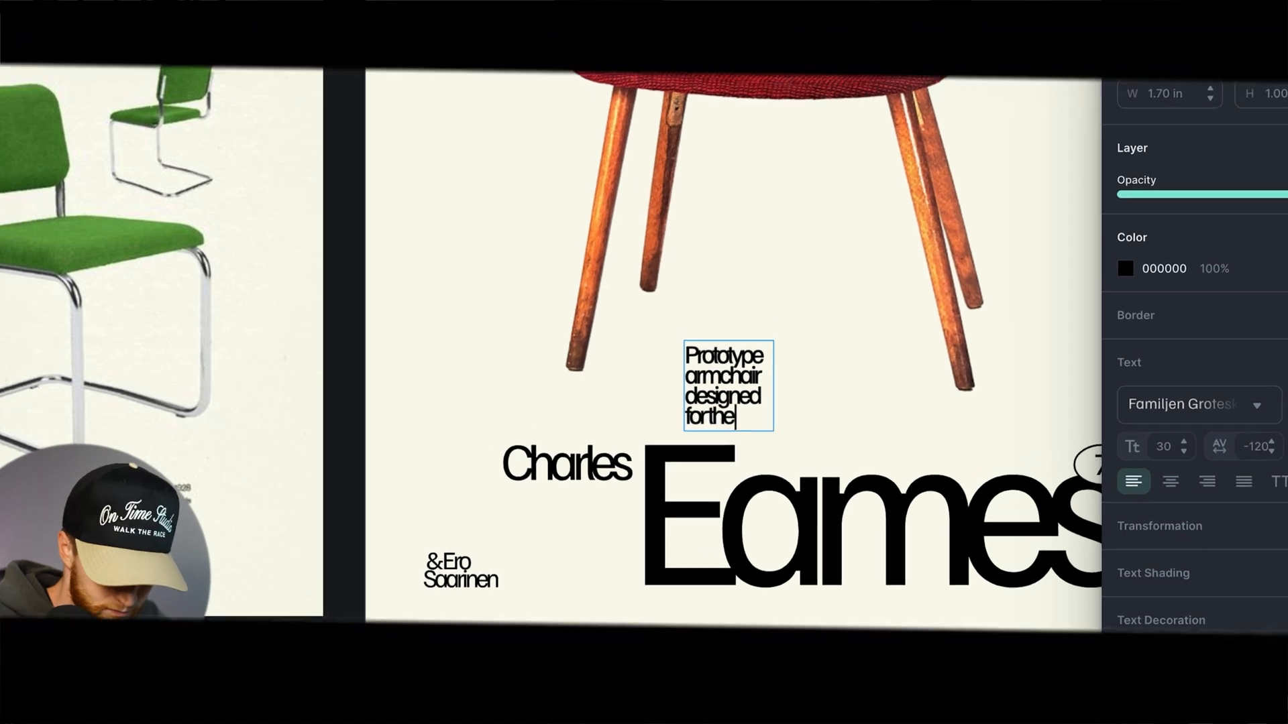
pyautogui.press('BackSpace')
pyautogui.press('BackSpace')
pyautogui.press('BackSpace')
pyautogui.press('BackSpace')
pyautogui.press('BackSpace')
pyautogui.press('BackSpace')
pyautogui.press('BackSpace')
pyautogui.write('Museum of Modern Art')
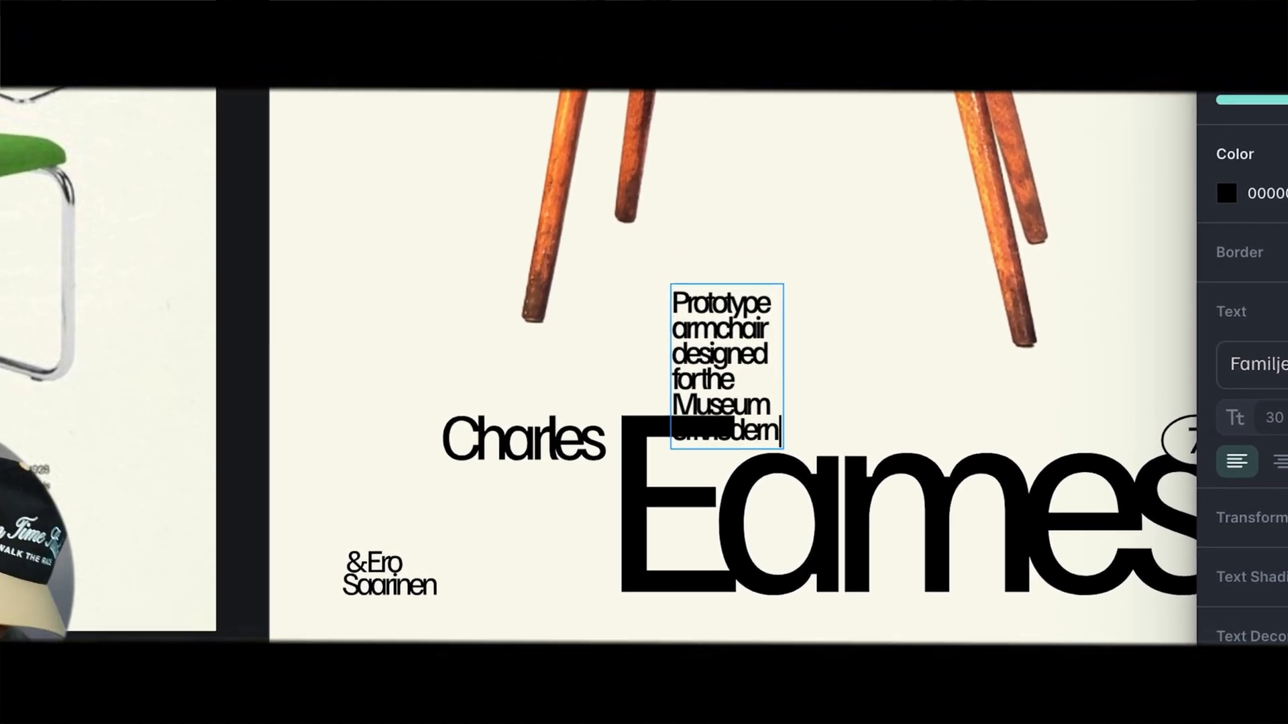
pyautogui.write('\'s "Organic Design in Home Furnishings"')
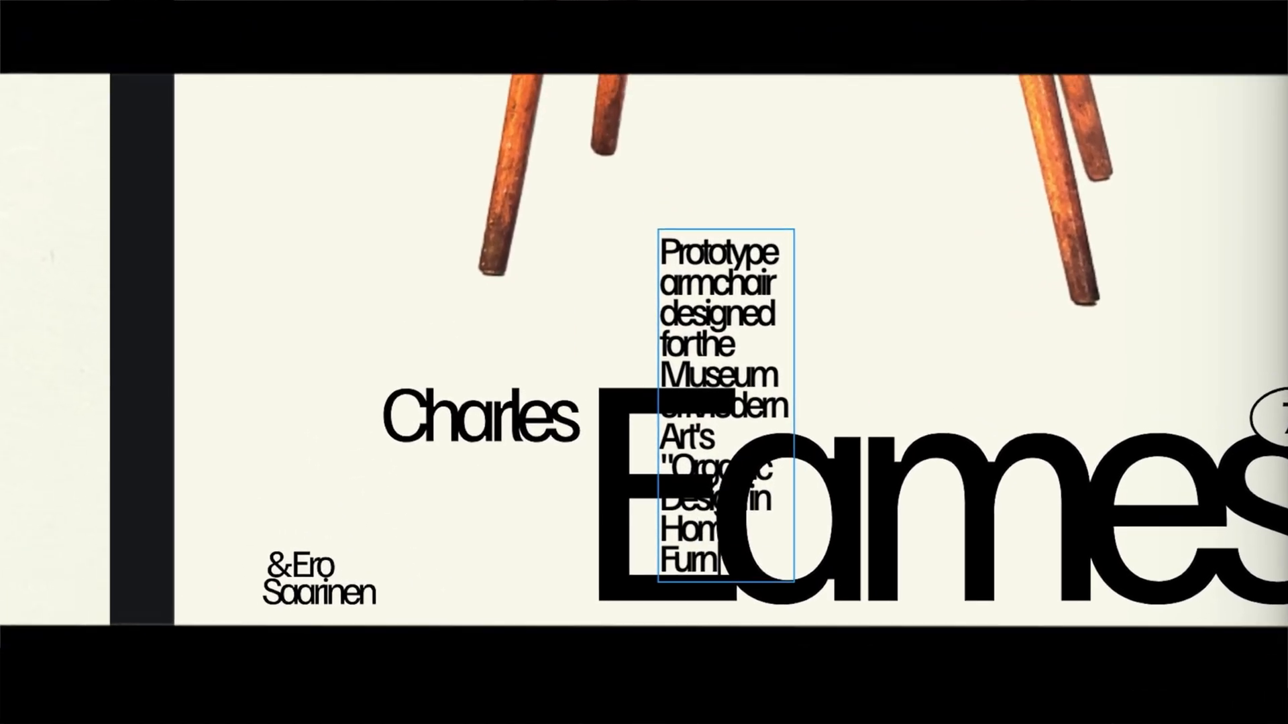
pyautogui.write(' competition, 1940.')
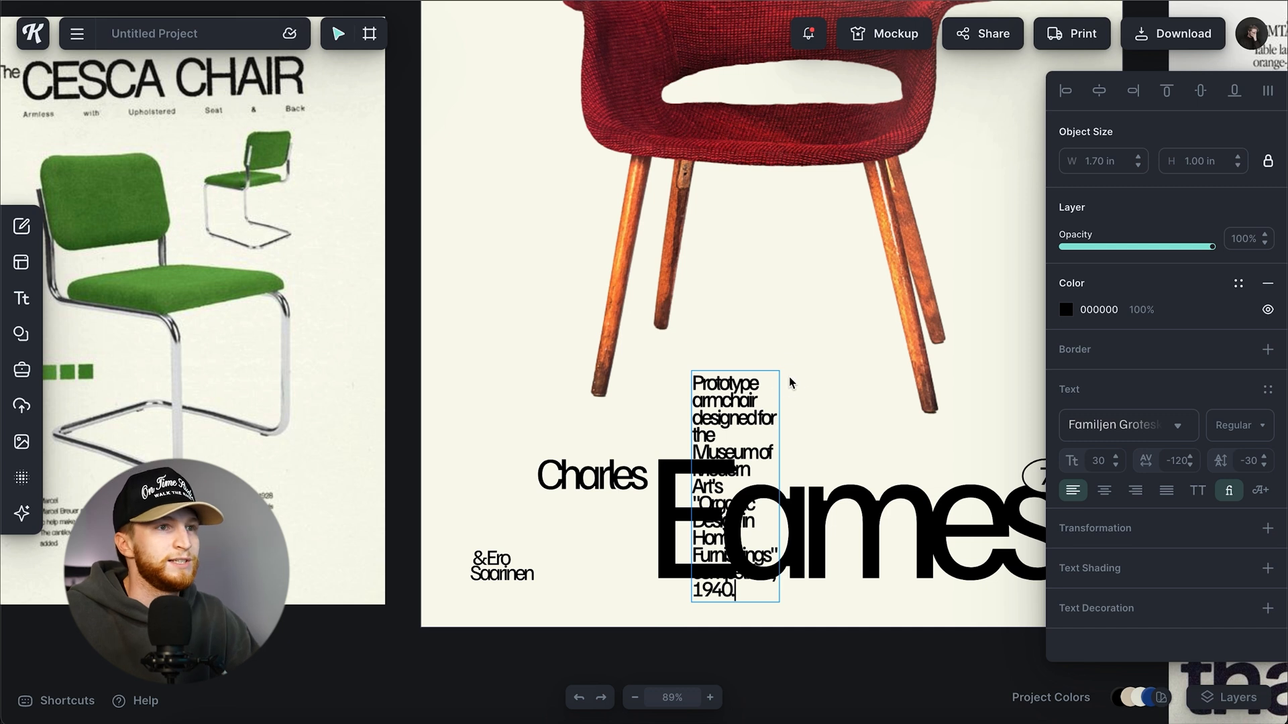
pyautogui.press('Escape')
pyautogui.moveTo(767, 478); pyautogui.dragTo(937, 468)
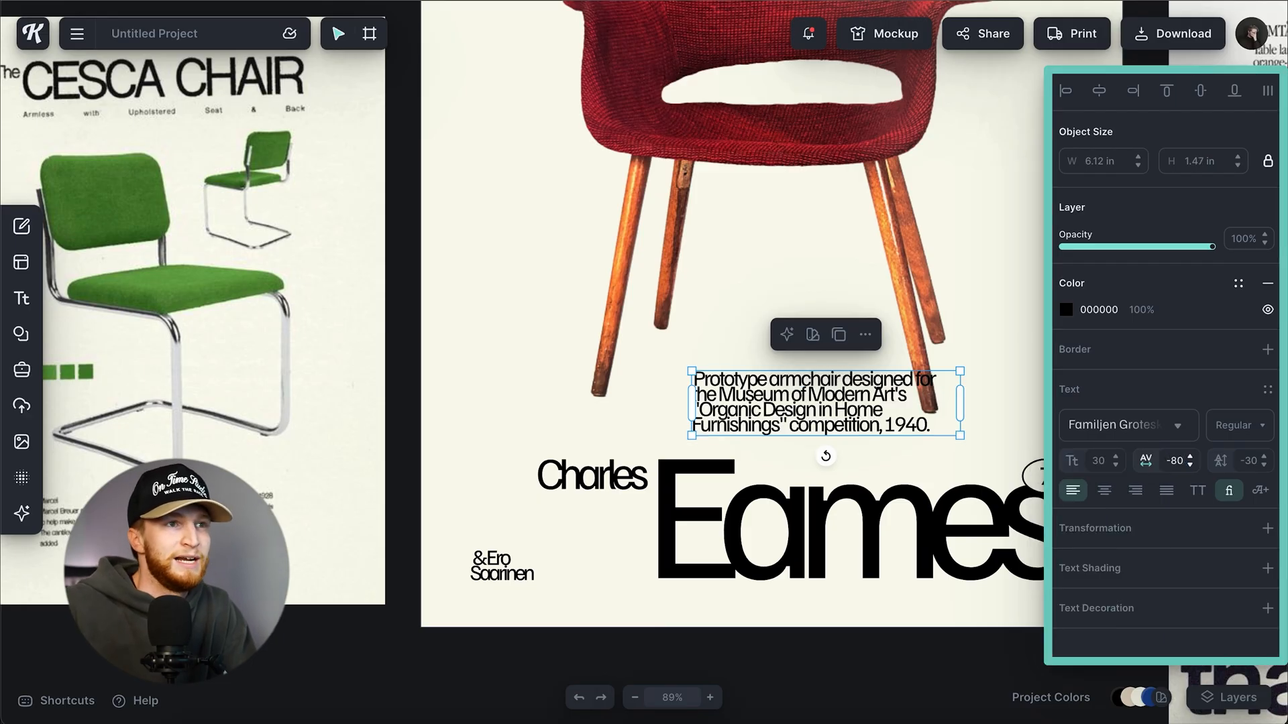
# Step: Scale the chair description down to 2.90 in wide above "& Ero Saarinen" and cut the year so it ends with "competition."
pyautogui.moveTo(960, 436); pyautogui.dragTo(548, 532)
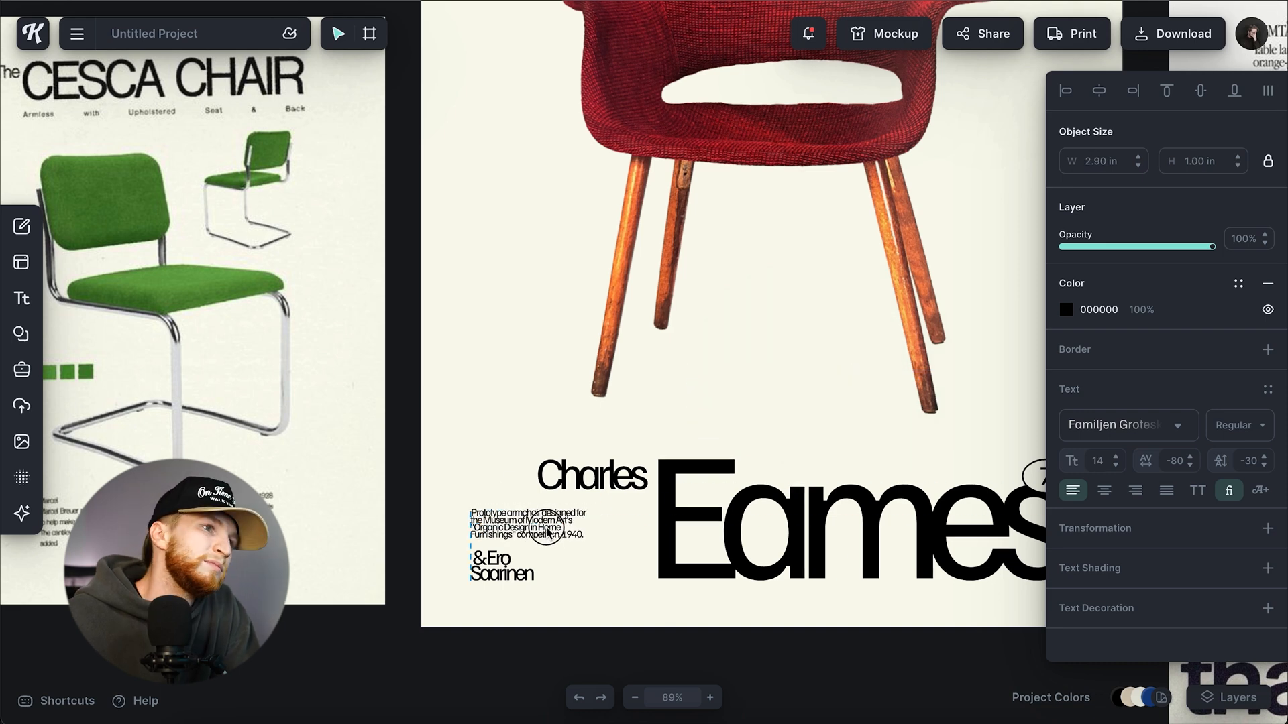
pyautogui.scroll(10, 548, 533)
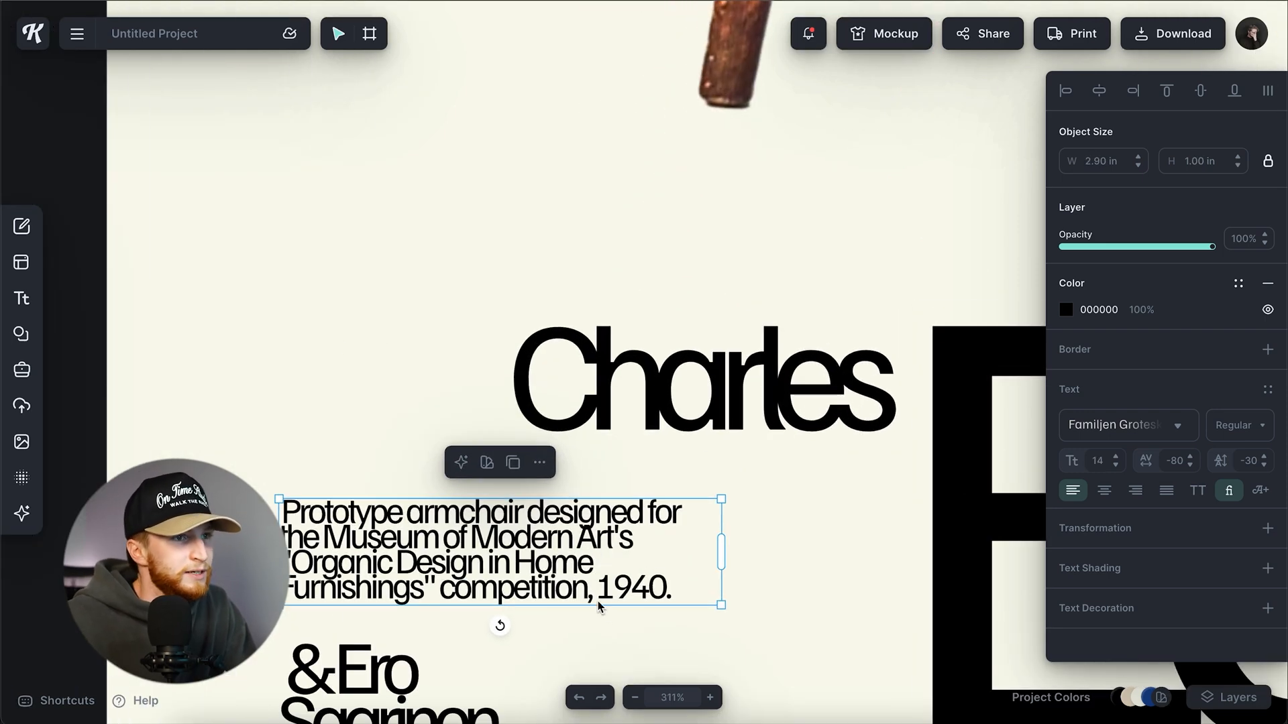
pyautogui.doubleClick(573, 590)
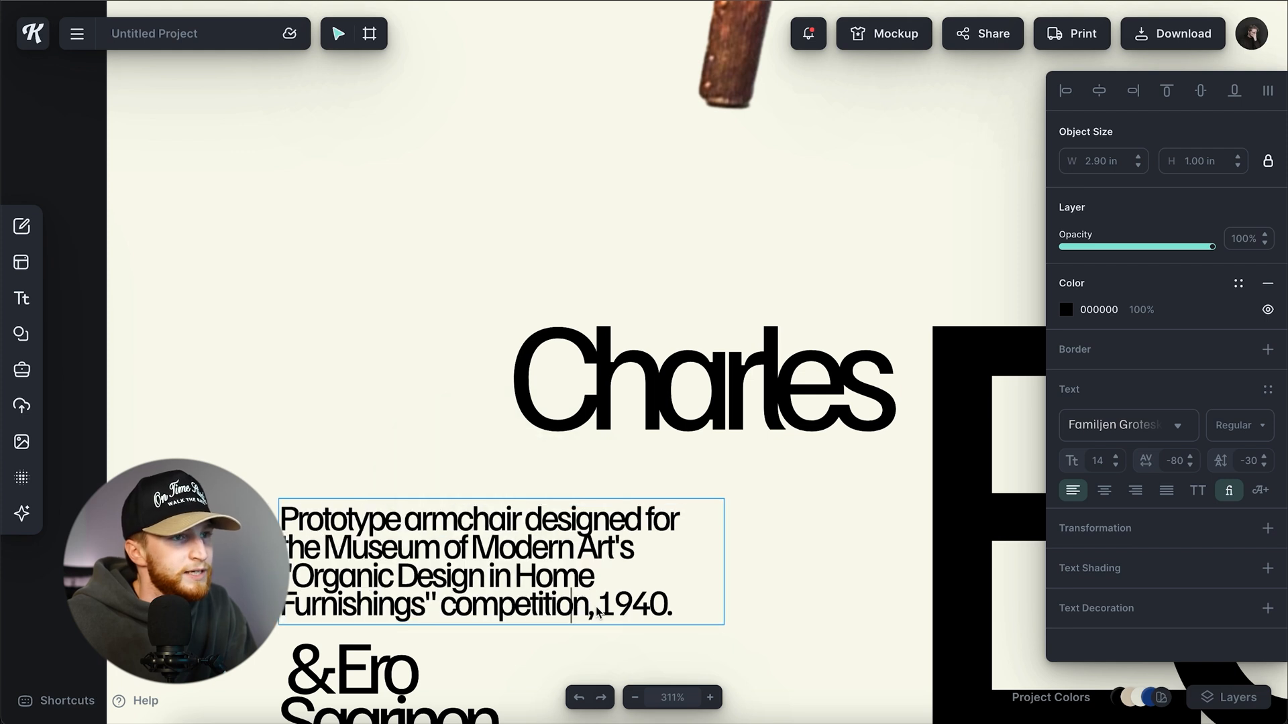
pyautogui.moveTo(597, 613); pyautogui.dragTo(733, 616)
pyautogui.hotkey('ctrl', 'c')
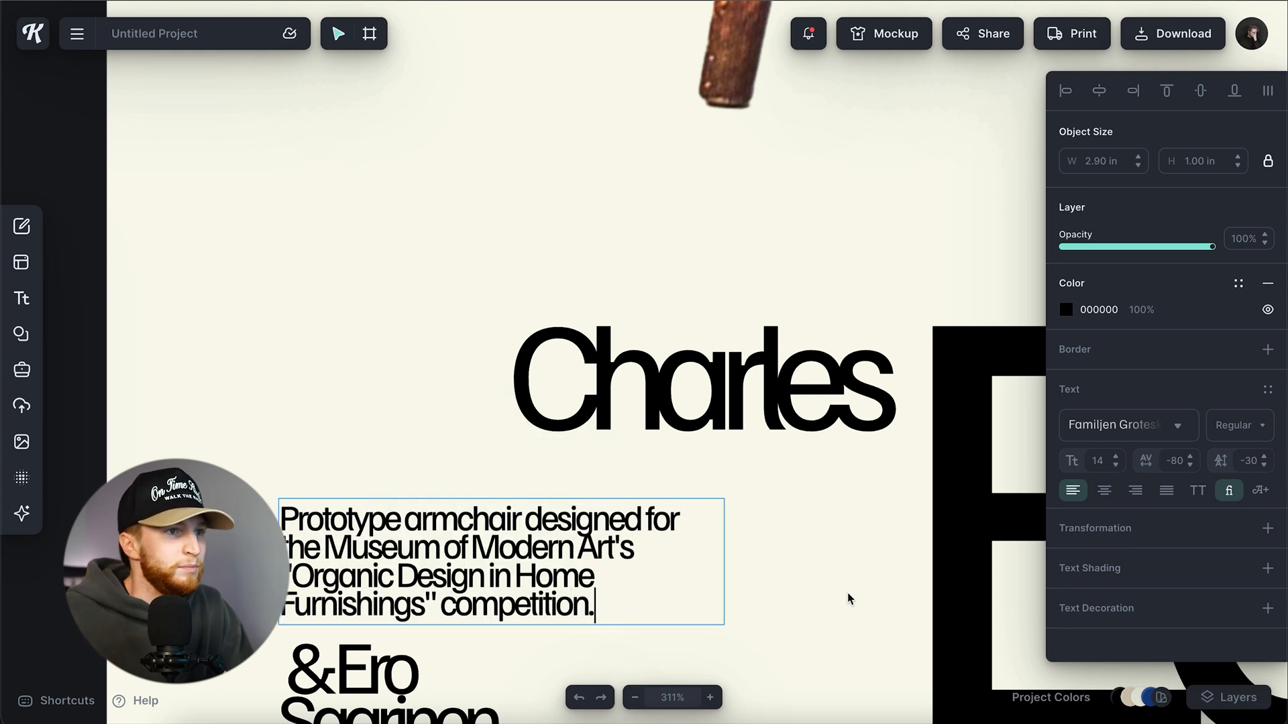
# Step: Duplicate the chair description above the original and replace the duplicate's copy with "1940" in a narrow text box
pyautogui.press('Escape')
pyautogui.moveTo(501, 561); pyautogui.dragTo(453, 390)
pyautogui.doubleClick(452, 391)
pyautogui.hotkey('ctrl', 'a')
pyautogui.hotkey('ctrl', 'v')
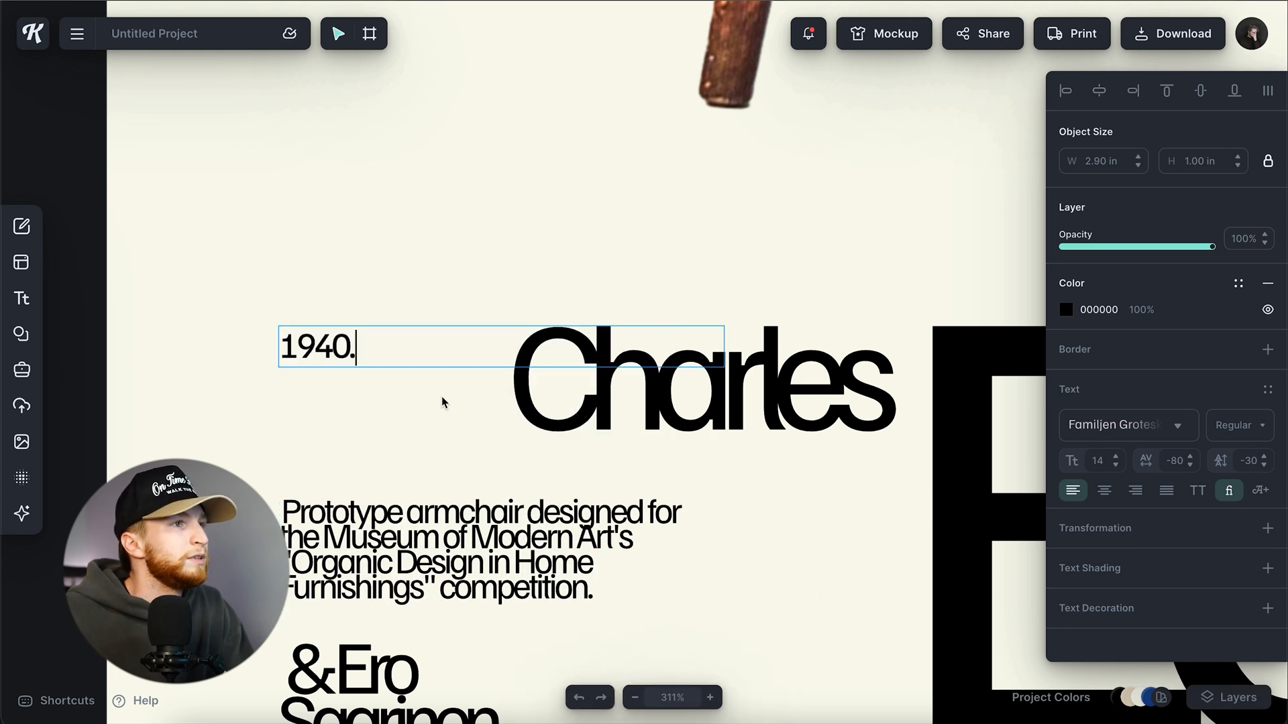
pyautogui.press('Escape')
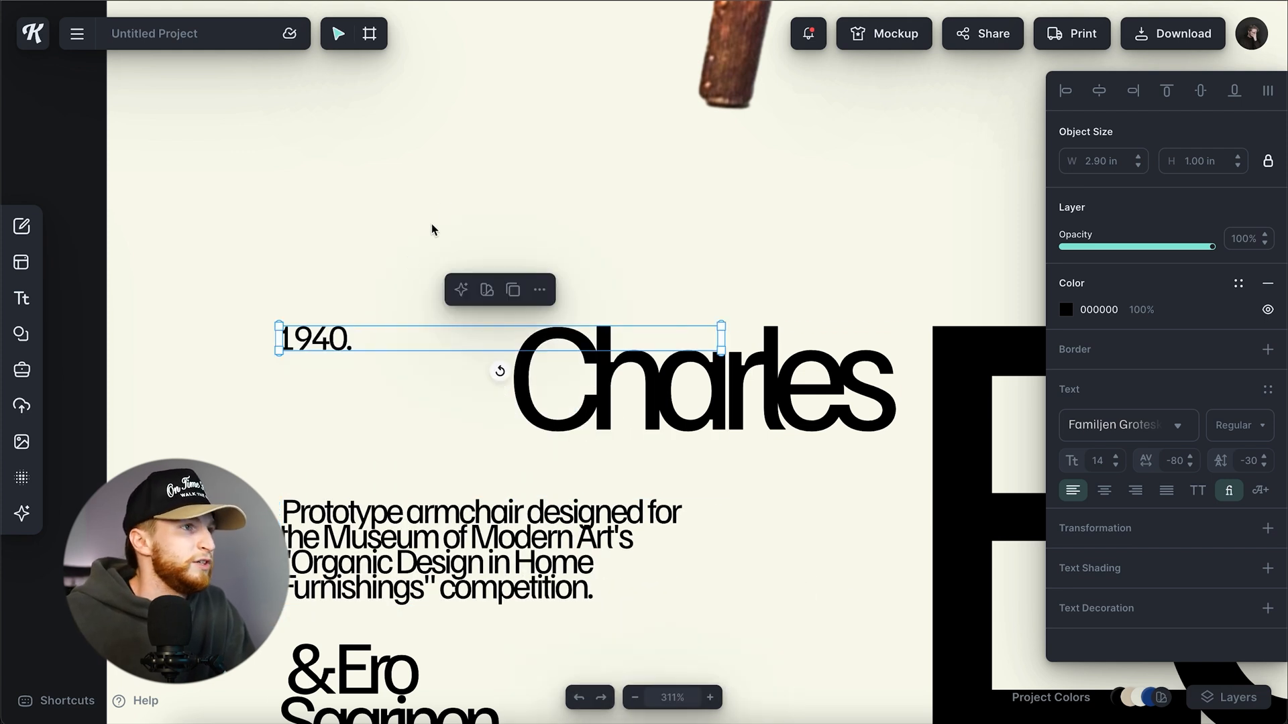
pyautogui.doubleClick(348, 341)
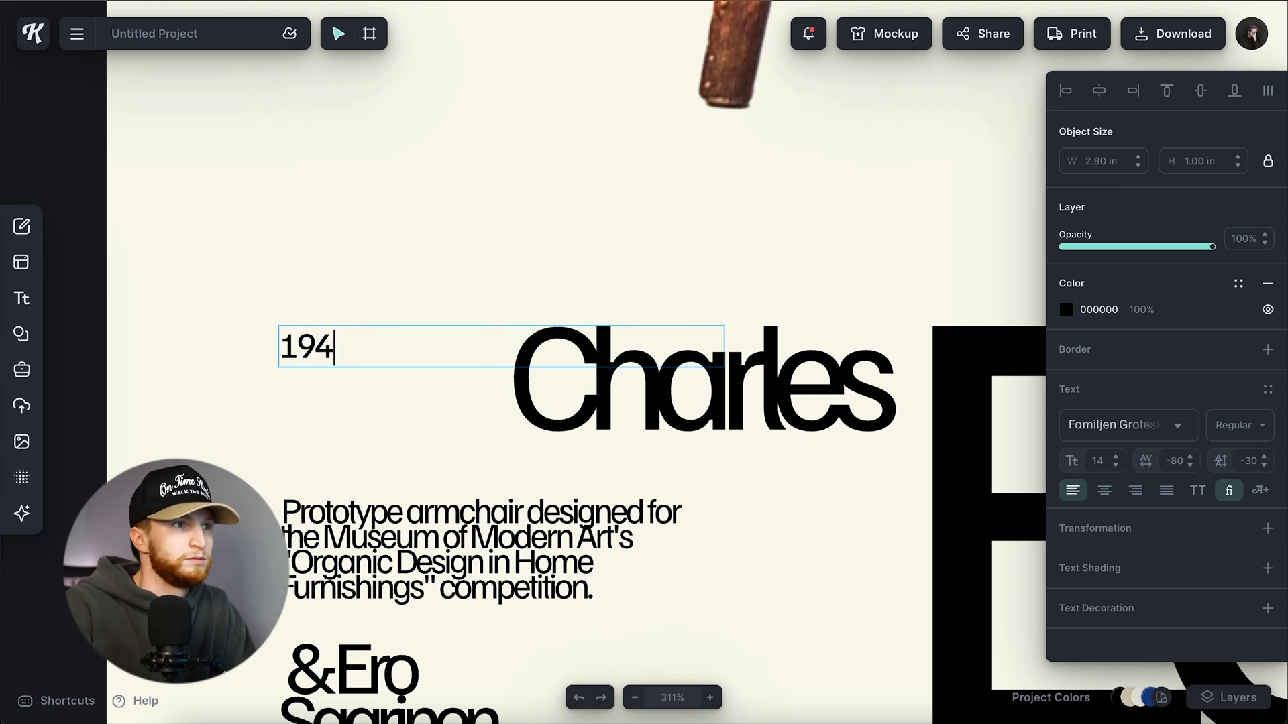
pyautogui.press('Escape')
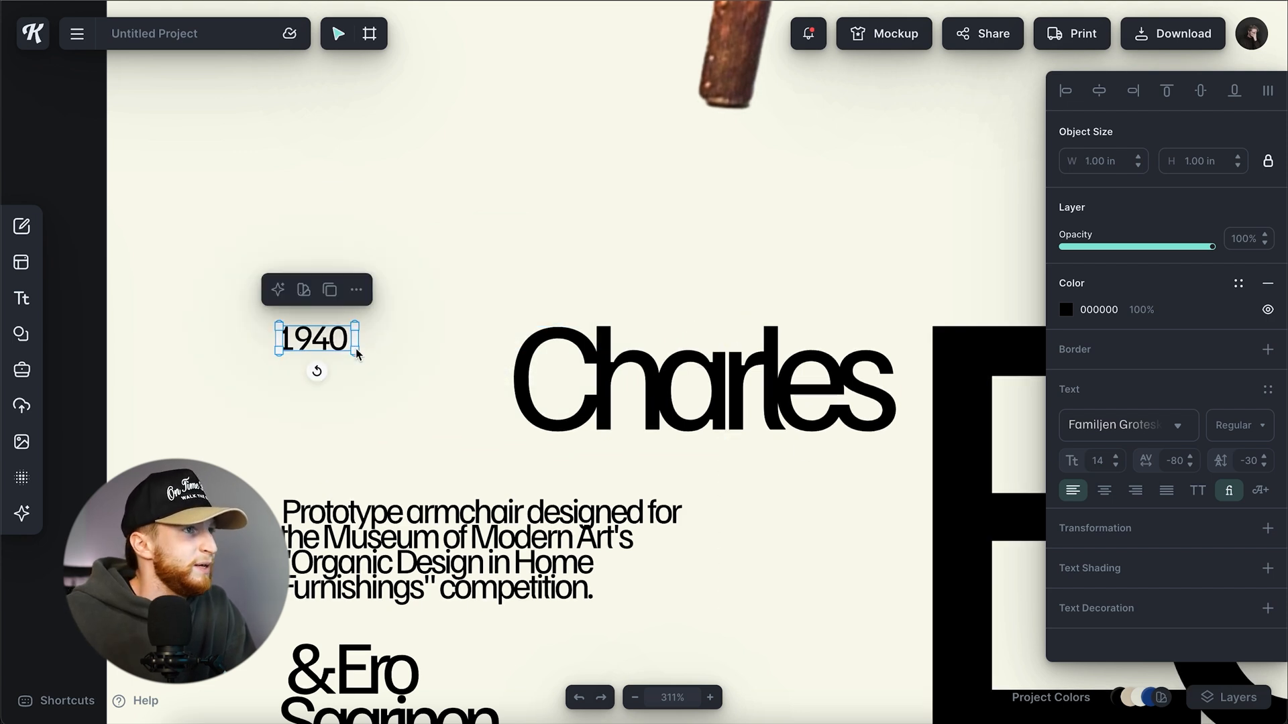
# Step: Enlarge the "1940" text and leave it beside "Charles" near the poster's left margin
pyautogui.moveTo(359, 358); pyautogui.dragTo(405, 371)
pyautogui.click(573, 273)
pyautogui.scroll(-10, 647, 460)
pyautogui.hscroll(2, 647, 459)
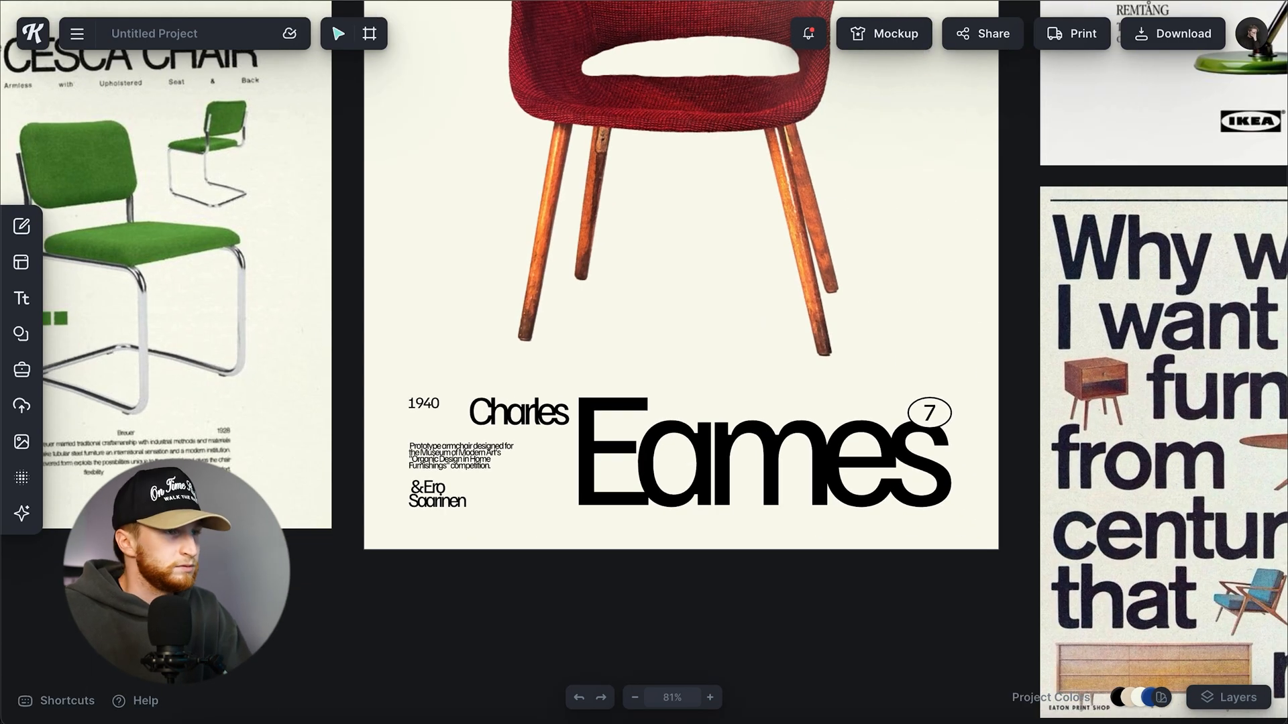
# Step: Try right-aligning the chair description and placing it beside the headline's E at different heights under "Charles"
pyautogui.click(444, 440)
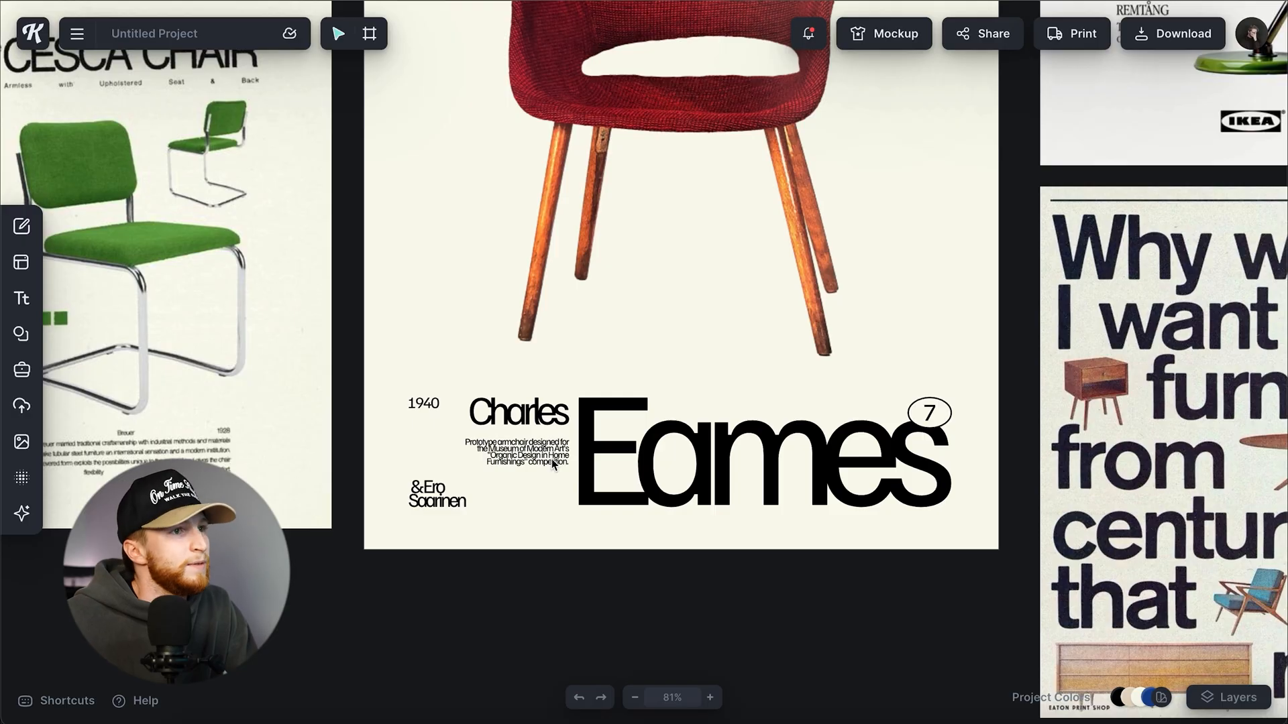
pyautogui.click(529, 485)
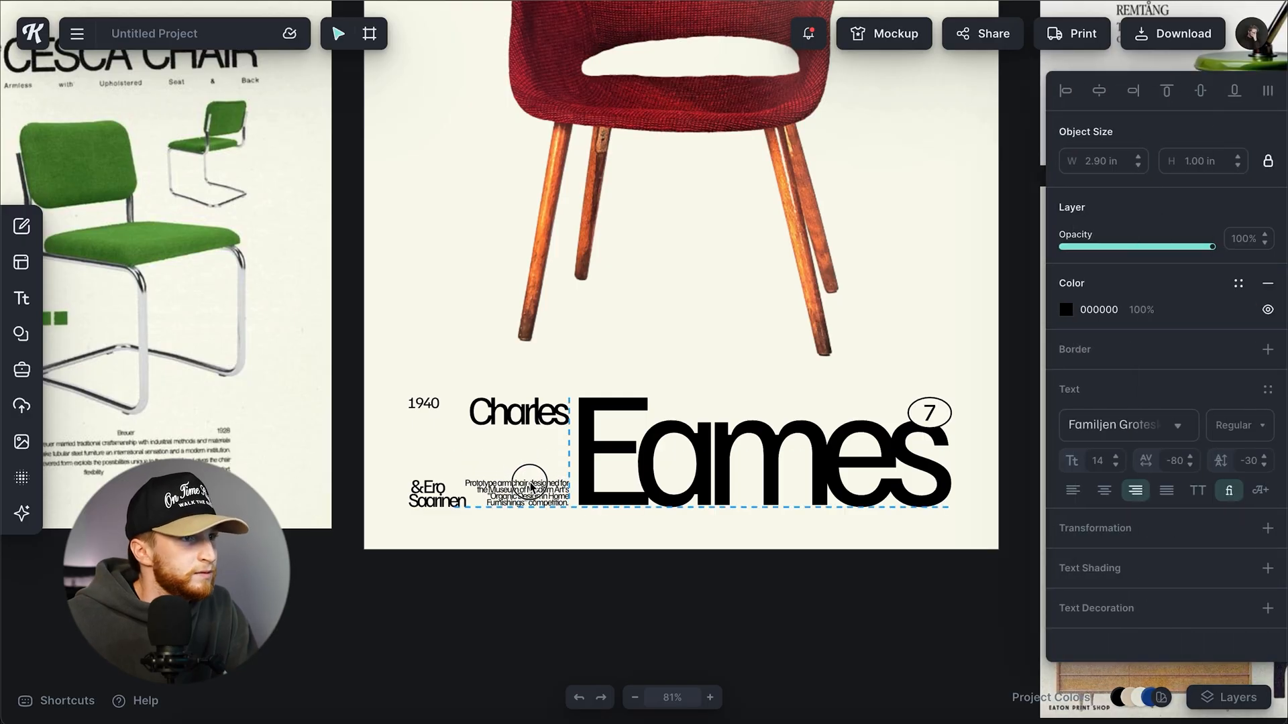
pyautogui.click(533, 597)
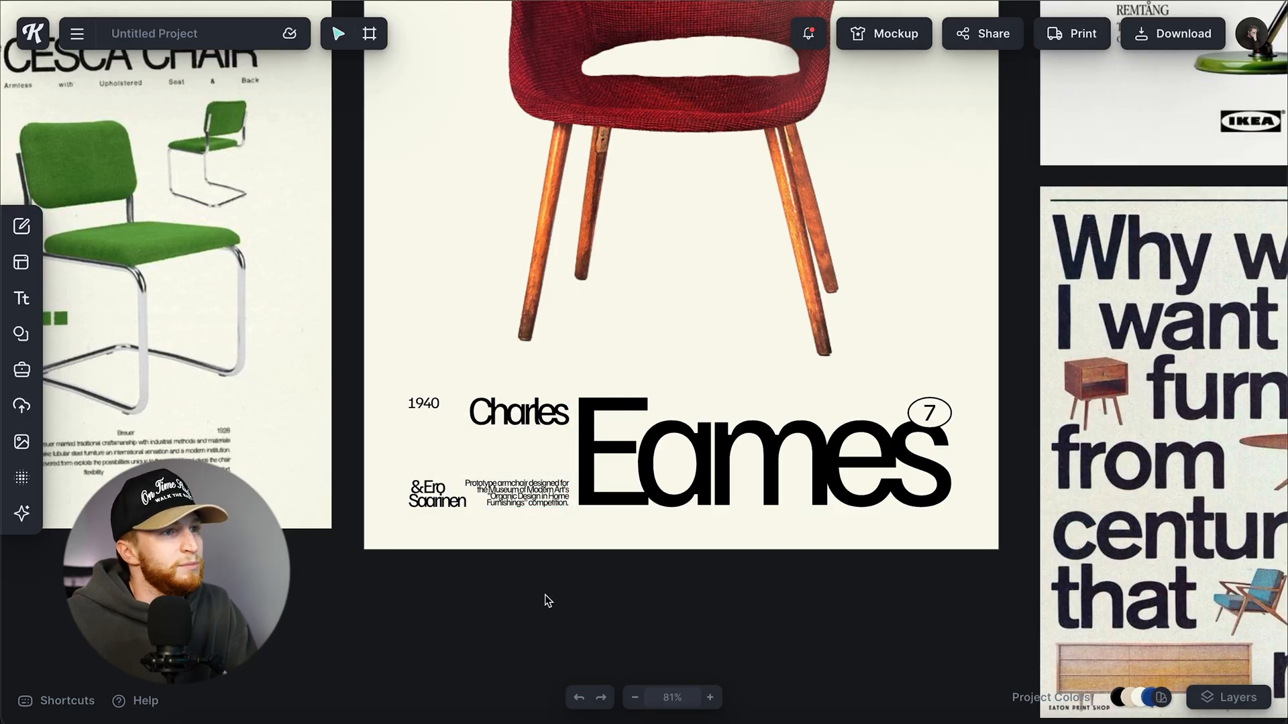
pyautogui.hotkey('ctrl', 'z')
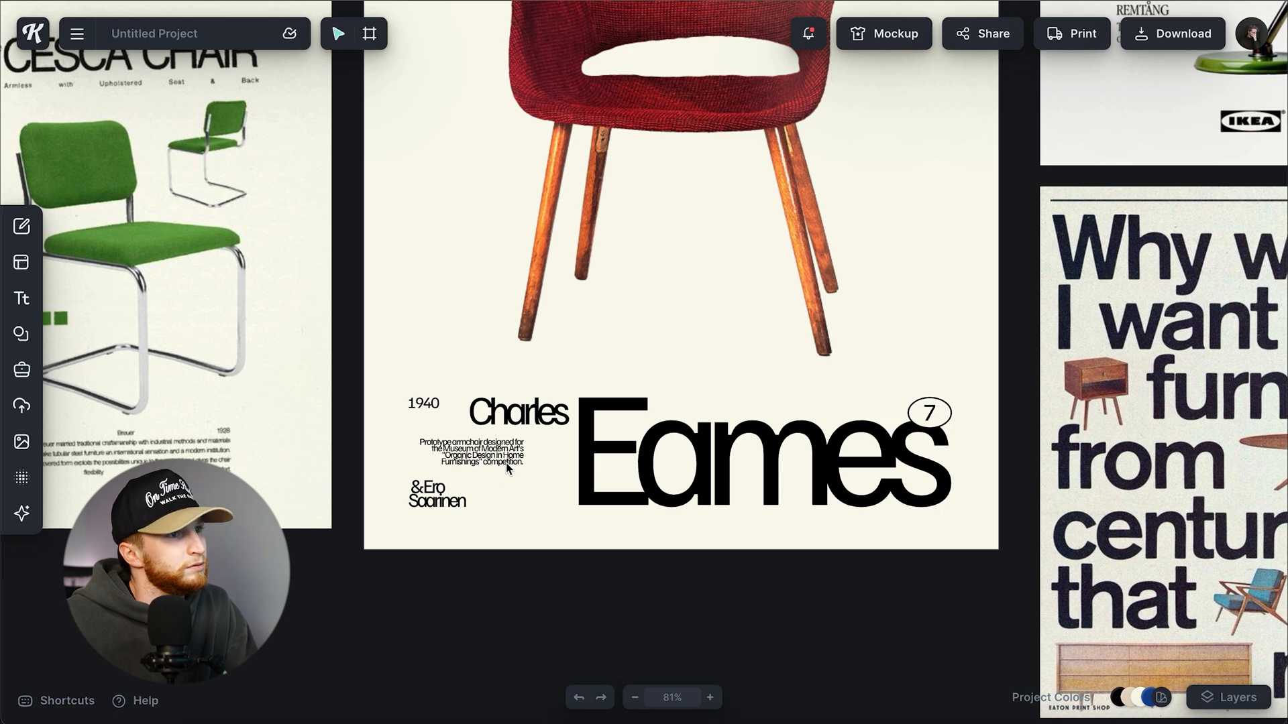
pyautogui.moveTo(494, 453); pyautogui.dragTo(507, 456)
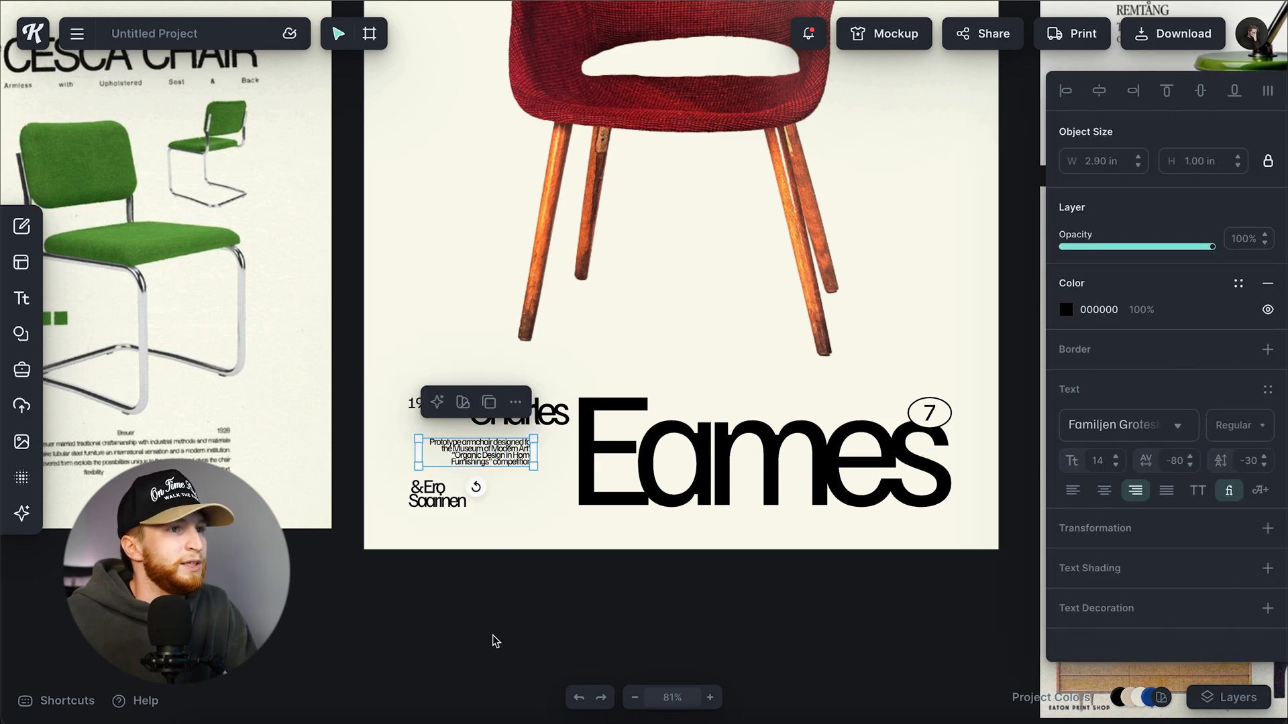
pyautogui.click(491, 640)
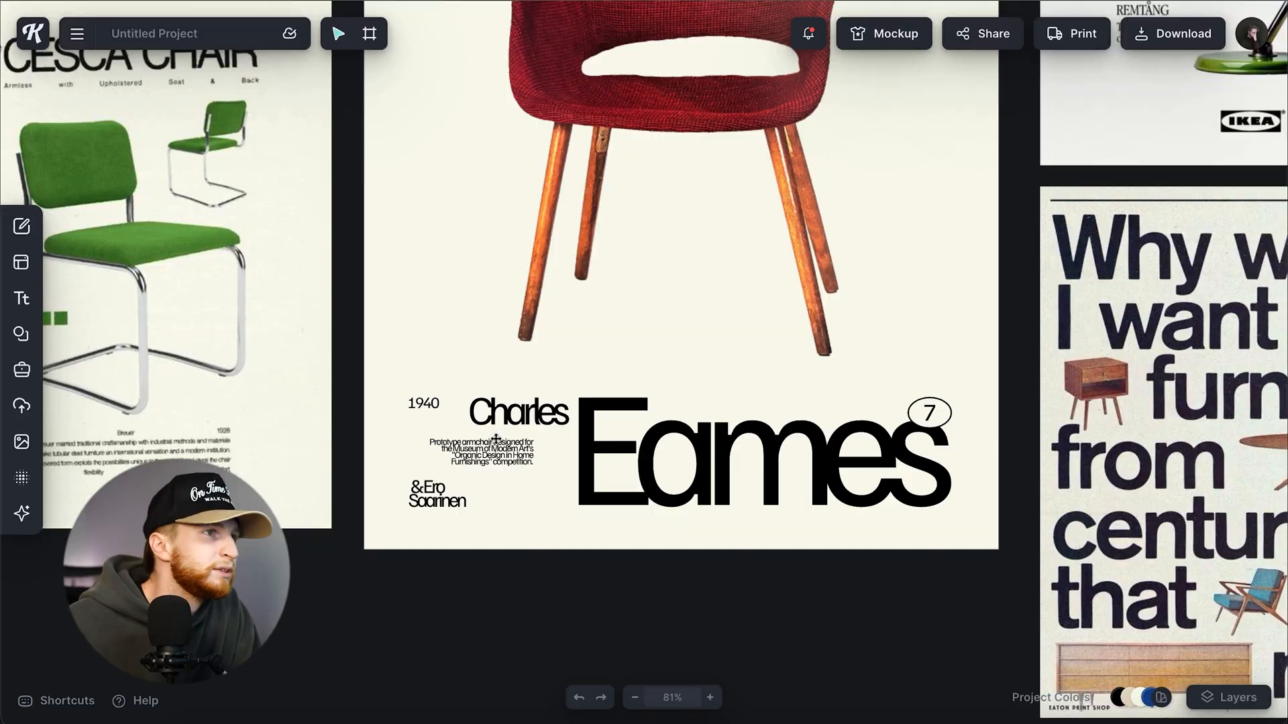
# Step: Try centring the chair description's text and shifting it under "Charles", and undo the trial
pyautogui.click(480, 451)
pyautogui.click(1104, 491)
pyautogui.click(655, 567)
pyautogui.moveTo(488, 452); pyautogui.dragTo(519, 472)
pyautogui.click(531, 645)
pyautogui.hotkey('ctrl', 'z')
# Step: Move "1940" down beside the base of the headline's E and shift "Charles" to the left text margin above the description
pyautogui.moveTo(421, 403); pyautogui.dragTo(558, 498)
pyautogui.click(562, 602)
pyautogui.moveTo(520, 412); pyautogui.dragTo(458, 412)
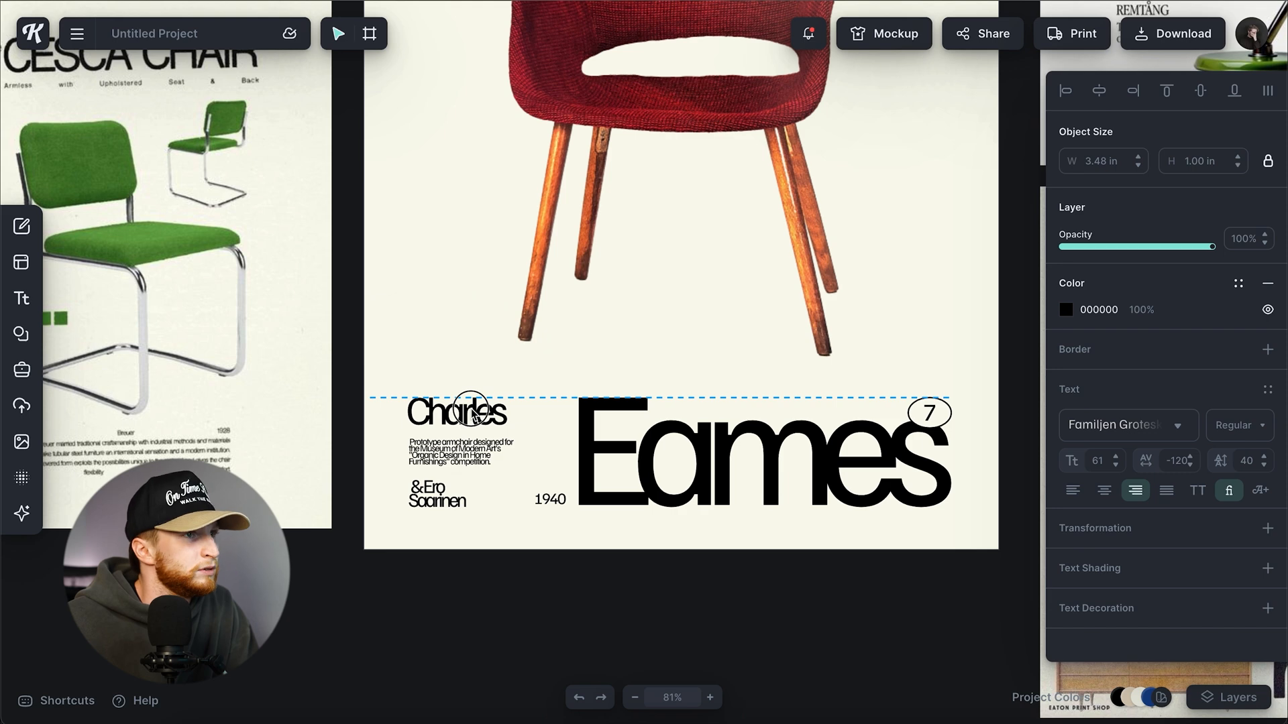
pyautogui.click(515, 632)
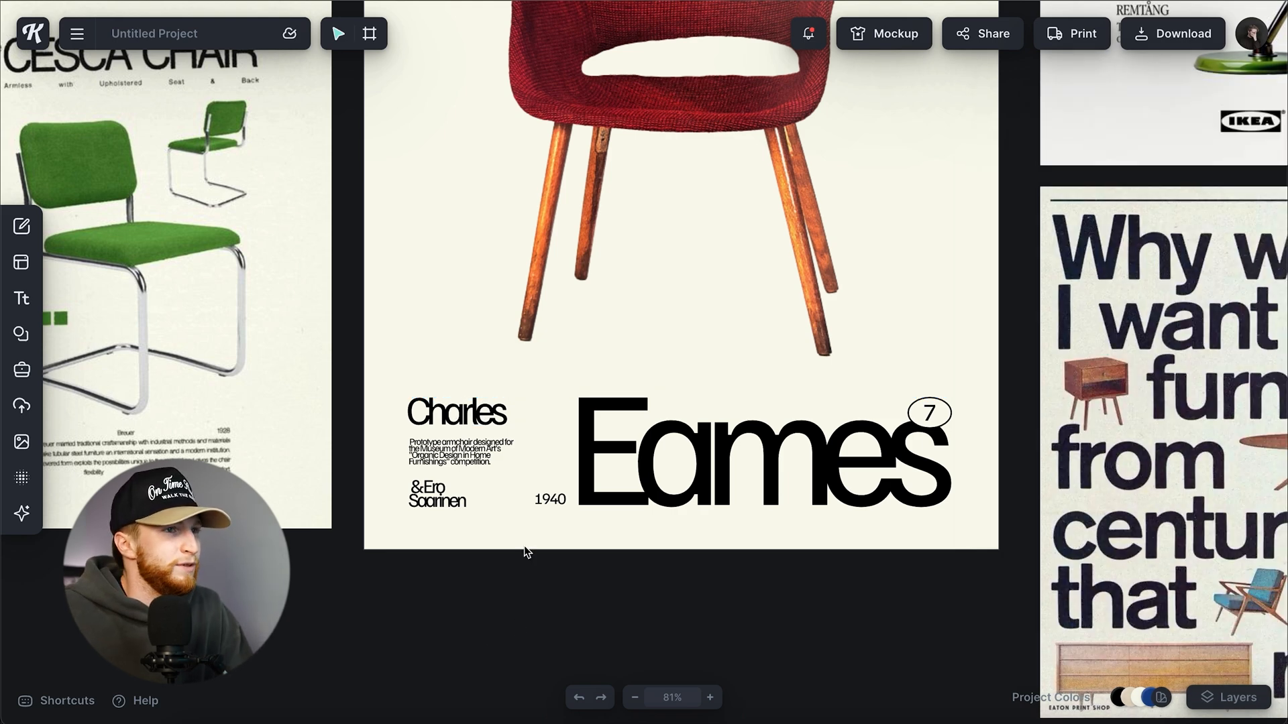
# Step: Enlarge the red chair to about 11.08 in wide and bring it in front of all the typography
pyautogui.hotkey('shift', '1')
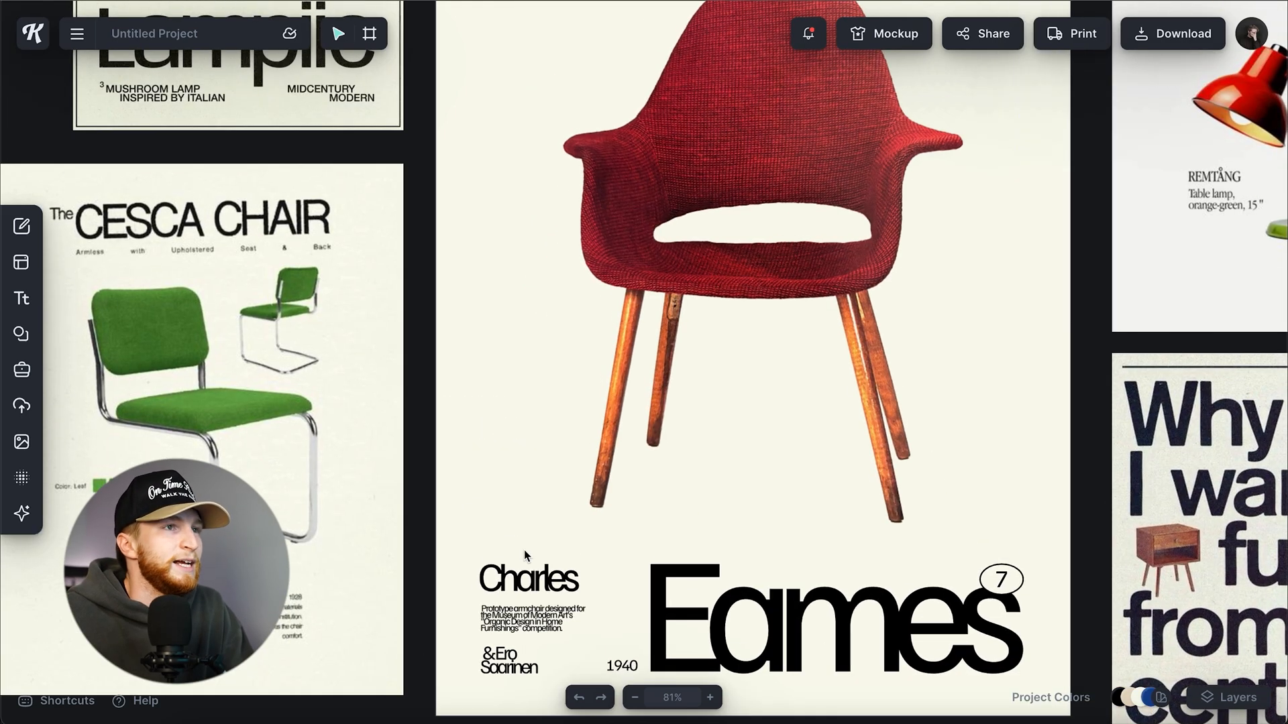
pyautogui.scroll(-1, 632, 559)
pyautogui.scroll(2, 302, 365)
pyautogui.hscroll(-1, 302, 364)
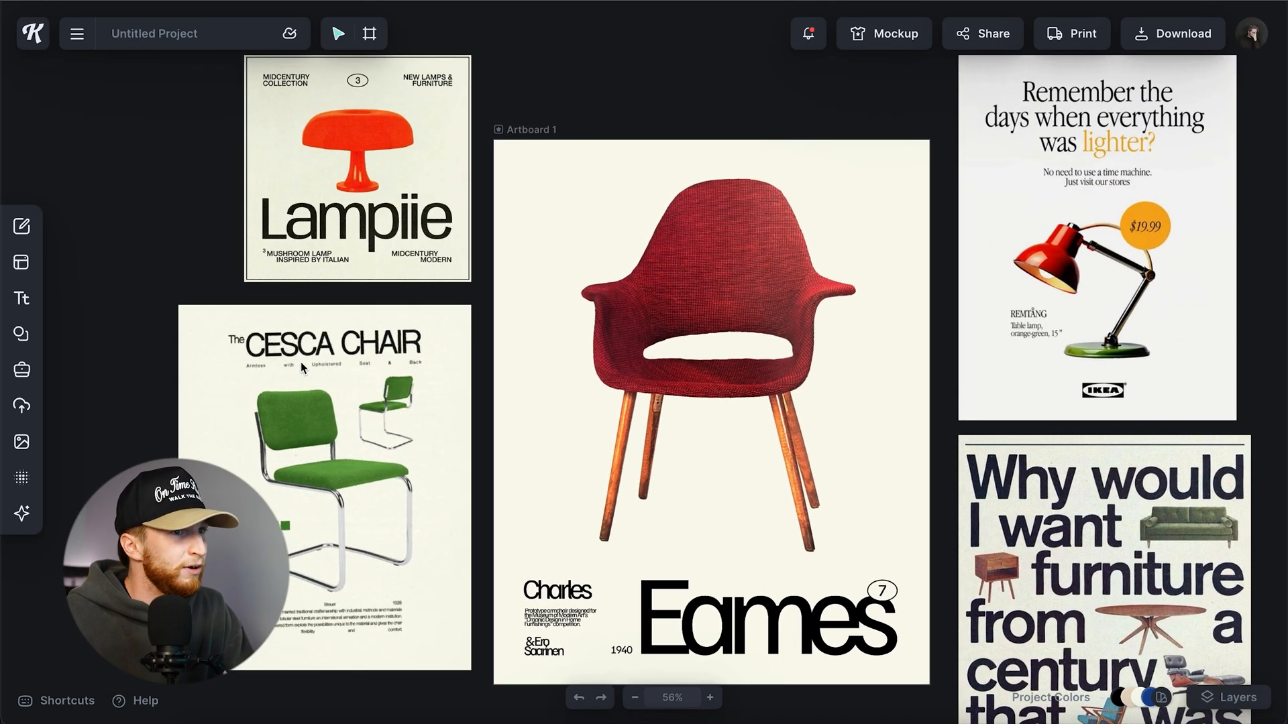
pyautogui.scroll(-2, 695, 428)
pyautogui.moveTo(765, 264); pyautogui.dragTo(770, 292)
pyautogui.moveTo(874, 532)
pyautogui.mouseDown()
pyautogui.moveTo(897, 573)
pyautogui.moveTo(873, 552)
pyautogui.mouseUp()
pyautogui.rightClick(735, 349)
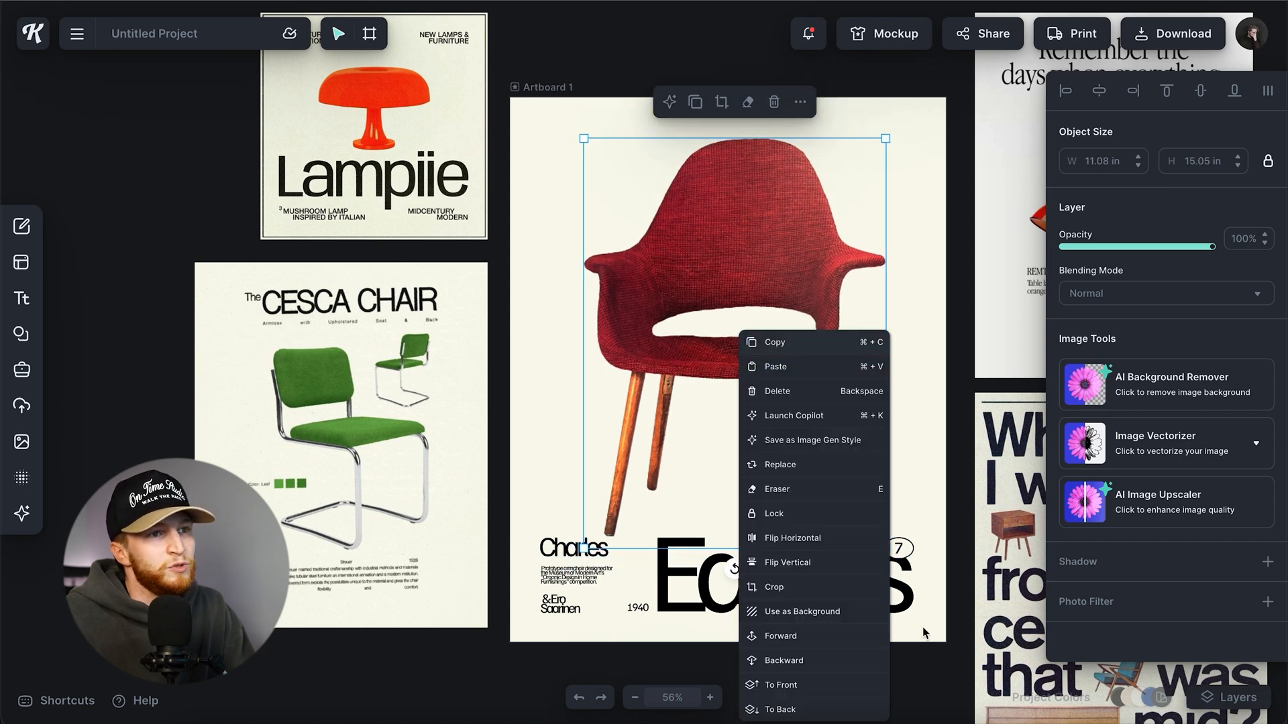
pyautogui.click(843, 688)
# Step: Lower the chair so its front legs overlap "Charles" and "Eames", keeping it roughly centred on the poster
pyautogui.moveTo(733, 238); pyautogui.dragTo(749, 263)
pyautogui.click(908, 136)
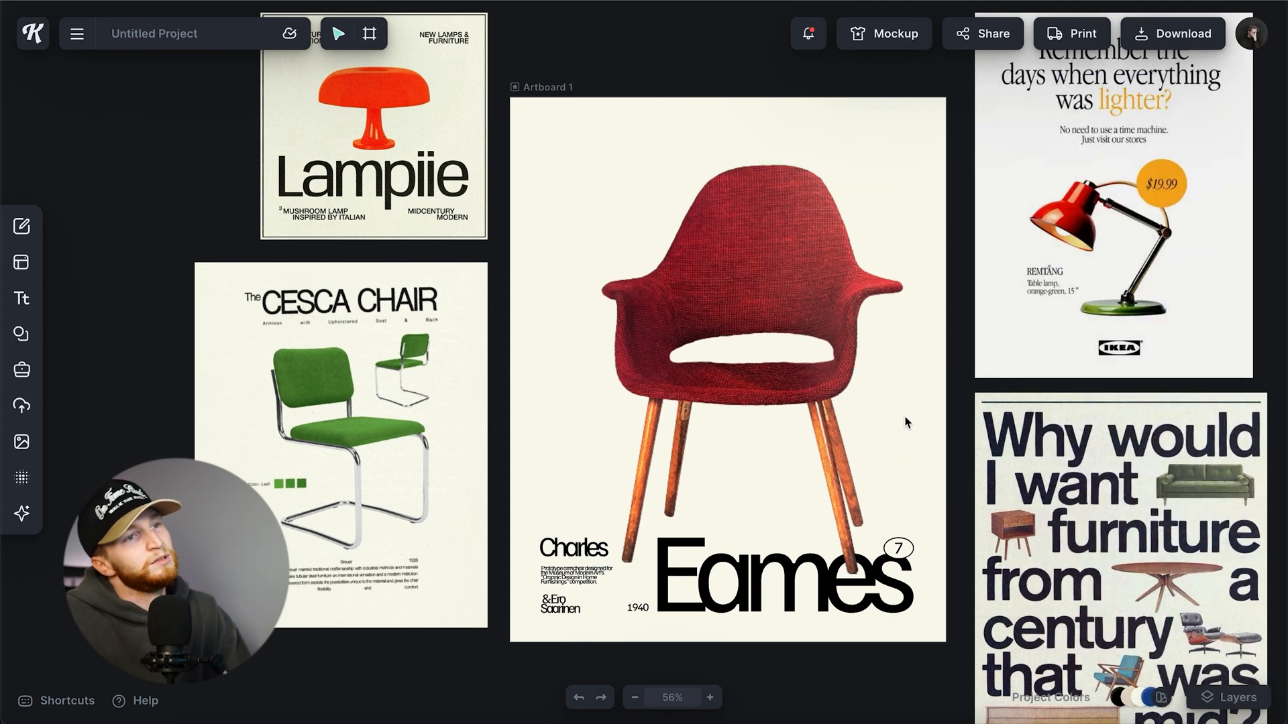
pyautogui.scroll(-1, 906, 421)
pyautogui.hscroll(1, 905, 422)
pyautogui.hotkey('ctrl', 'z')
pyautogui.hotkey('ctrl', 'z')
pyautogui.hotkey('ctrl', 'z')
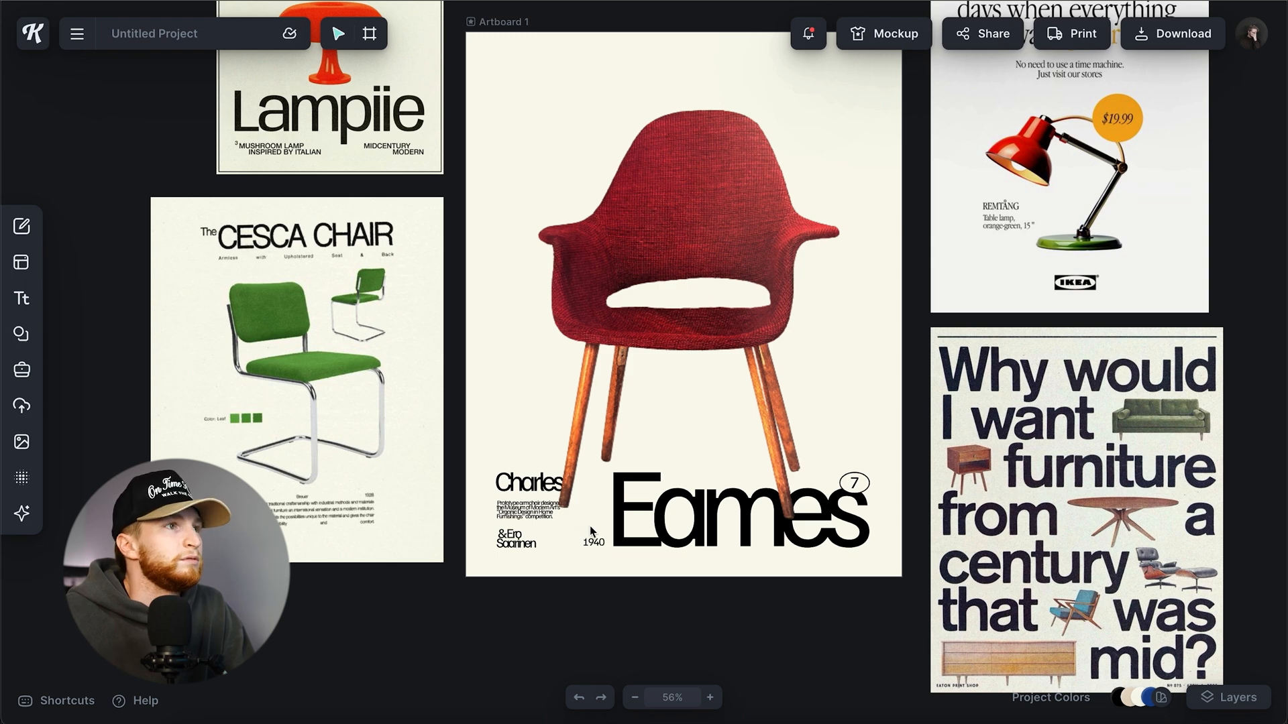
# Step: Narrow the chair description's text box so it wraps onto five lines clear of the chair leg, between "Charles" and "& Ero Saarinen"
pyautogui.scroll(5, 592, 532)
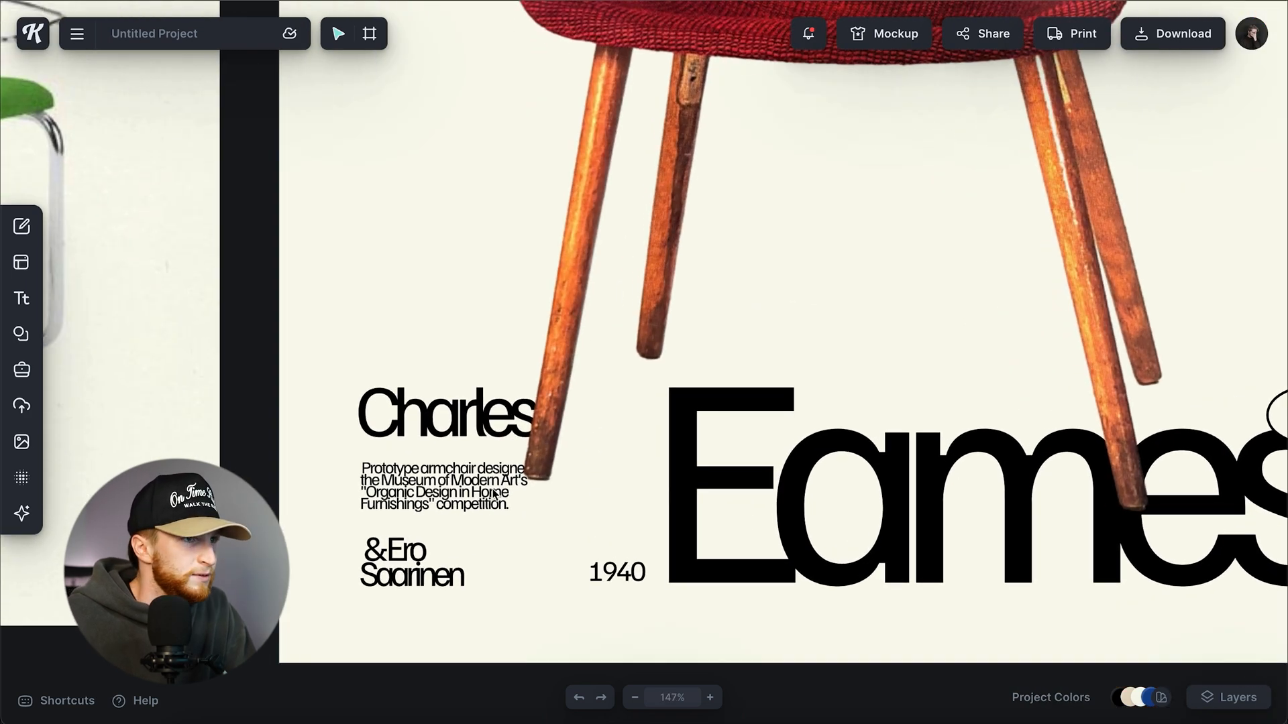
pyautogui.click(493, 494)
pyautogui.moveTo(572, 493); pyautogui.dragTo(464, 497)
pyautogui.moveTo(391, 468); pyautogui.dragTo(395, 486)
pyautogui.scroll(-5, 509, 635)
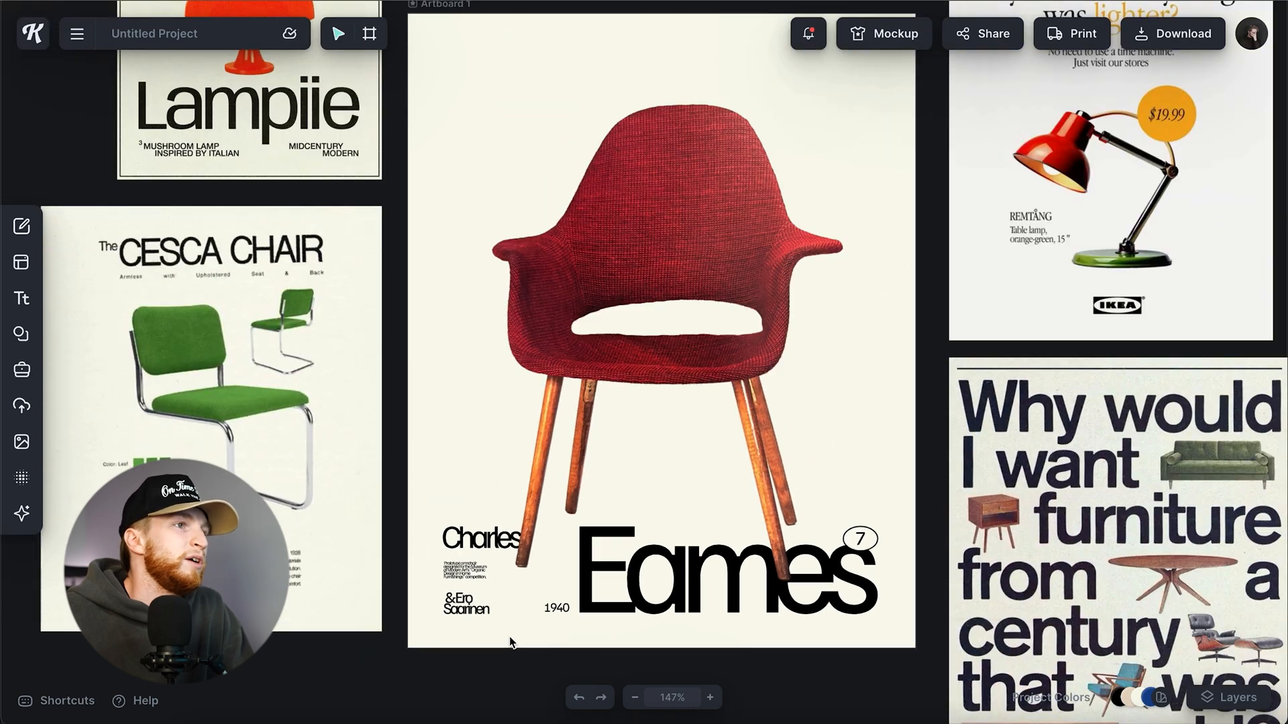
pyautogui.scroll(-1, 497, 637)
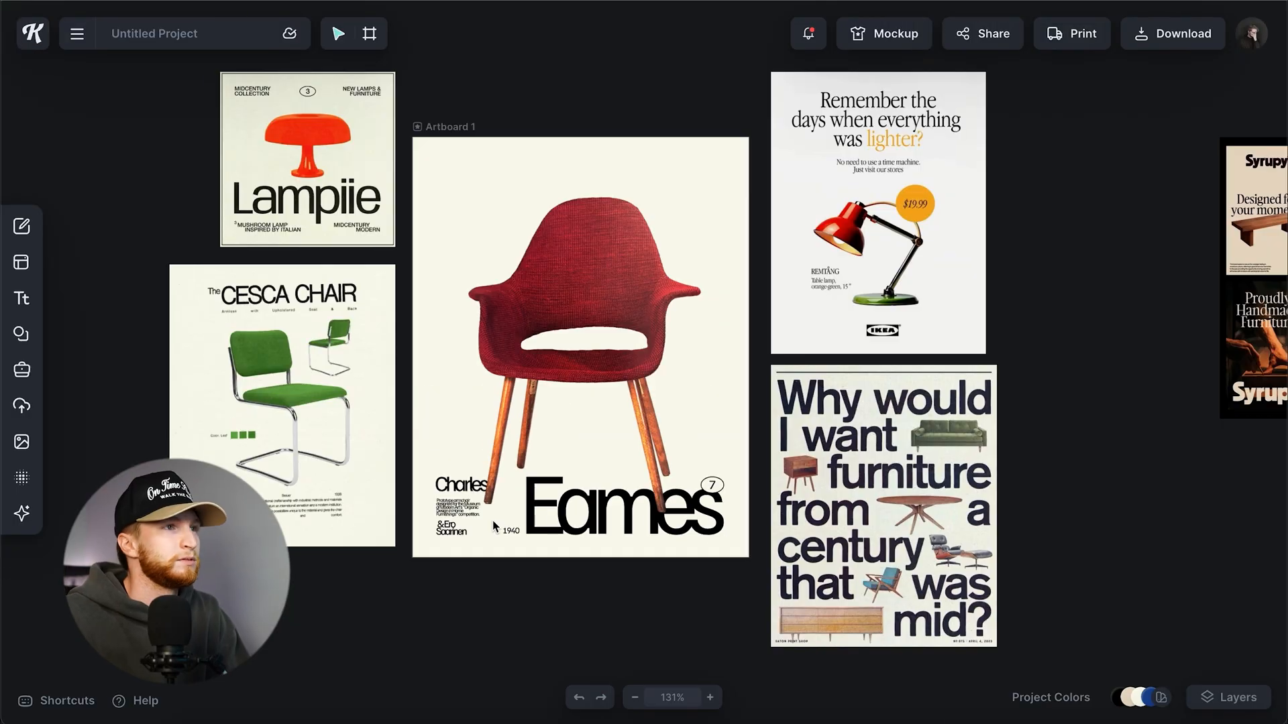
# Step: Right-align the chair description and move it beside the headline's E, above "1940"
pyautogui.scroll(5, 495, 512)
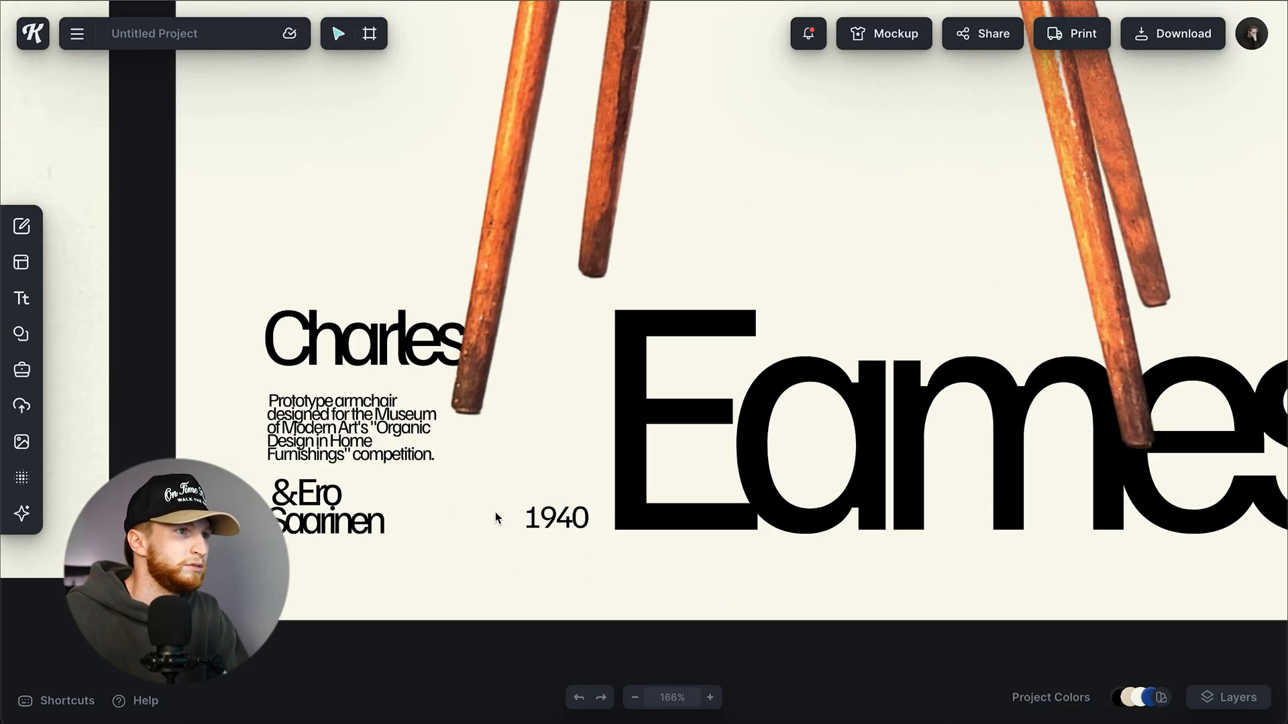
pyautogui.click(337, 444)
pyautogui.click(1135, 490)
pyautogui.moveTo(410, 444); pyautogui.dragTo(568, 444)
pyautogui.scroll(-5, 568, 447)
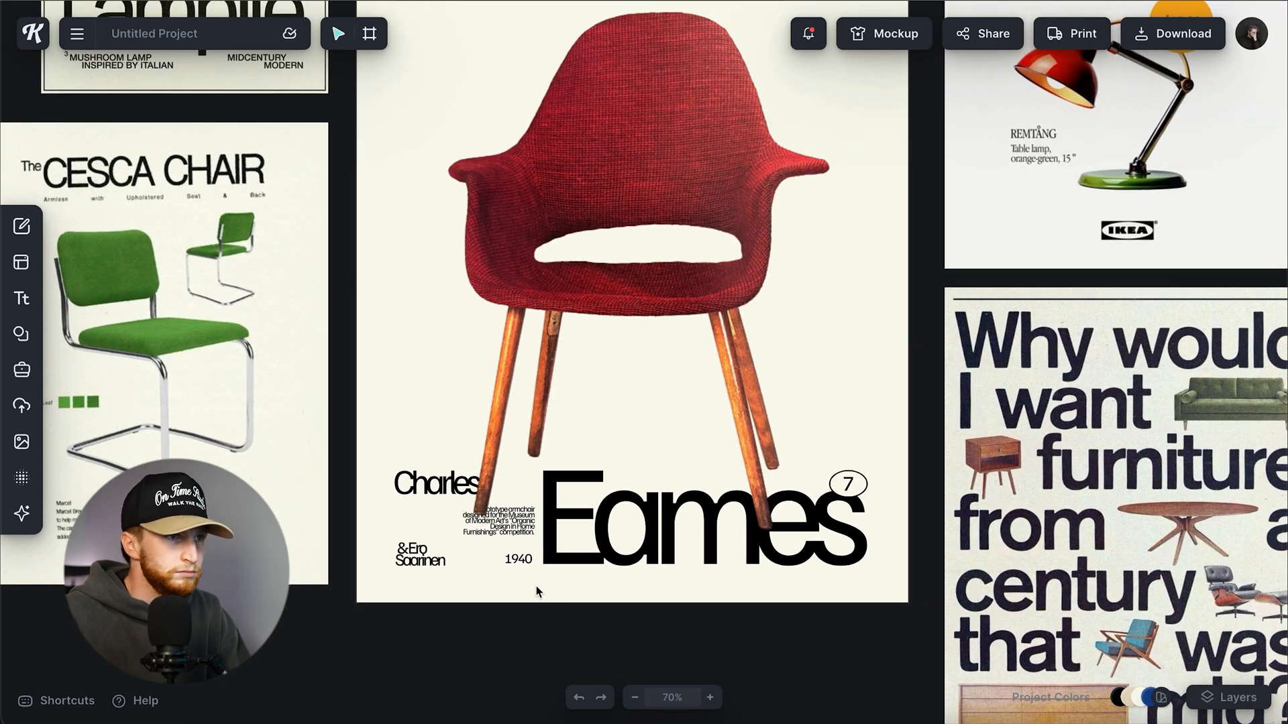
# Step: Move the chair up slightly so its left front leg clears the chair description
pyautogui.scroll(4, 533, 582)
pyautogui.click(838, 402)
pyautogui.click(792, 621)
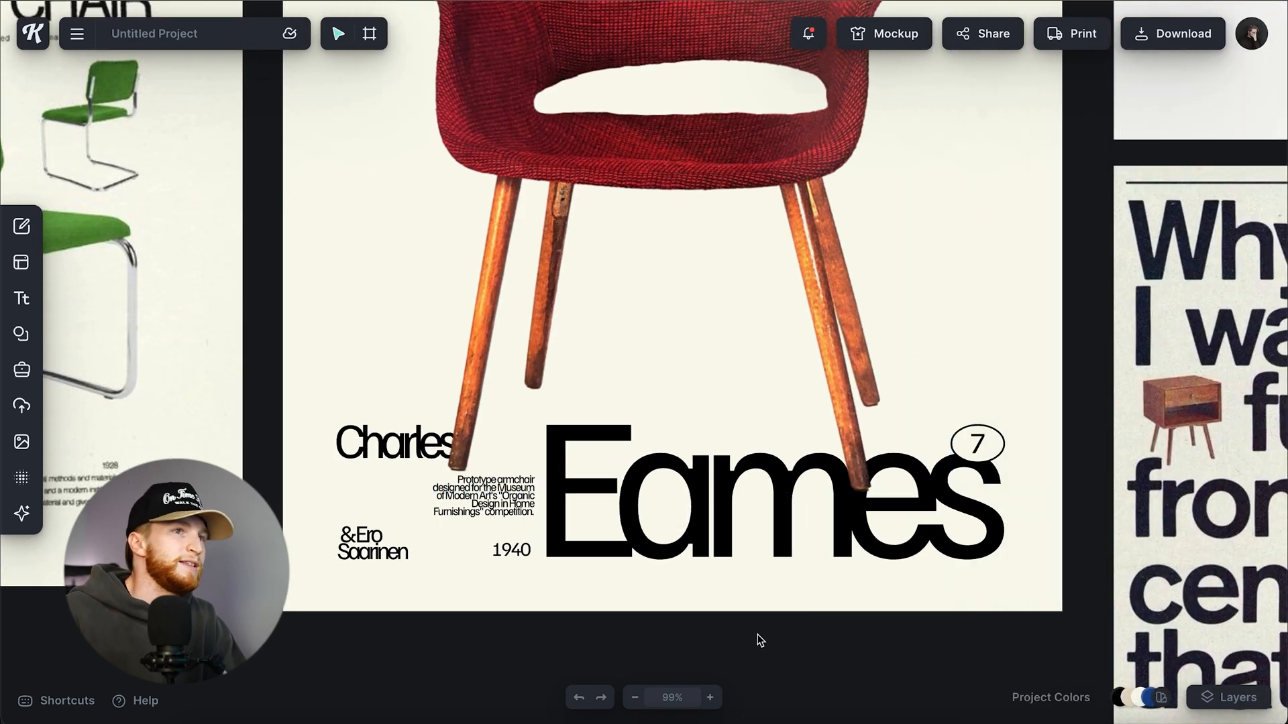
# Step: Duplicate "& Ero Saarinen" above the chair, widen its text box to 11.68 in and centre its text
pyautogui.scroll(-3, 742, 630)
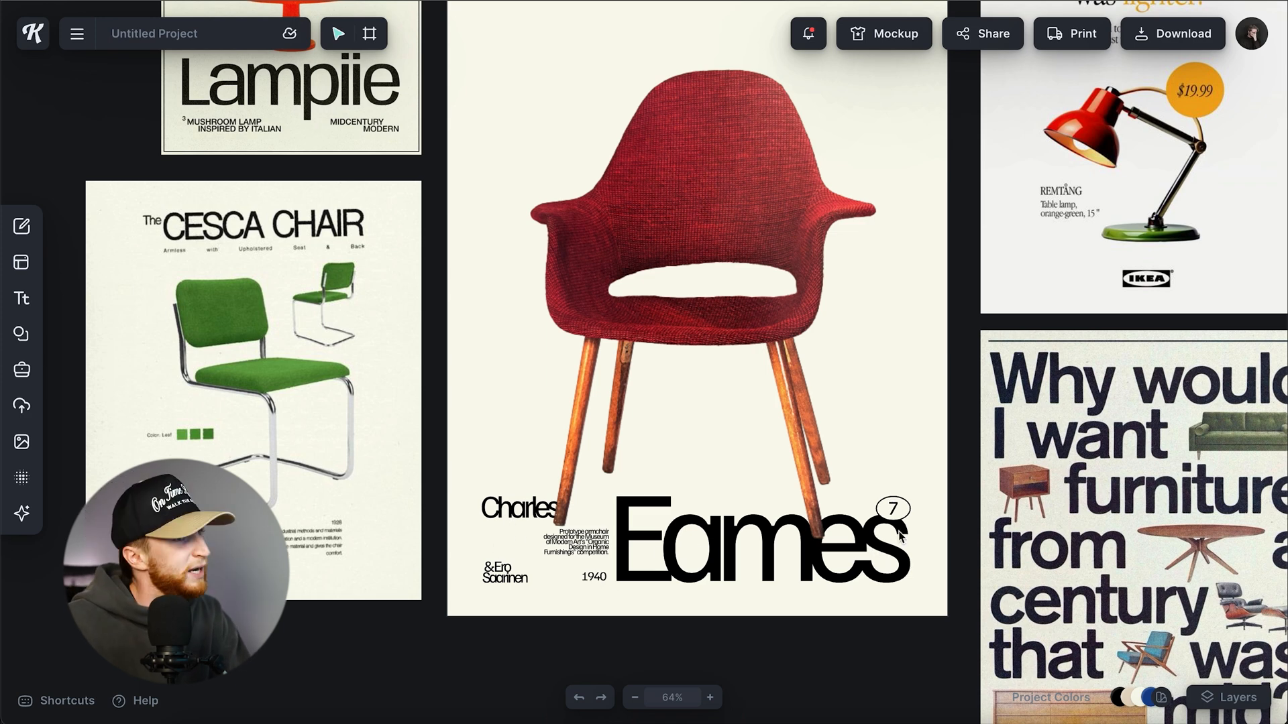
pyautogui.scroll(2, 634, 412)
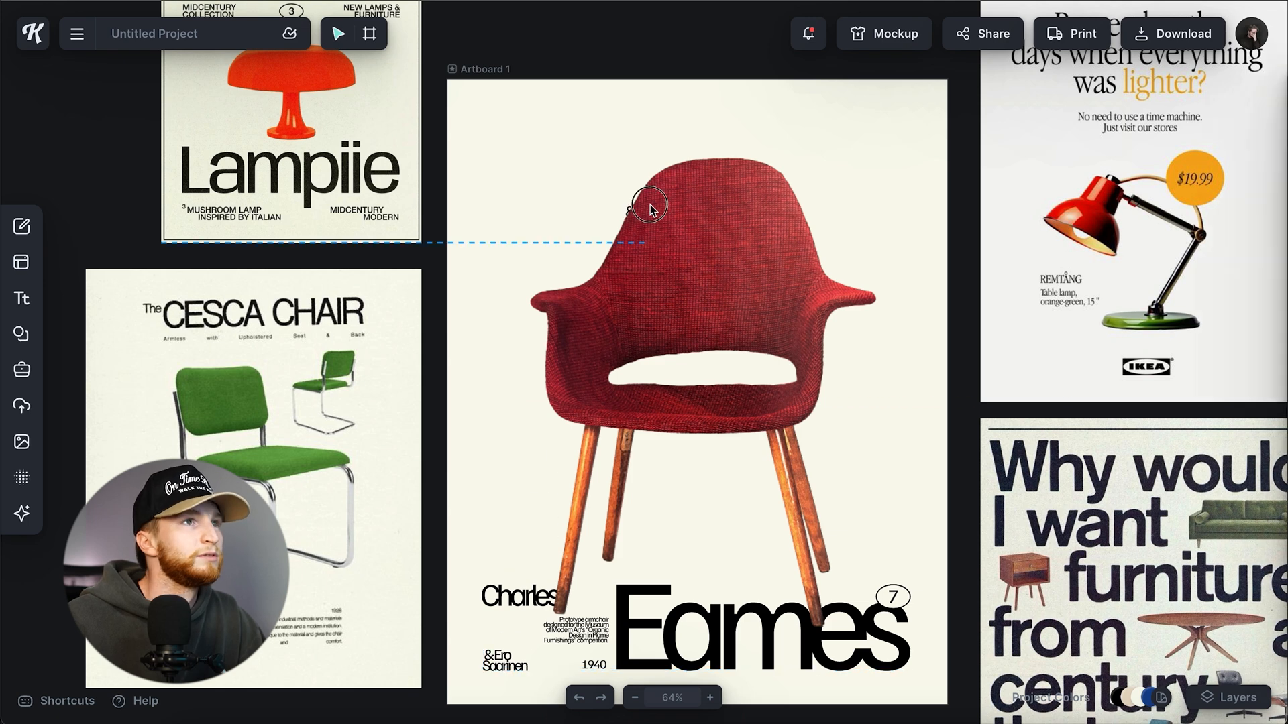
pyautogui.hotkey('ctrl', 'v')
pyautogui.moveTo(837, 122); pyautogui.dragTo(877, 121)
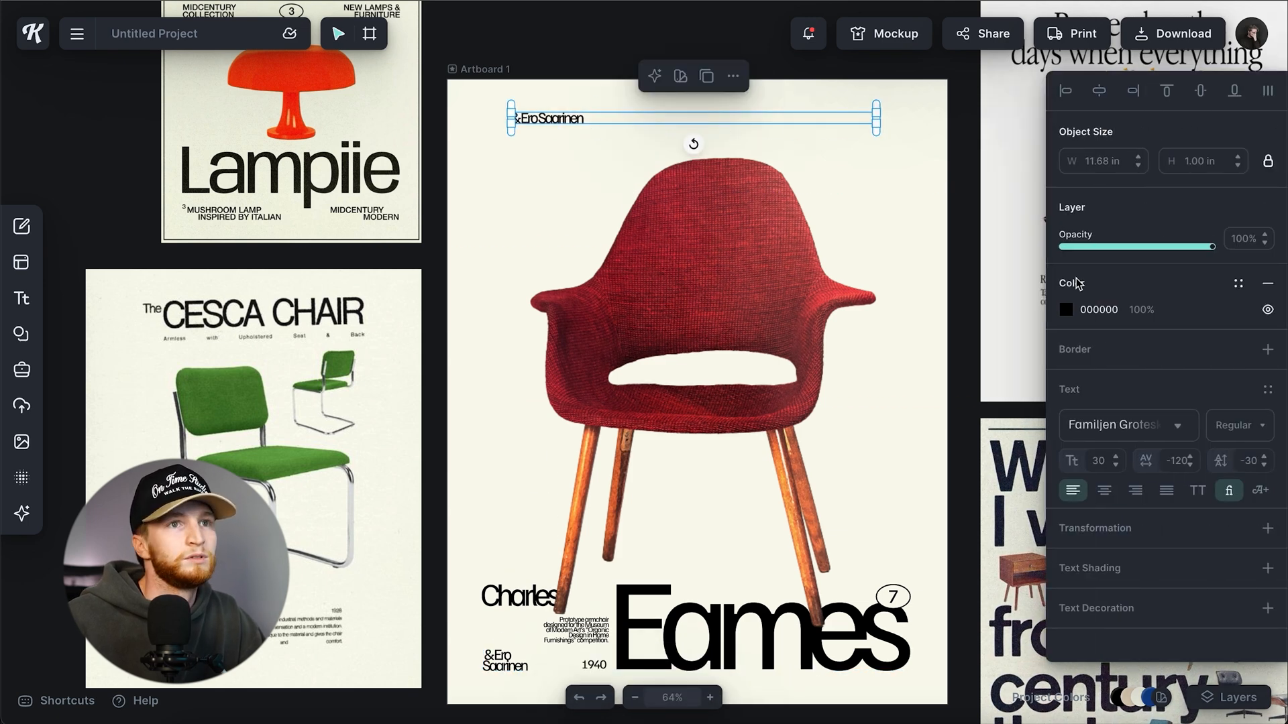
pyautogui.click(1103, 495)
# Step: Replace the top text with "(made by Haskelite Corporation & the Heywood-Wakefield Company)"
pyautogui.doubleClick(711, 128)
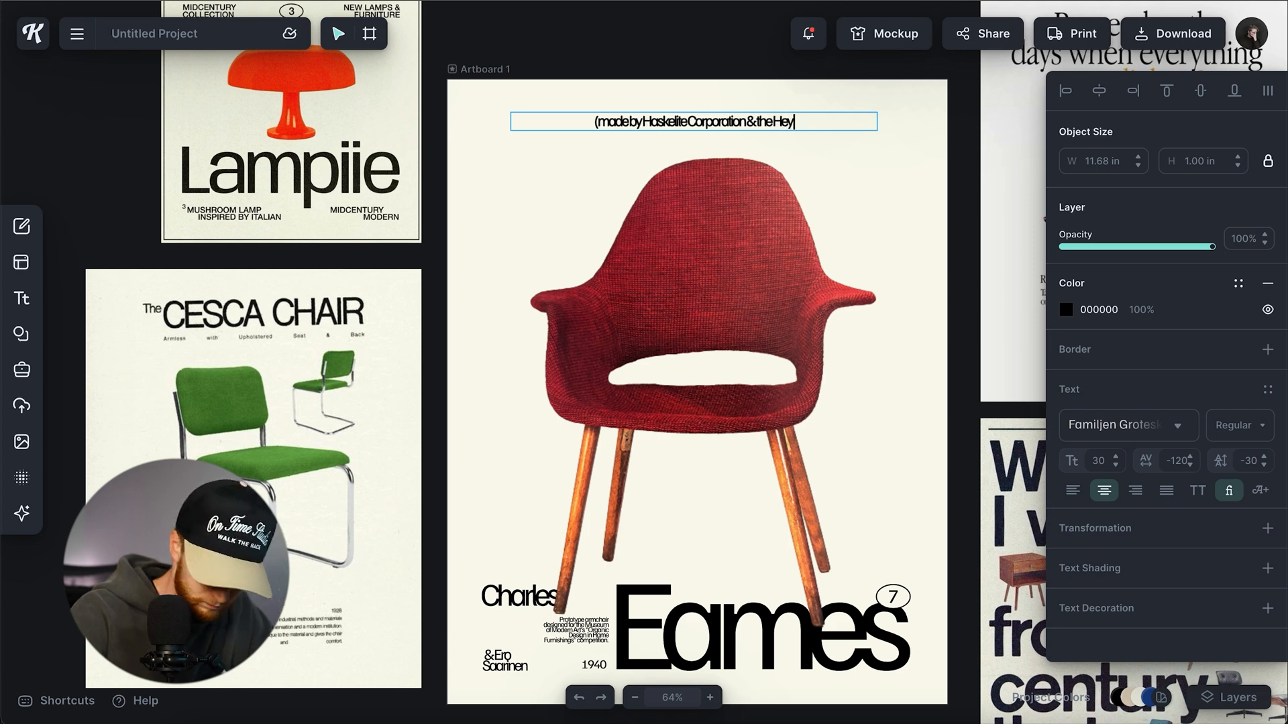
pyautogui.write('pany)')
pyautogui.press('Escape')
pyautogui.click(828, 190)
# Step: Scale the manufacturer credit line down to about 6.76 in wide and centre it horizontally near the poster's top edge
pyautogui.scroll(-3, 842, 192)
pyautogui.scroll(5, 842, 168)
pyautogui.click(866, 139)
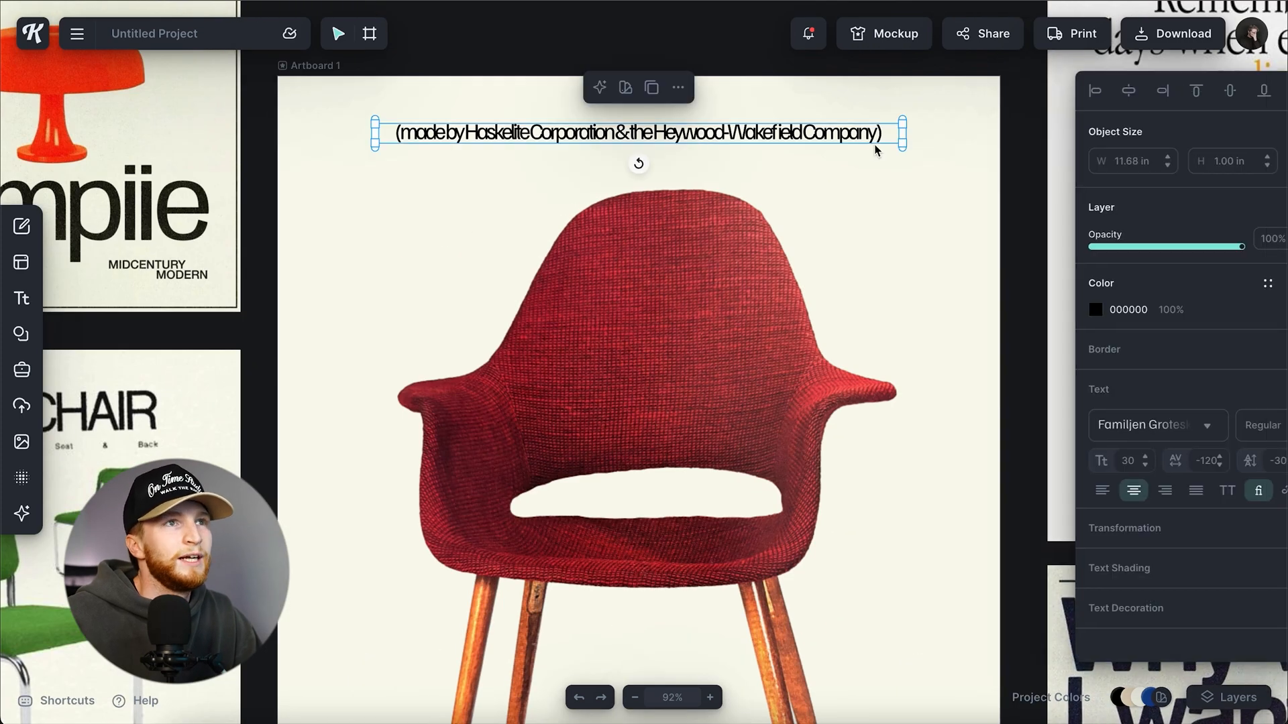
pyautogui.moveTo(905, 143); pyautogui.dragTo(753, 121)
pyautogui.click(1099, 90)
# Step: Set the manufacturer credit line's letter spacing to -100
pyautogui.click(1179, 462)
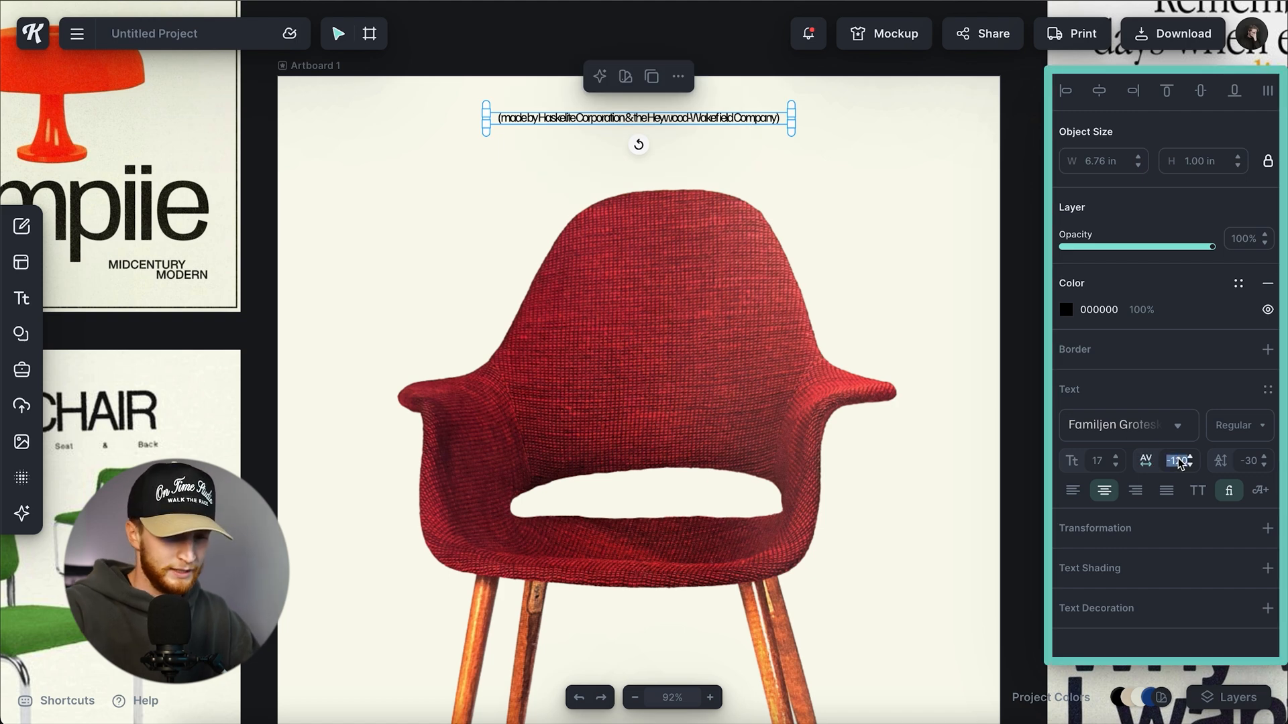
pyautogui.write('-100')
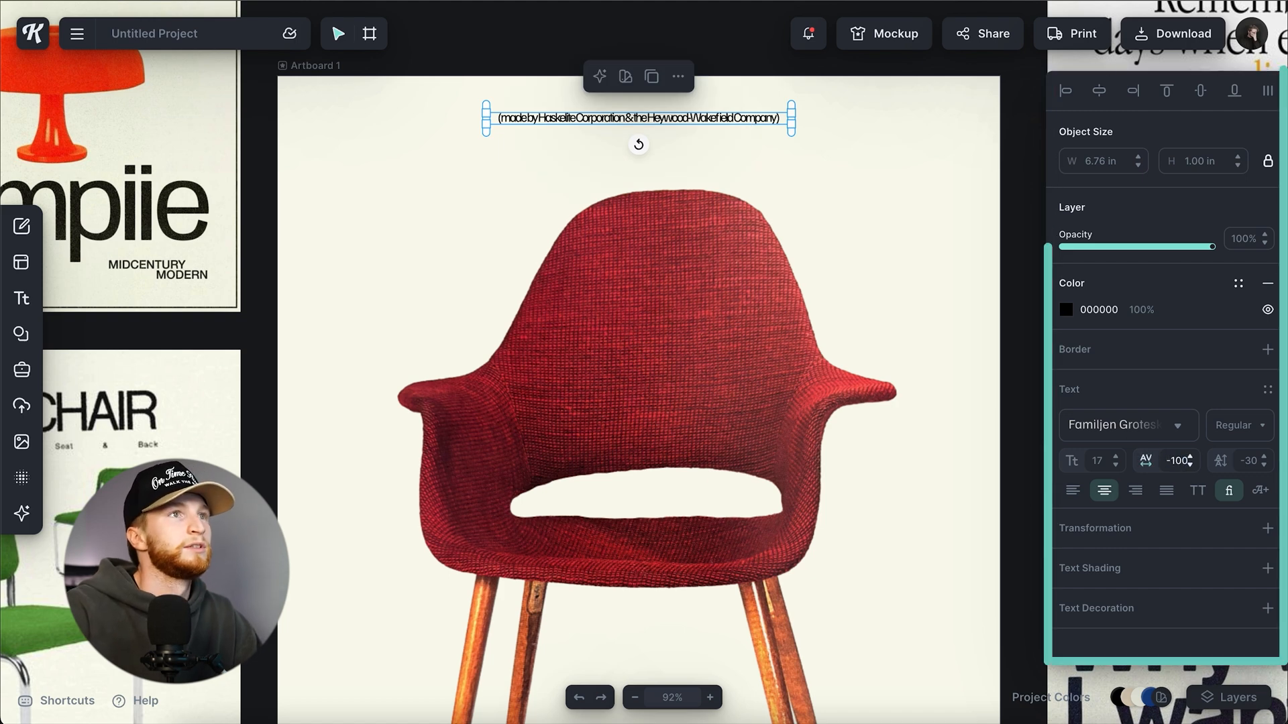
# Step: Move the manufacturer credit line slightly lower, between the poster's top edge and the chair
pyautogui.press('Return')
pyautogui.click(960, 303)
pyautogui.scroll(-5, 960, 303)
pyautogui.moveTo(695, 95); pyautogui.dragTo(699, 132)
pyautogui.click(848, 123)
pyautogui.scroll(1, 832, 129)
pyautogui.hotkey('ctrl', 'z')
pyautogui.scroll(-1, 819, 149)
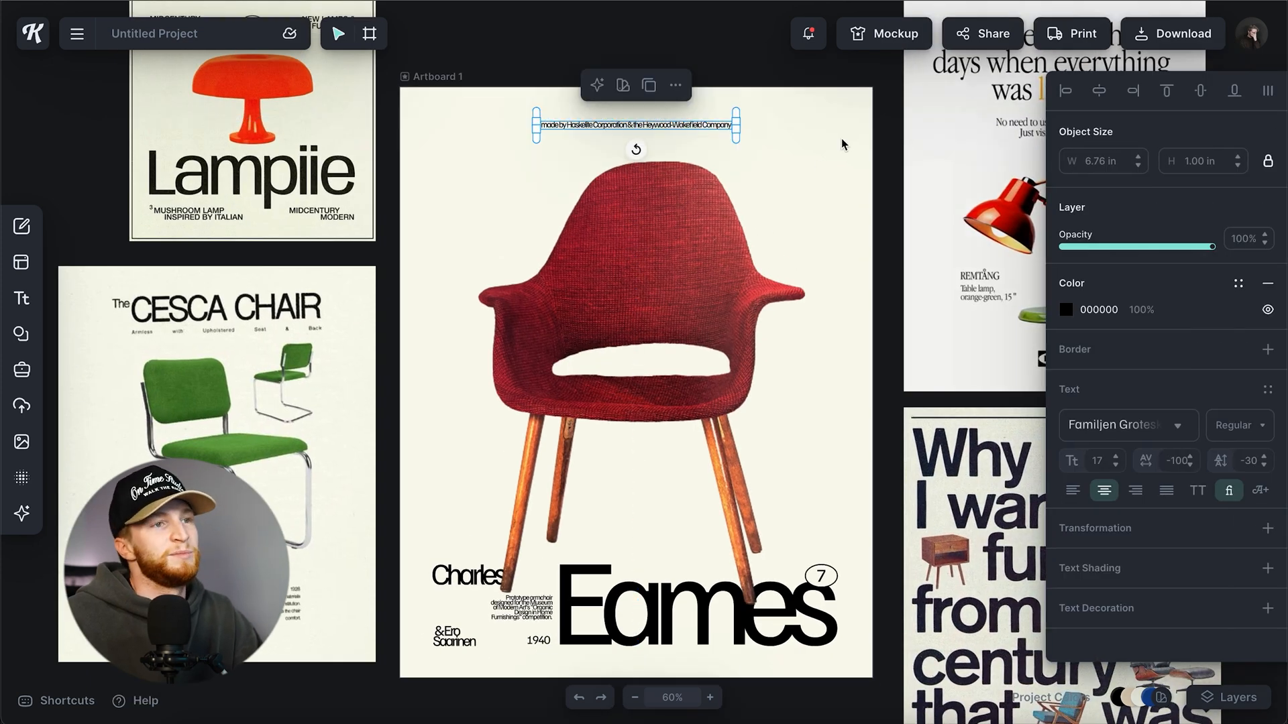
pyautogui.click(846, 165)
# Step: Nudge the manufacturer credit line slightly back up towards the poster's top edge
pyautogui.scroll(-3, 836, 187)
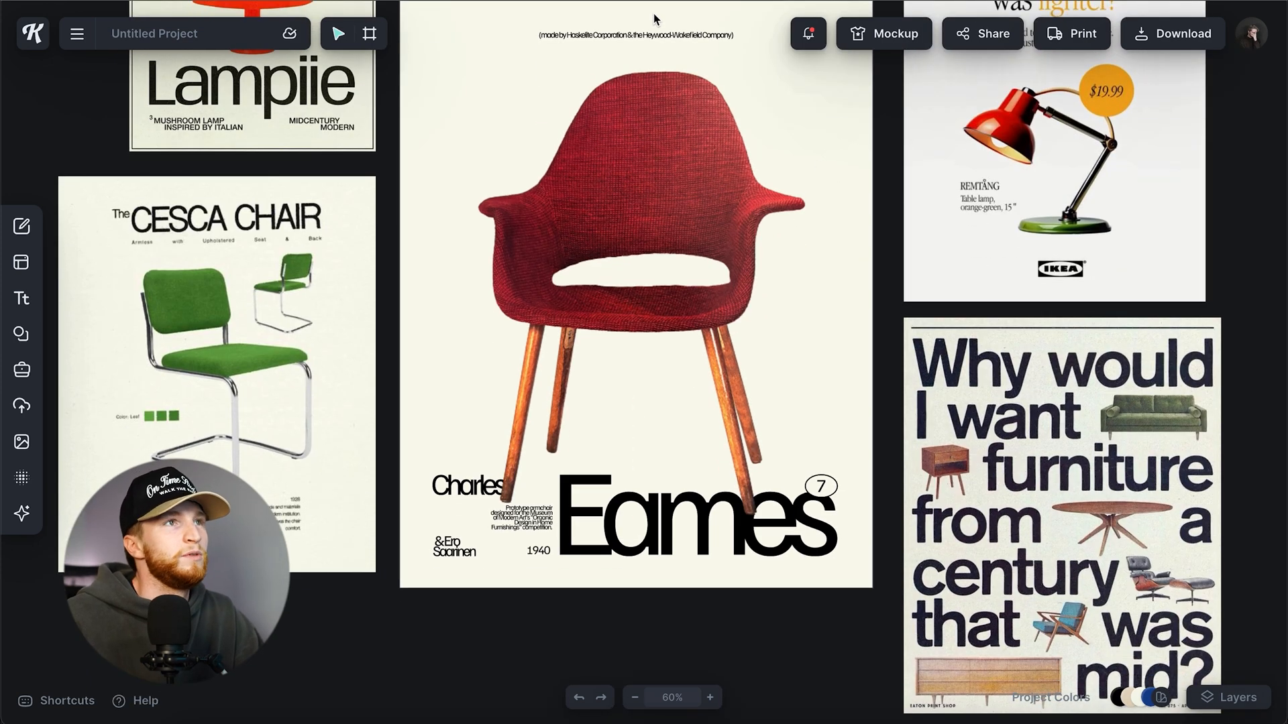
pyautogui.scroll(1, 617, 62)
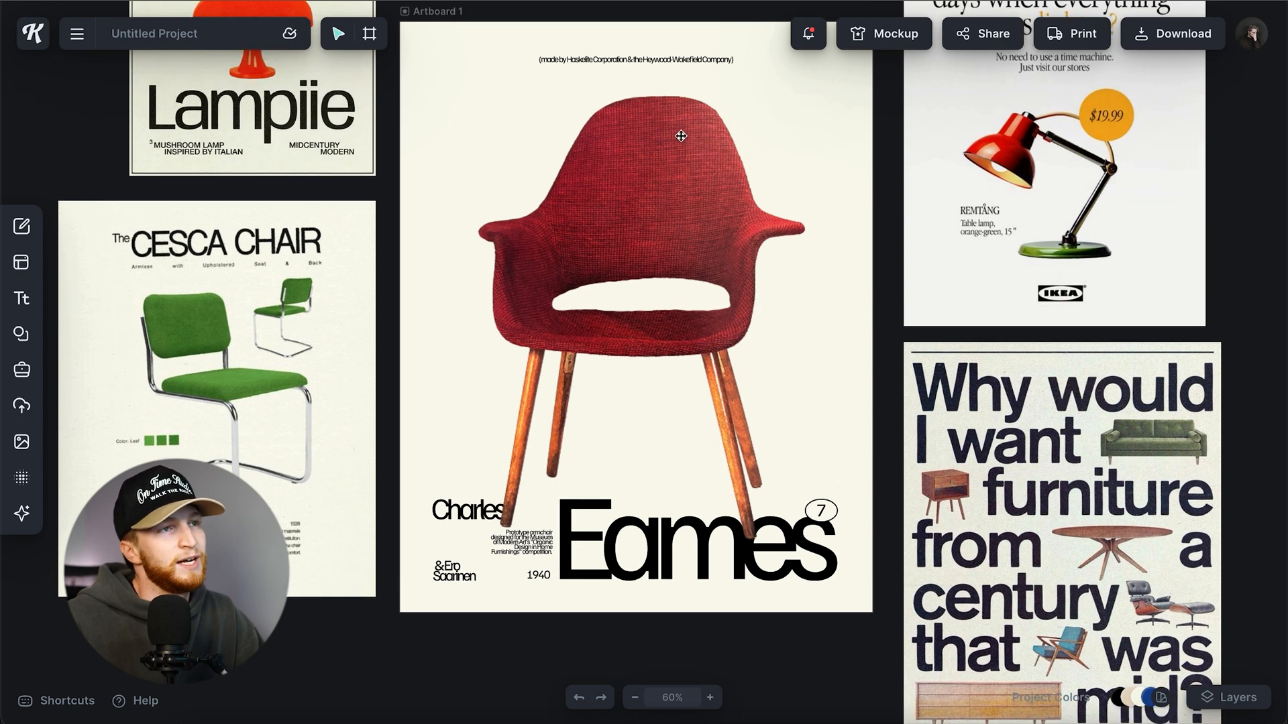
pyautogui.hscroll(-1, 624, 104)
pyautogui.moveTo(658, 62); pyautogui.dragTo(657, 58)
pyautogui.press('Escape')
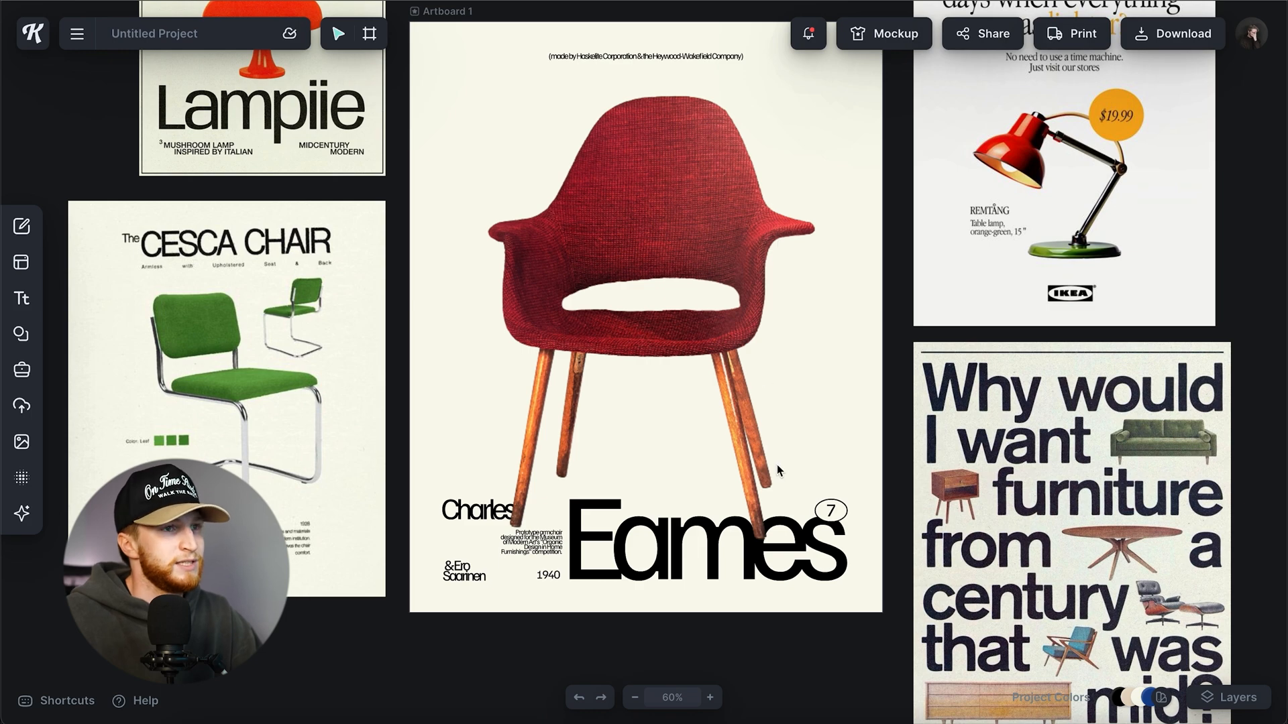
# Step: Fine-tune the off-white background colour of the red chair poster's artboard
pyautogui.scroll(3, 776, 464)
pyautogui.scroll(-3, 281, 461)
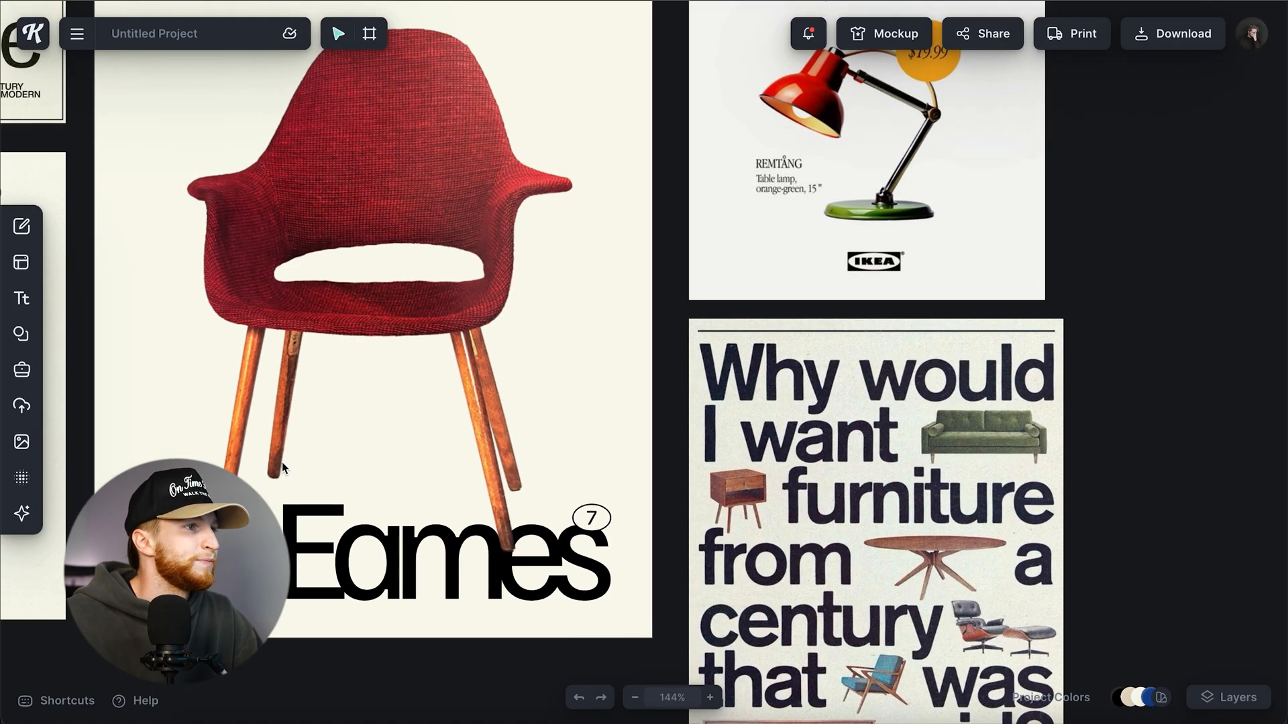
pyautogui.scroll(2, 282, 442)
pyautogui.hscroll(-2, 281, 443)
pyautogui.scroll(-1, 280, 442)
pyautogui.click(287, 115)
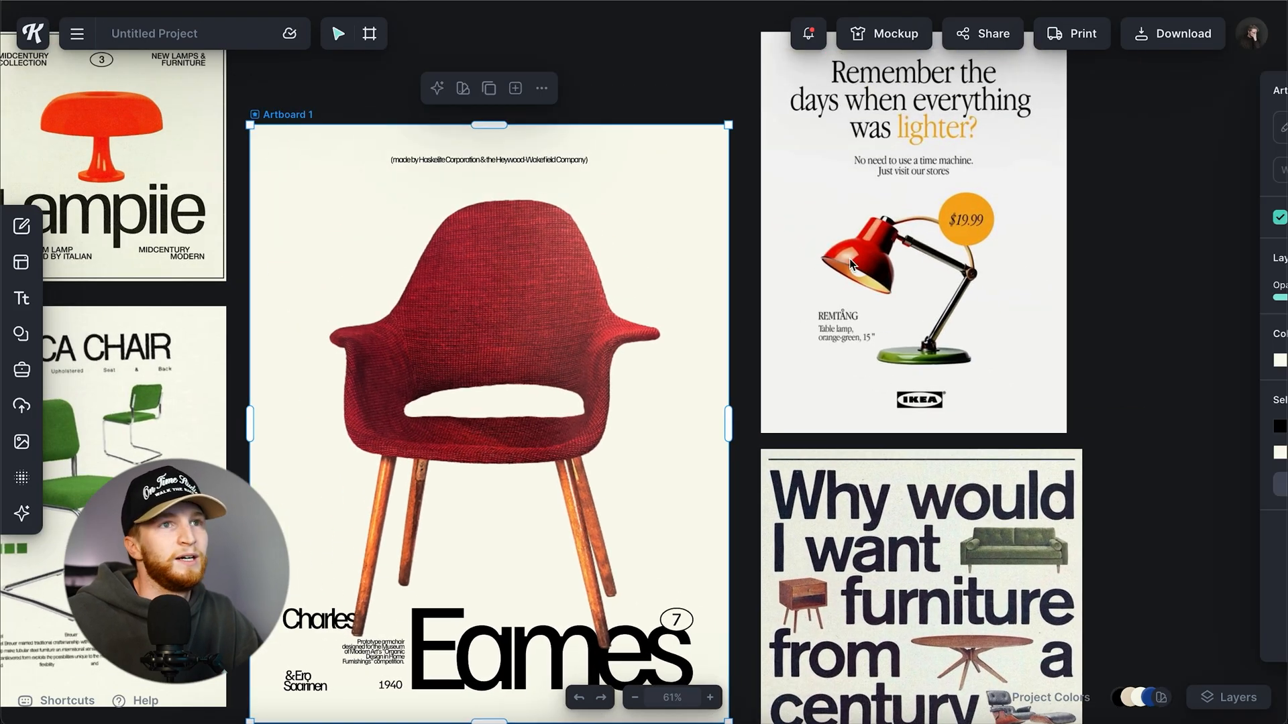
pyautogui.click(1065, 361)
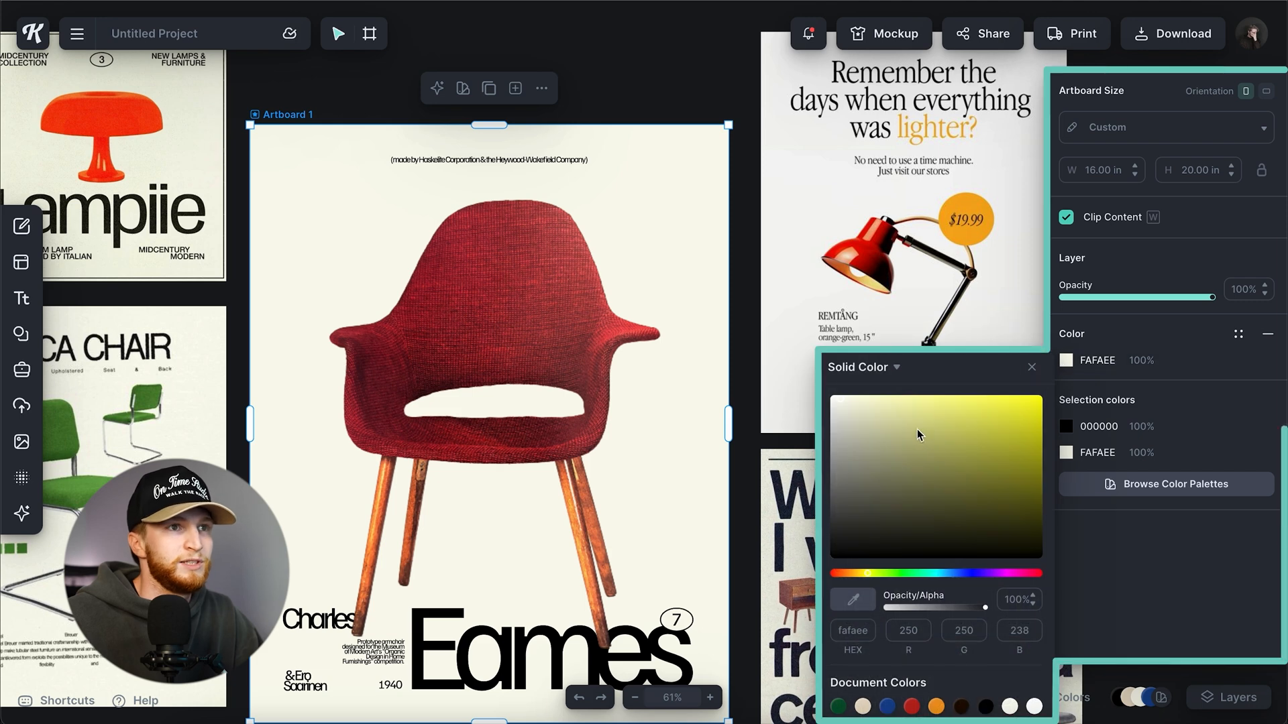
pyautogui.moveTo(843, 407); pyautogui.dragTo(847, 380)
pyautogui.press('Escape')
pyautogui.scroll(-2, 770, 317)
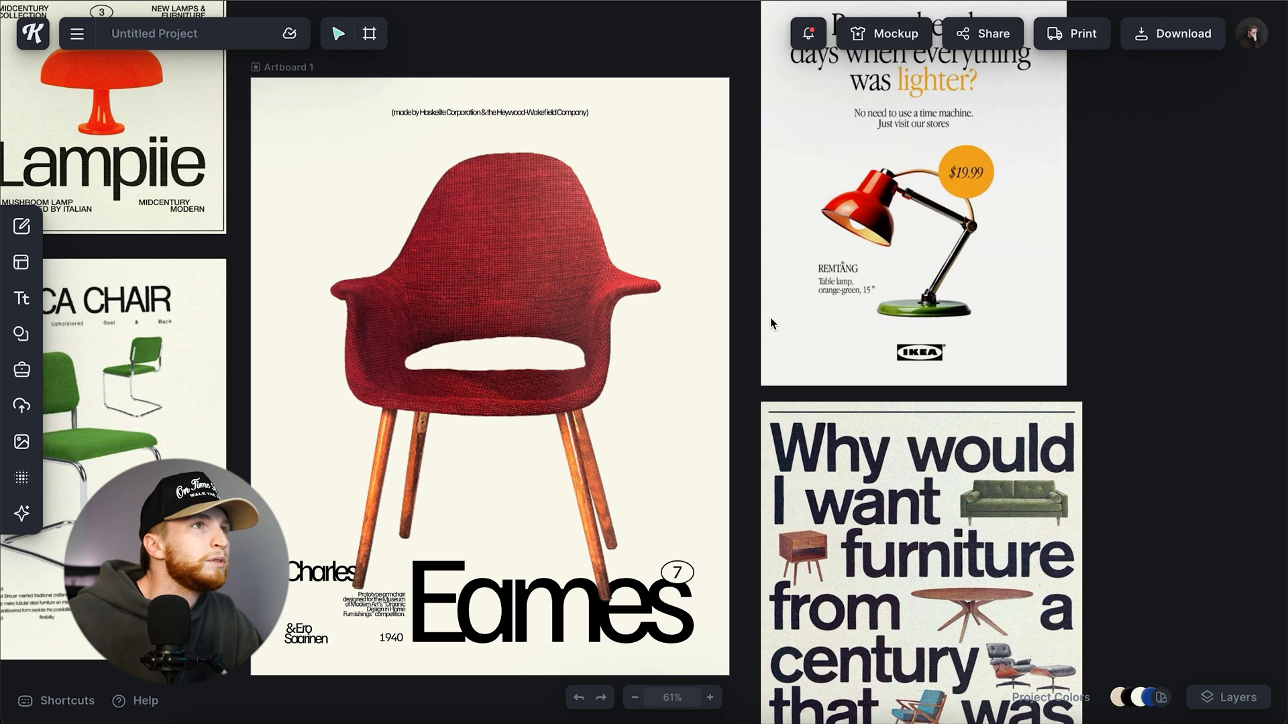
pyautogui.scroll(-2, 909, 363)
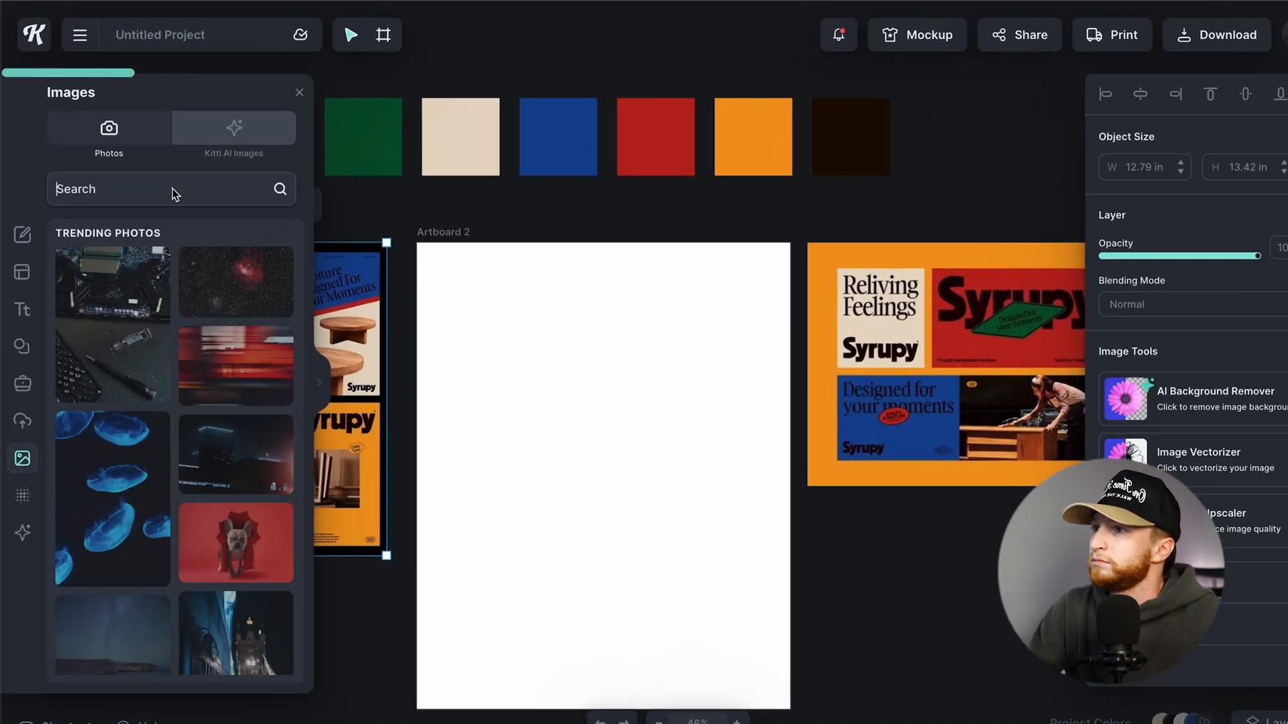
# Step: Search the stock photos for "trendy table" and "trendy furniture"
pyautogui.write('trendy table')
pyautogui.press('Return')
pyautogui.doubleClick(108, 191)
pyautogui.write('furniture')
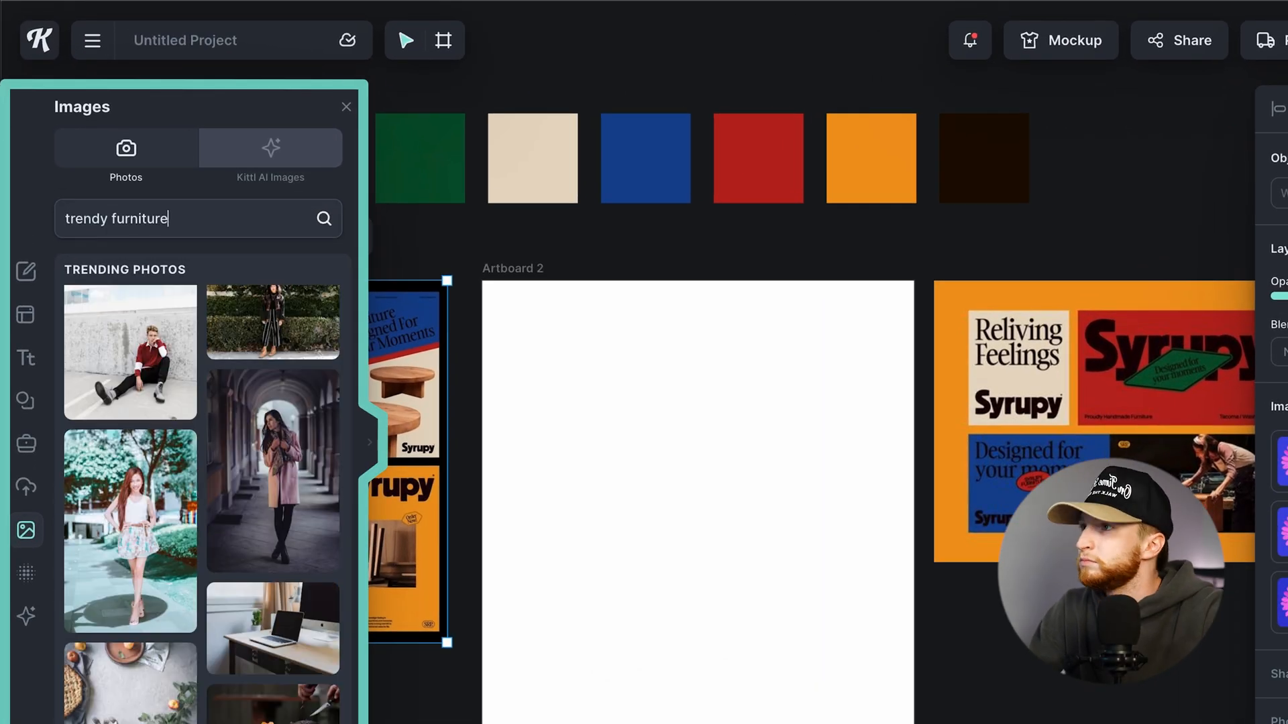
pyautogui.press('Return')
# Step: Search the stock photos for "mid century furniture" and add the wooden sideboard with framed print and plant to Artboard 2
pyautogui.doubleClick(80, 229)
pyautogui.write('mid century')
pyautogui.press('Return')
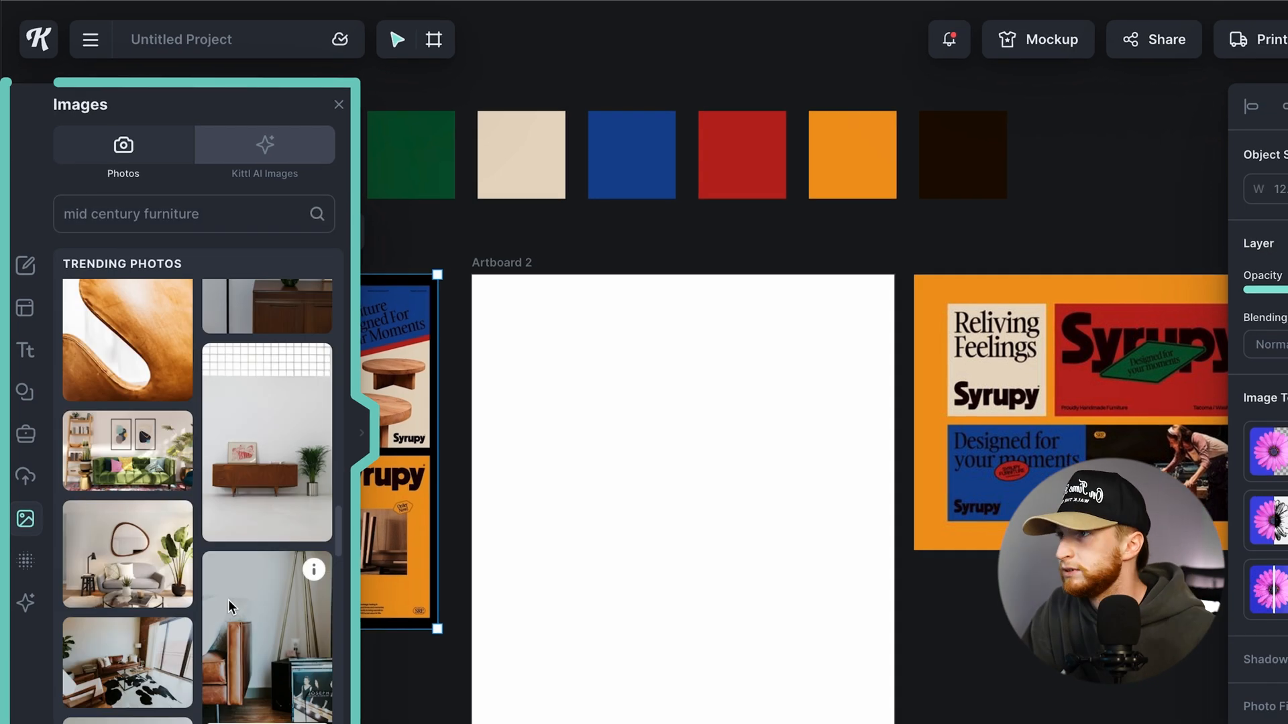
pyautogui.click(273, 452)
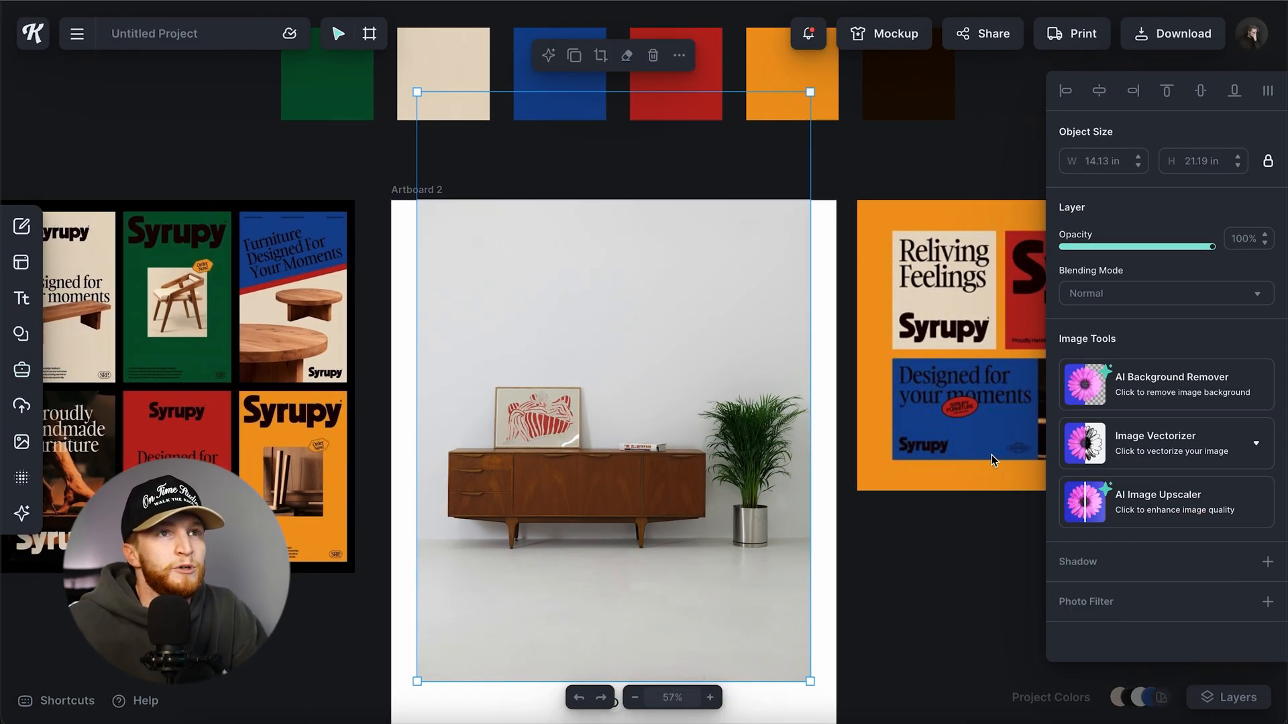
# Step: Remove the sideboard photo's background and erase the leftover fringe around the book on the sideboard
pyautogui.click(1158, 389)
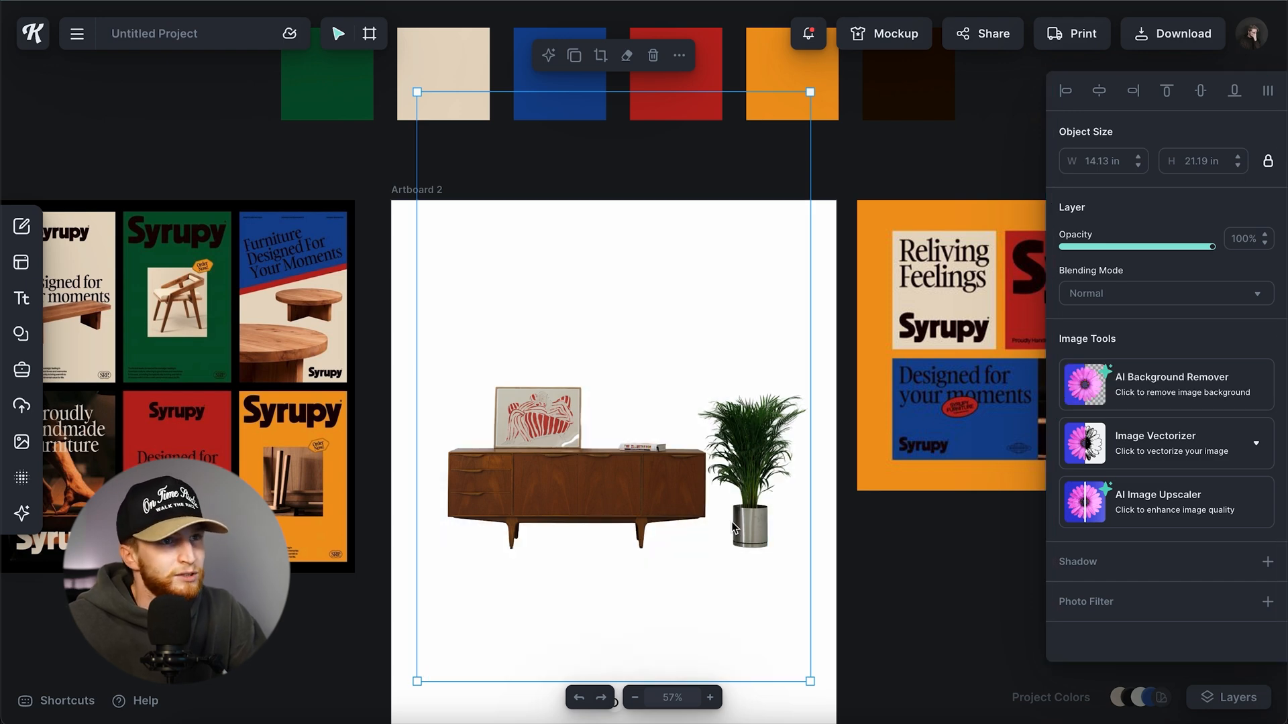
pyautogui.scroll(10, 583, 423)
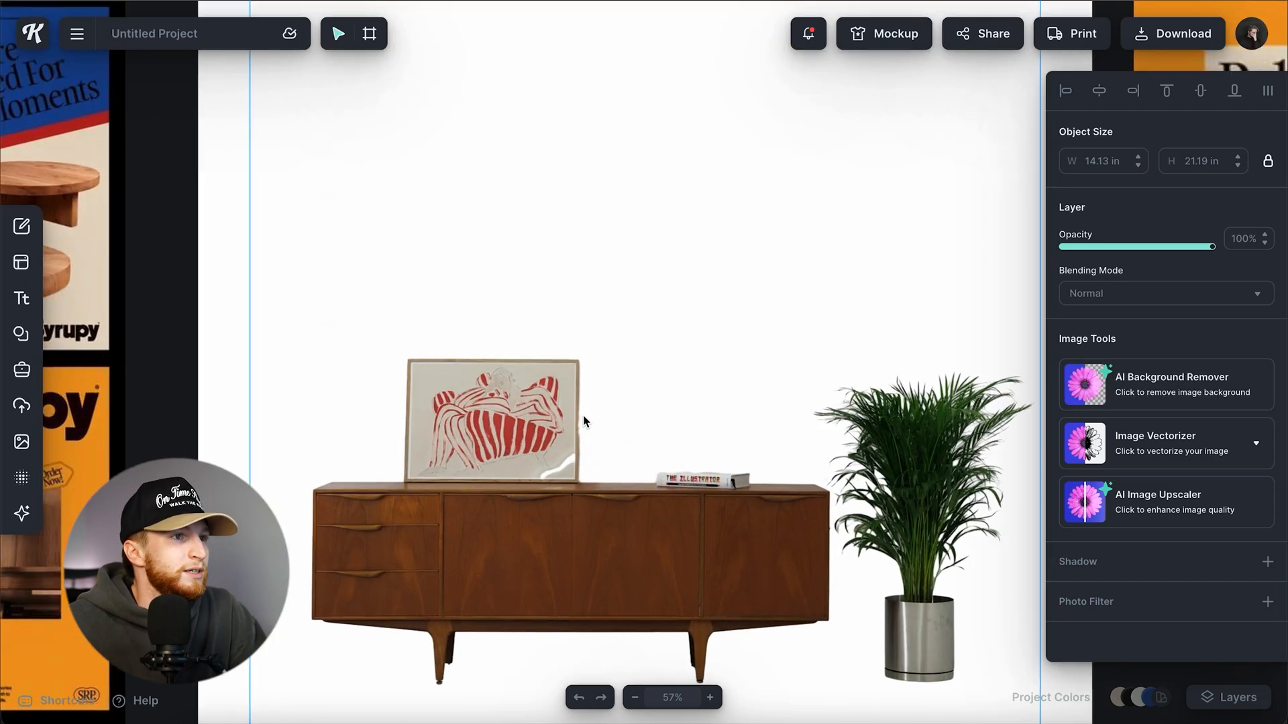
pyautogui.scroll(2, 607, 598)
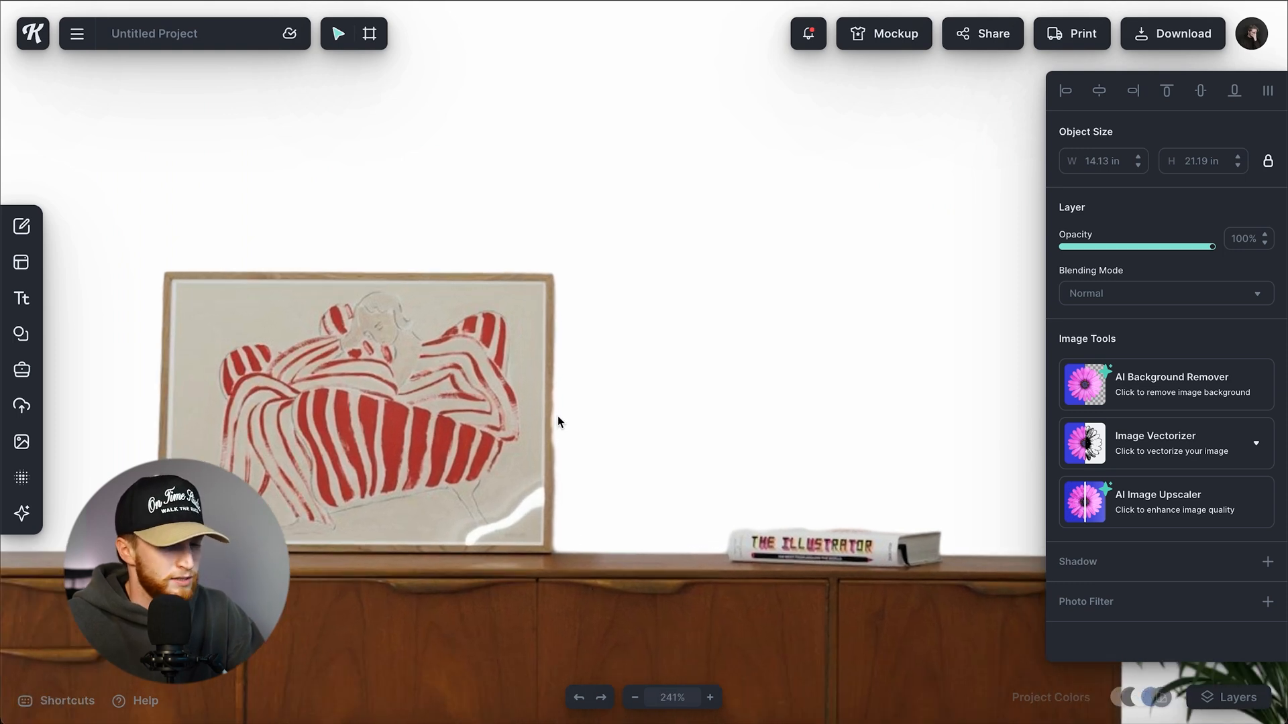
pyautogui.scroll(2, 558, 416)
pyautogui.doubleClick(558, 338)
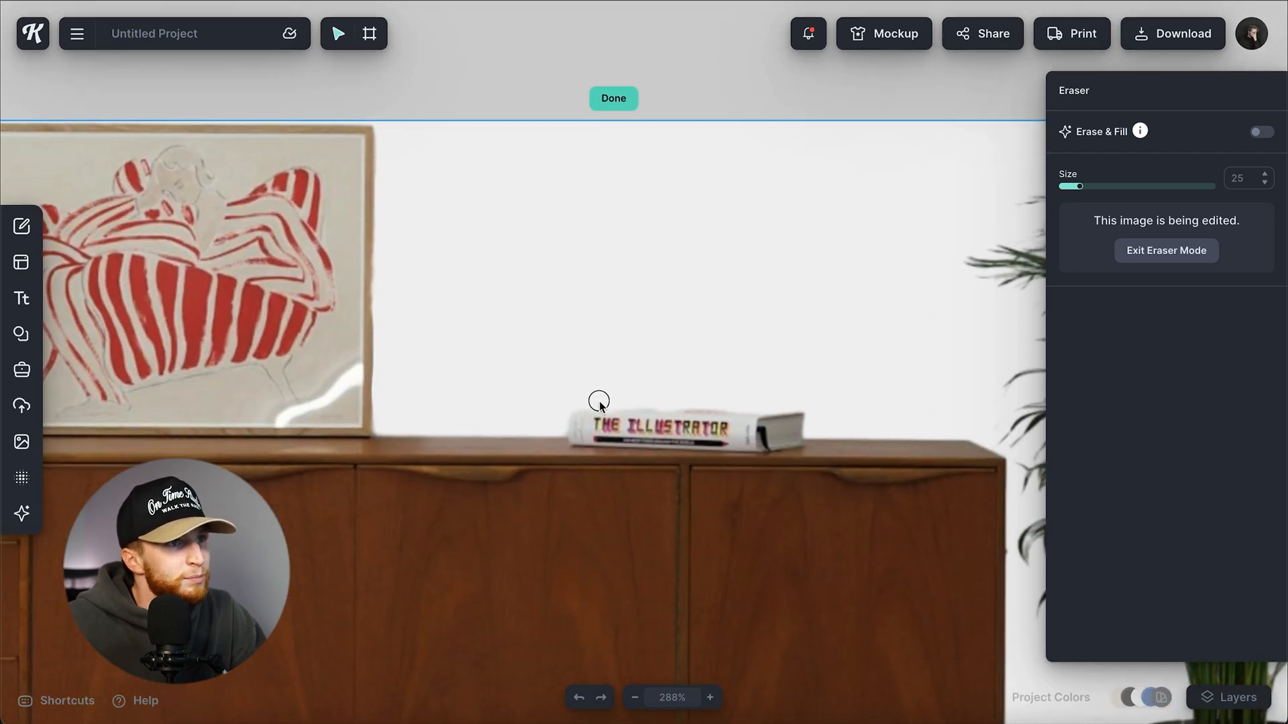
pyautogui.moveTo(610, 401); pyautogui.dragTo(621, 403)
pyautogui.moveTo(721, 405); pyautogui.dragTo(824, 407)
pyautogui.moveTo(601, 400); pyautogui.dragTo(621, 376)
pyautogui.scroll(-5, 622, 363)
pyautogui.press('Escape')
pyautogui.scroll(-5, 666, 407)
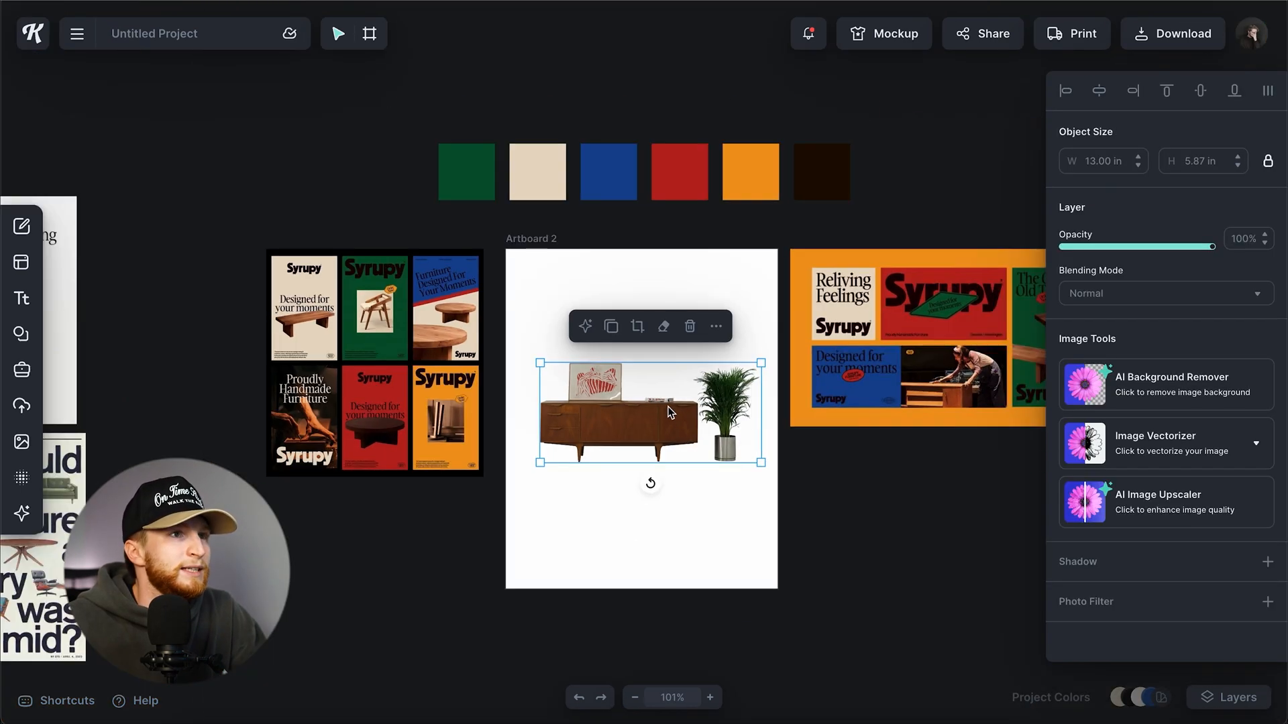
# Step: Set Artboard 2's background to the document's orange, F1991D
pyautogui.scroll(3, 669, 407)
pyautogui.click(497, 196)
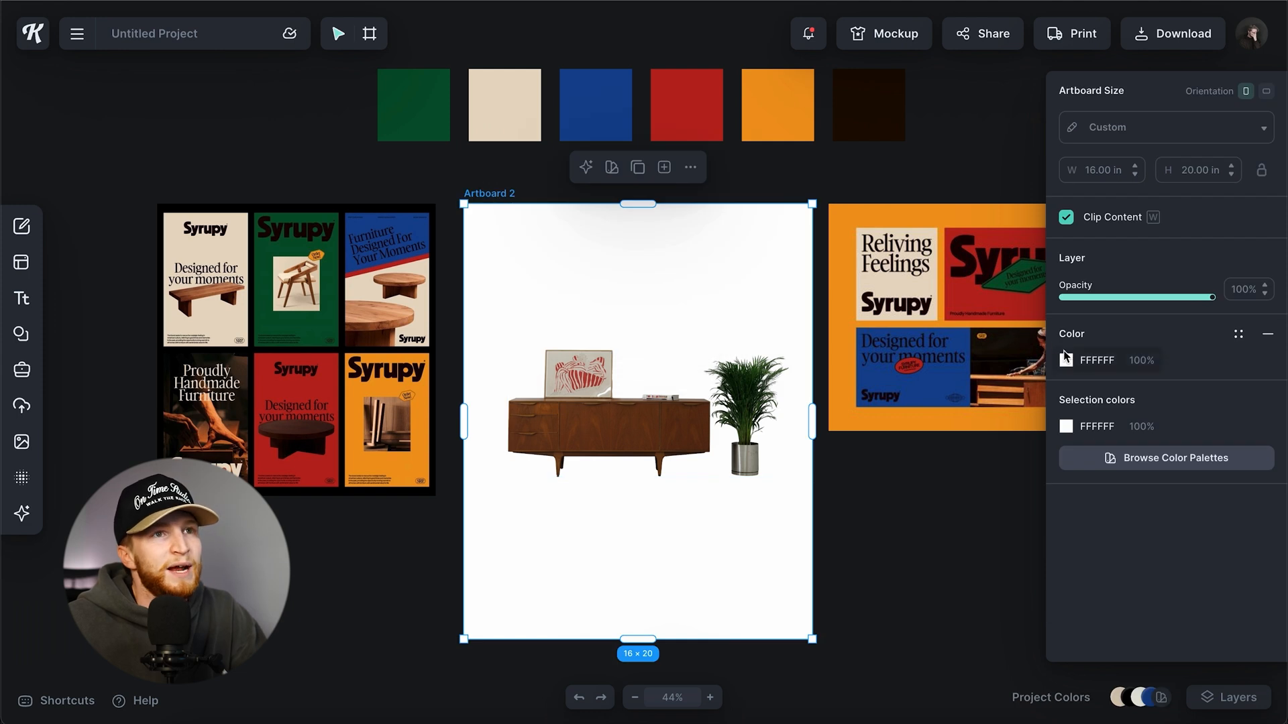
pyautogui.click(1066, 360)
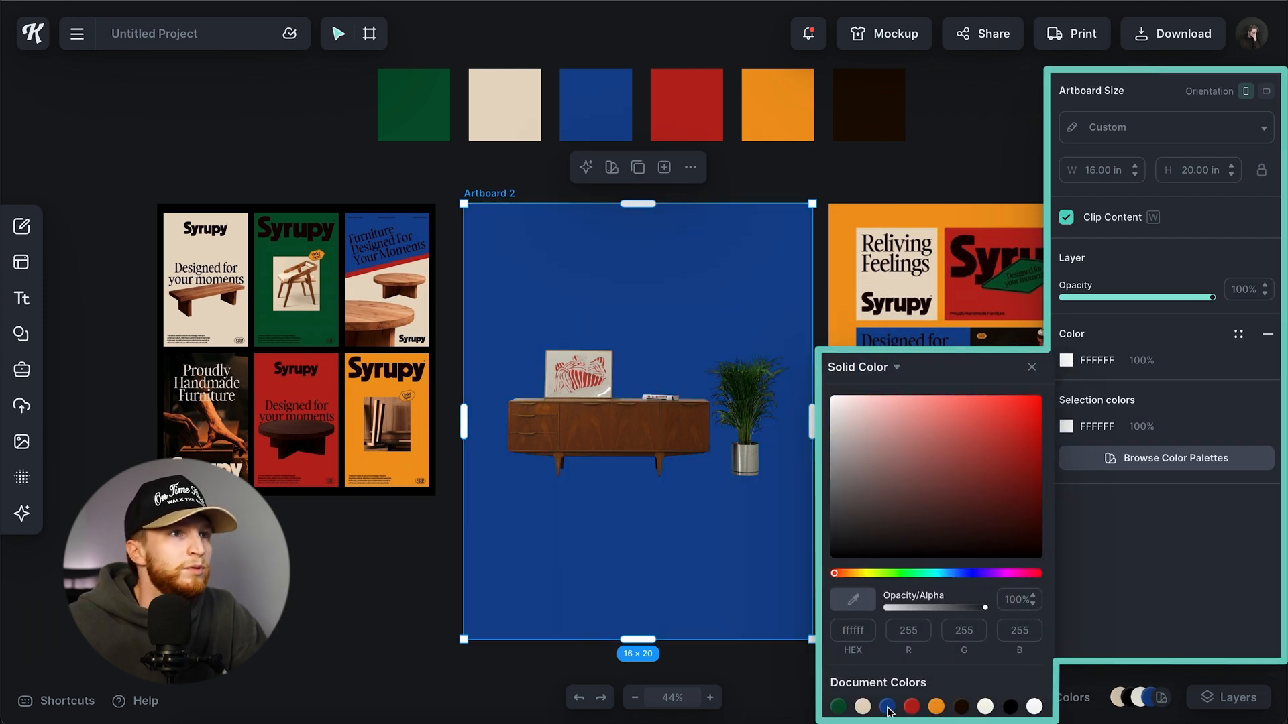
pyautogui.click(936, 707)
pyautogui.click(1031, 365)
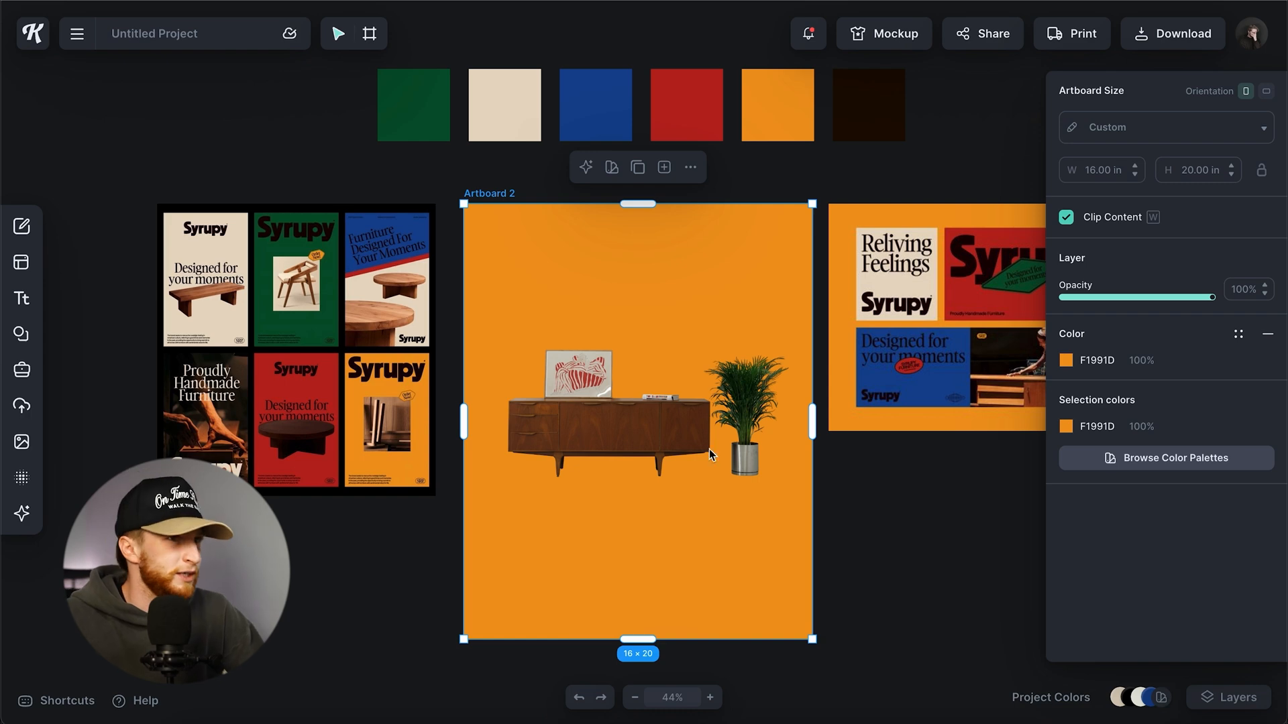
# Step: Move the sideboard and plant cutout down near the orange artboard's bottom edge
pyautogui.scroll(5, 641, 401)
pyautogui.scroll(5, 641, 401)
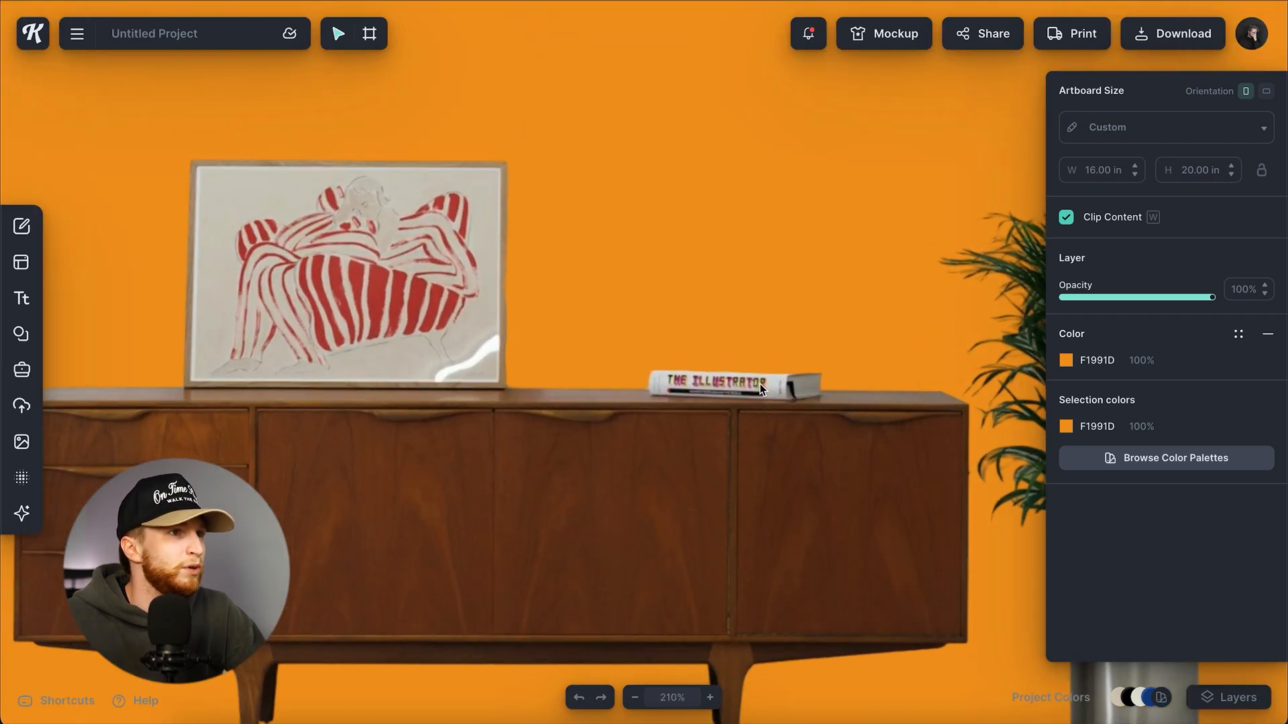
pyautogui.scroll(3, 501, 324)
pyautogui.scroll(-5, 538, 349)
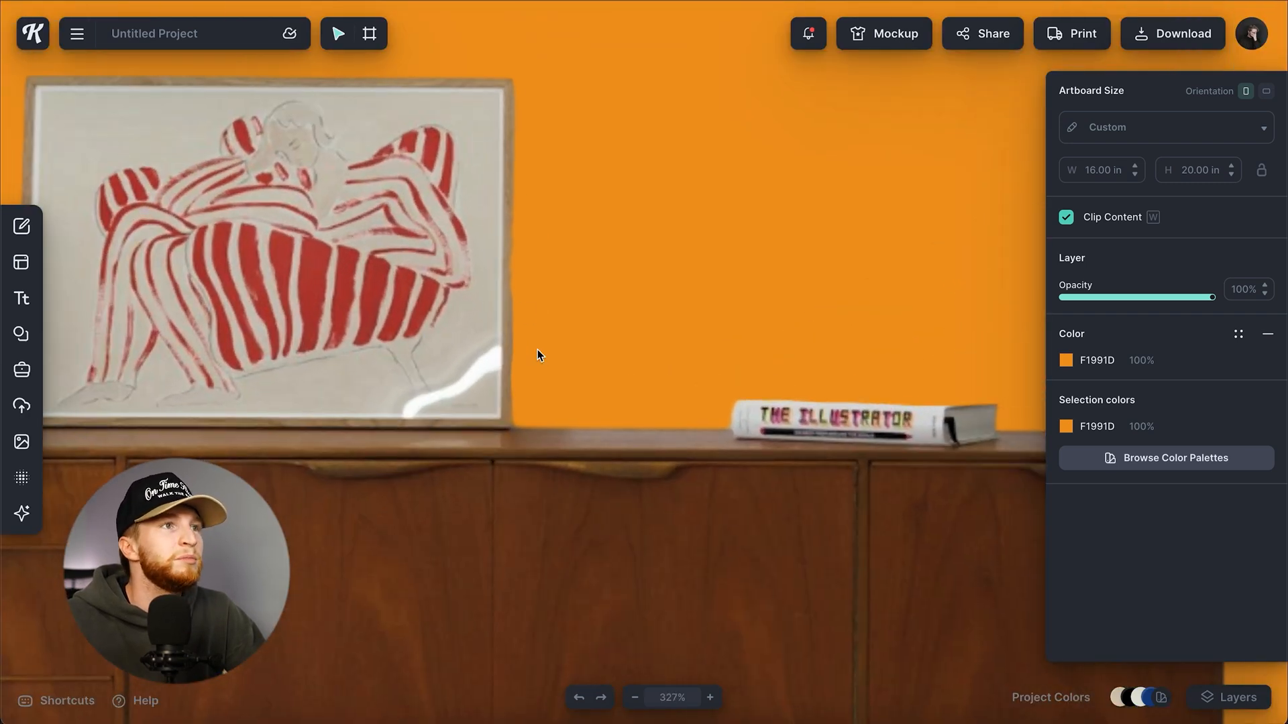
pyautogui.scroll(5, 811, 426)
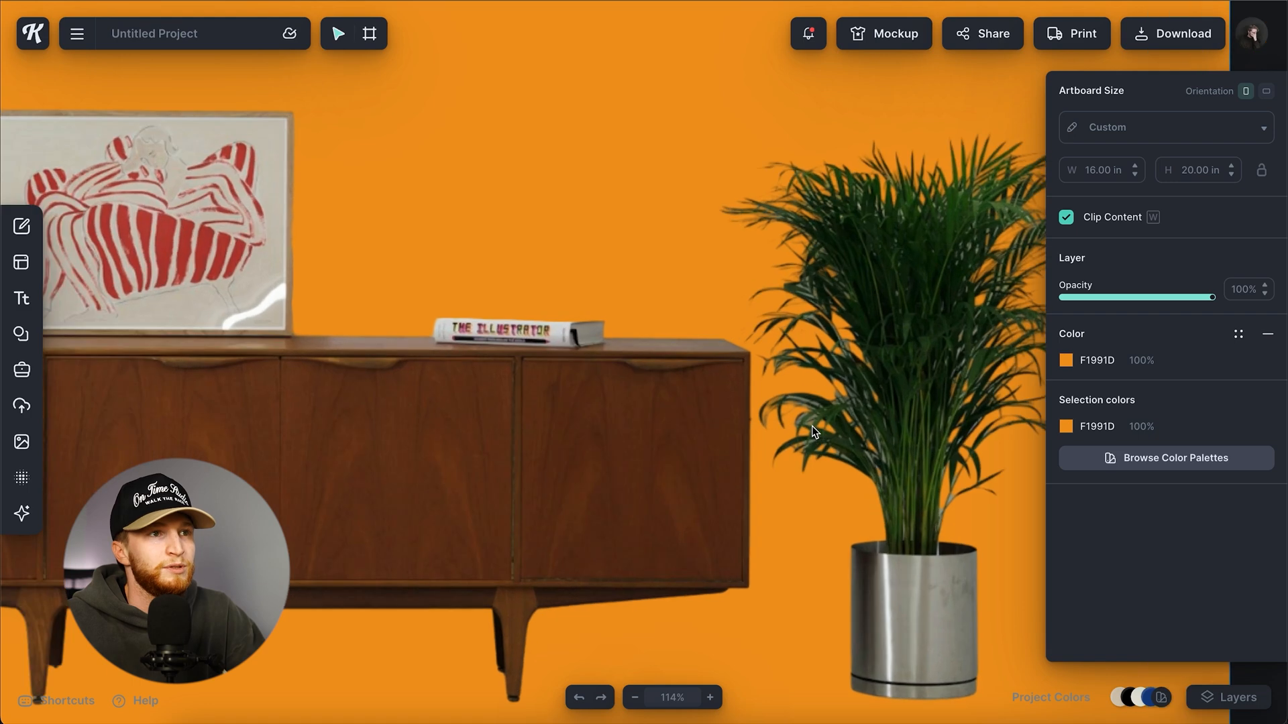
pyautogui.scroll(-5, 742, 416)
pyautogui.scroll(-5, 741, 416)
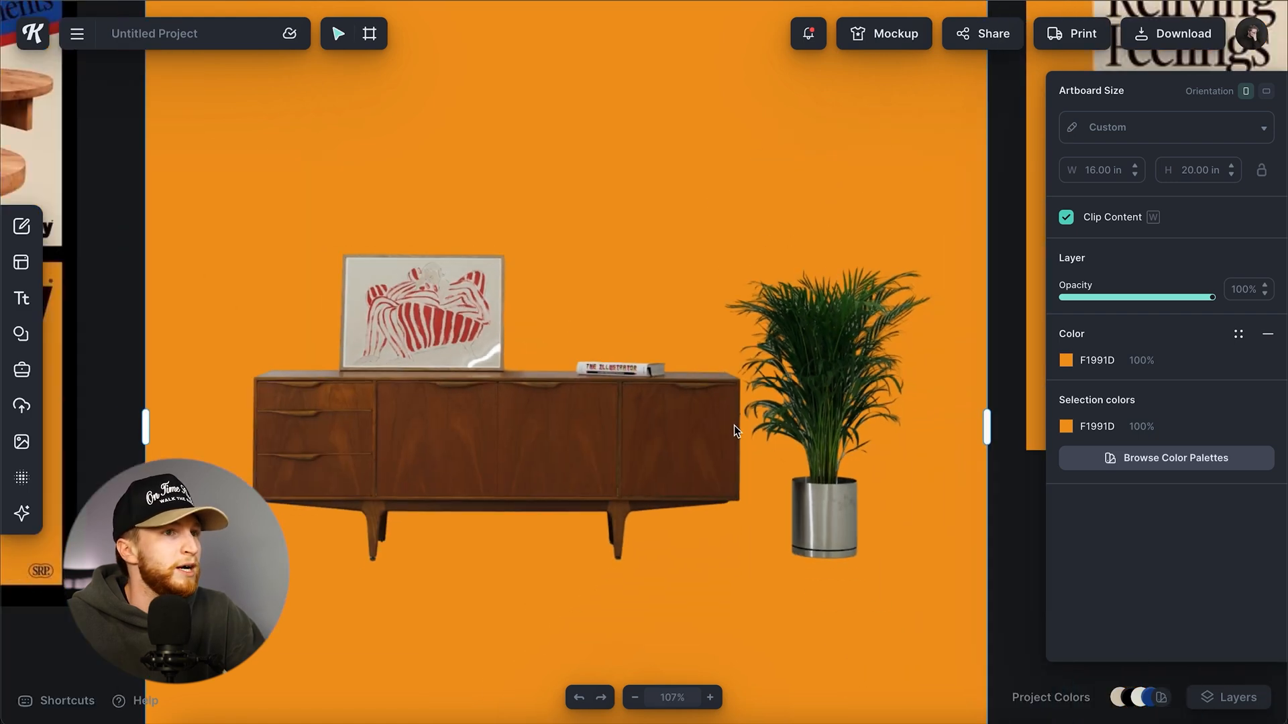
pyautogui.moveTo(679, 436); pyautogui.dragTo(674, 573)
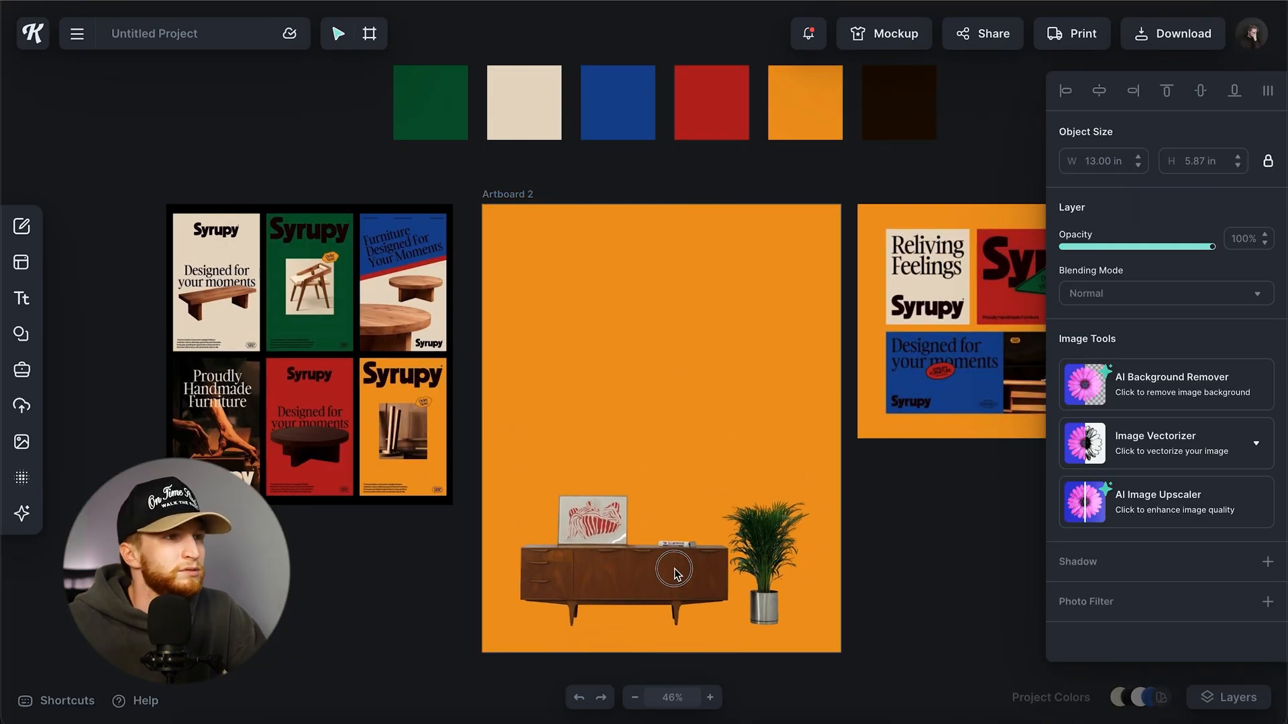
# Step: Raise the sideboard and plant cutout slightly, scale it to about 13.62 in wide and centre it horizontally on the artboard
pyautogui.scroll(4, 397, 424)
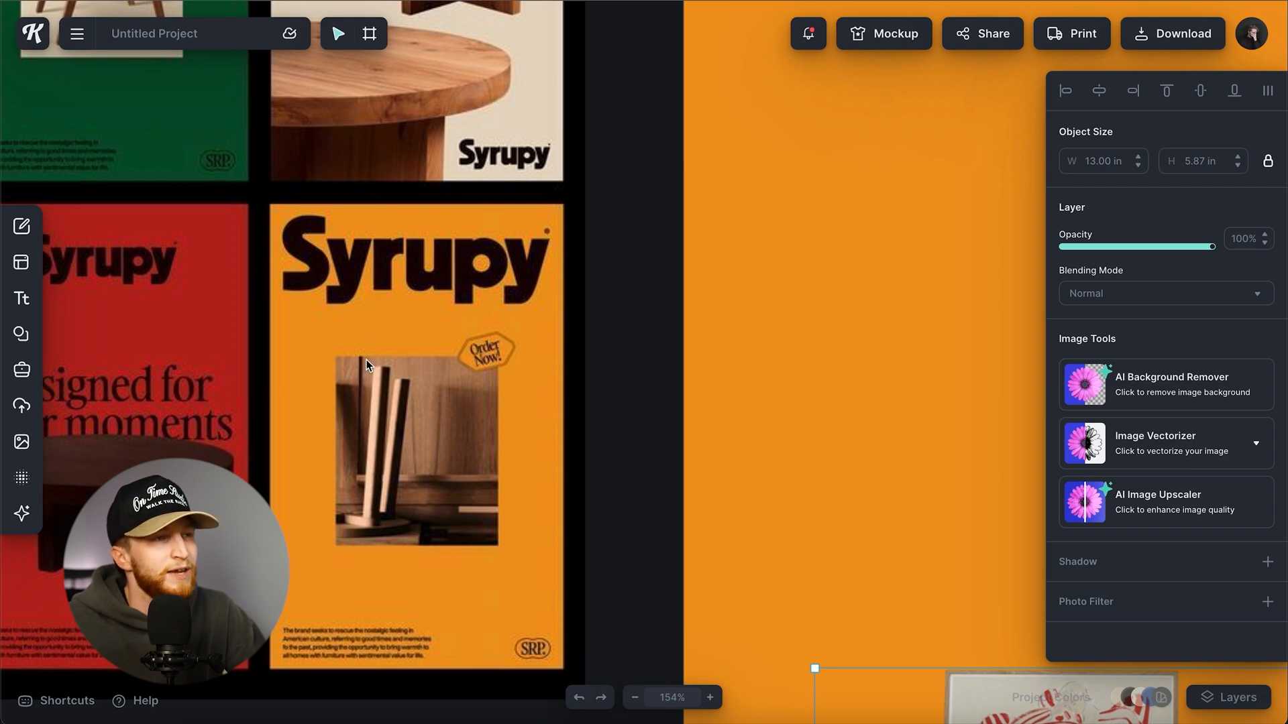
pyautogui.scroll(-3, 456, 444)
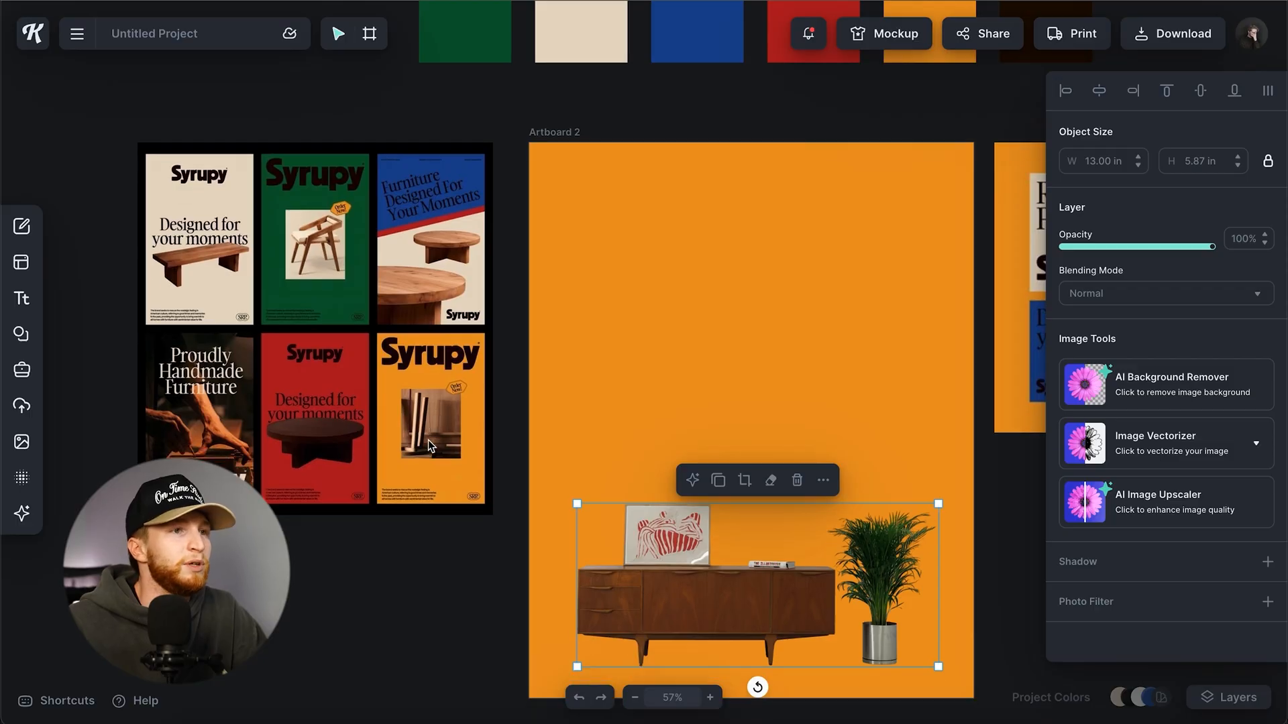
pyautogui.hscroll(3, 707, 521)
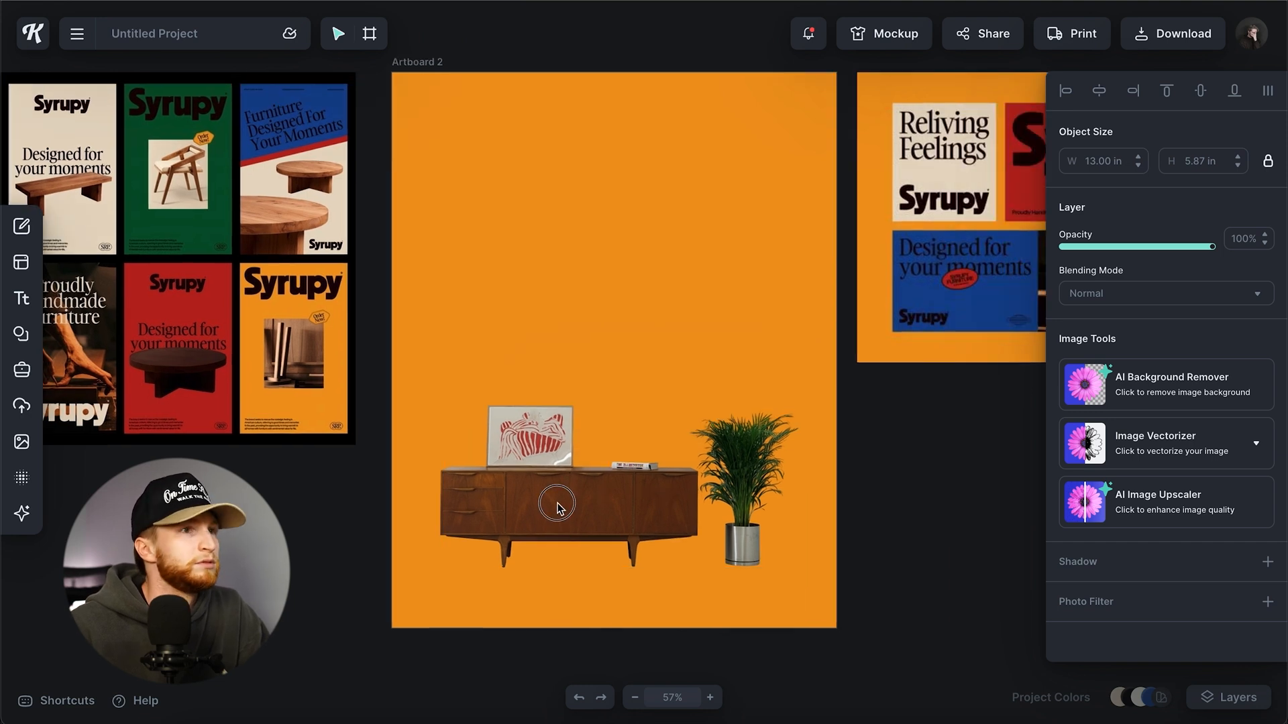
pyautogui.moveTo(804, 402); pyautogui.dragTo(818, 396)
pyautogui.moveTo(571, 522); pyautogui.dragTo(577, 524)
pyautogui.moveTo(589, 519); pyautogui.dragTo(591, 486)
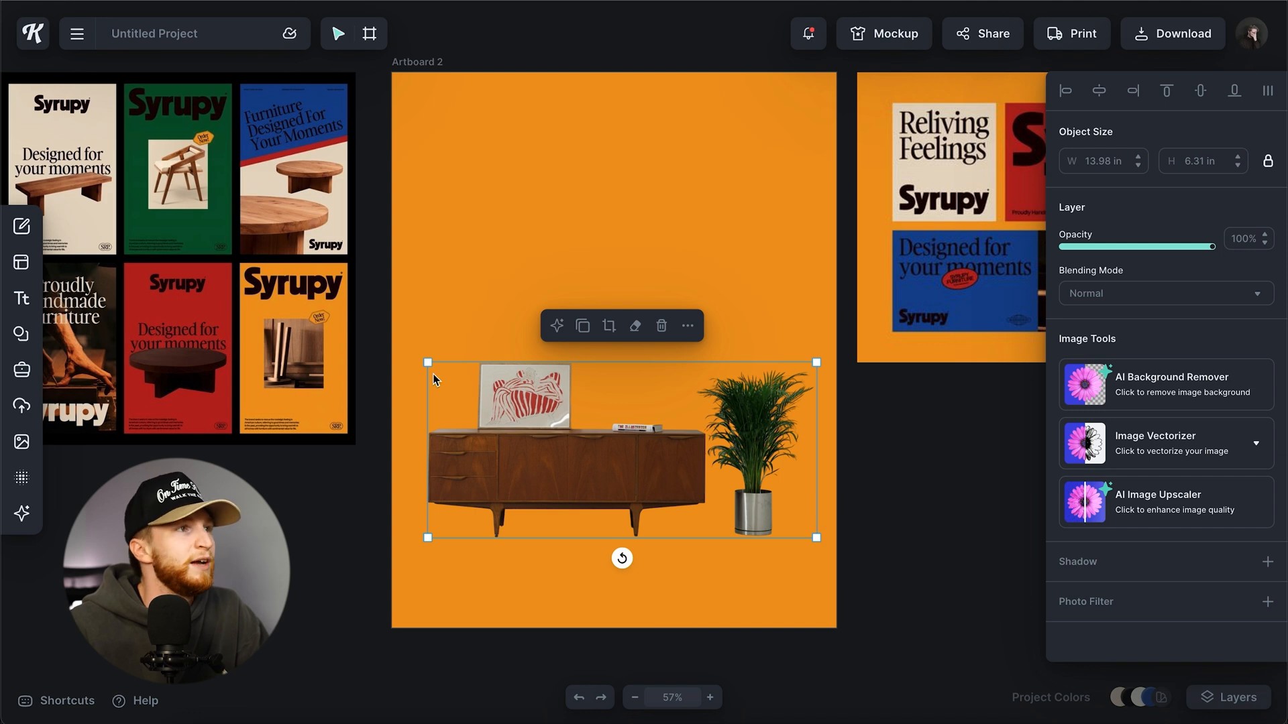
pyautogui.moveTo(817, 543); pyautogui.dragTo(811, 539)
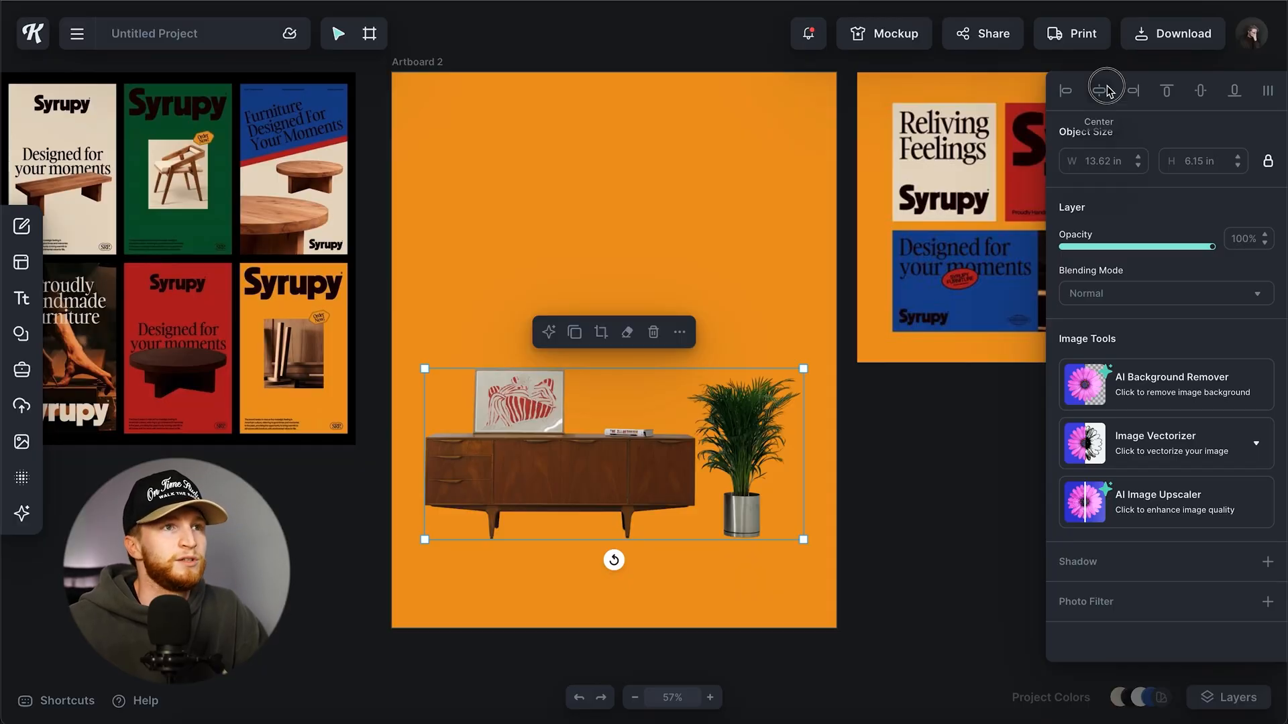
pyautogui.click(919, 445)
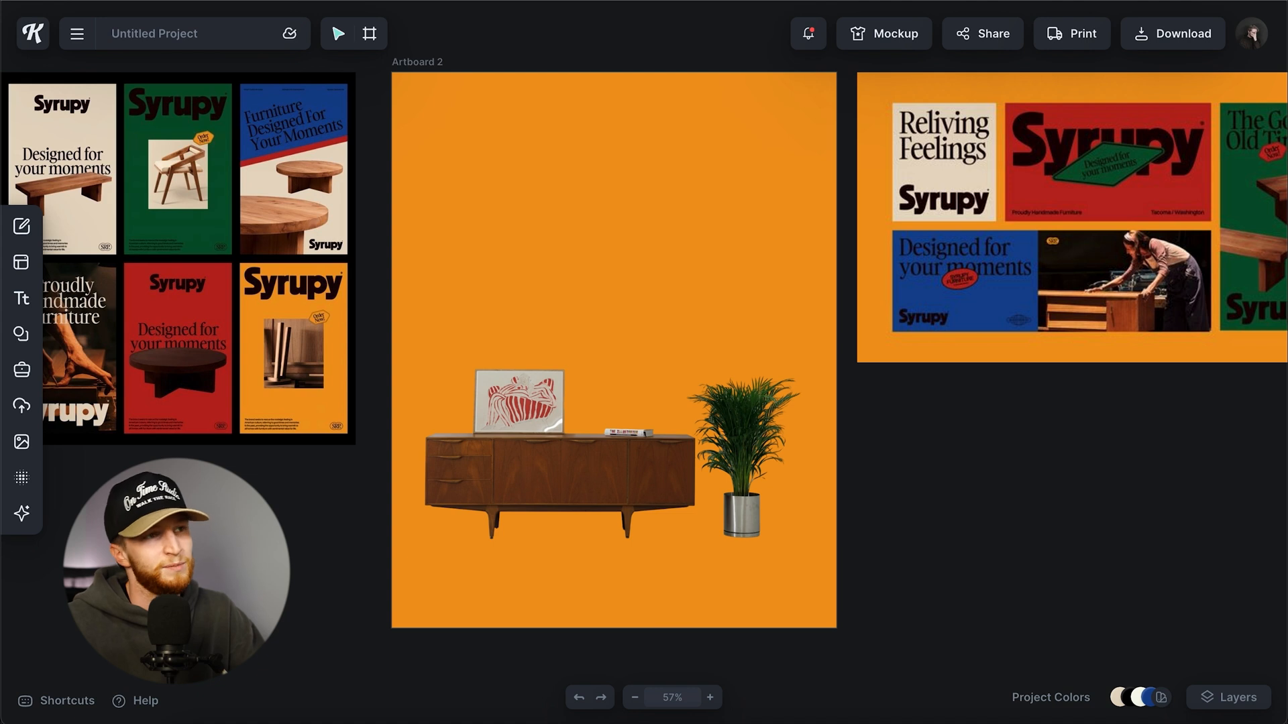
# Step: Shift the sideboard and plant cutout slightly to the right on the orange artboard and leave it selected
pyautogui.moveTo(593, 507); pyautogui.dragTo(604, 508)
pyautogui.click(954, 475)
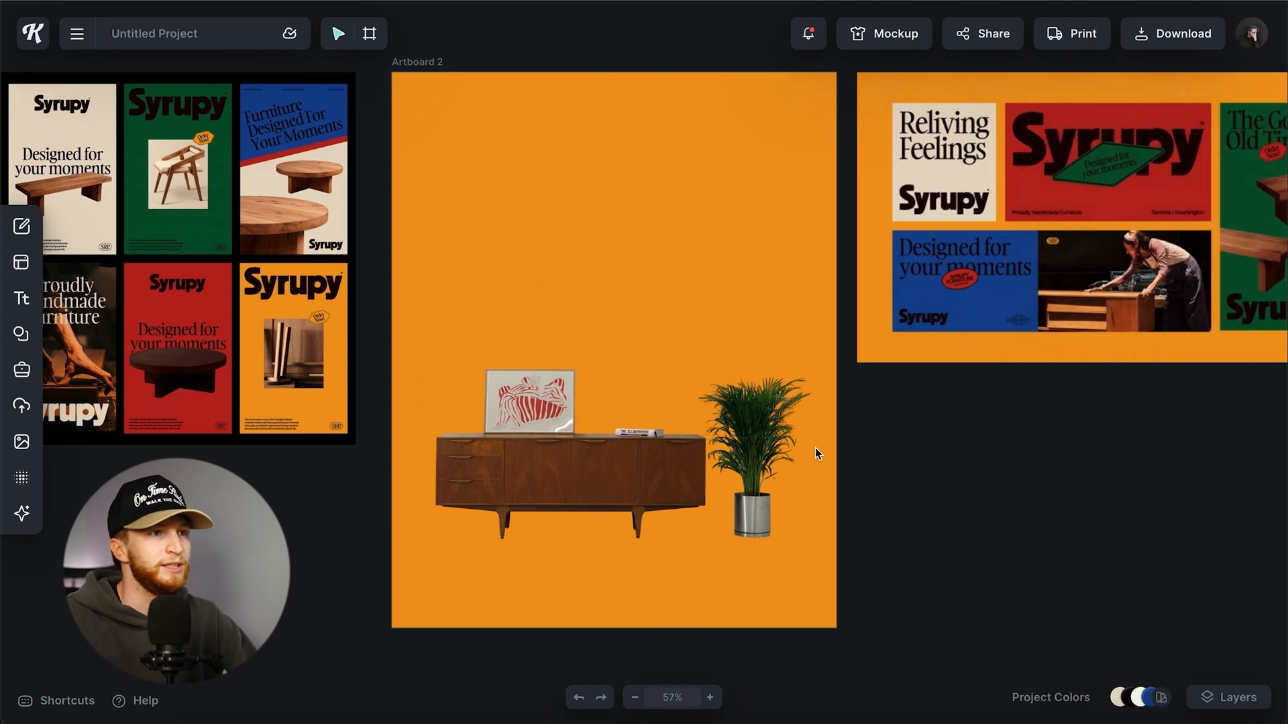
pyautogui.scroll(5, 653, 461)
pyautogui.click(680, 468)
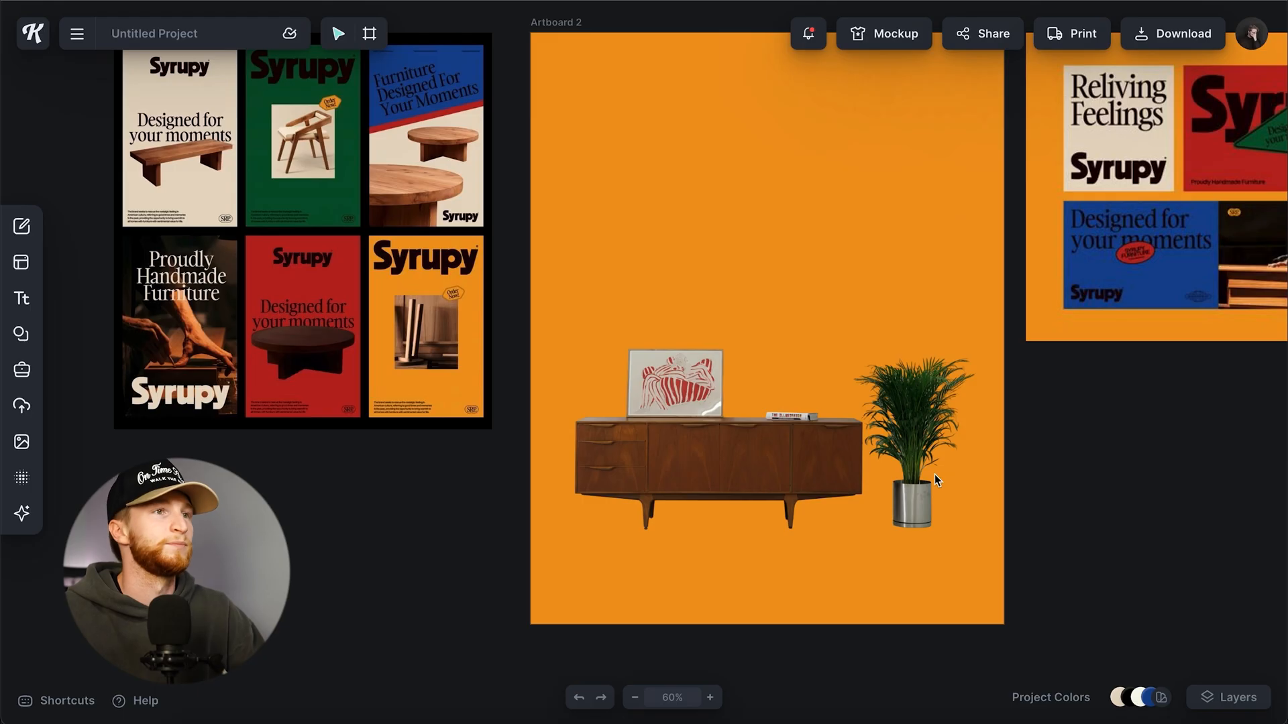
pyautogui.hscroll(2, 935, 473)
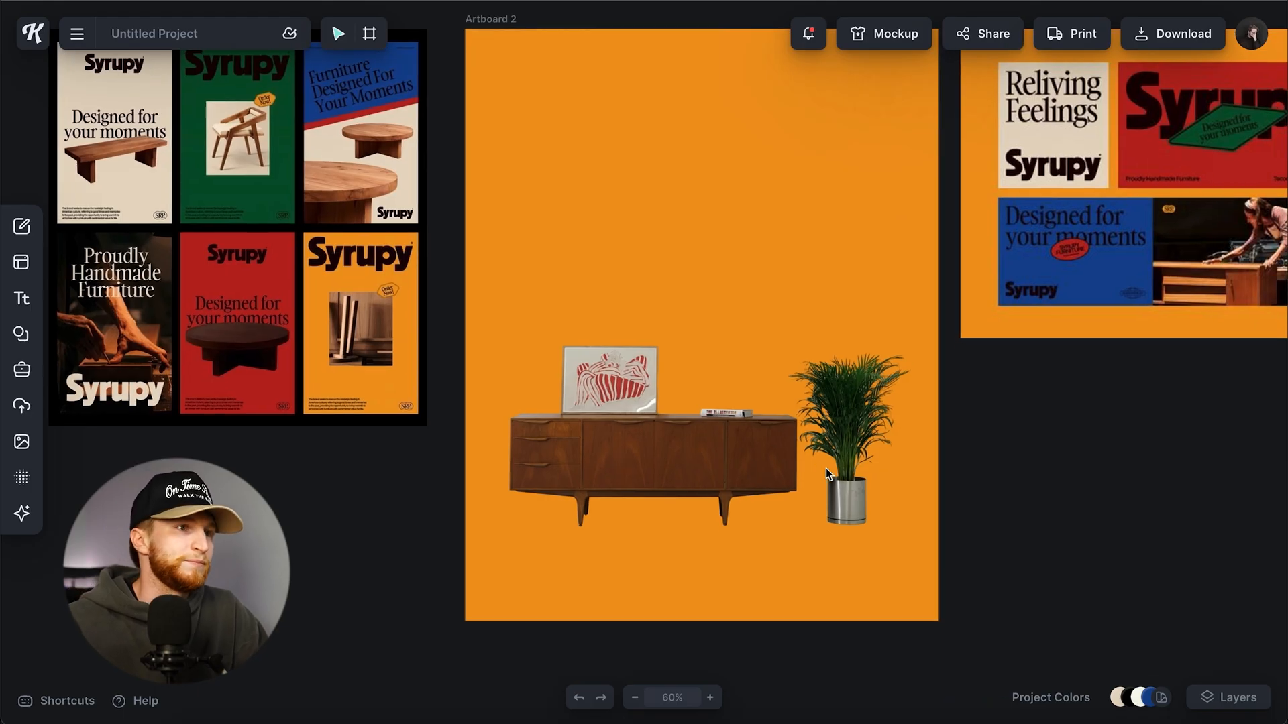
pyautogui.click(760, 484)
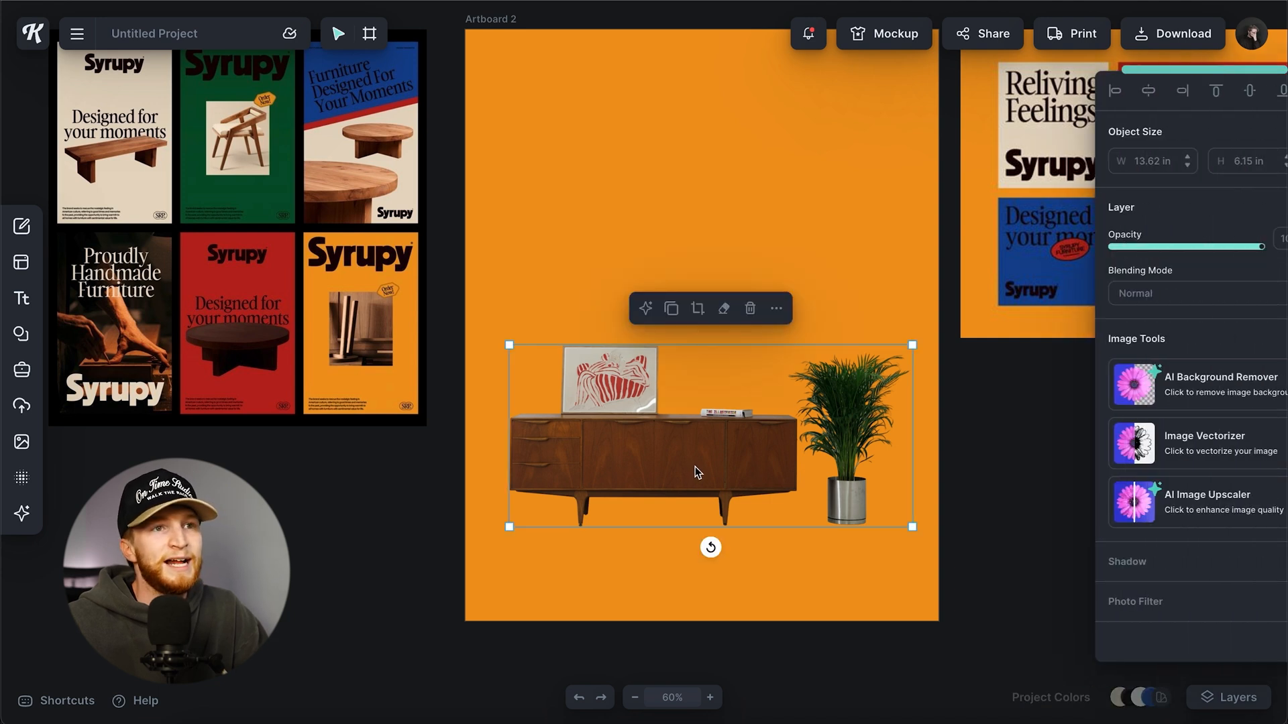
# Step: Add a photo filter to the sideboard and plant cutout, open its contrast value for editing, and deselect the cutout
pyautogui.click(1174, 597)
pyautogui.scroll(-5, 1163, 515)
pyautogui.click(1252, 367)
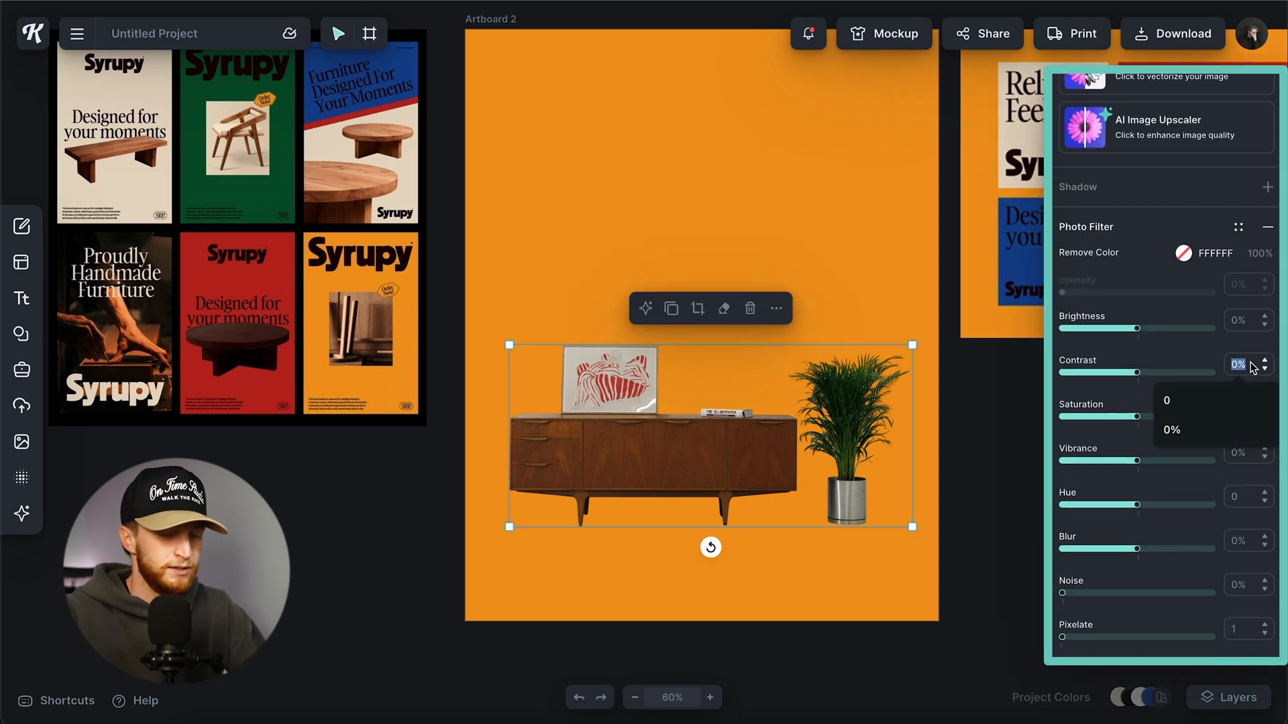
pyautogui.click(1008, 433)
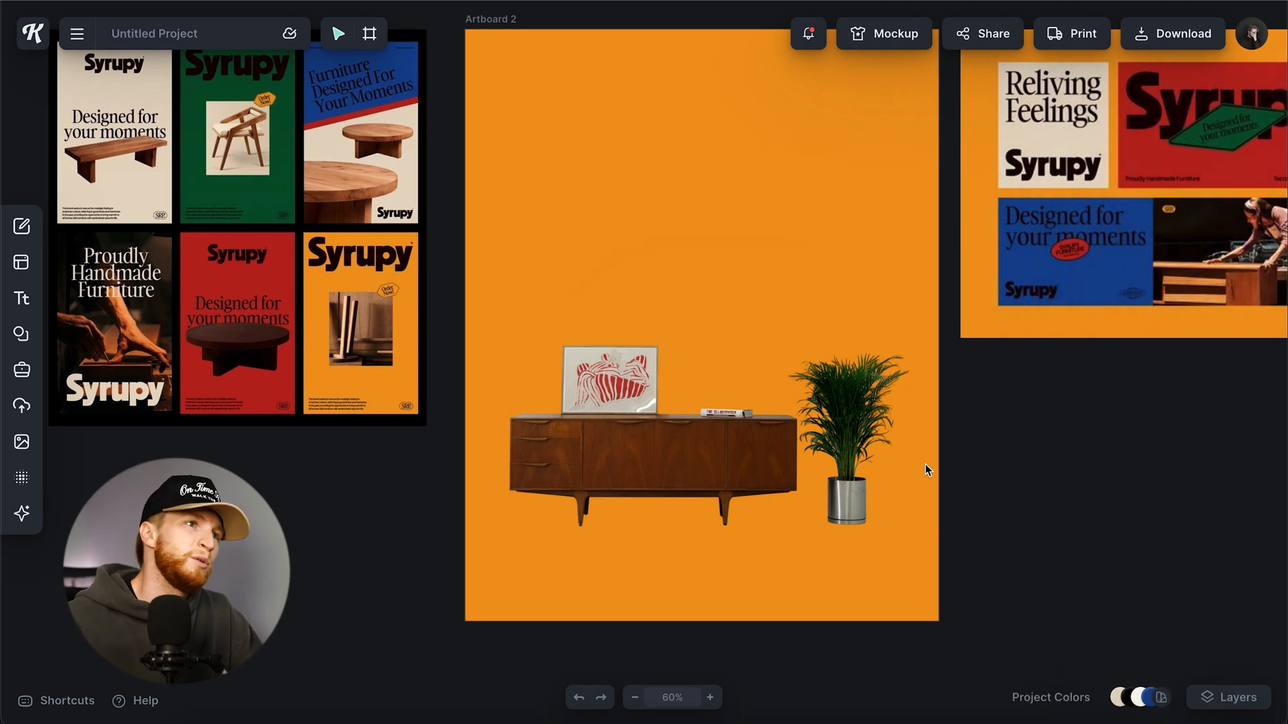
# Step: Add a headline text to the orange artboard and set it in the Public Sans typeface with Black weight
pyautogui.scroll(2, 732, 462)
pyautogui.scroll(-1, 740, 458)
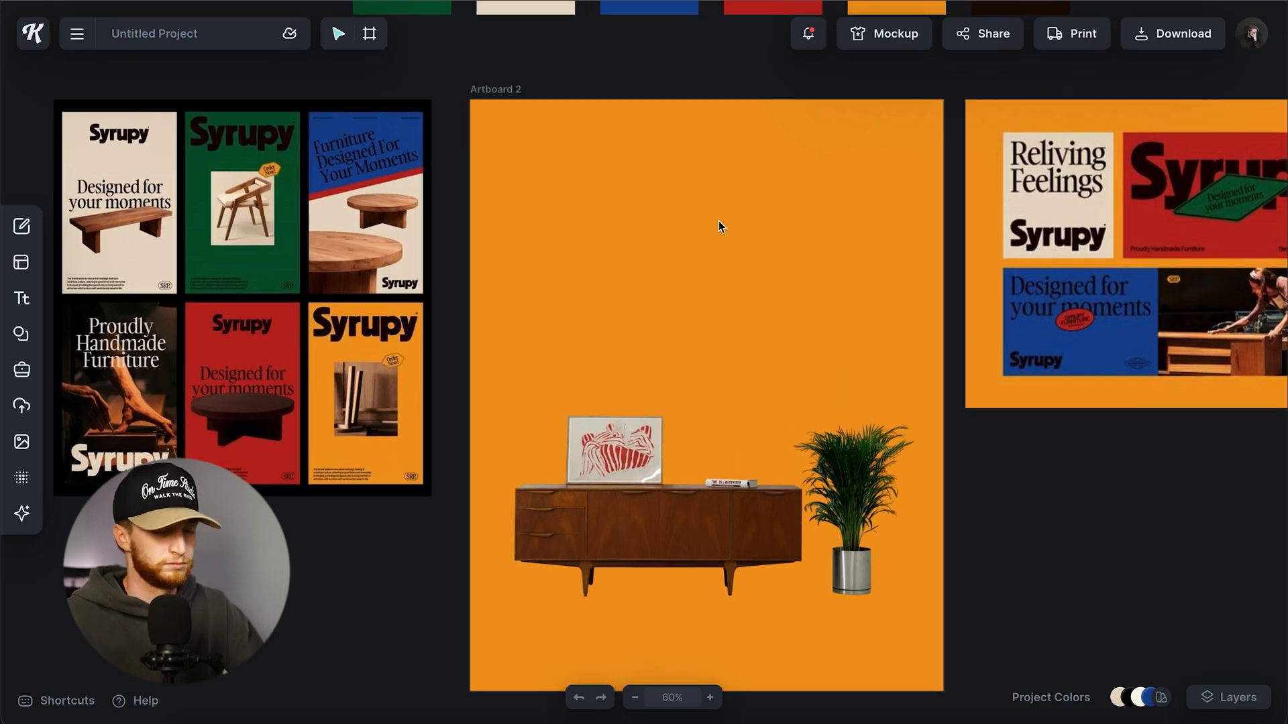
pyautogui.press('t')
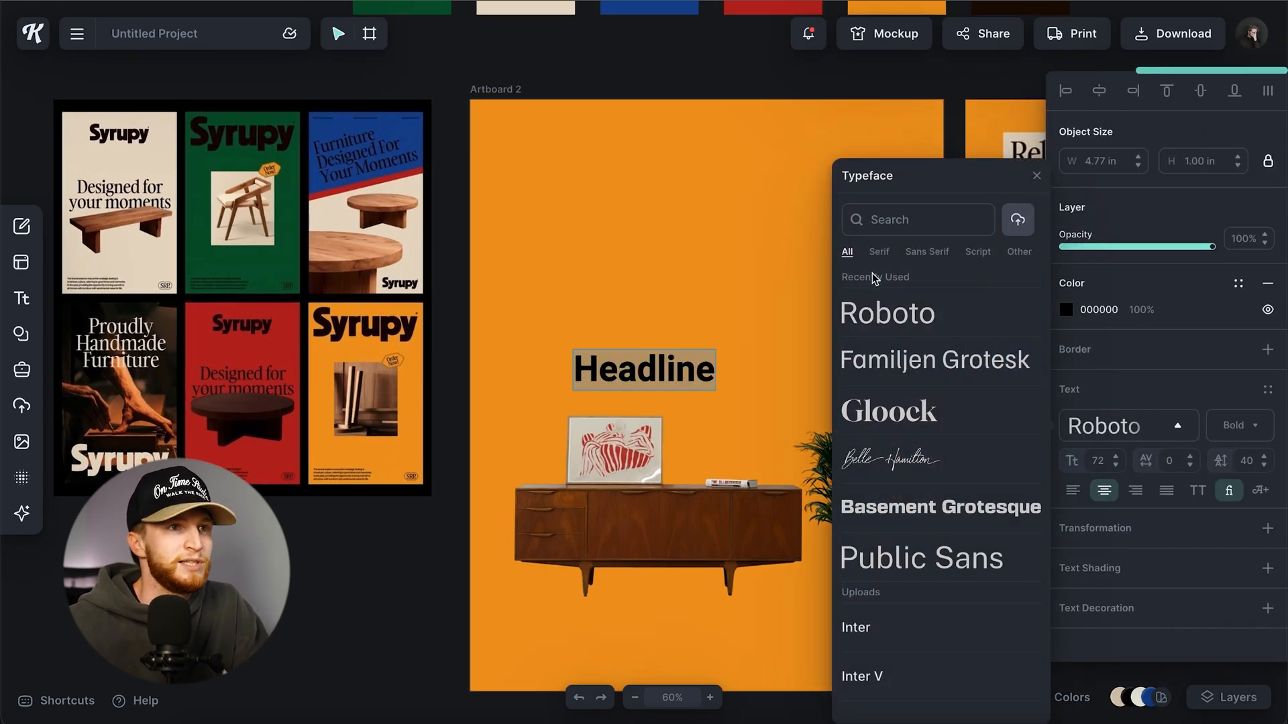
pyautogui.click(927, 252)
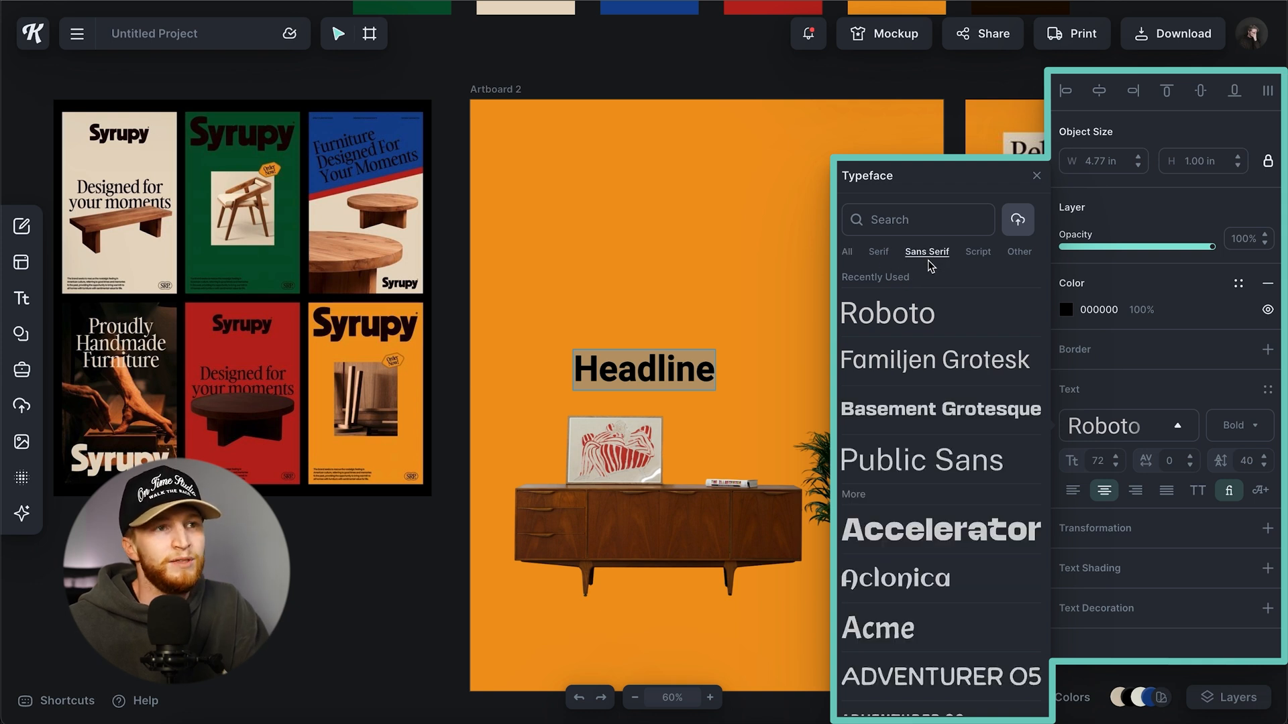
pyautogui.click(944, 472)
pyautogui.scroll(-5, 932, 469)
pyautogui.click(1240, 425)
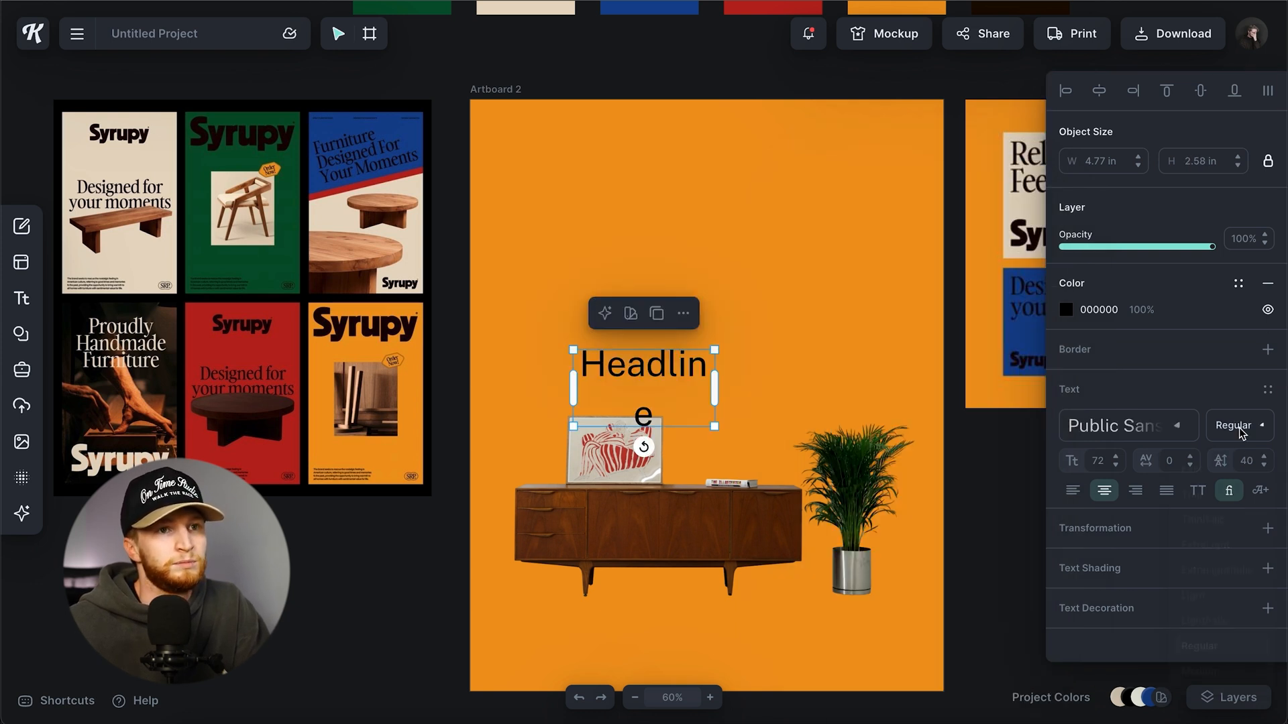
pyautogui.click(1221, 650)
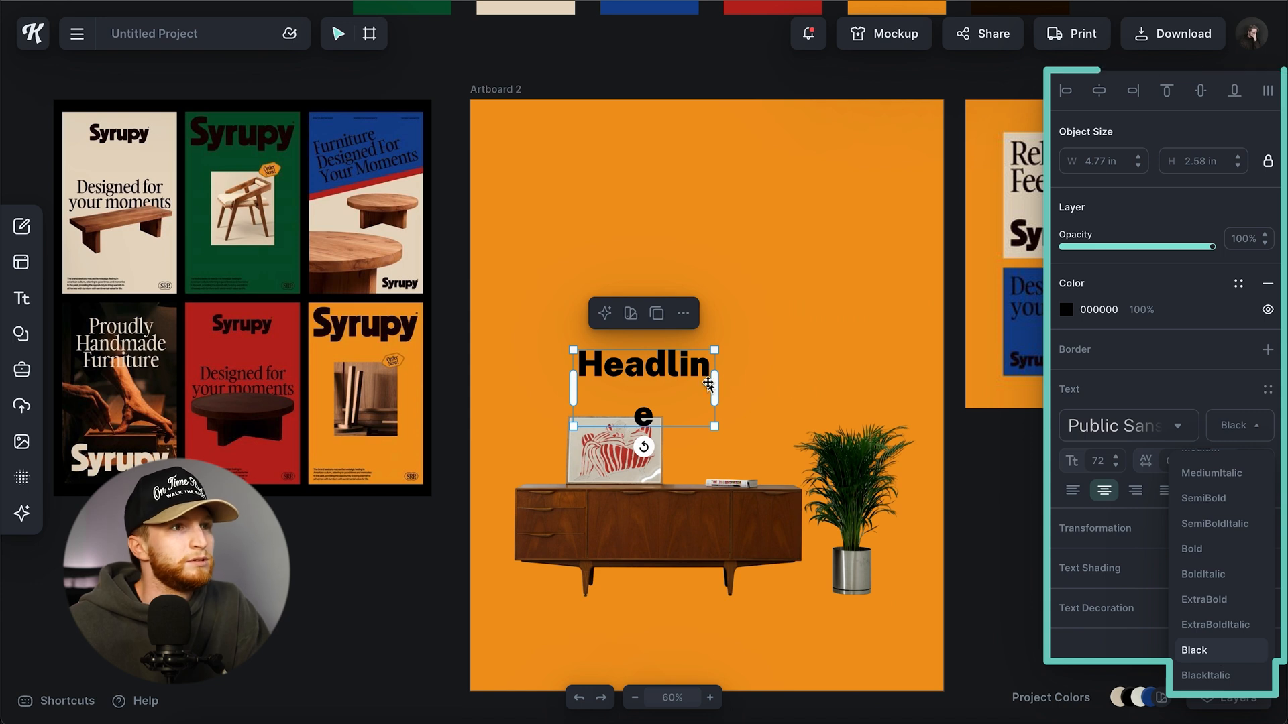
# Step: Widen the headline's text box to about 8.07 in and replace its wording with "Syrupy"
pyautogui.moveTo(714, 384); pyautogui.dragTo(814, 384)
pyautogui.doubleClick(705, 369)
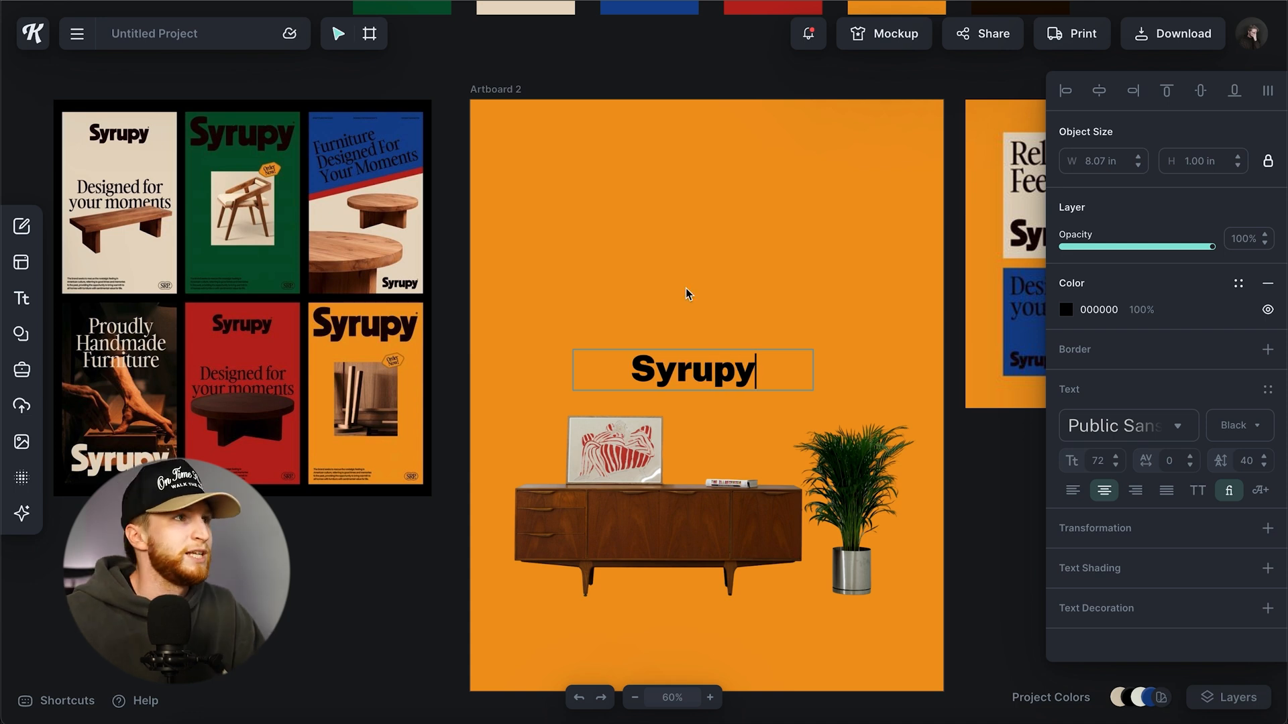
pyautogui.press('Escape')
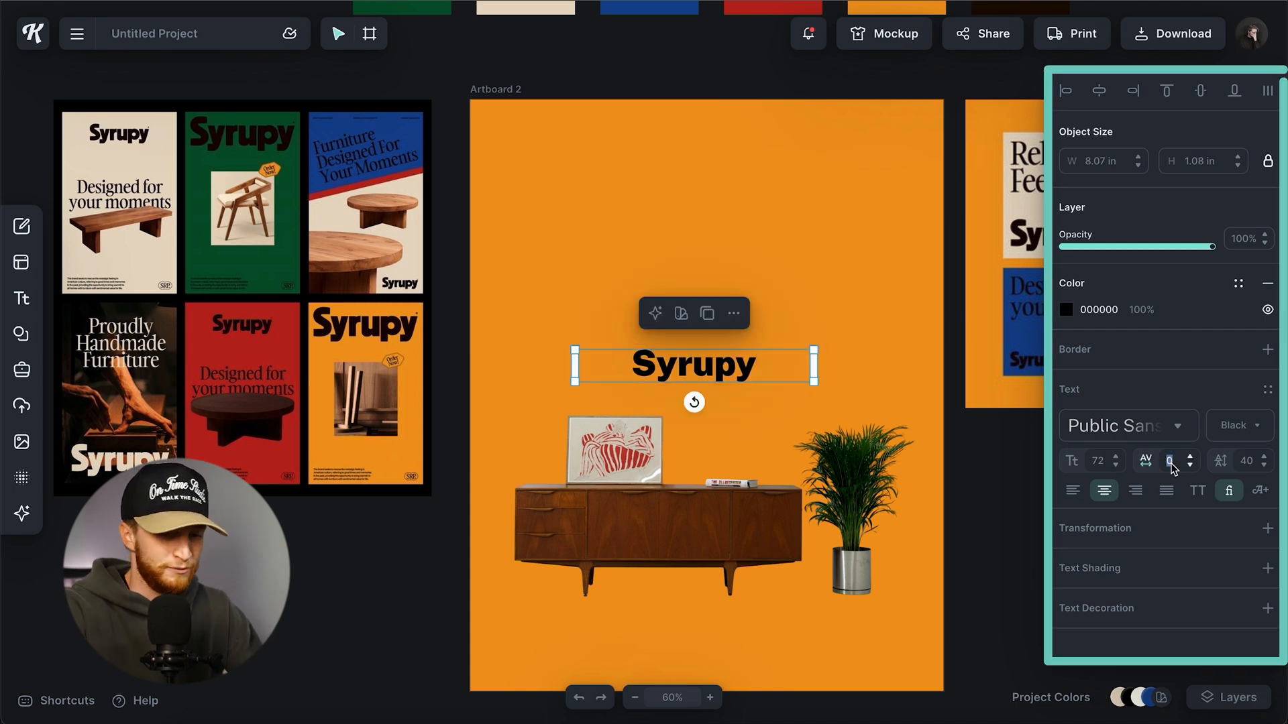
# Step: Tighten the letter spacing of the Syrupy headline, trying -40 and settling on -50
pyautogui.write('-40')
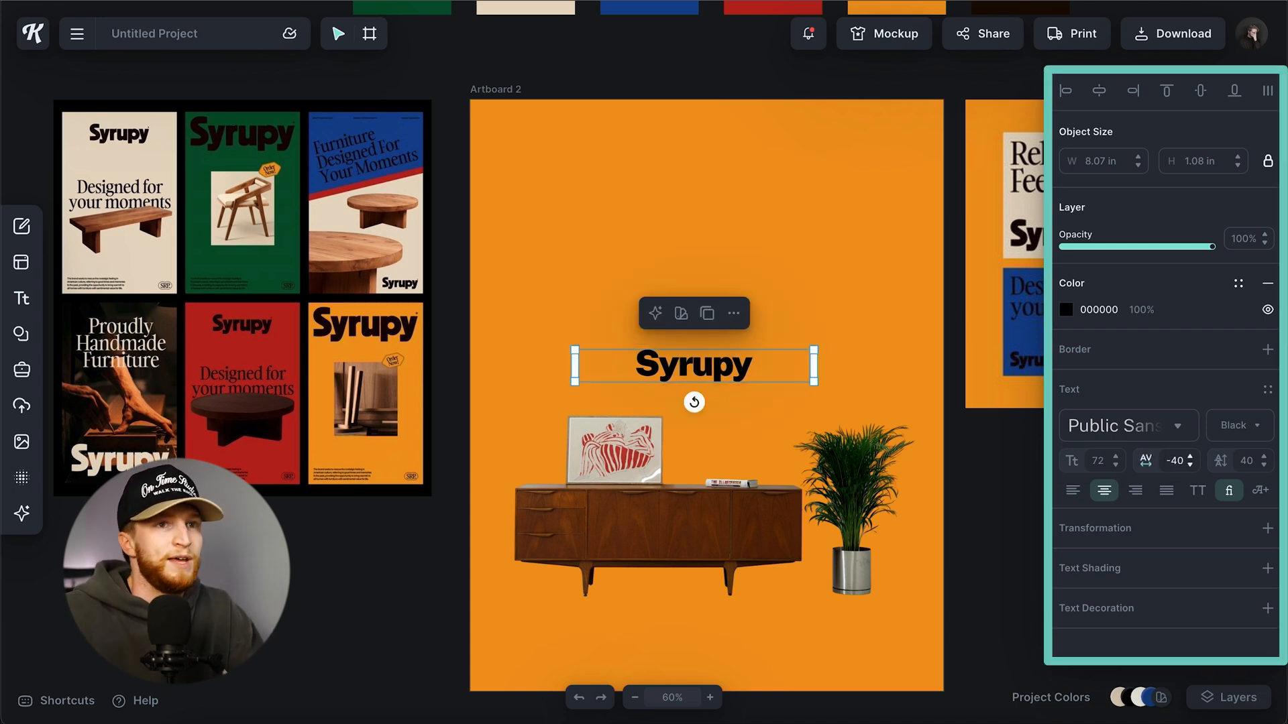
pyautogui.write('-50')
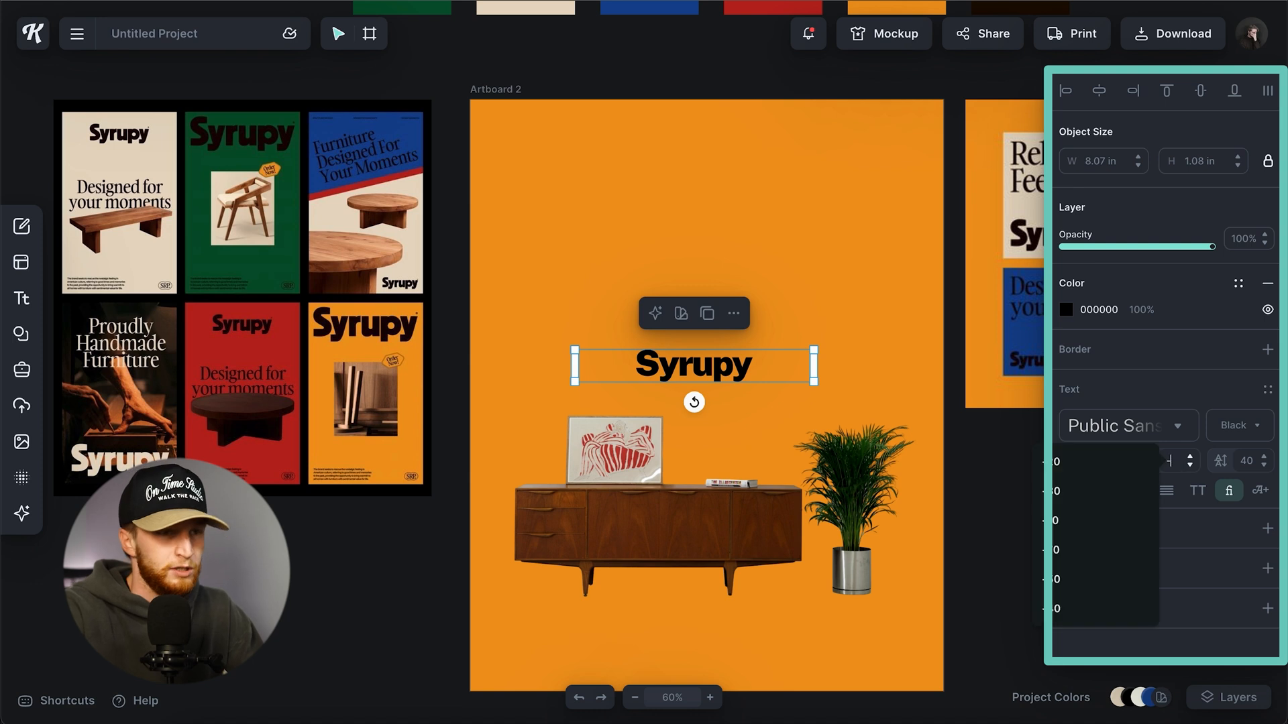
pyautogui.press('Return')
# Step: Browse the sans serif typefaces and try Black Han Sans on the Syrupy headline
pyautogui.click(1233, 426)
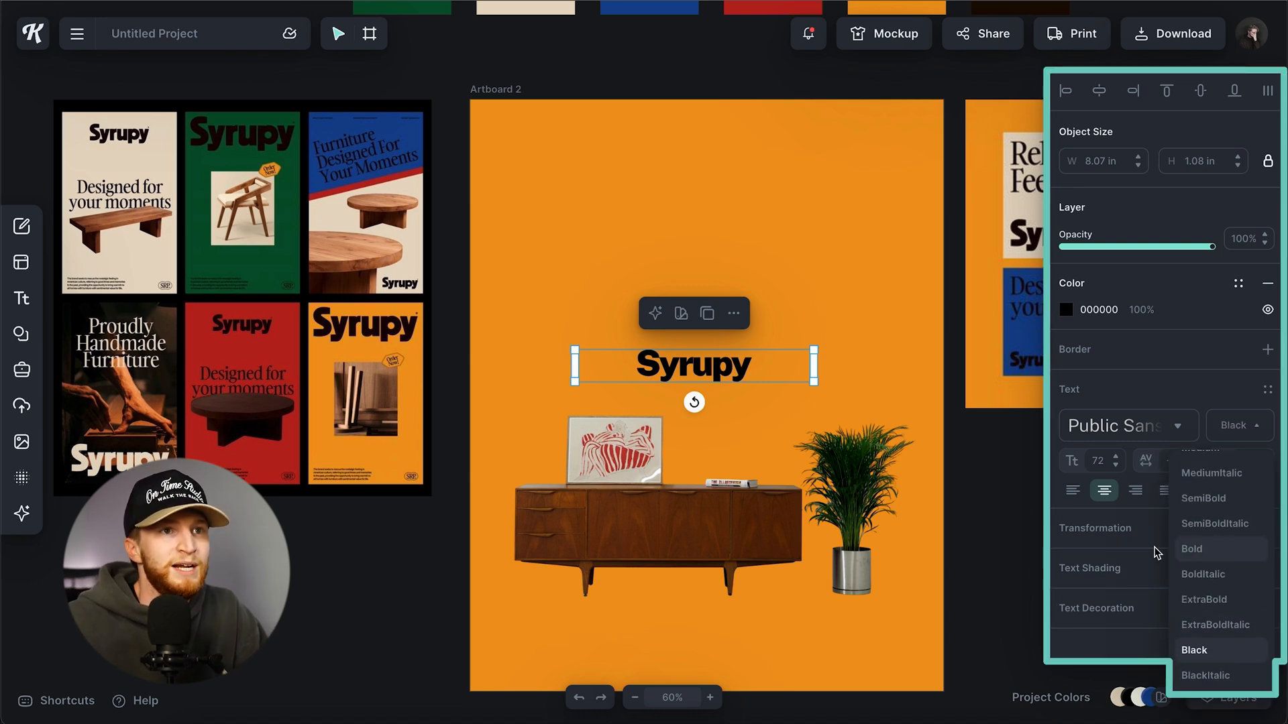
pyautogui.click(1132, 430)
pyautogui.click(1132, 430)
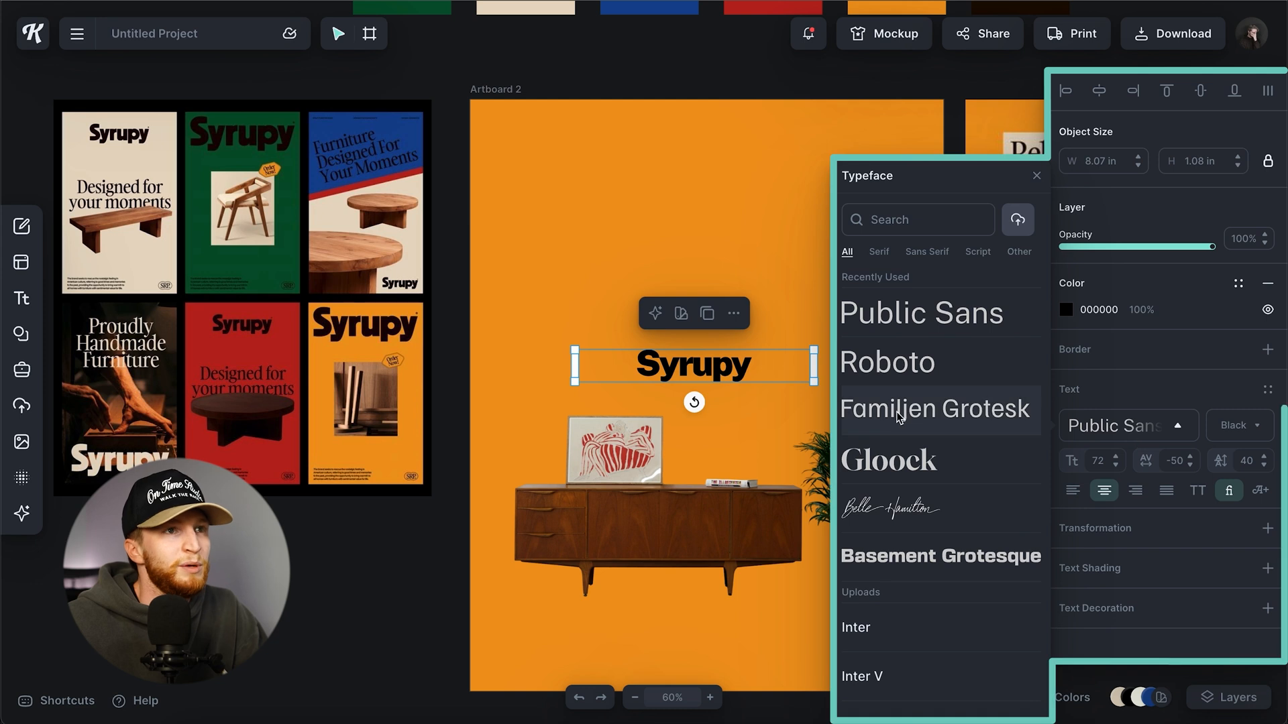
pyautogui.click(926, 253)
pyautogui.scroll(-15, 916, 537)
pyautogui.scroll(-5, 917, 508)
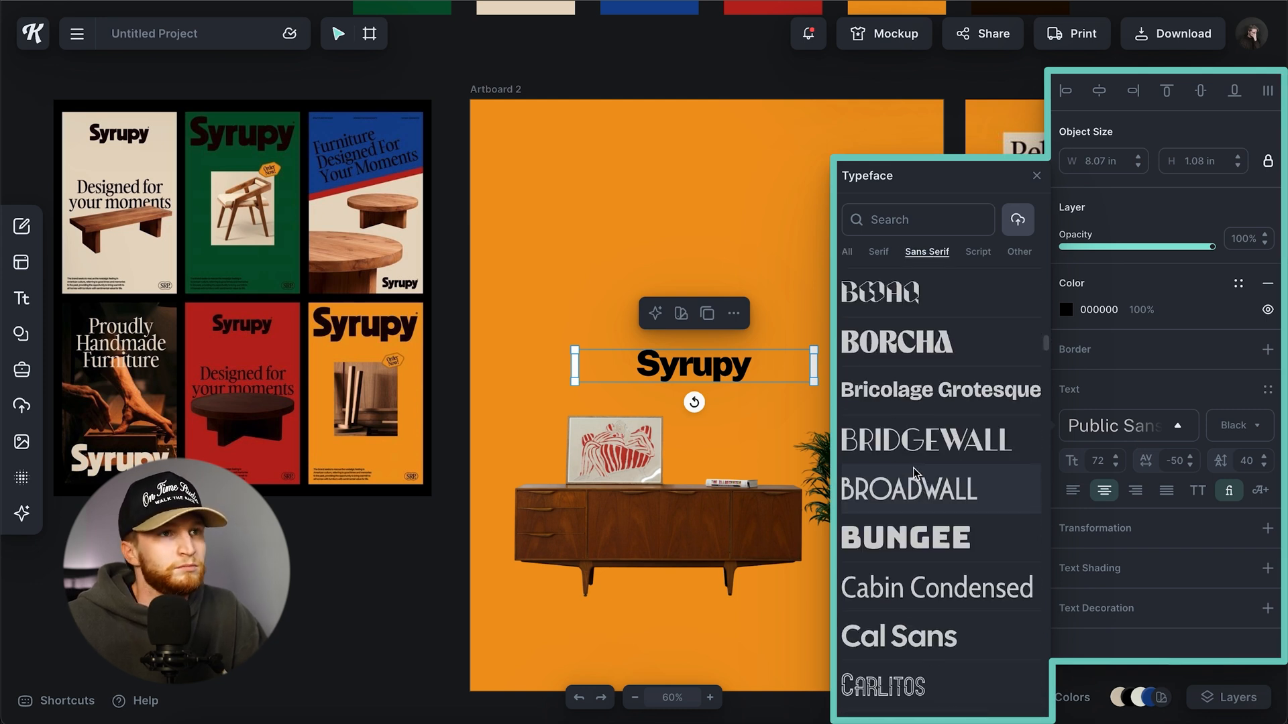
pyautogui.scroll(3, 915, 402)
pyautogui.click(914, 338)
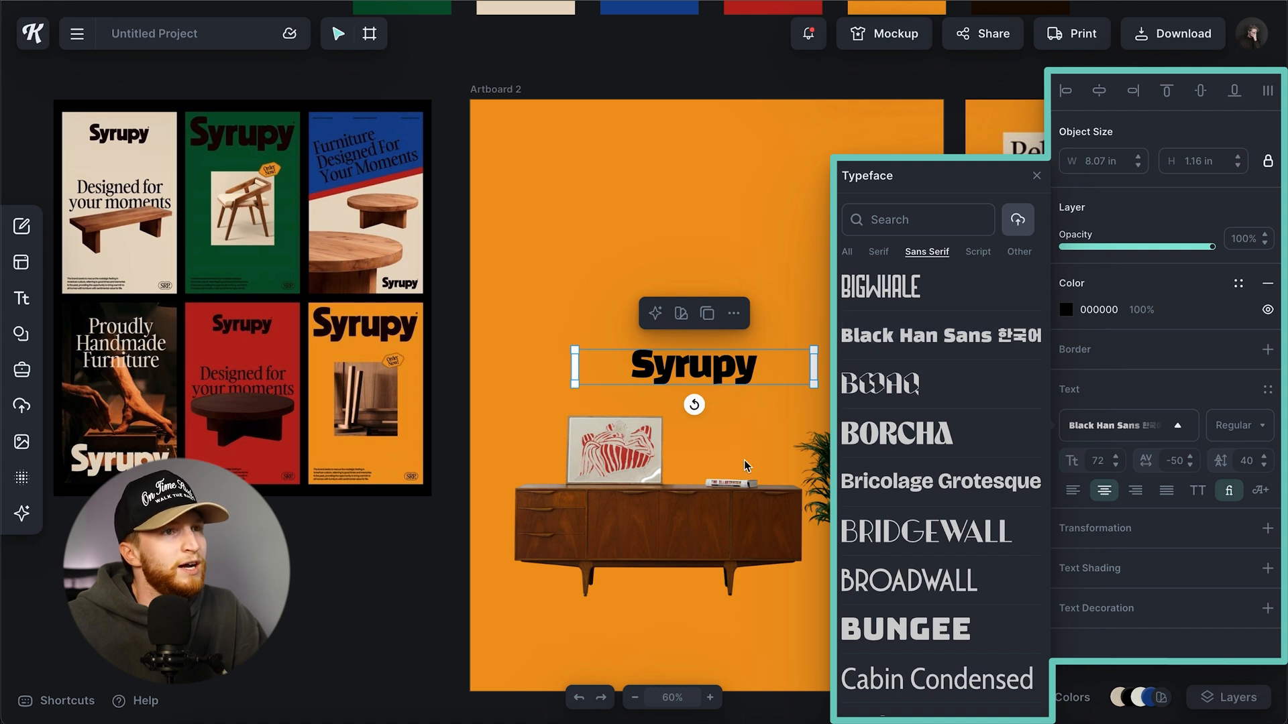
# Step: Try Bricolage Grotesque and Cal Sans as typefaces for the Syrupy headline
pyautogui.scroll(-1, 896, 493)
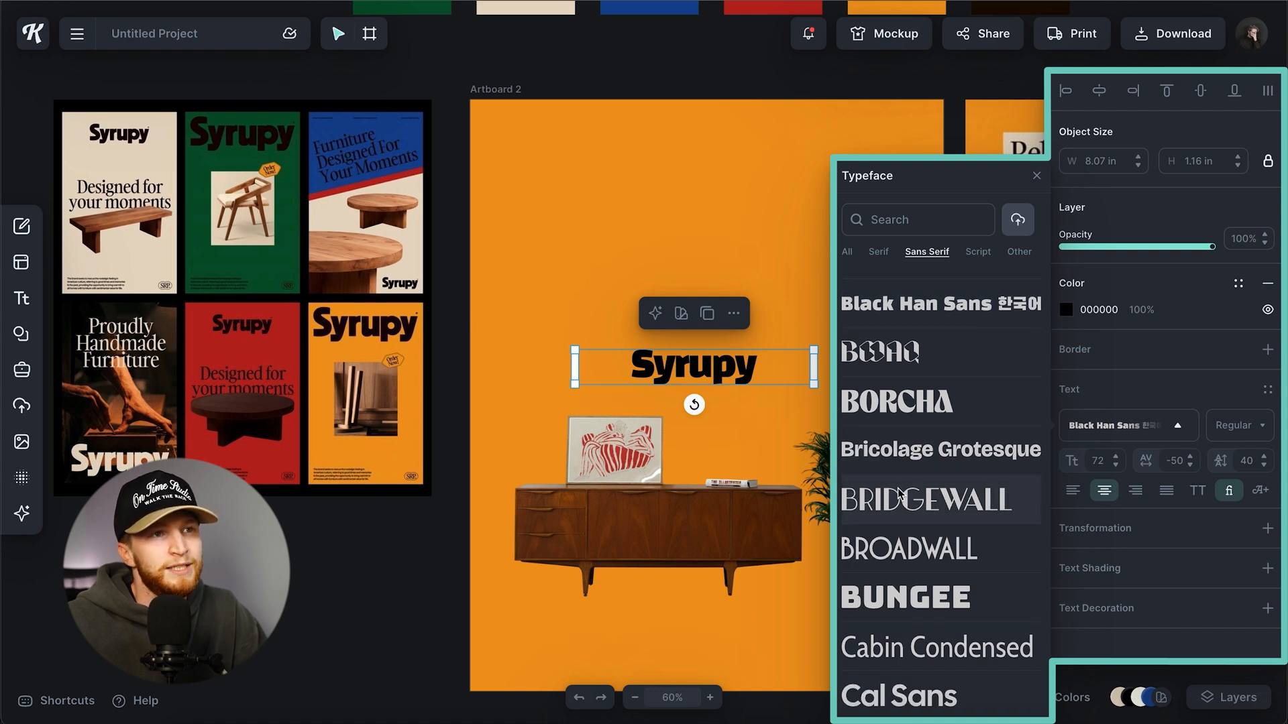
pyautogui.scroll(-2, 899, 495)
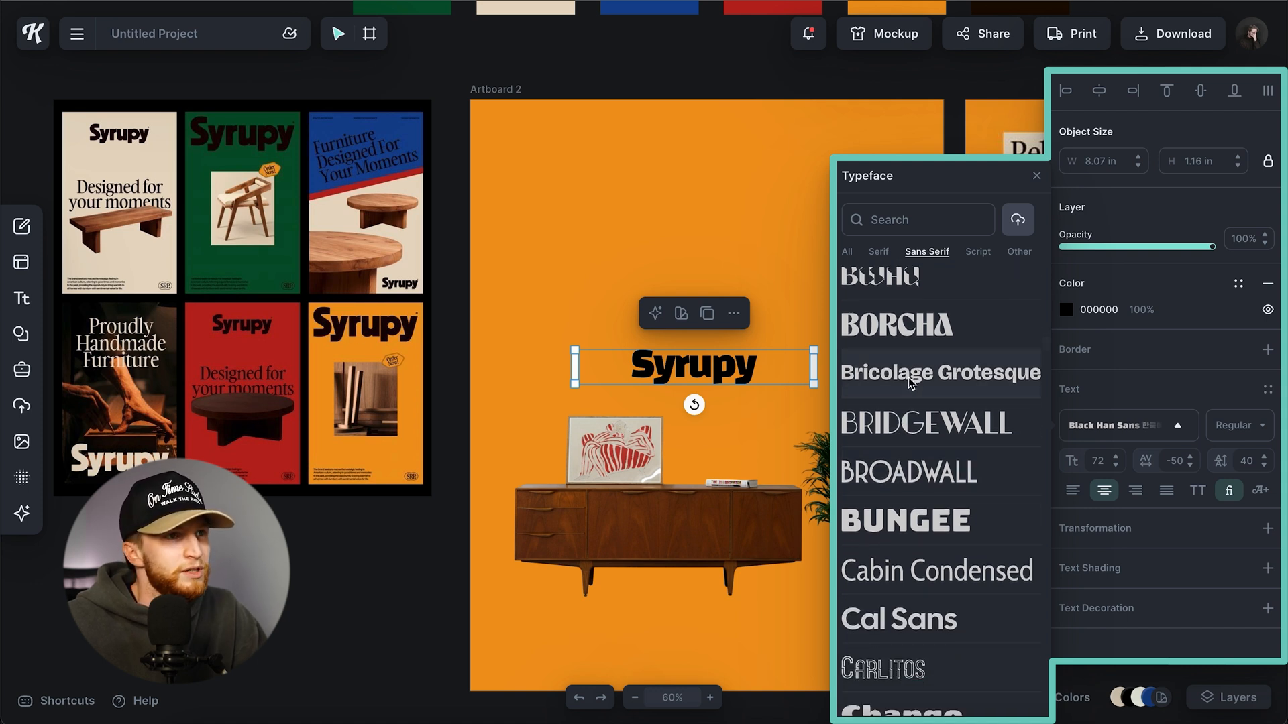
pyautogui.click(908, 377)
pyautogui.scroll(-3, 920, 533)
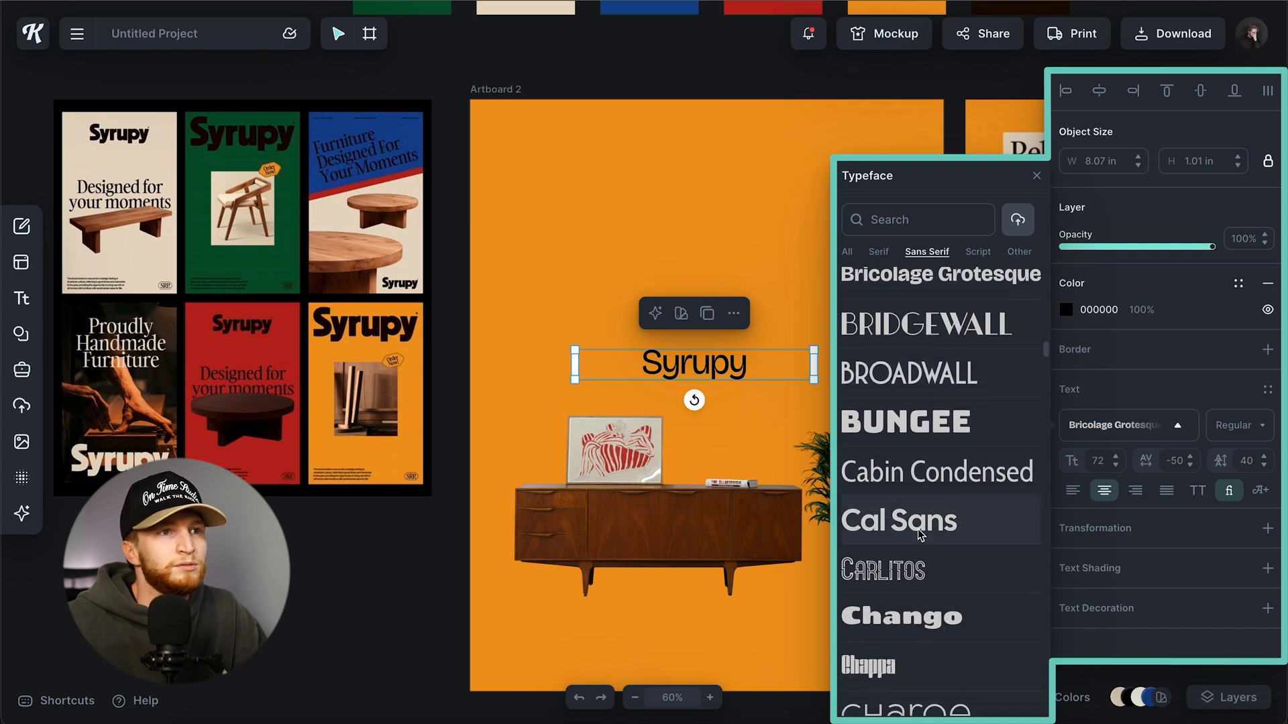
pyautogui.click(908, 473)
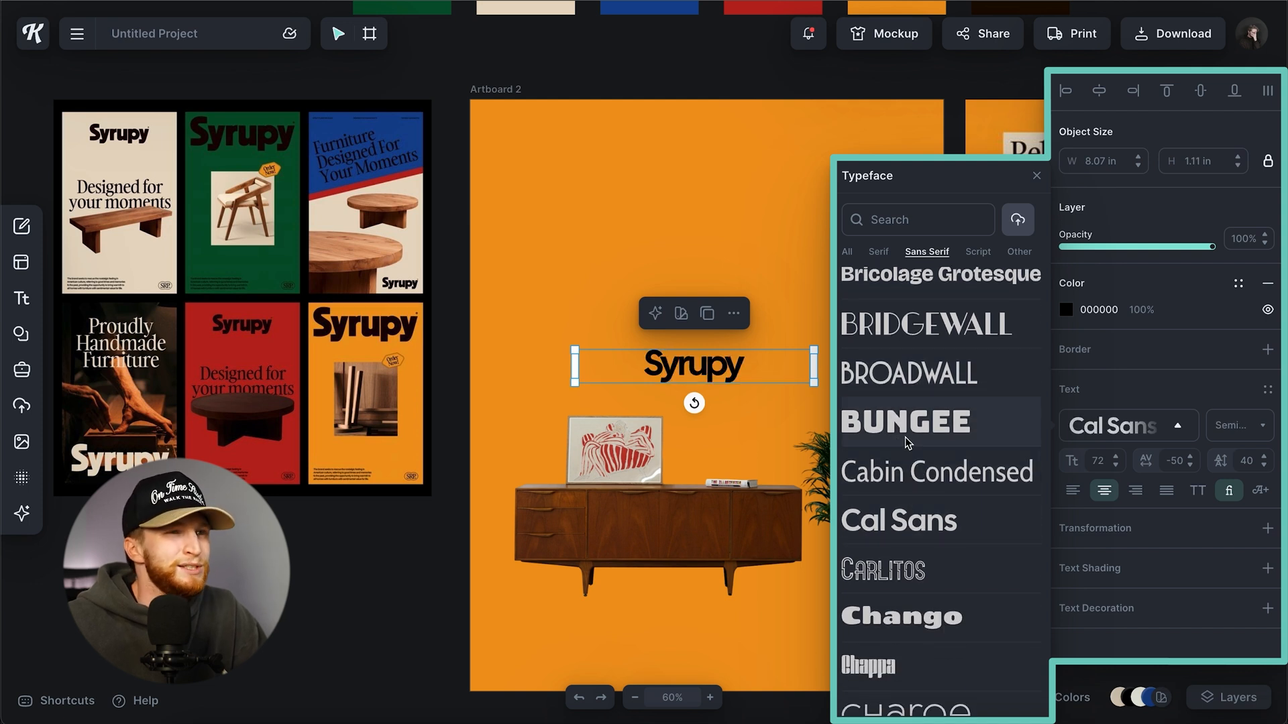
# Step: Try the Chivo typeface in Black weight on the Syrupy headline
pyautogui.scroll(-3, 909, 473)
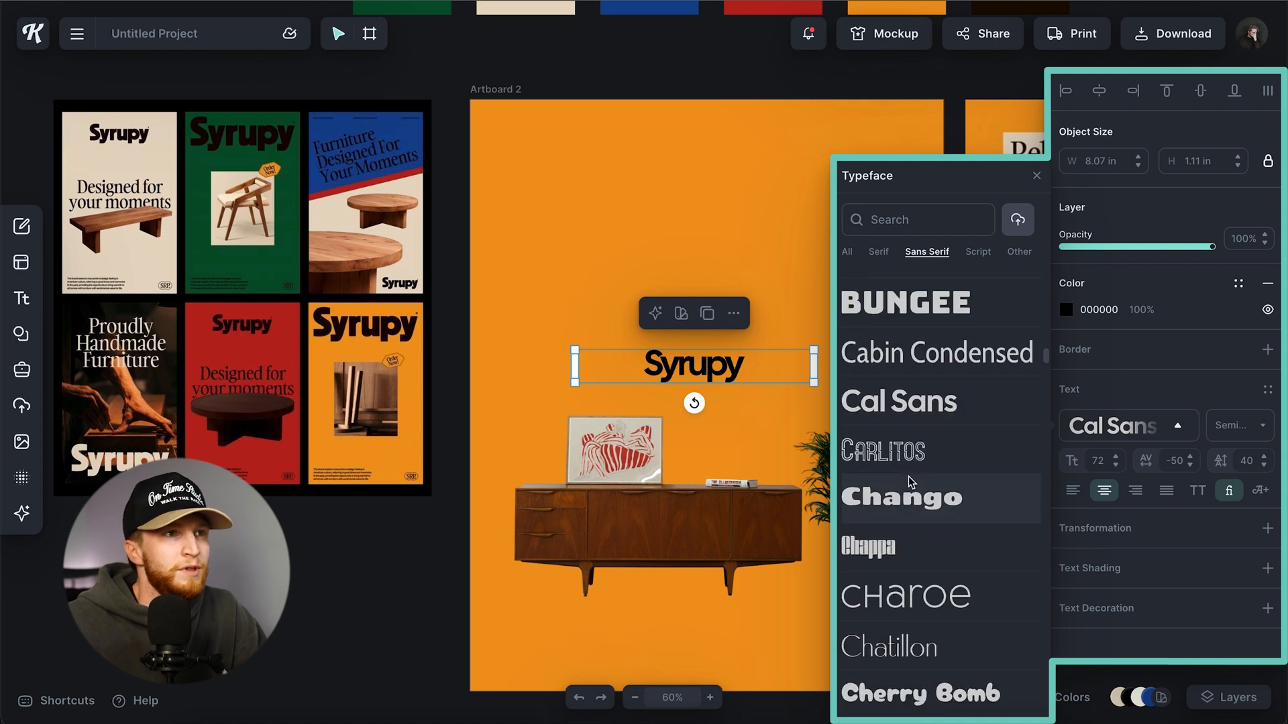
pyautogui.scroll(-8, 912, 498)
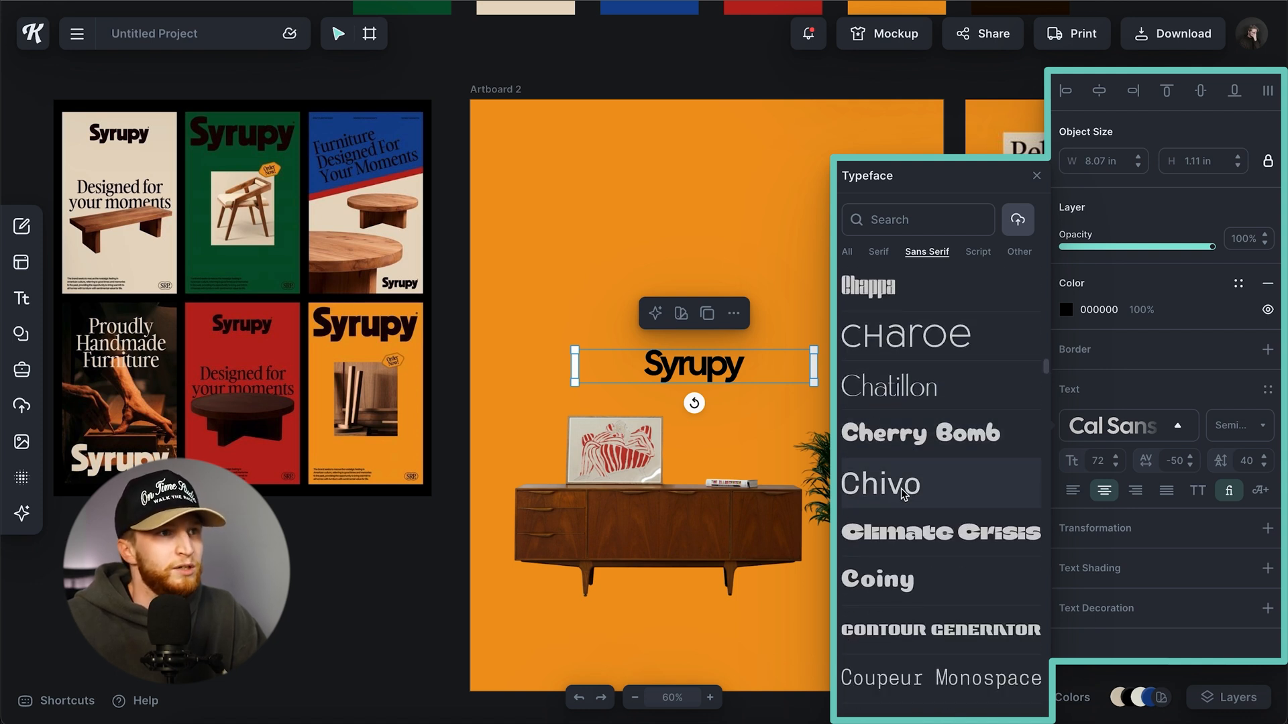
pyautogui.click(910, 494)
pyautogui.scroll(-2, 910, 495)
pyautogui.click(1239, 425)
pyautogui.click(1194, 620)
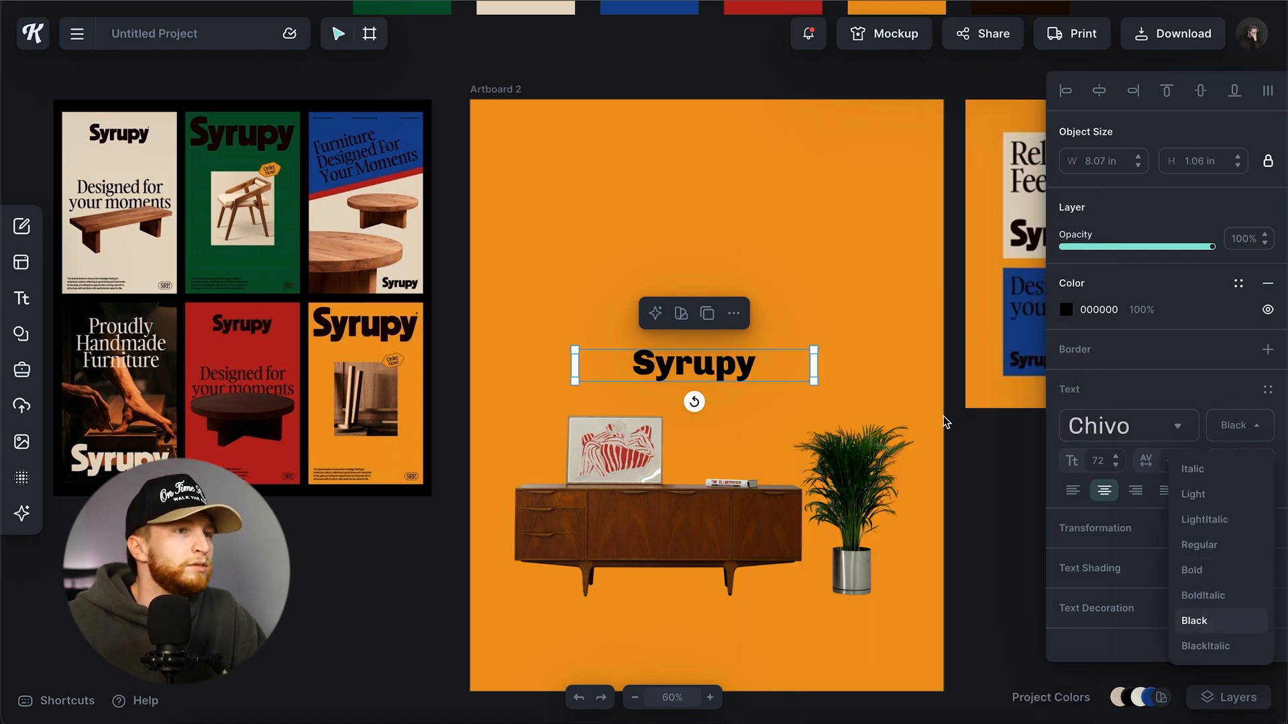
# Step: Switch the Syrupy headline back to the Public Sans typeface in Black weight
pyautogui.click(1126, 425)
pyautogui.click(905, 469)
pyautogui.click(1240, 425)
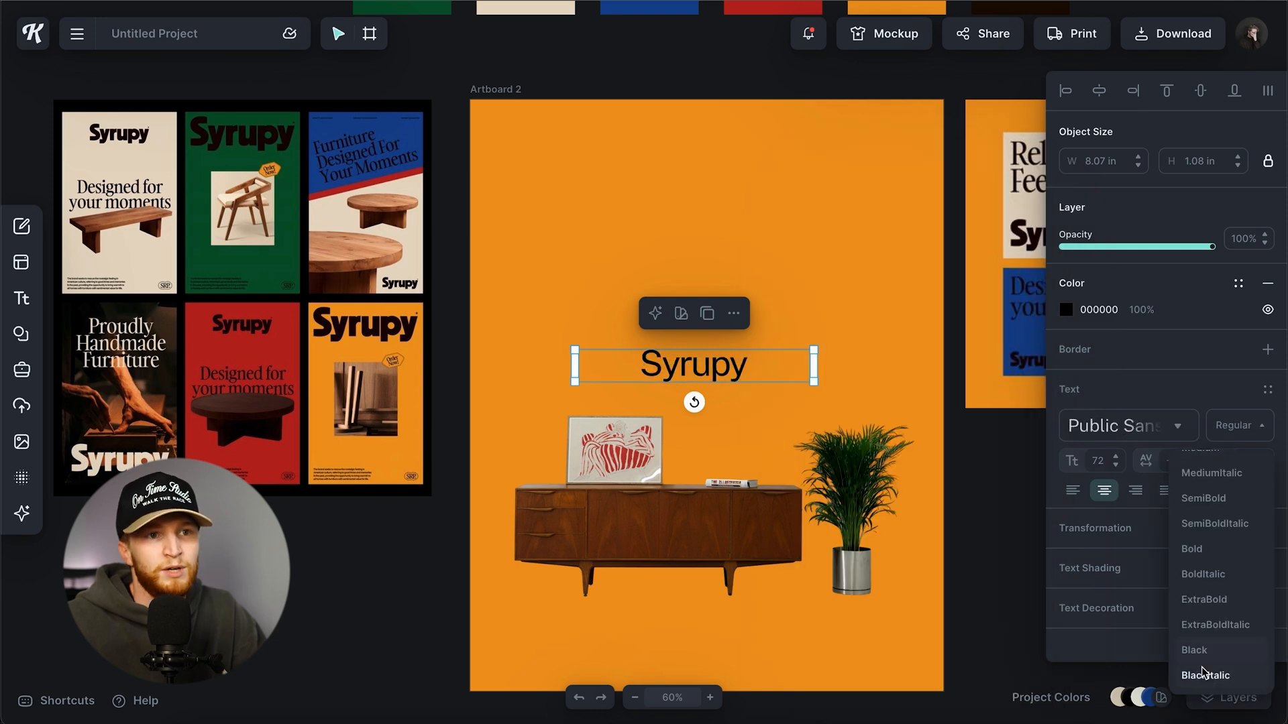
# Step: Look further through the sans serif typefaces and try Epilogue in Black weight on the Syrupy headline
pyautogui.click(1113, 429)
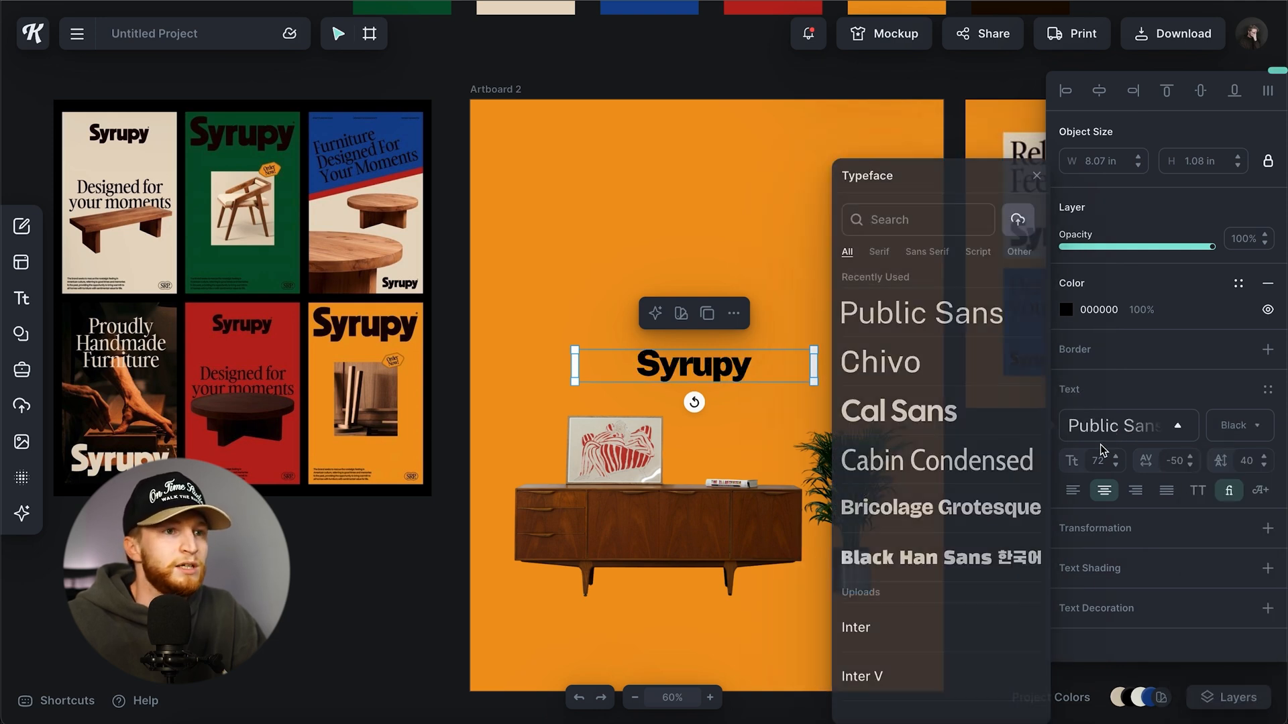
pyautogui.scroll(-10, 939, 436)
pyautogui.click(926, 251)
pyautogui.scroll(-10, 912, 536)
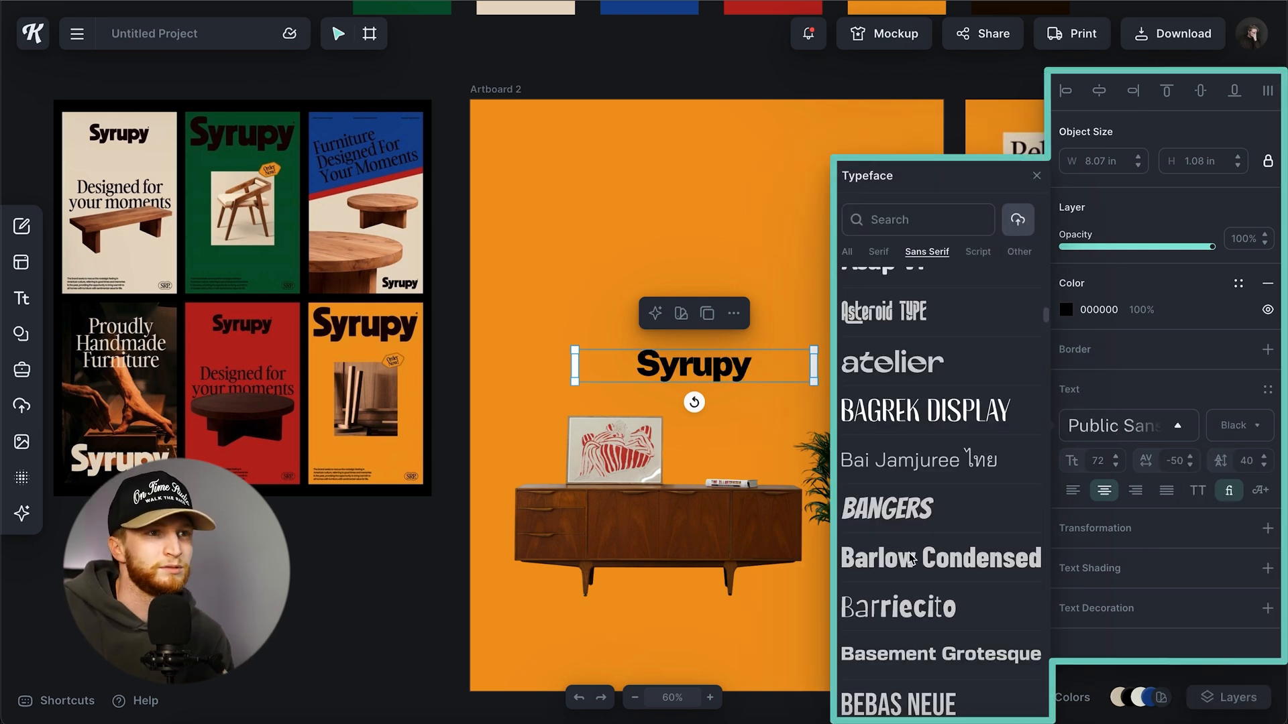
pyautogui.scroll(-10, 911, 557)
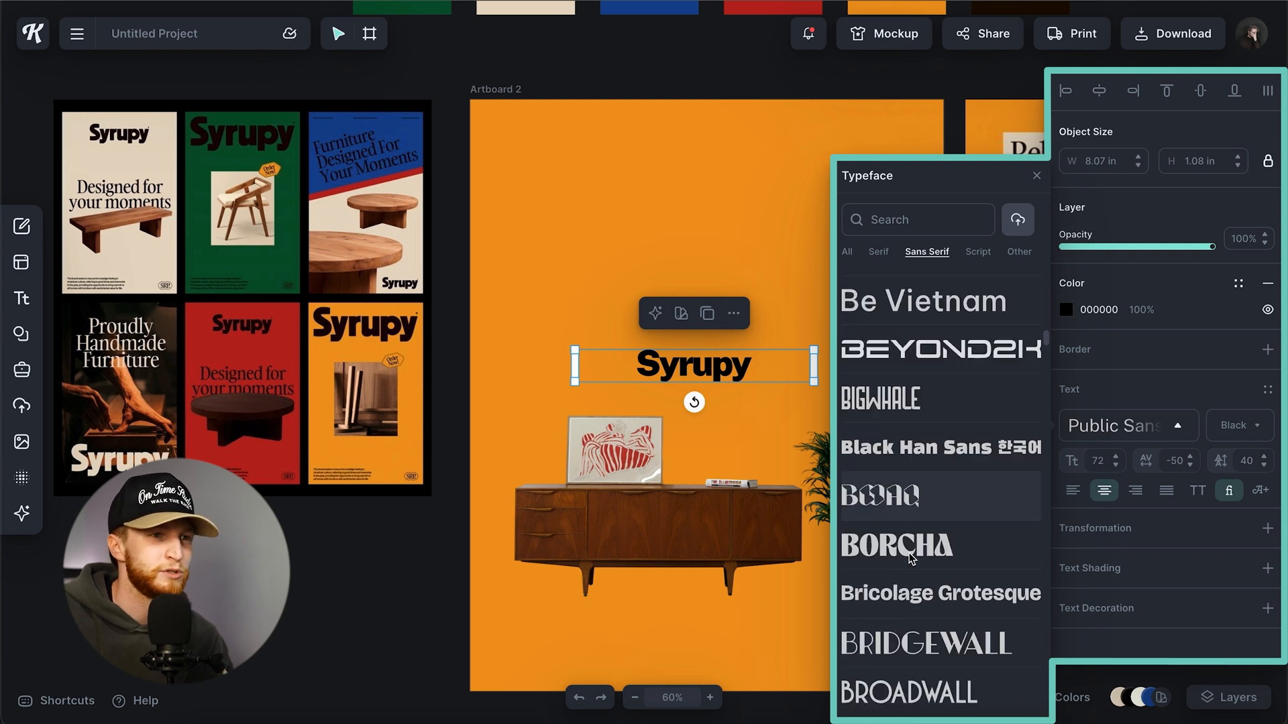
pyautogui.scroll(-10, 910, 557)
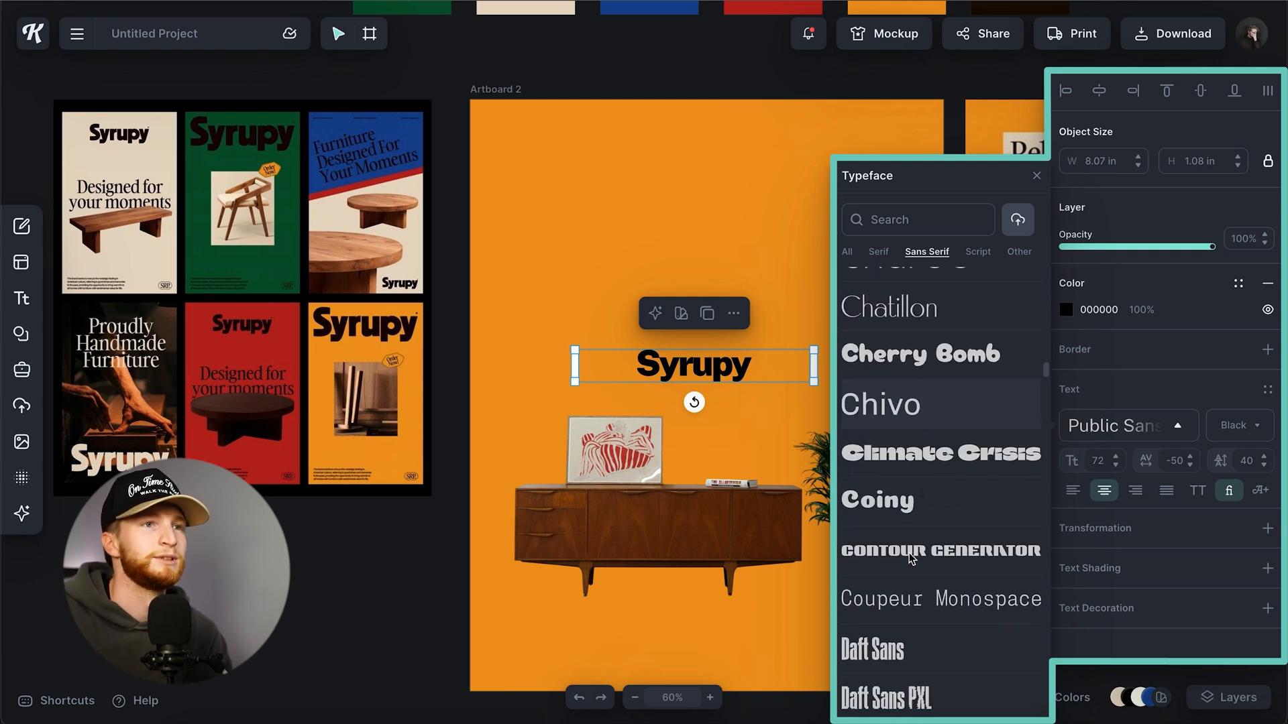
pyautogui.click(898, 397)
pyautogui.click(1240, 425)
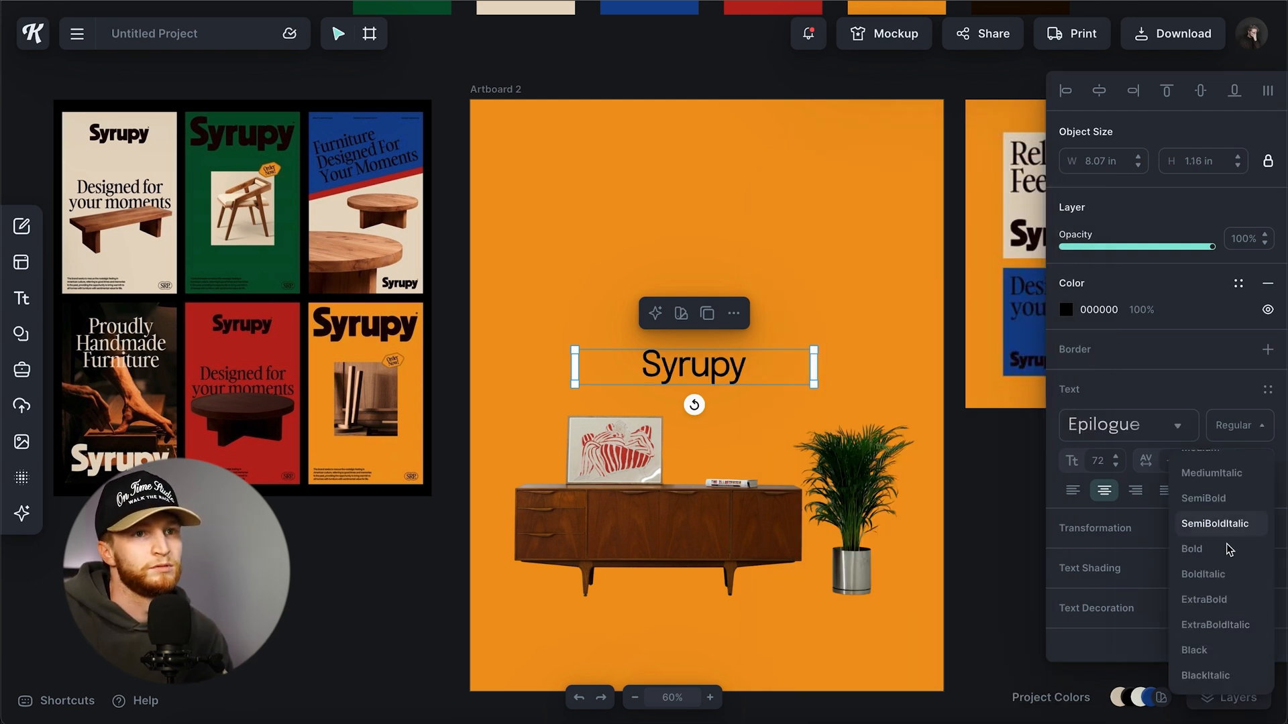
pyautogui.click(1193, 650)
# Step: Try the sans serif typeface Familjen Grotesk in Bold weight on the Syrupy headline
pyautogui.click(1110, 426)
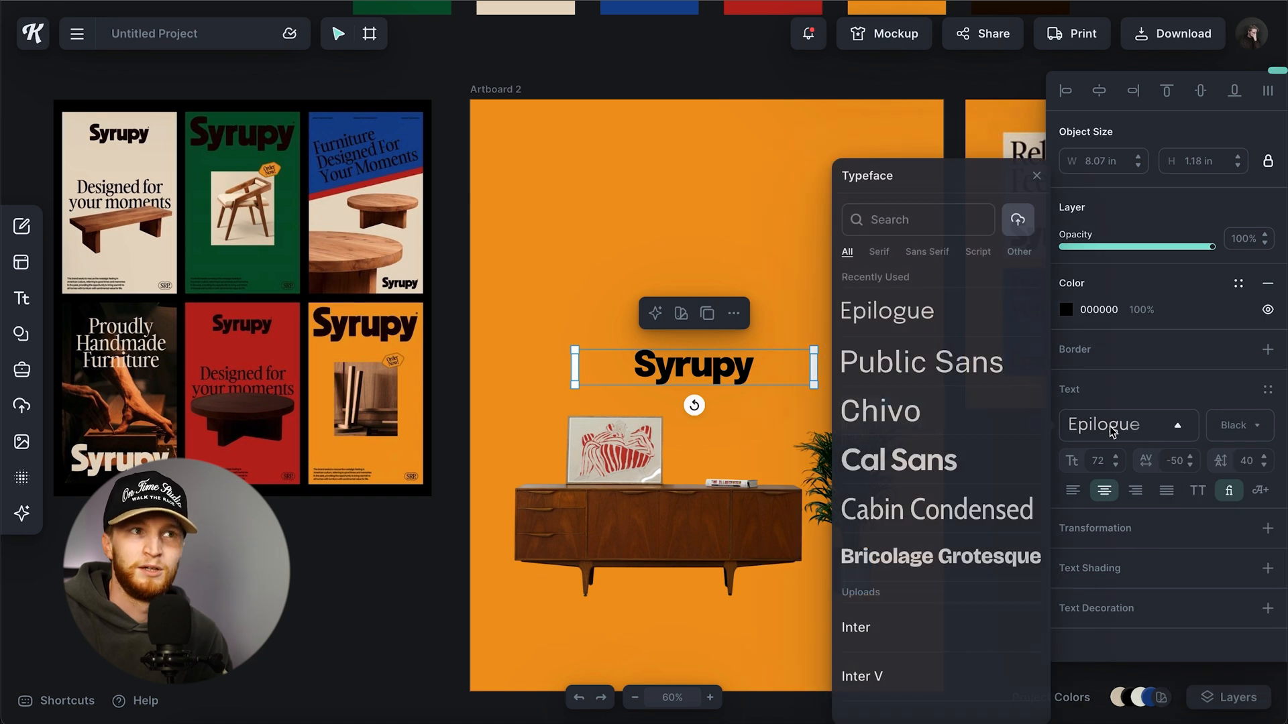
pyautogui.click(927, 252)
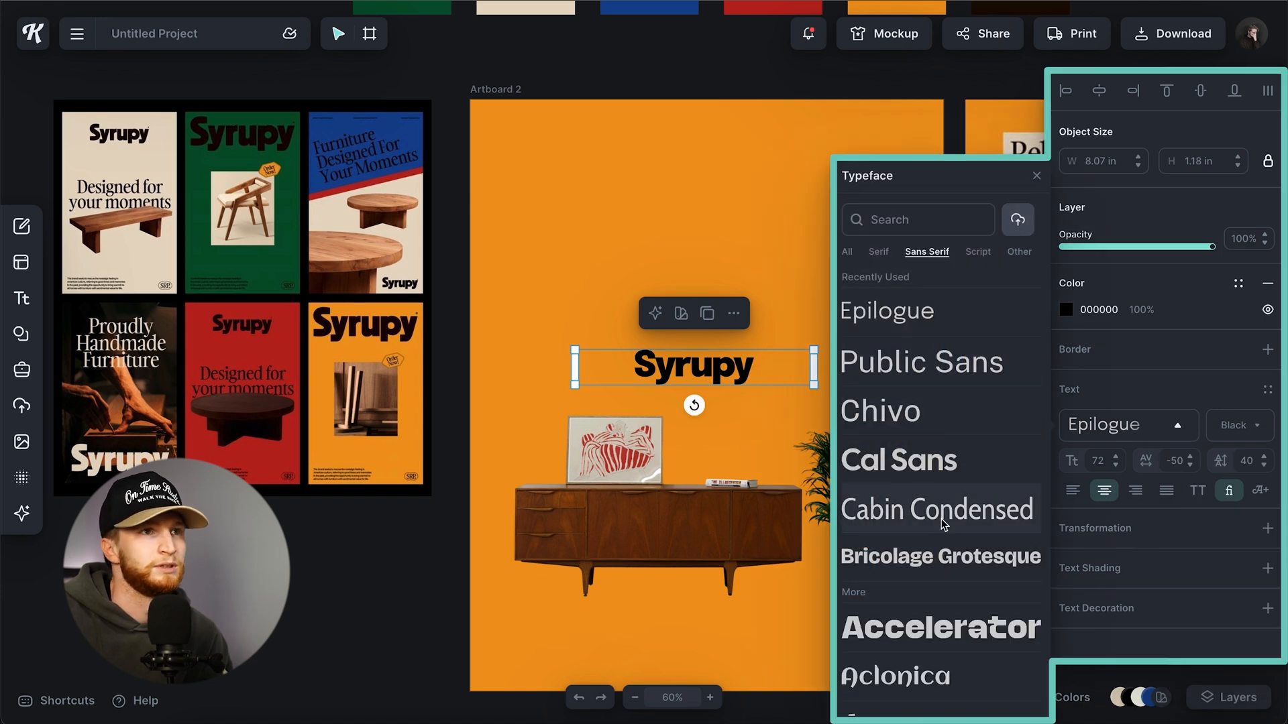
pyautogui.scroll(-15, 922, 470)
pyautogui.click(924, 360)
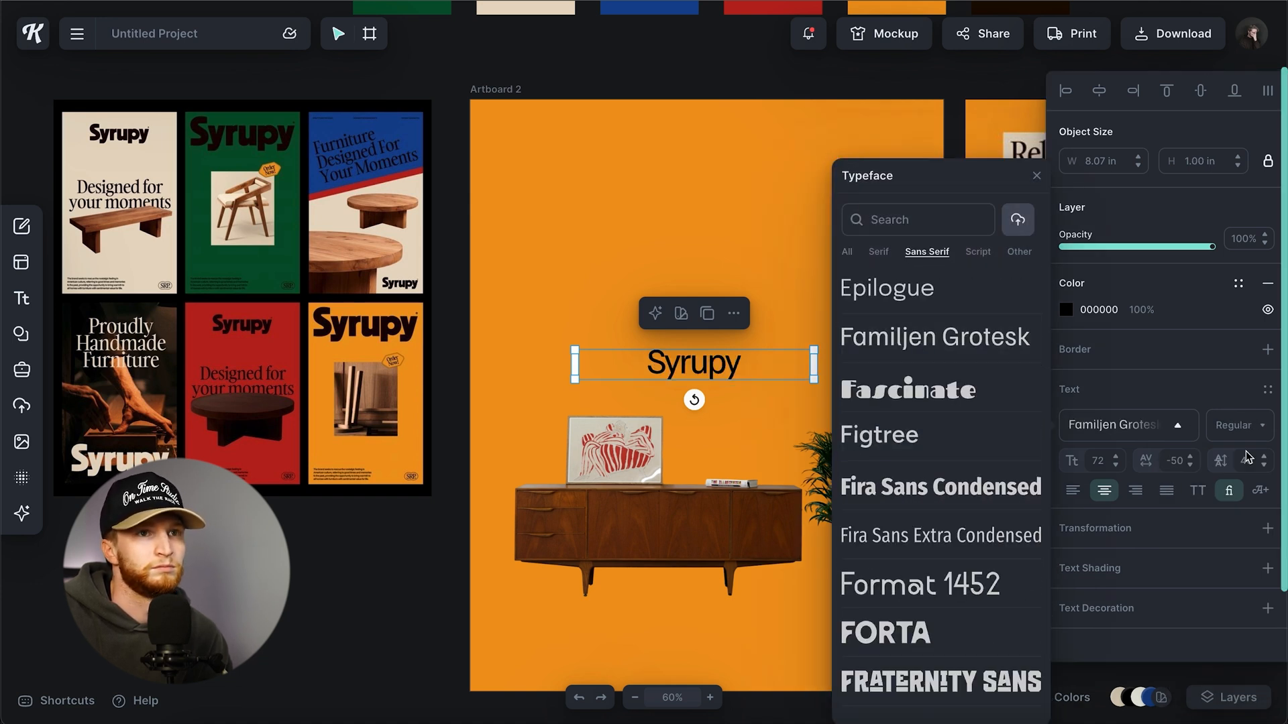
pyautogui.click(1245, 434)
# Step: Set the Syrupy headline in the sans serif typeface Murecho with Black weight
pyautogui.click(1138, 426)
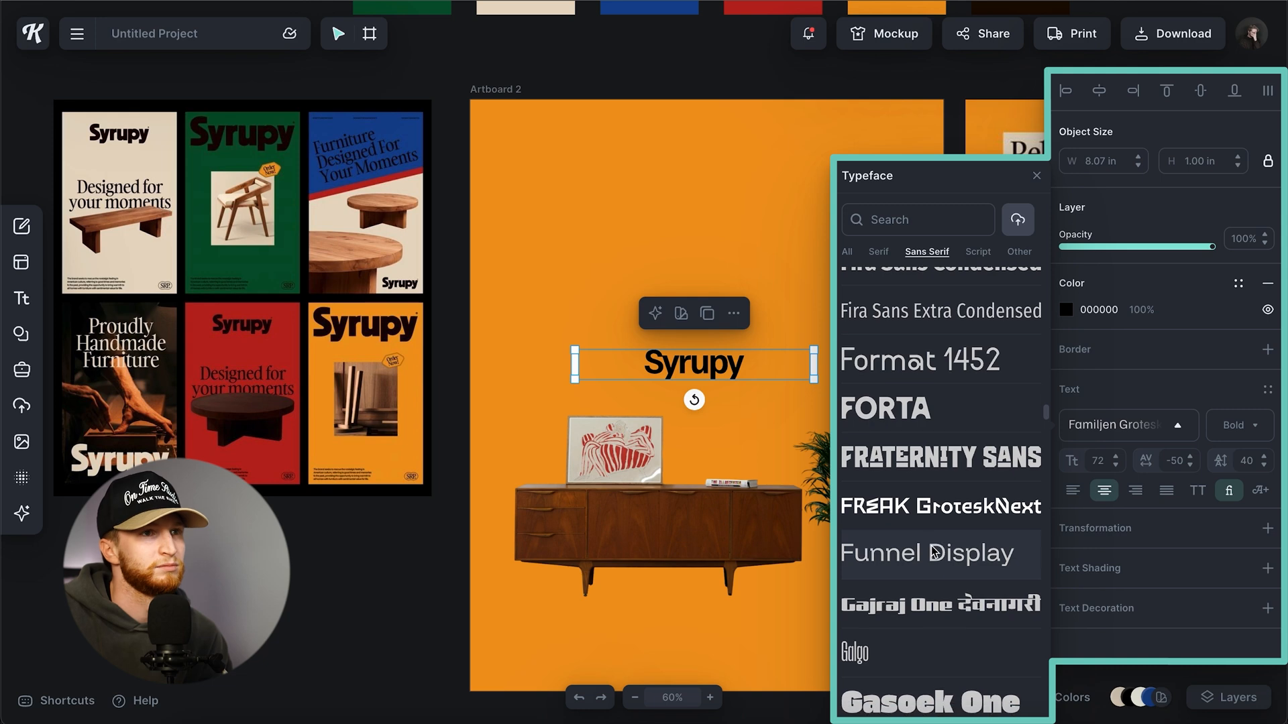
pyautogui.scroll(-10, 880, 467)
pyautogui.scroll(-20, 880, 465)
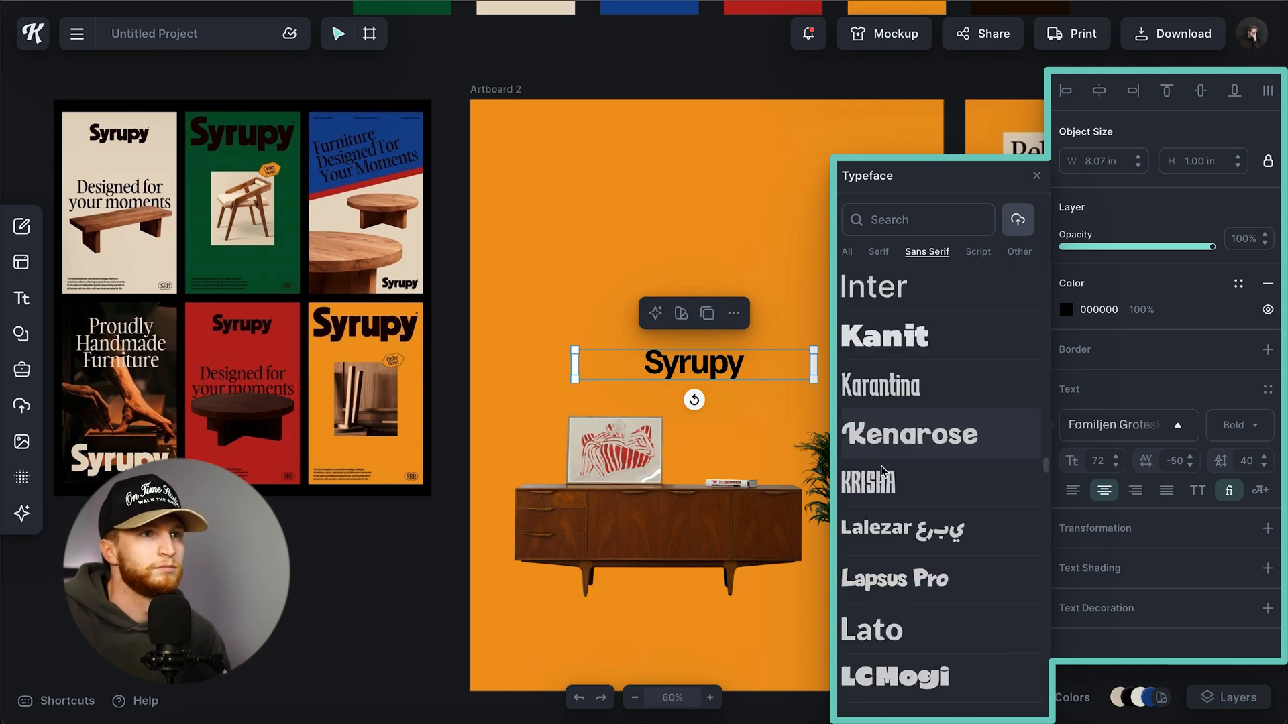
pyautogui.click(895, 421)
pyautogui.click(1240, 426)
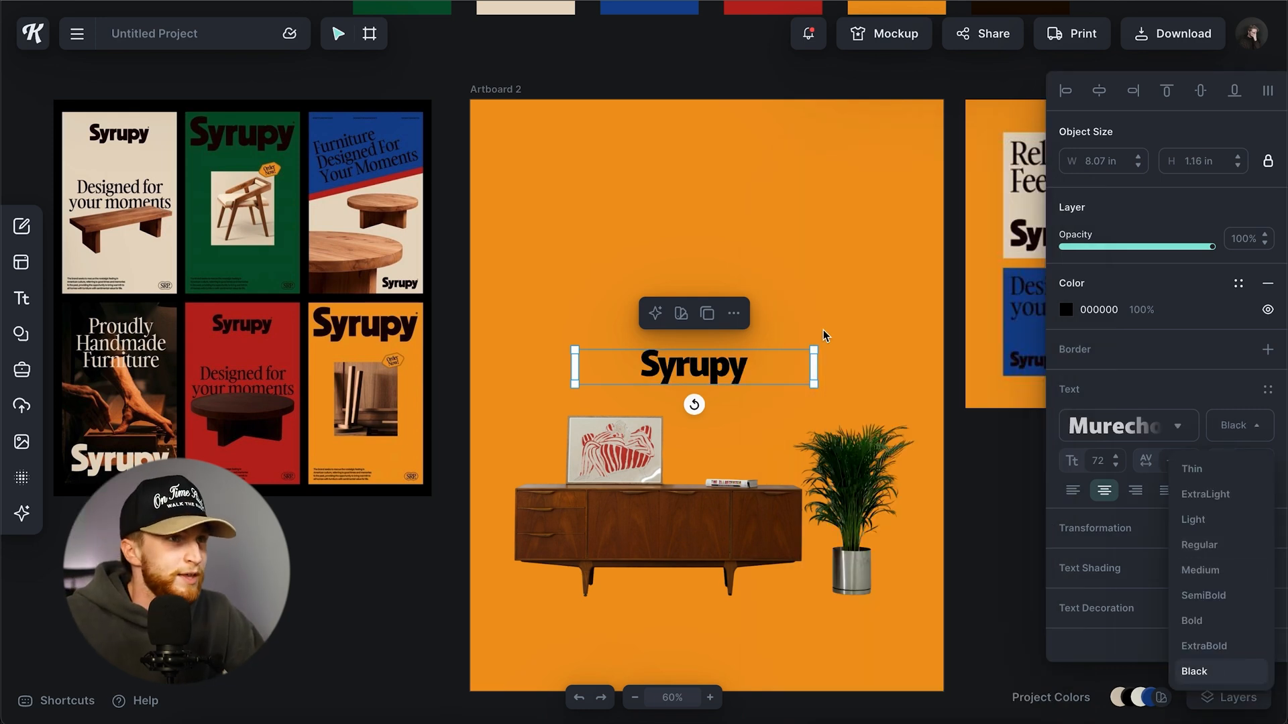
pyautogui.click(777, 322)
# Step: Enlarge the black Syrupy headline to font size 174 and move it into the empty area above the sideboard
pyautogui.click(805, 355)
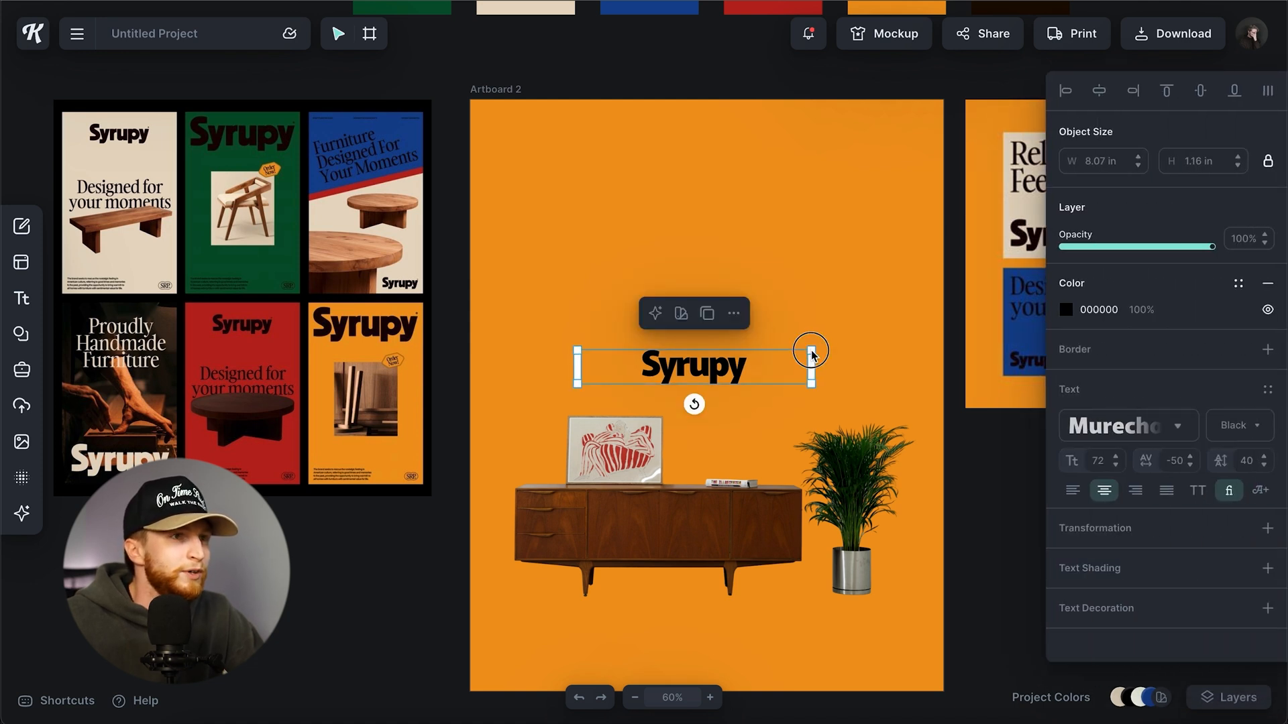
pyautogui.moveTo(811, 352); pyautogui.dragTo(951, 305)
pyautogui.moveTo(814, 373); pyautogui.dragTo(840, 213)
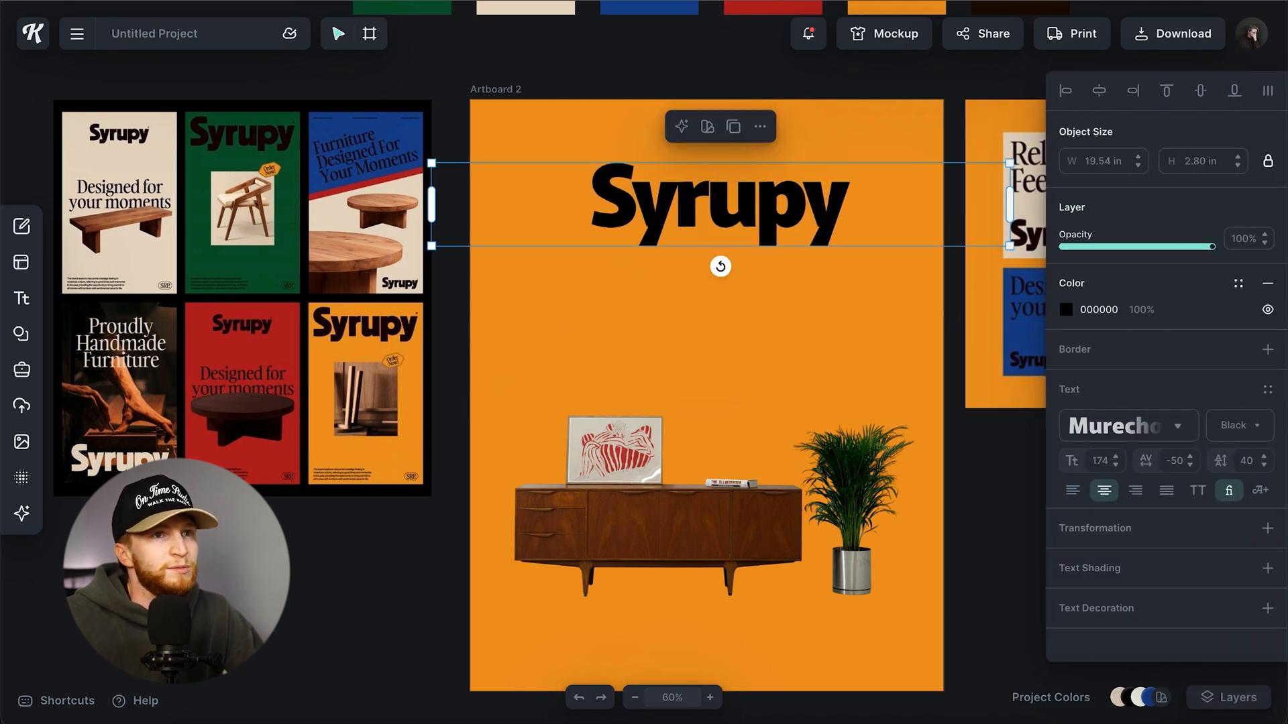
# Step: Tighten the Syrupy headline's letter spacing to -90
pyautogui.click(1181, 463)
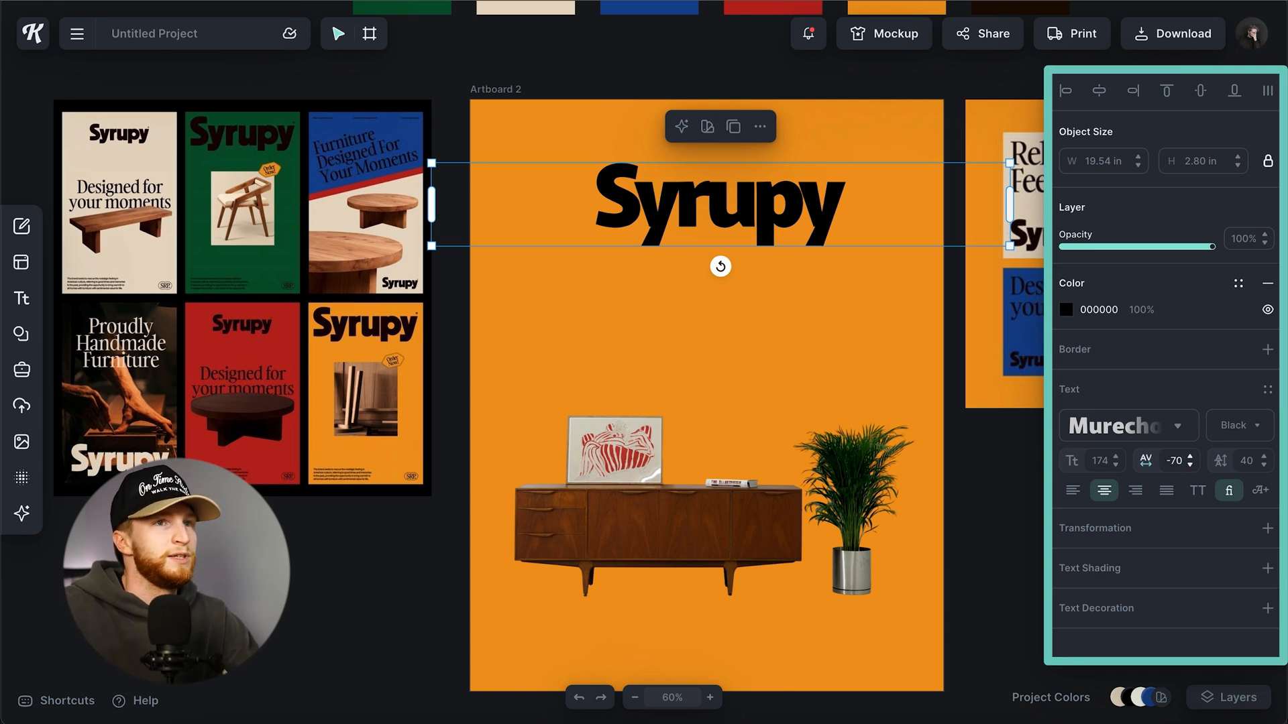
pyautogui.press('BackSpace')
pyautogui.write('-')
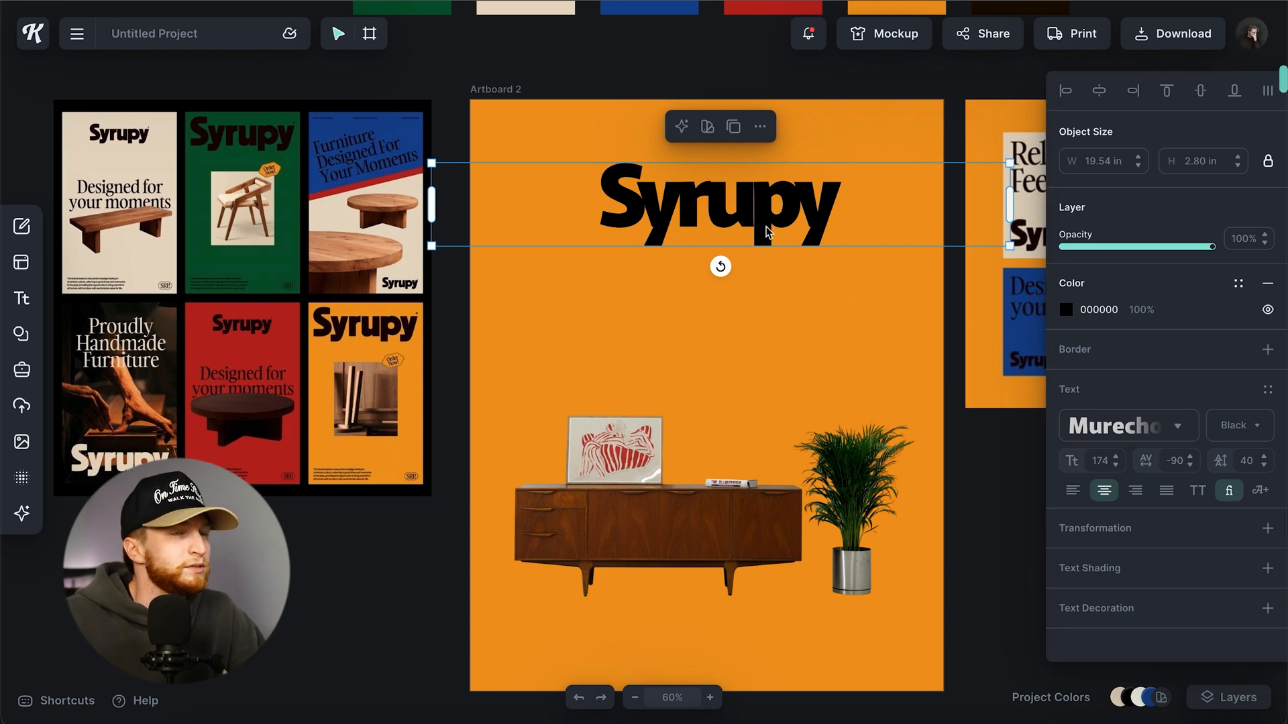
pyautogui.click(839, 138)
# Step: Replace the headline text with Mid Century, broken onto two lines
pyautogui.doubleClick(744, 208)
pyautogui.write('Mid Cent')
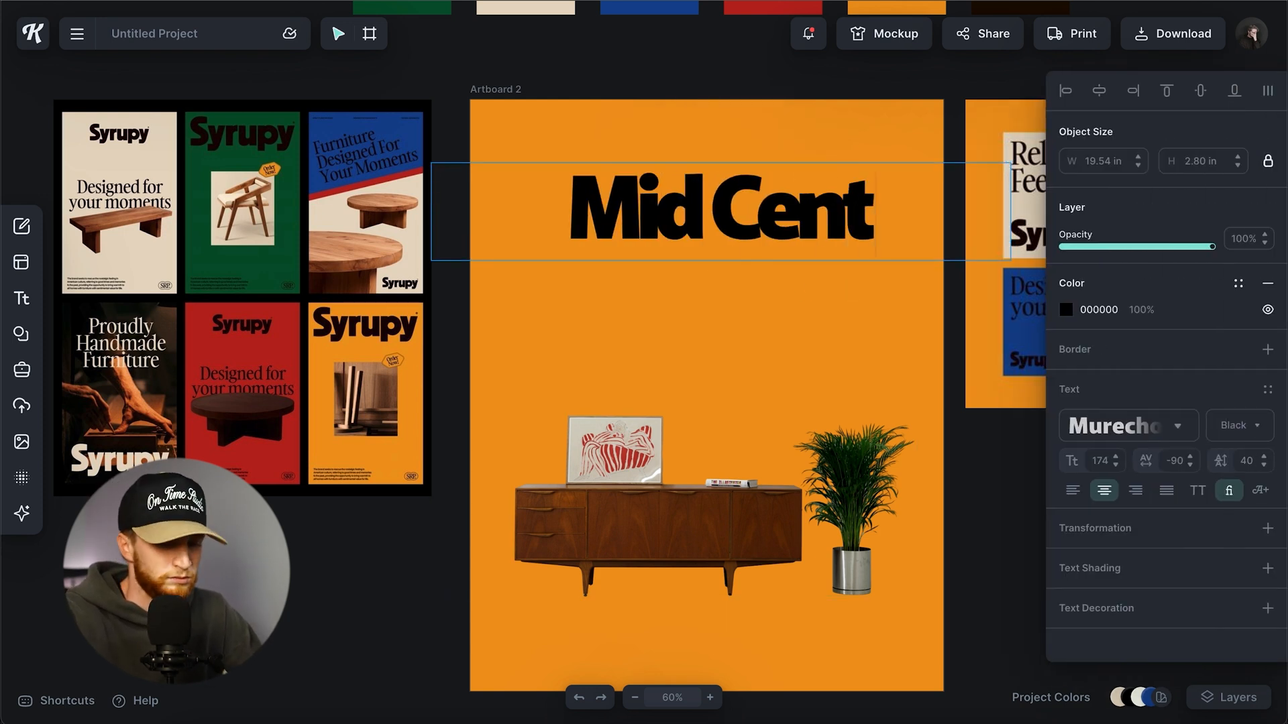
pyautogui.write('ury')
pyautogui.press('Left')
pyautogui.press('Left')
pyautogui.press('Left')
pyautogui.press('Left')
pyautogui.press('Left')
pyautogui.press('Left')
pyautogui.press('Left')
pyautogui.press('BackSpace')
pyautogui.press('Return')
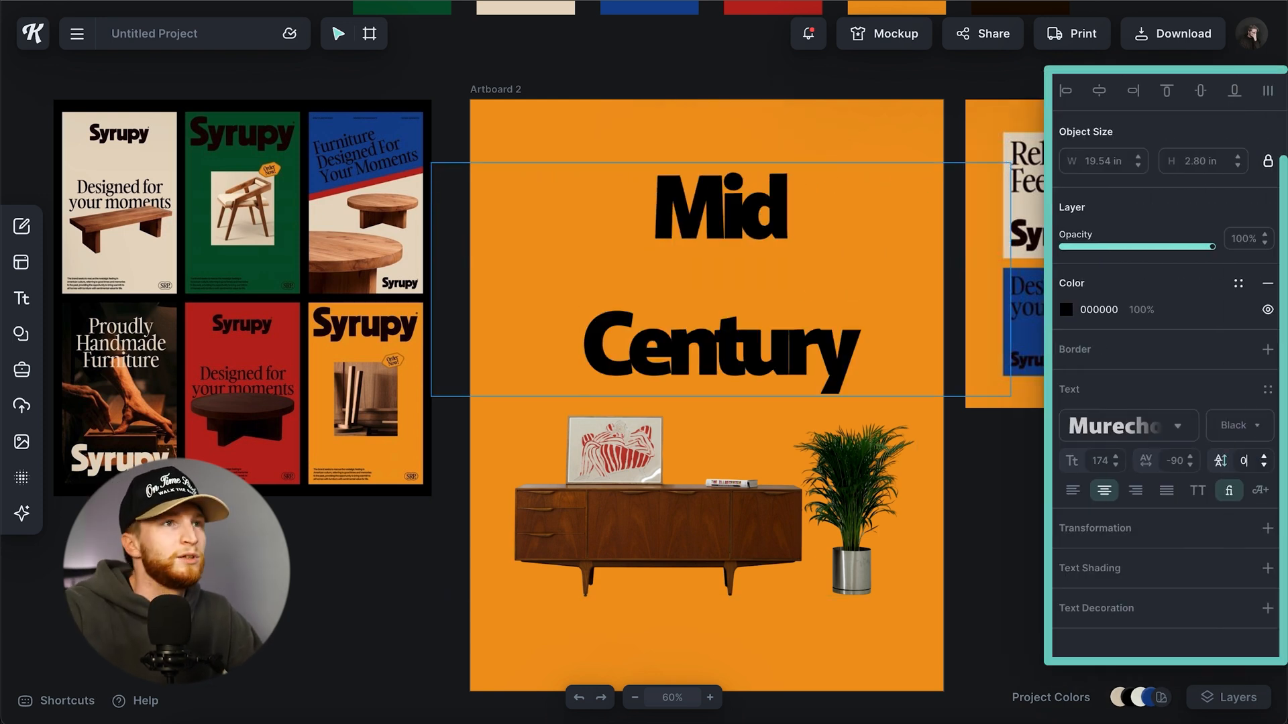
# Step: Set the Mid Century headline's line spacing to -30
pyautogui.write('0-30')
pyautogui.press('Return')
pyautogui.click(948, 437)
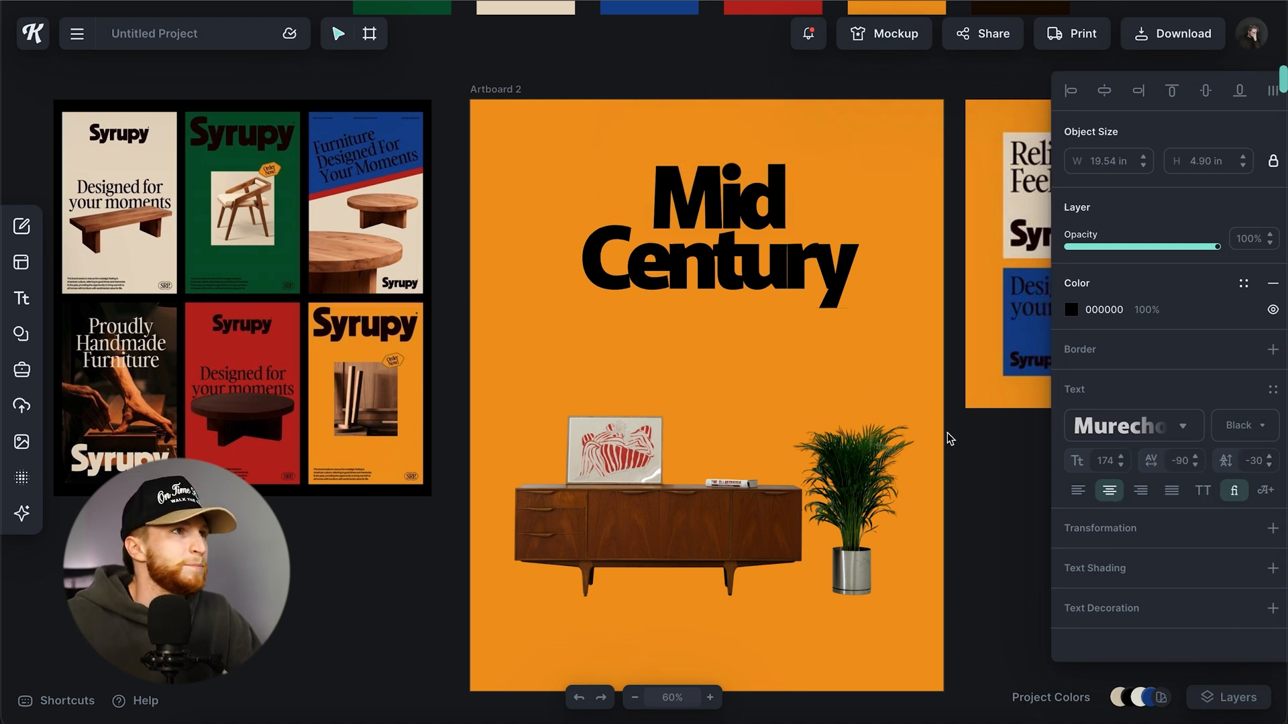
# Step: Narrow the Mid Century text box, enlarge the headline to font size 207 and centre it in the poster's upper area
pyautogui.moveTo(736, 210); pyautogui.dragTo(725, 216)
pyautogui.moveTo(994, 237); pyautogui.dragTo(857, 240)
pyautogui.moveTo(856, 302); pyautogui.dragTo(882, 319)
pyautogui.moveTo(783, 260); pyautogui.dragTo(783, 269)
pyautogui.click(819, 383)
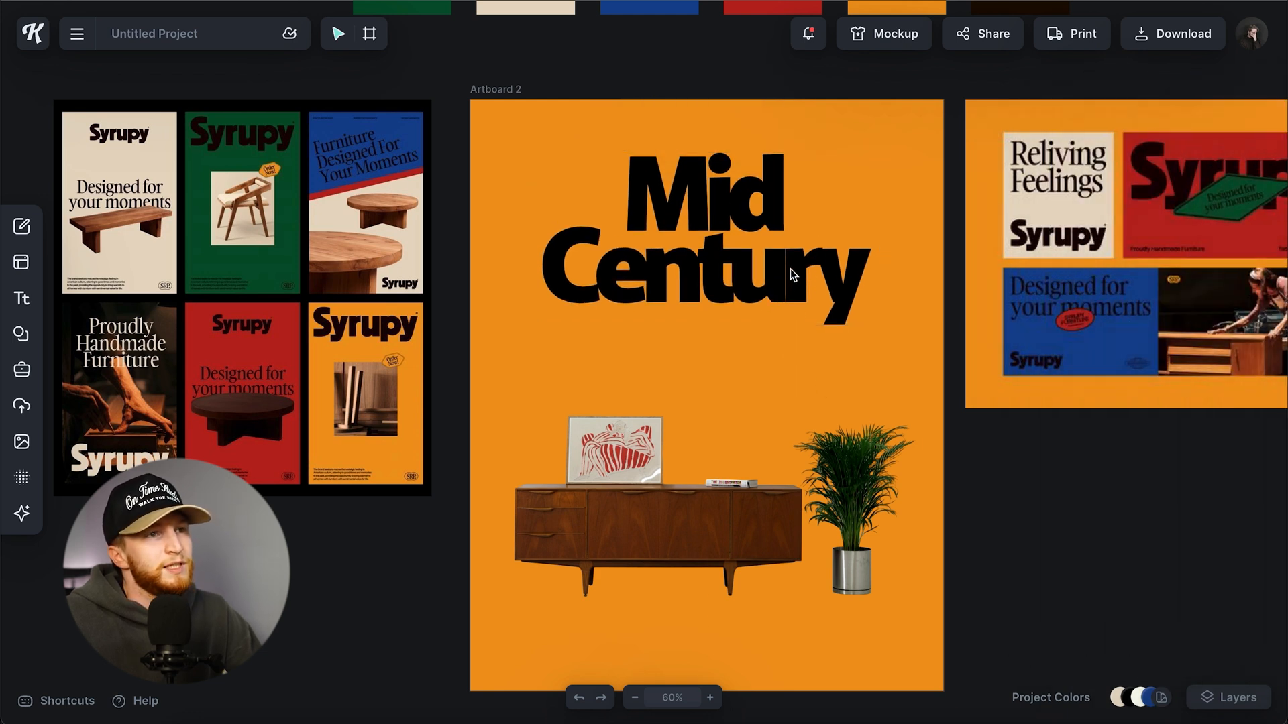
# Step: Try tighter letter spacings of -95 and -100 on the Mid Century headline
pyautogui.click(790, 268)
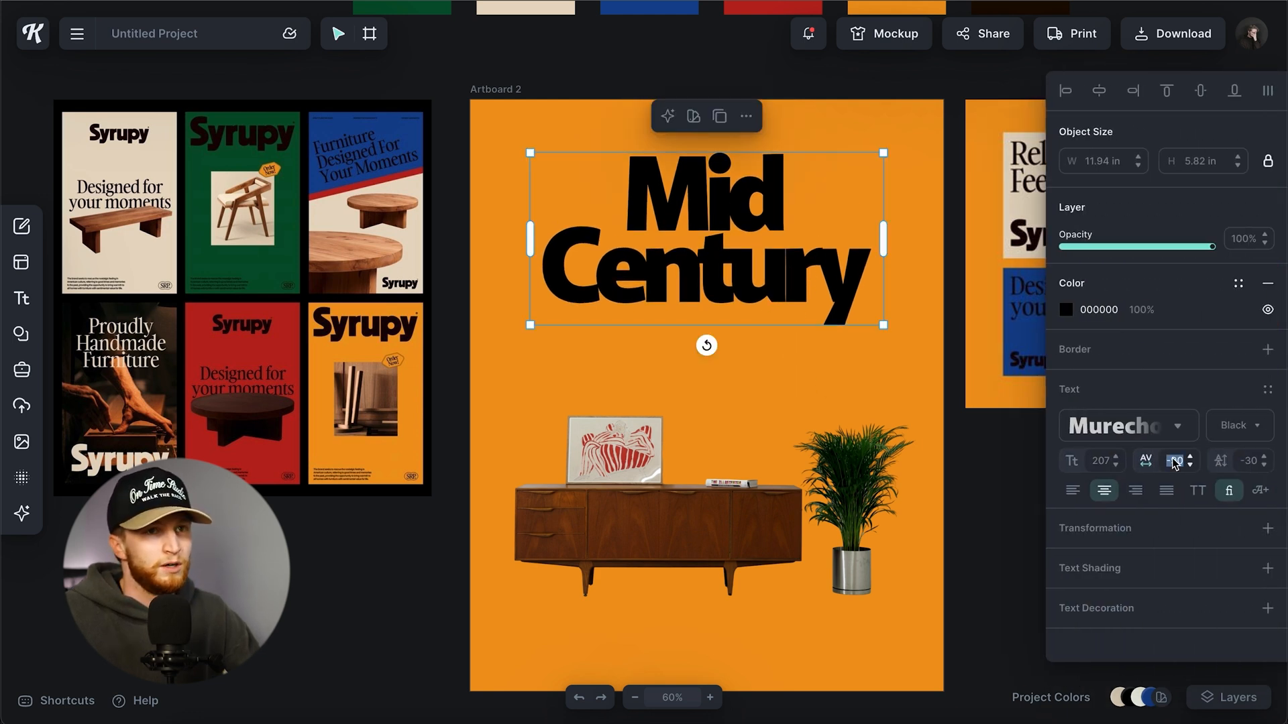
pyautogui.click(1174, 462)
pyautogui.write('-95')
pyautogui.press('Return')
pyautogui.write('-100')
pyautogui.press('Return')
pyautogui.click(976, 470)
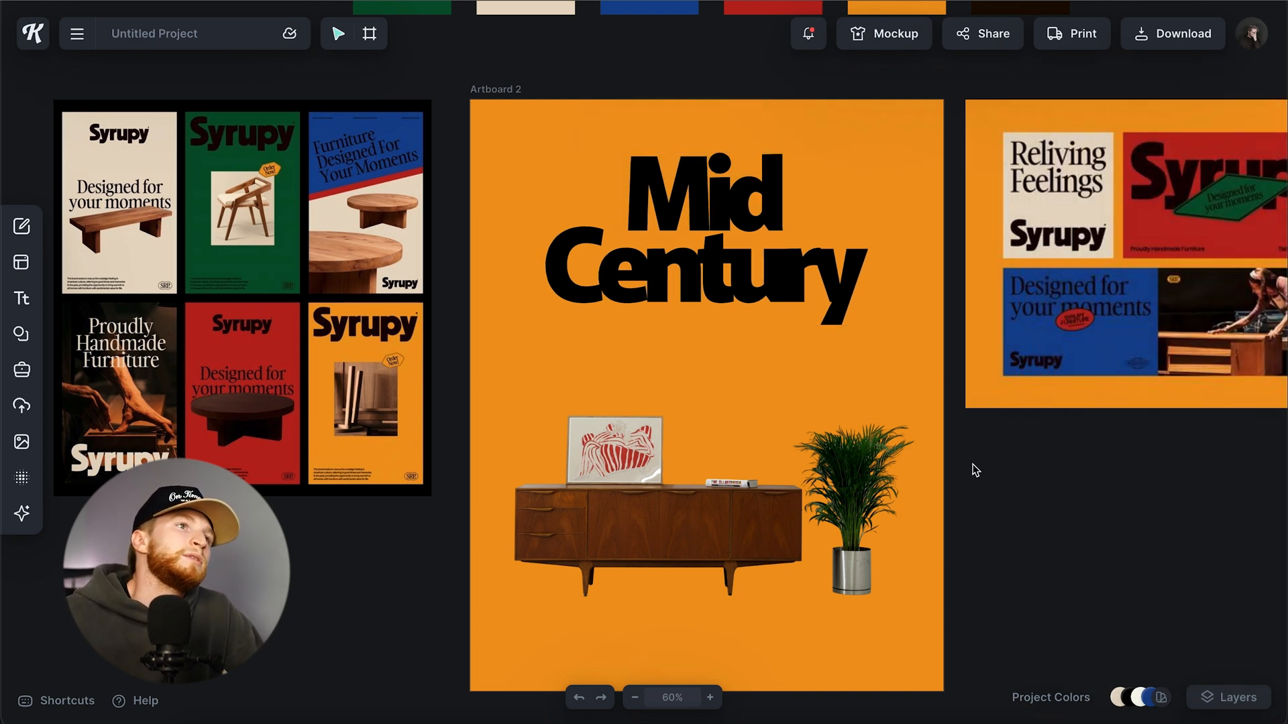
# Step: Try the Epilogue typeface in Black weight on the Mid Century headline, widening its text box to 13.31 in
pyautogui.click(837, 292)
pyautogui.click(1132, 425)
pyautogui.click(924, 405)
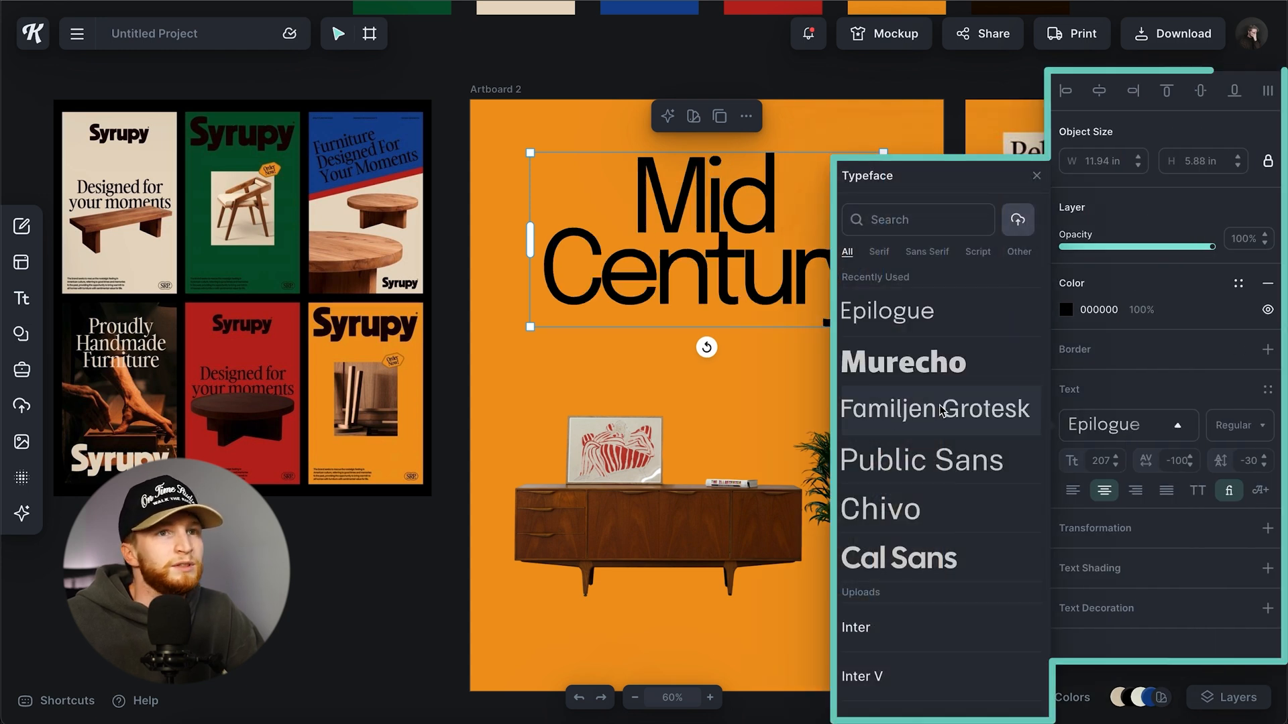
pyautogui.click(1238, 425)
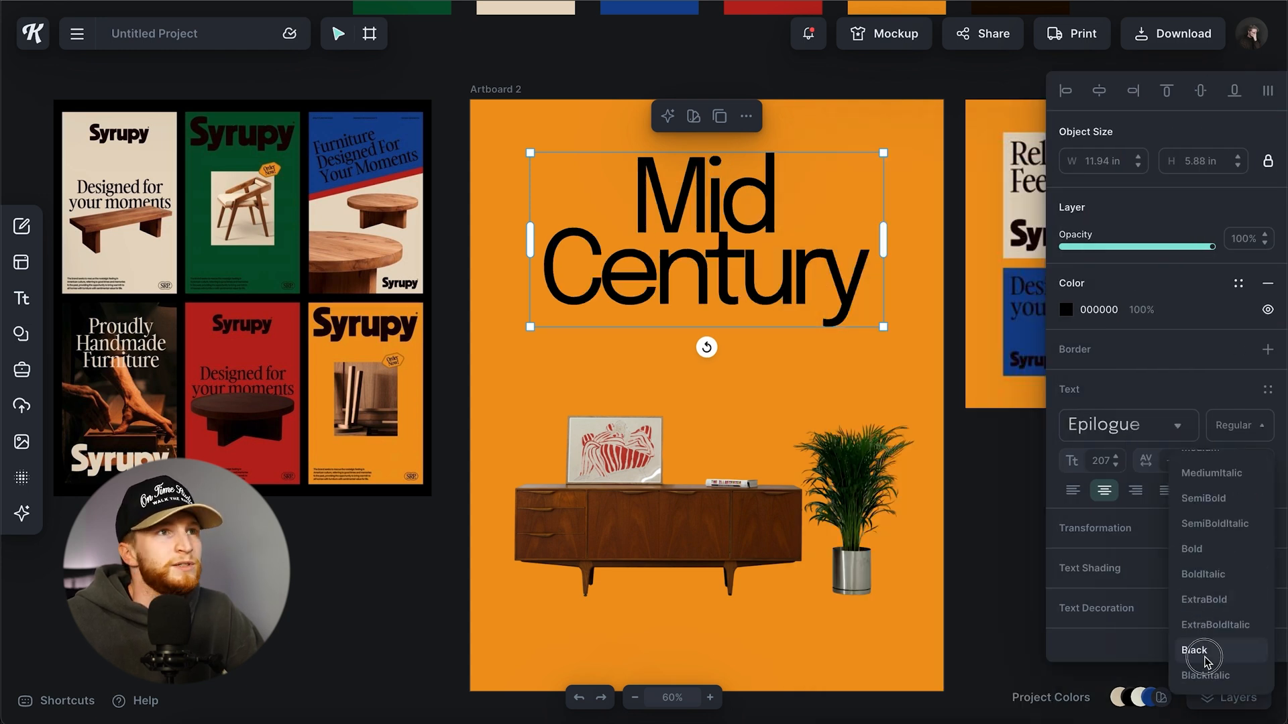
pyautogui.click(1205, 661)
pyautogui.moveTo(893, 288); pyautogui.dragTo(906, 277)
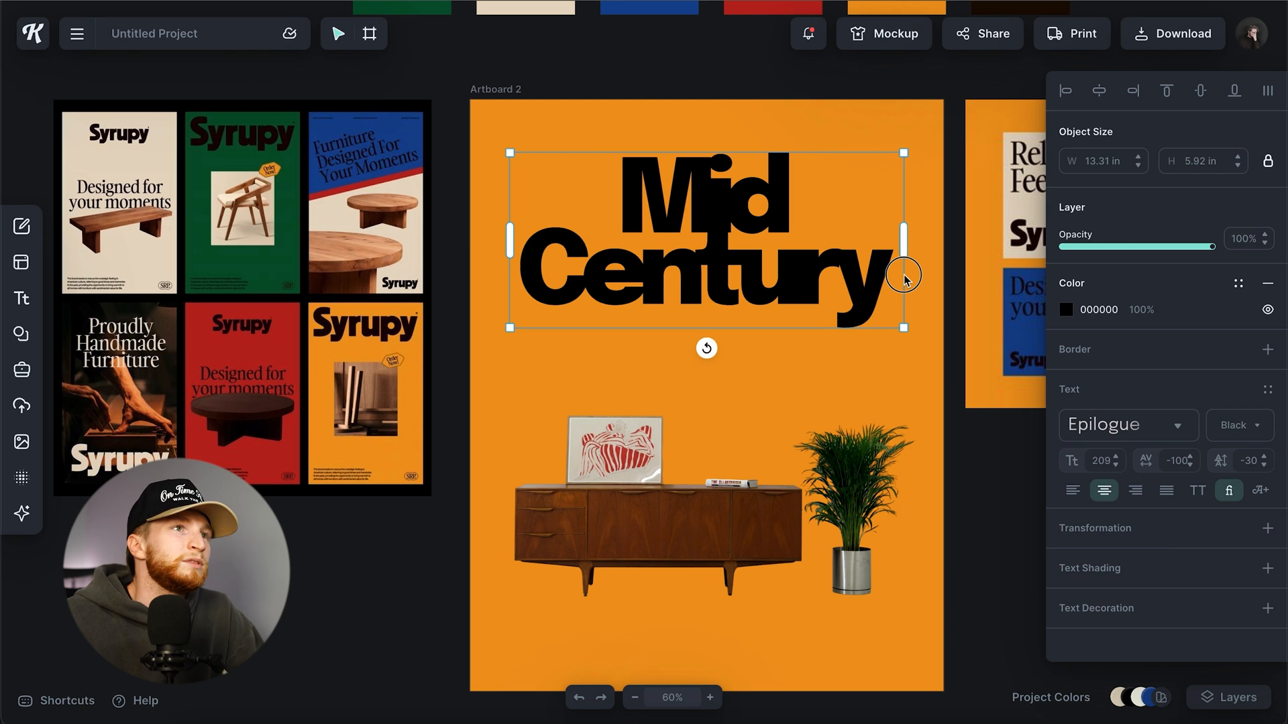
# Step: Try the Public Sans typeface in Black weight on the Mid Century headline
pyautogui.click(1108, 432)
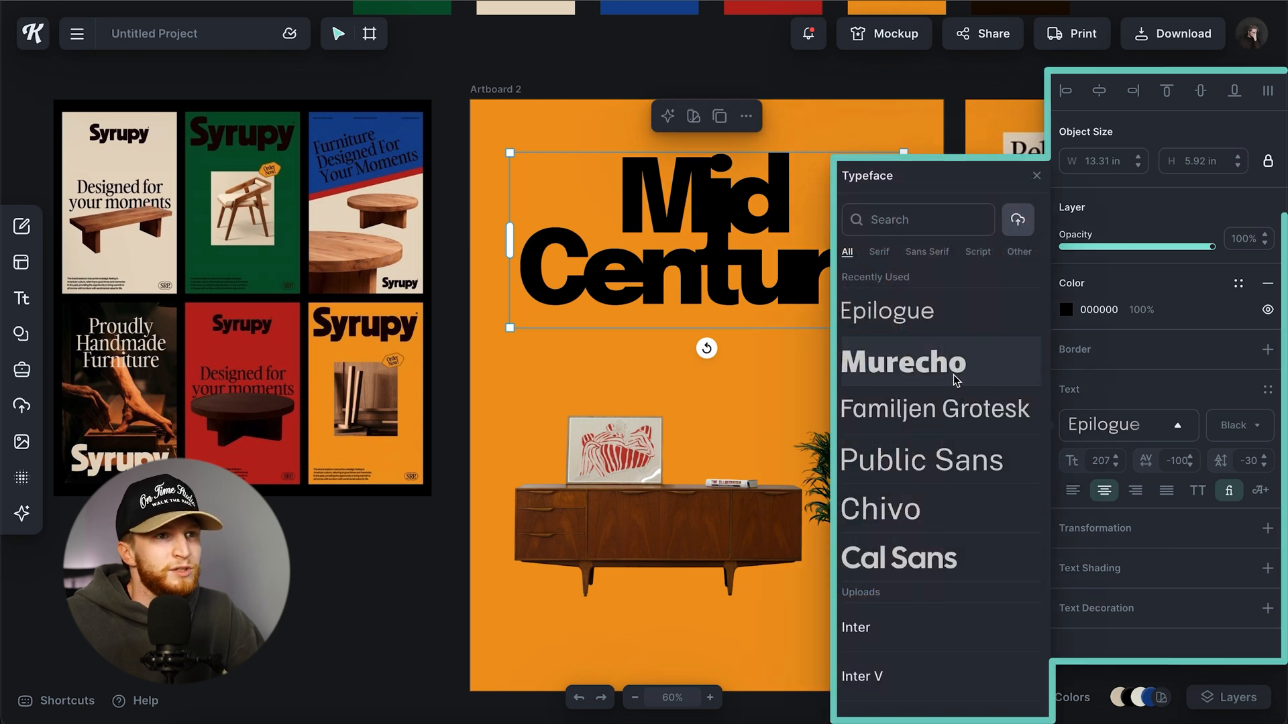
pyautogui.click(908, 467)
pyautogui.click(1239, 425)
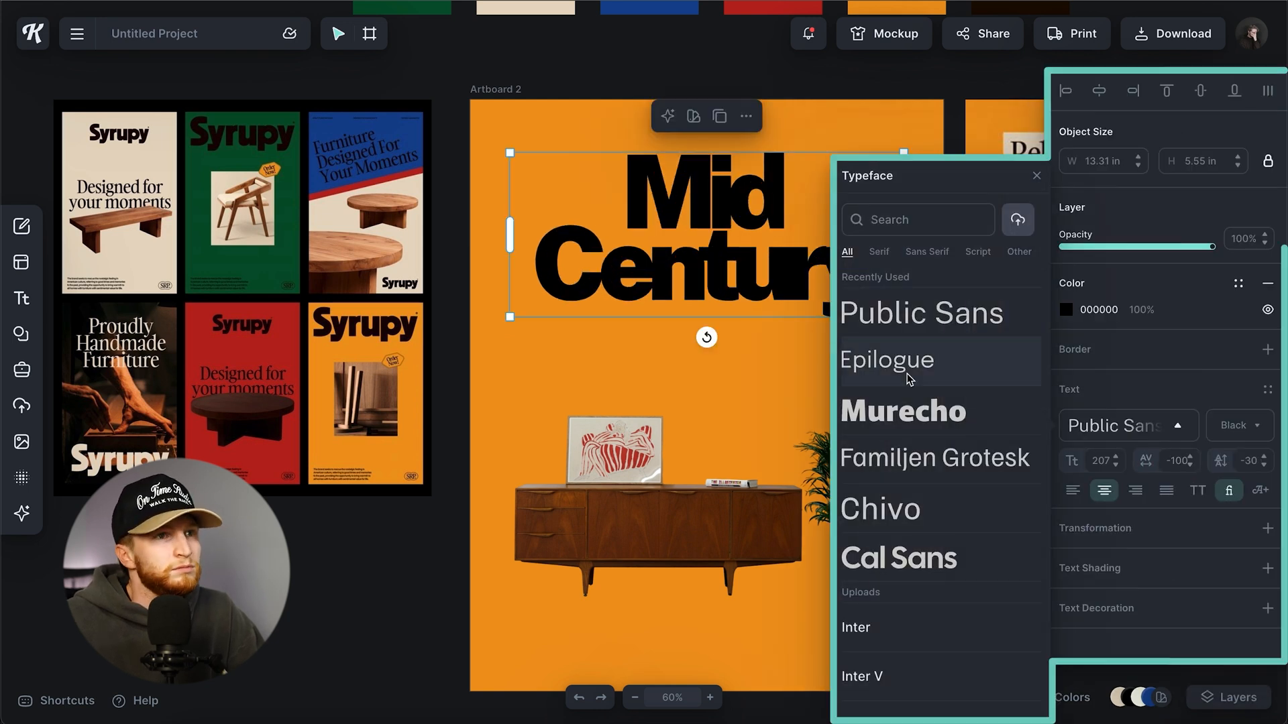
# Step: Set the Mid Century headline back to the Murecho typeface in Black weight
pyautogui.click(906, 410)
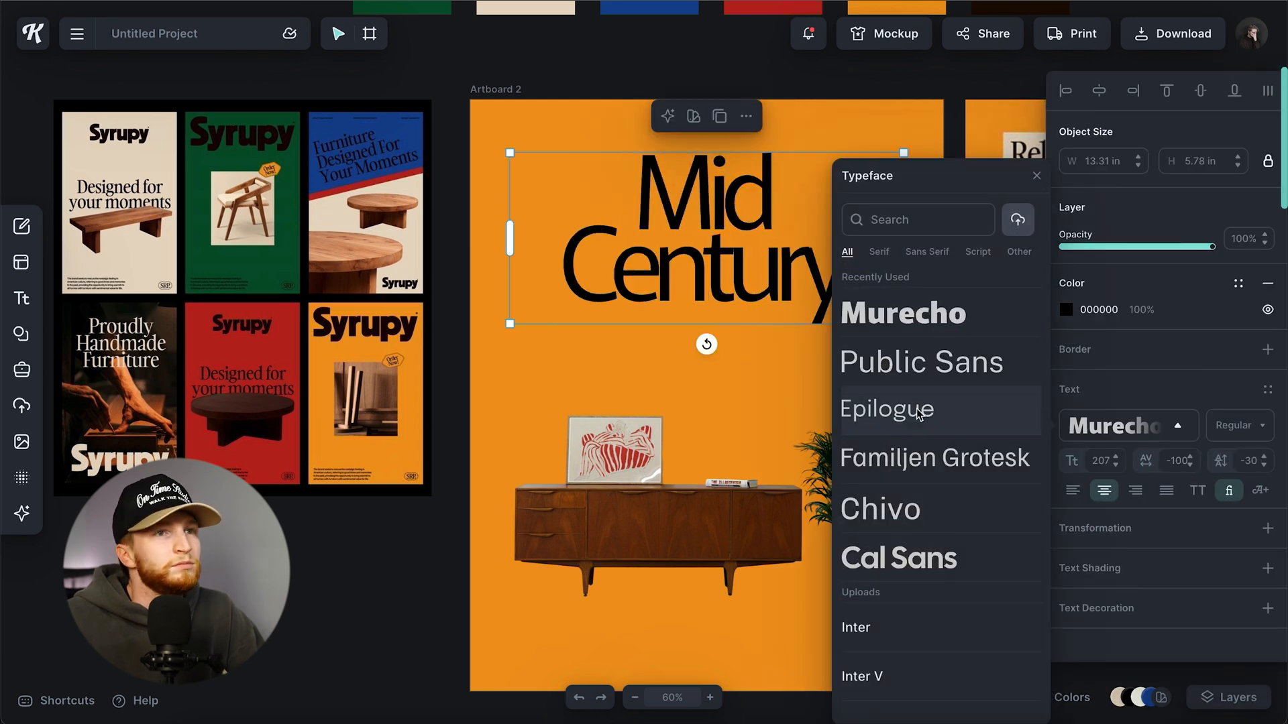
pyautogui.click(1239, 426)
pyautogui.click(1195, 675)
pyautogui.click(964, 486)
# Step: Loosen the Mid Century headline's letter spacing to -60
pyautogui.click(778, 256)
pyautogui.click(1181, 461)
pyautogui.write('-60')
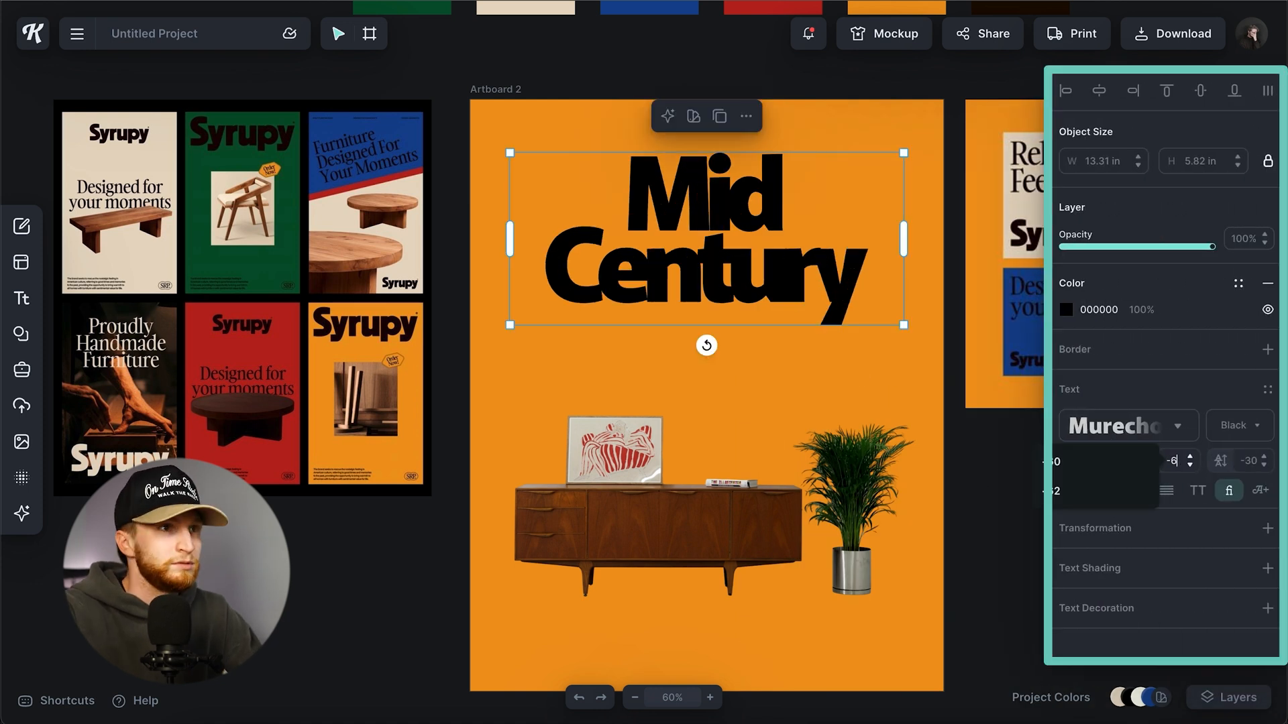
pyautogui.press('Return')
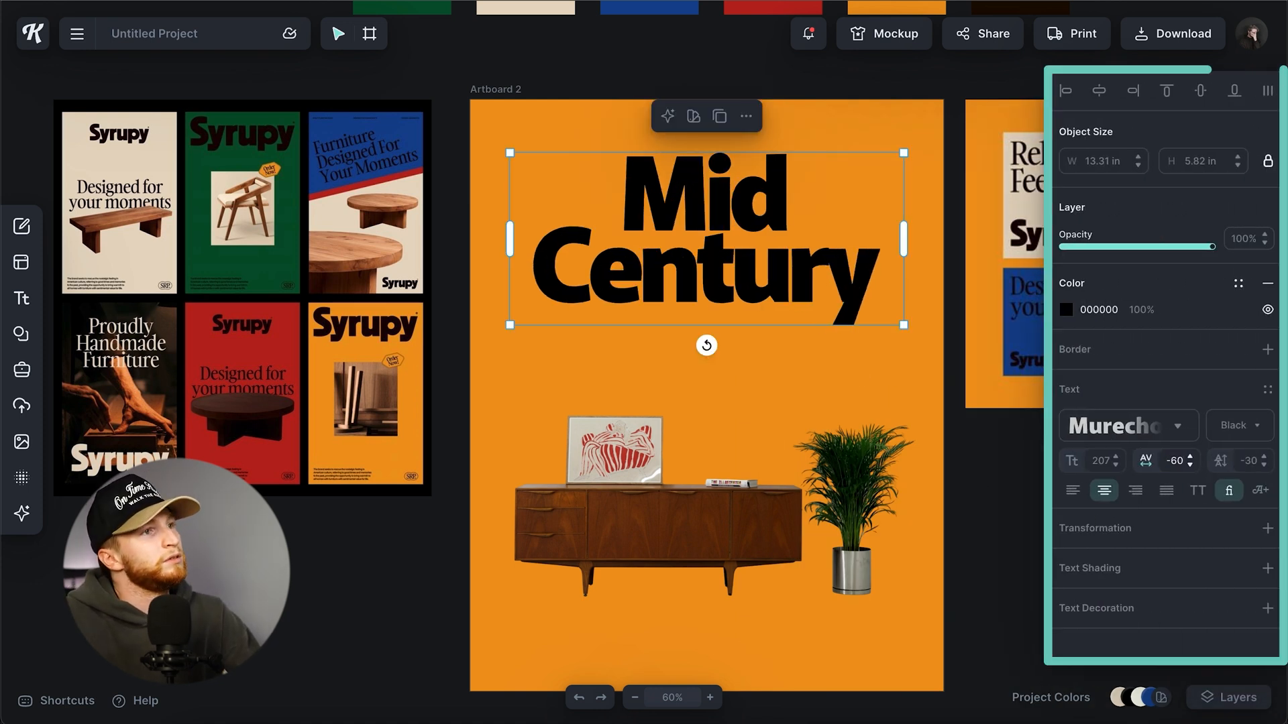
pyautogui.click(975, 472)
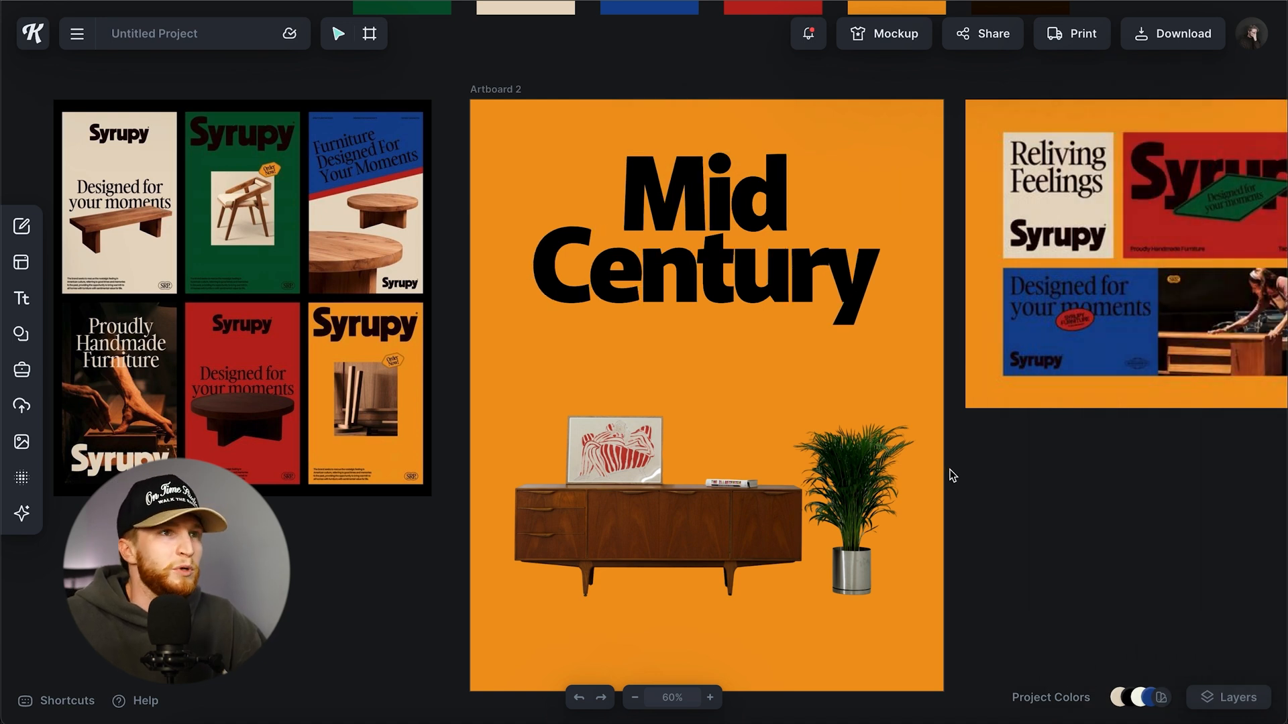
# Step: Undo the recent headline formatting, redo part of it, and try shortening Century to Cent. before restoring the full word
pyautogui.hotkey('ctrl', 'z')
pyautogui.hotkey('ctrl', 'shift', 'z')
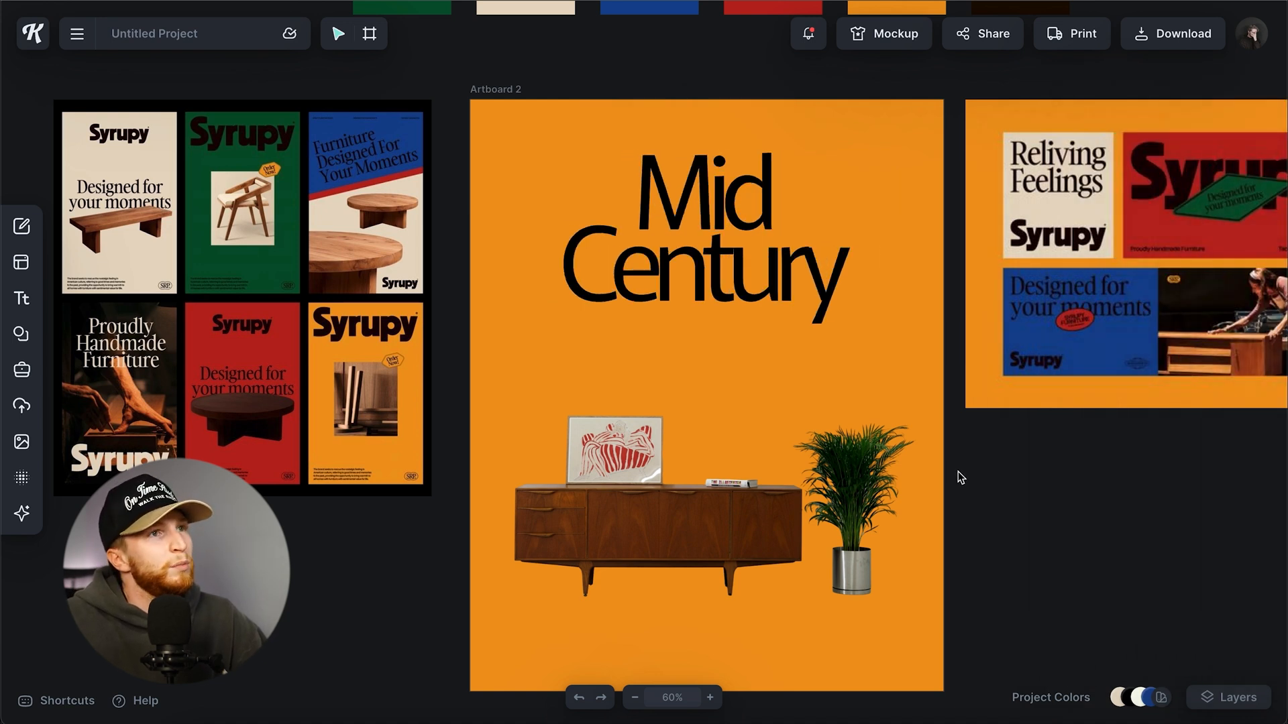
pyautogui.write('Cent.')
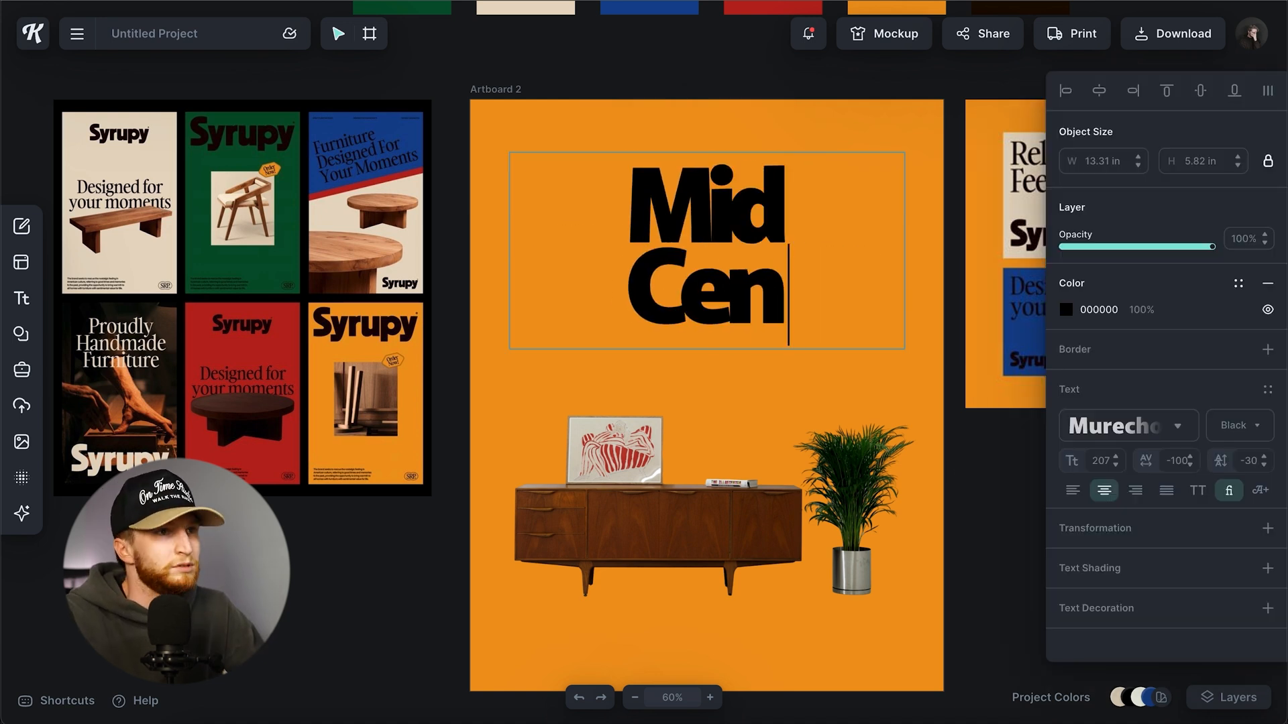
pyautogui.press('BackSpace')
pyautogui.press('BackSpace')
pyautogui.write('tury')
pyautogui.hotkey('ctrl', 'a')
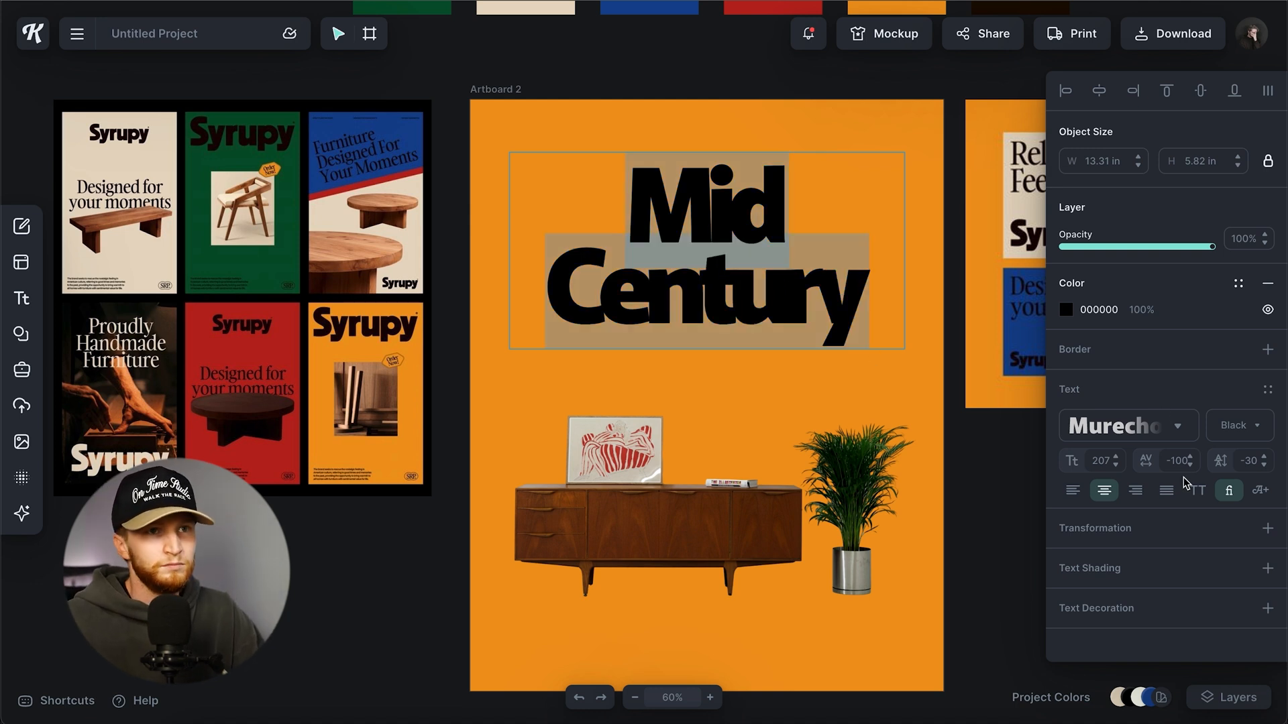
# Step: Try letter spacings of -70 and -300 on the Mid Century headline and settle on -60
pyautogui.write('-70')
pyautogui.press('Return')
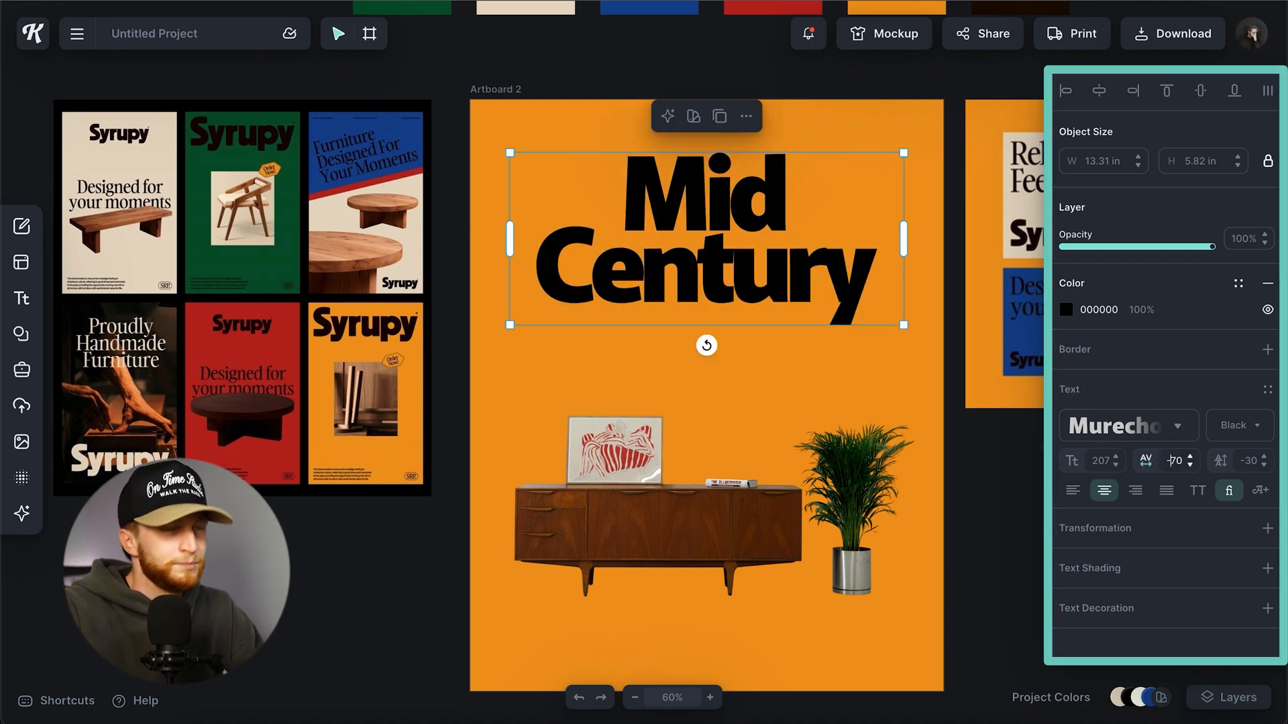
pyautogui.write('-300')
pyautogui.press('Return')
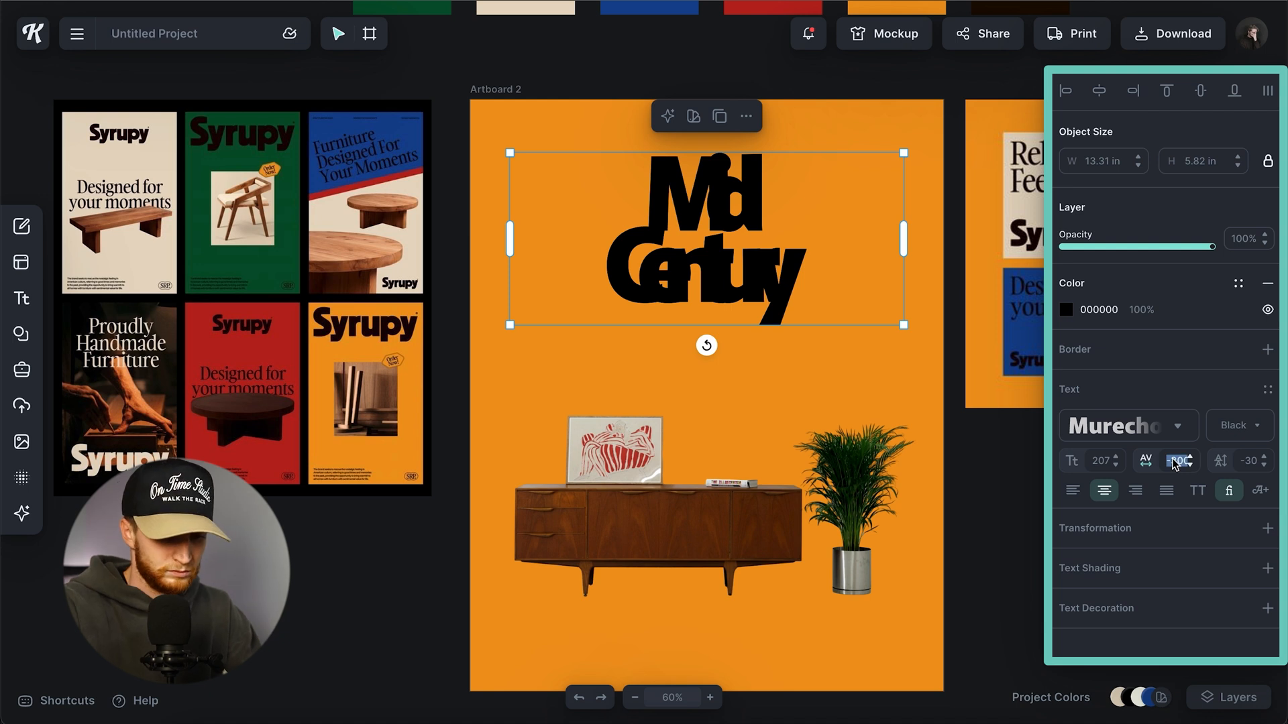
pyautogui.write('-60')
pyautogui.press('Return')
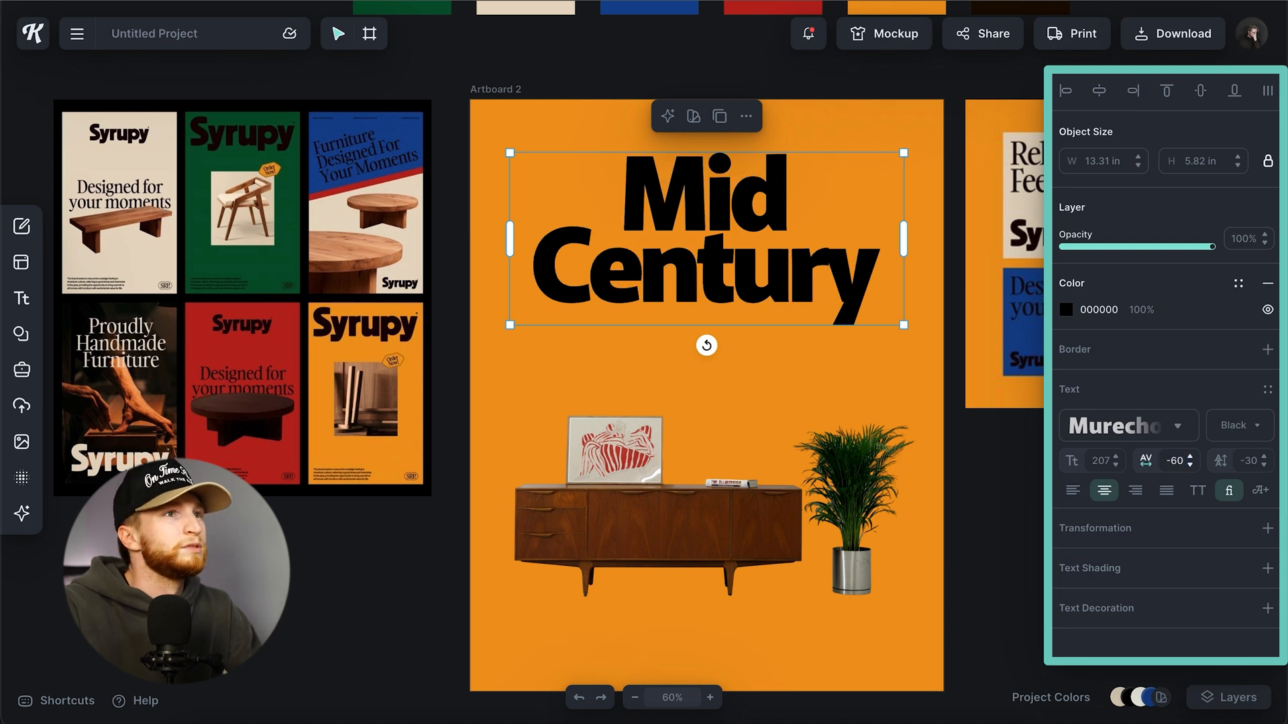
pyautogui.click(998, 450)
# Step: Scale the Mid Century headline down to font size 187 and nudge it slightly lower on the poster
pyautogui.click(812, 271)
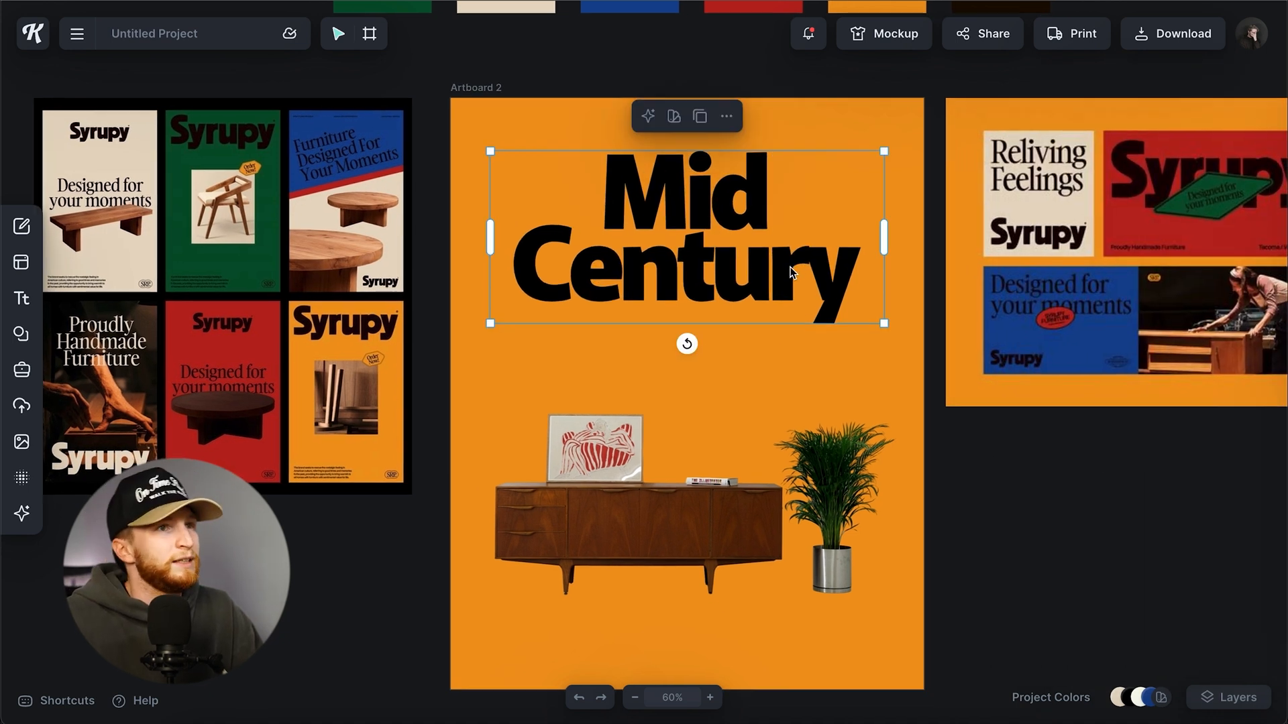
pyautogui.moveTo(884, 321); pyautogui.dragTo(847, 310)
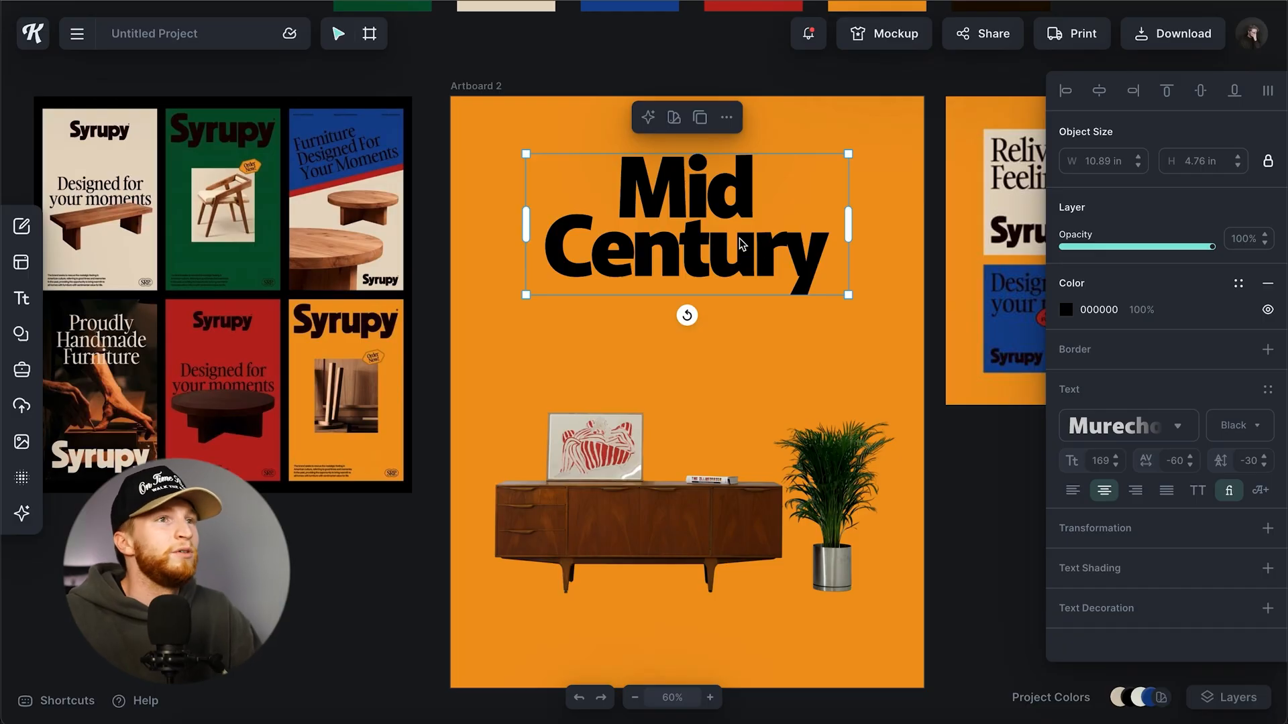
pyautogui.moveTo(850, 302); pyautogui.dragTo(861, 314)
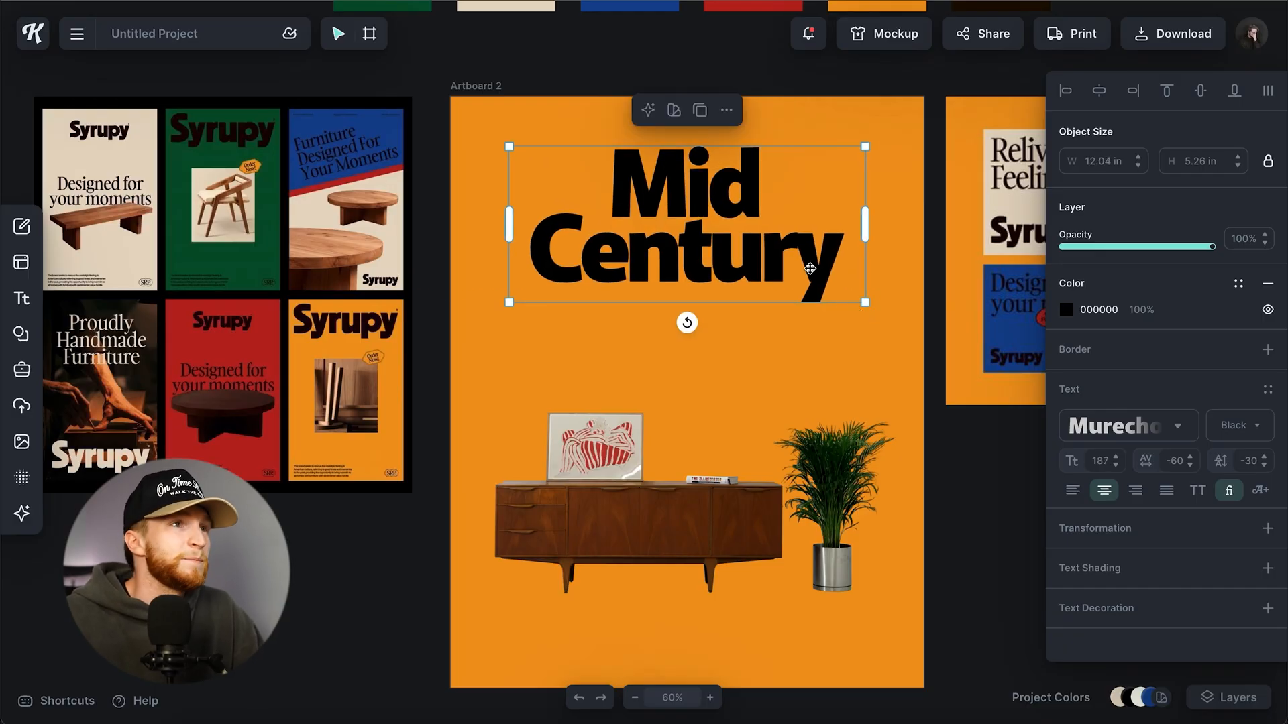
pyautogui.moveTo(746, 210); pyautogui.dragTo(746, 218)
# Step: Try a photo filter brightness of -10% on the sideboard and plant cutout
pyautogui.click(722, 527)
pyautogui.scroll(-3, 1125, 558)
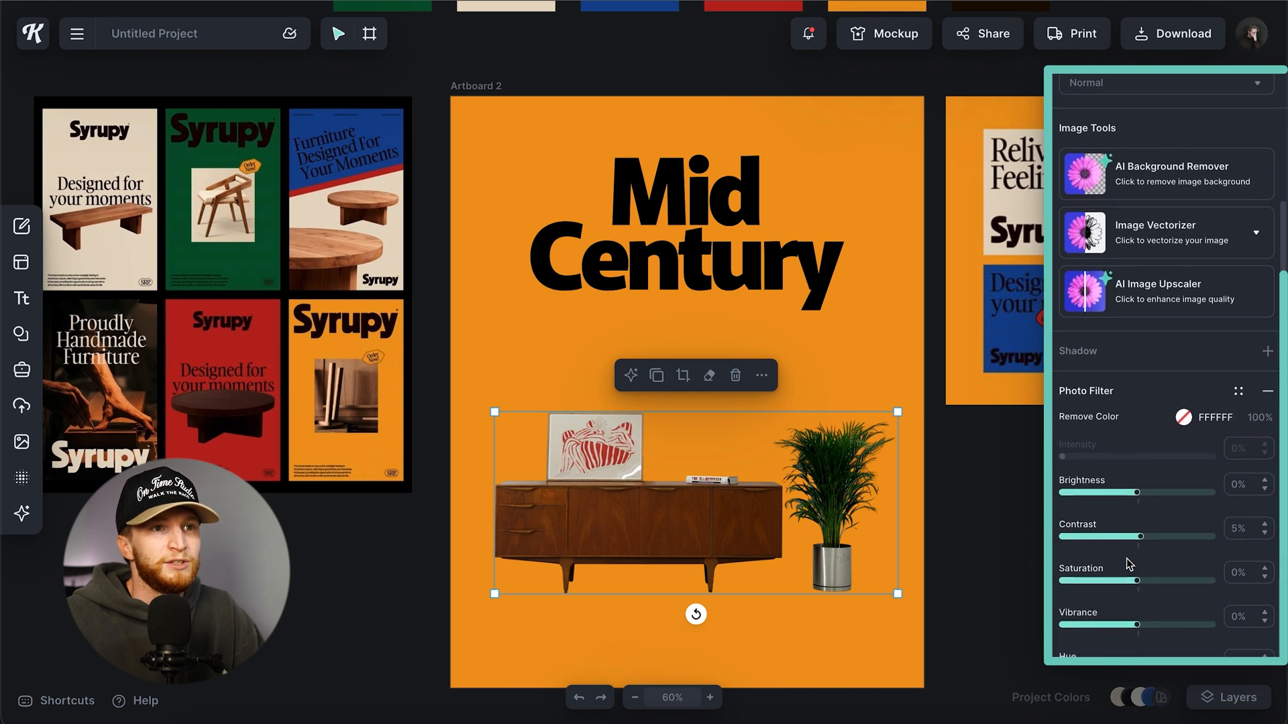
pyautogui.click(1240, 486)
pyautogui.write('-10')
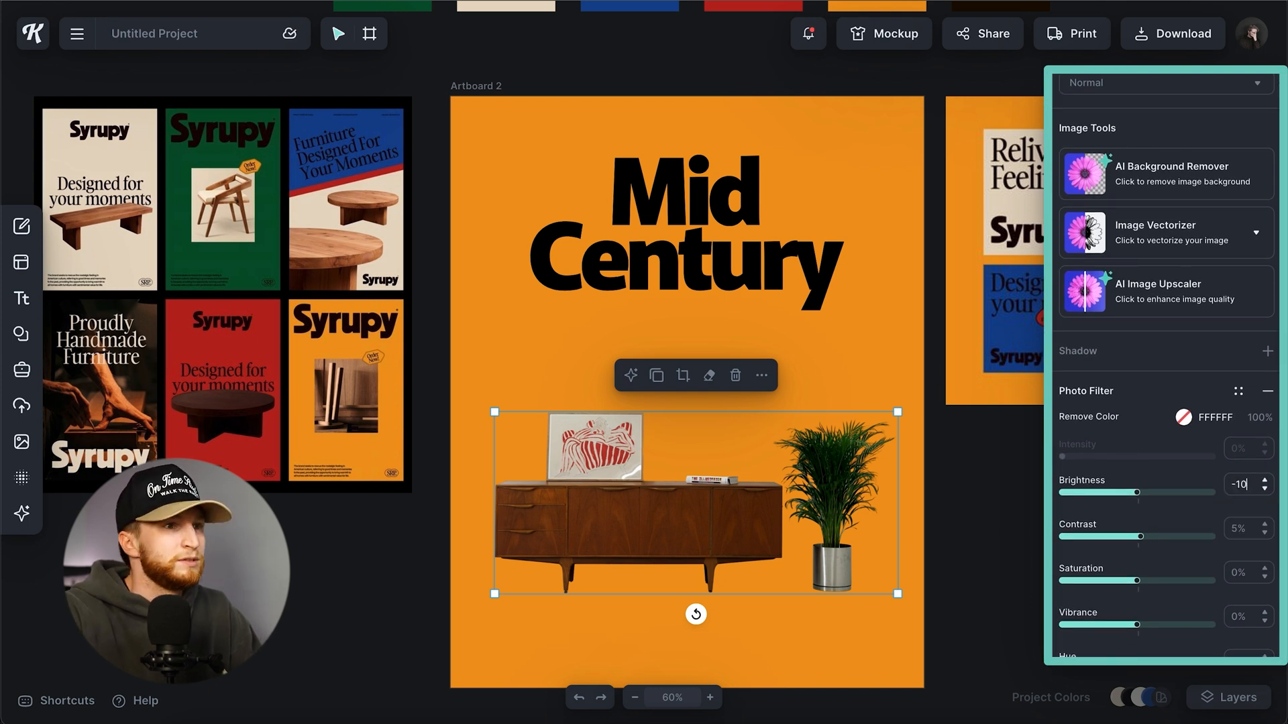
pyautogui.press('Return')
pyautogui.click(978, 480)
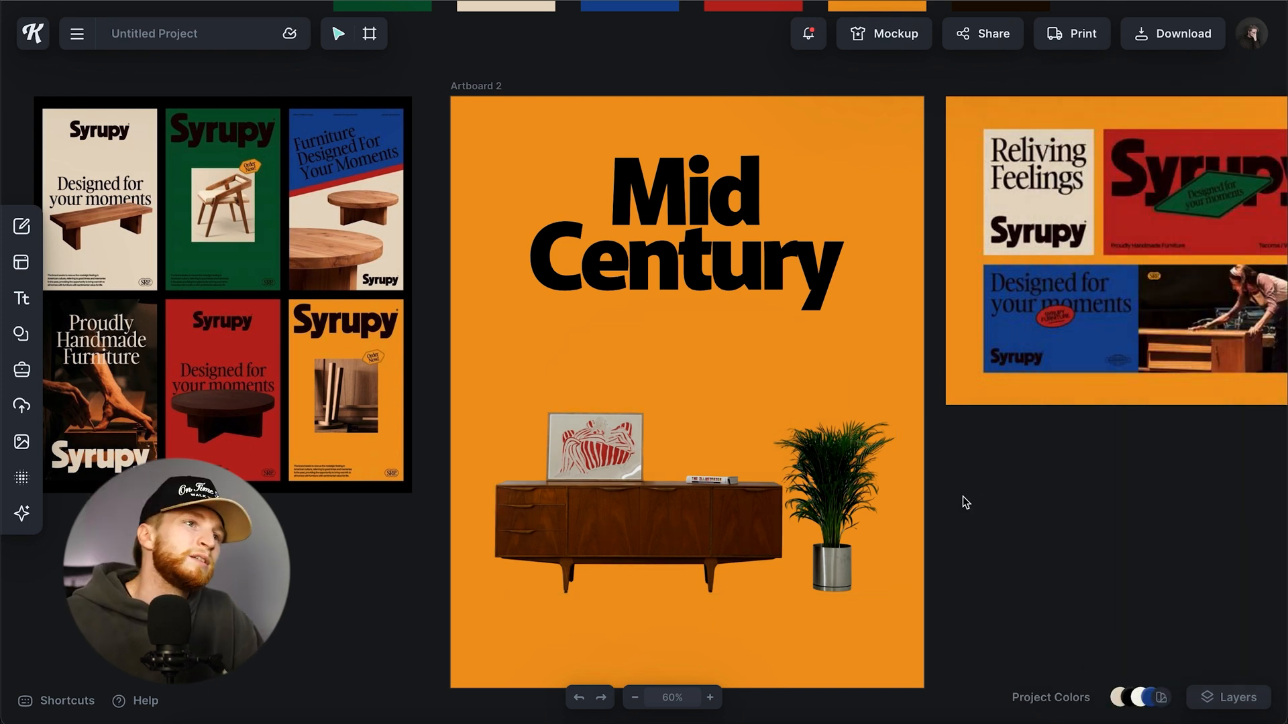
# Step: On the sideboard and plant cutout, try a contrast of 10% and set the brightness to -5%
pyautogui.click(736, 540)
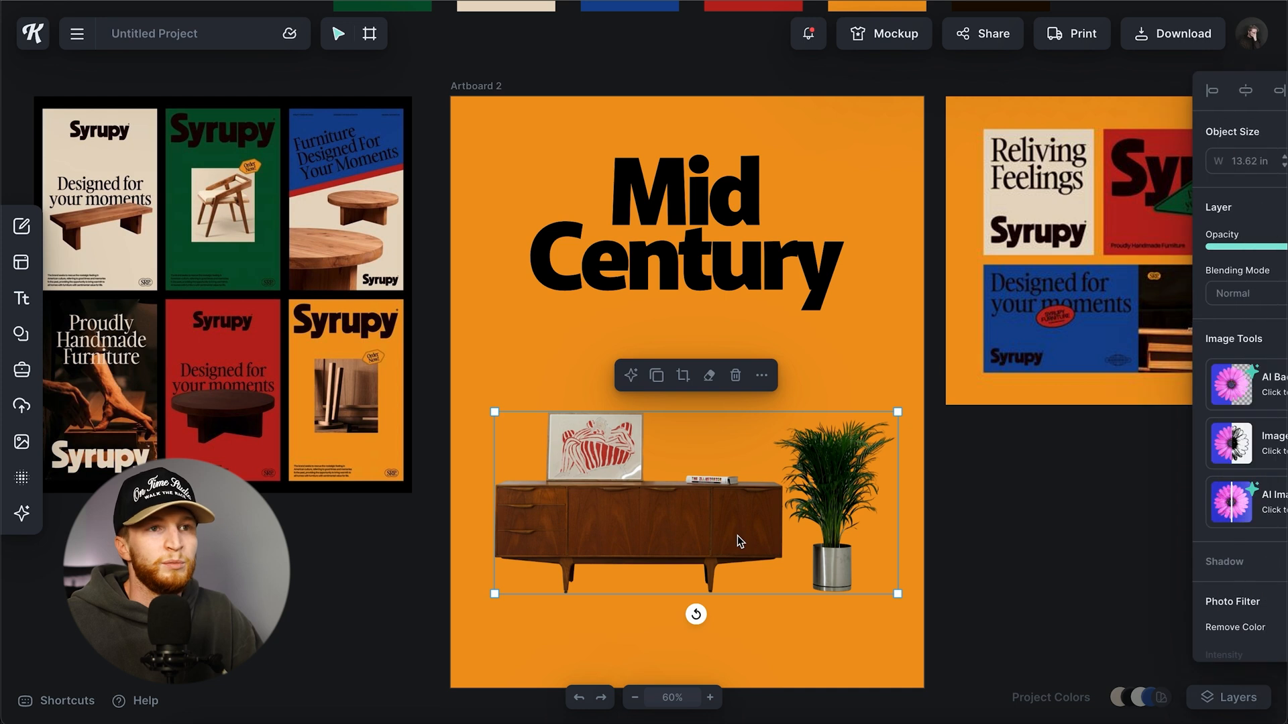
pyautogui.scroll(-5, 1161, 569)
pyautogui.click(1244, 500)
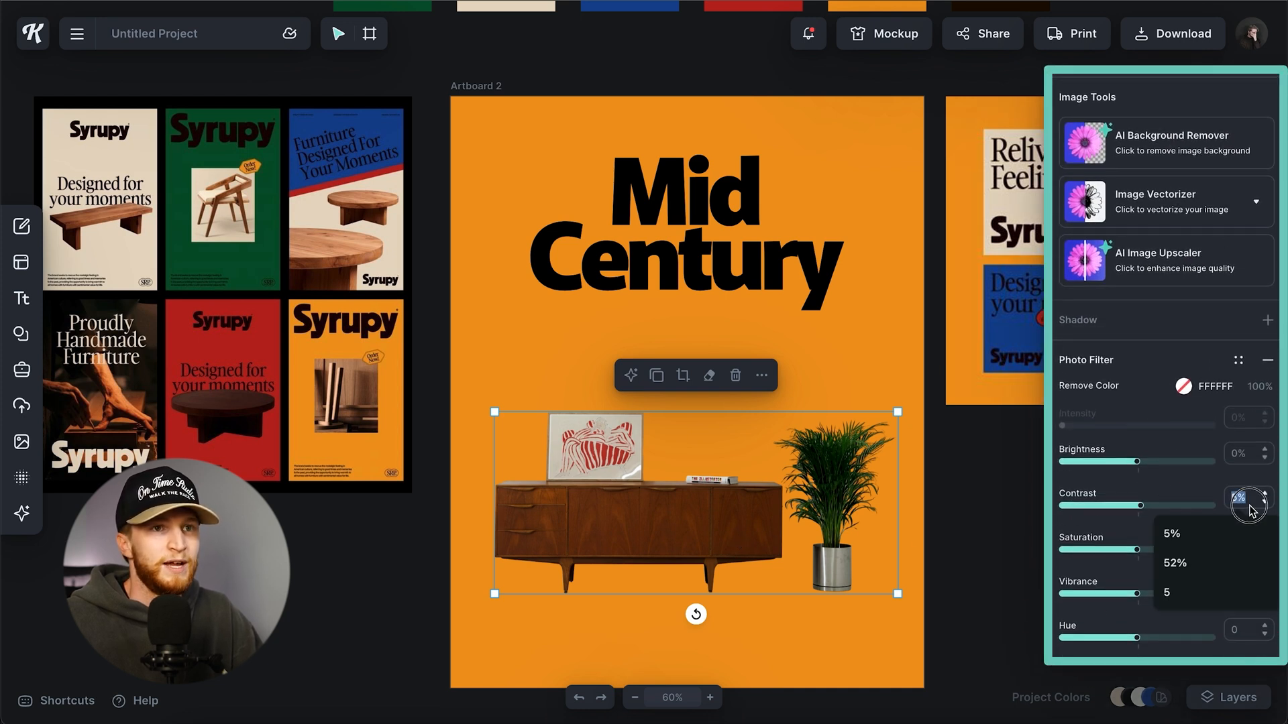
pyautogui.write('10')
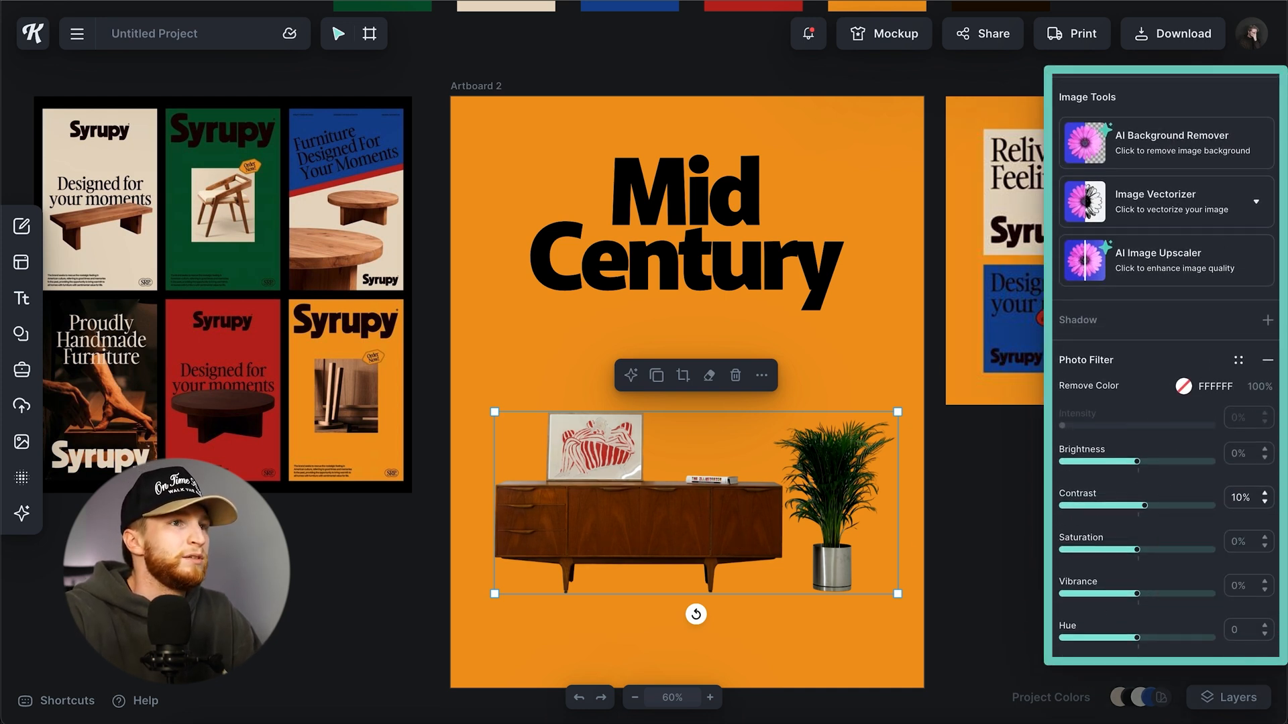
pyautogui.click(1239, 449)
pyautogui.write('-5')
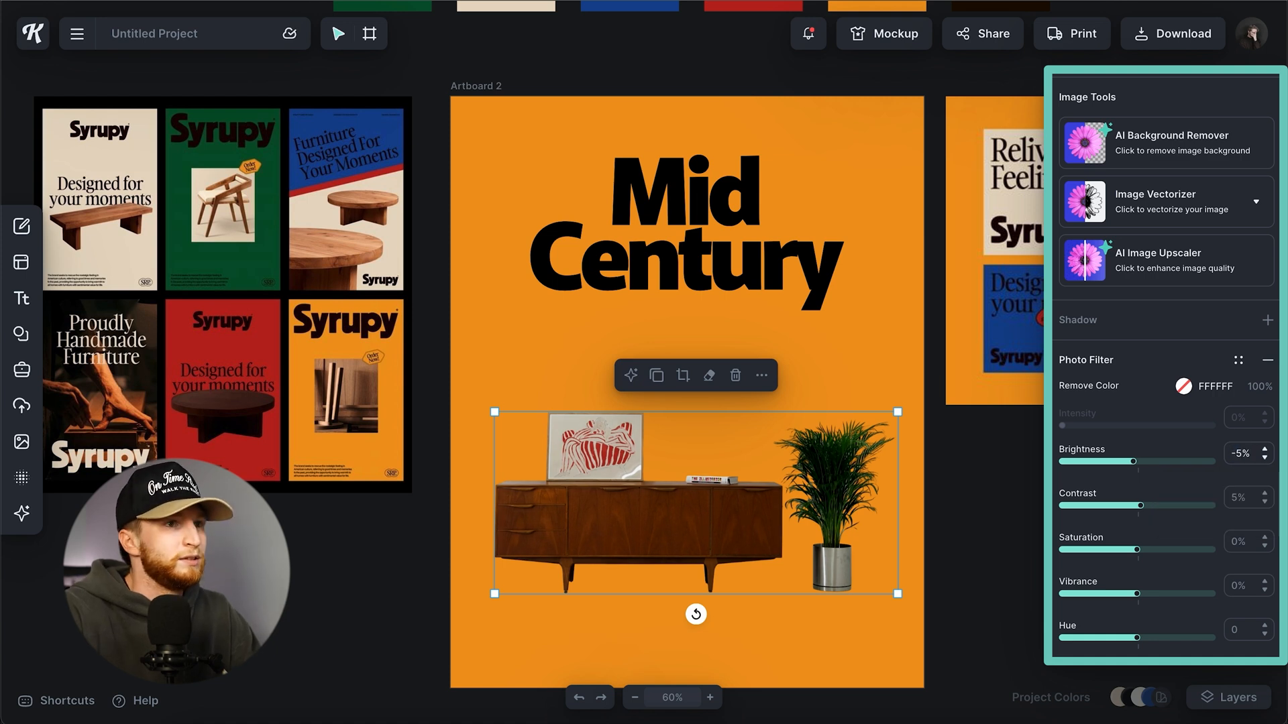
# Step: Move the sideboard and plant cutout slightly lower on the orange poster
pyautogui.click(943, 572)
pyautogui.moveTo(678, 517); pyautogui.dragTo(677, 548)
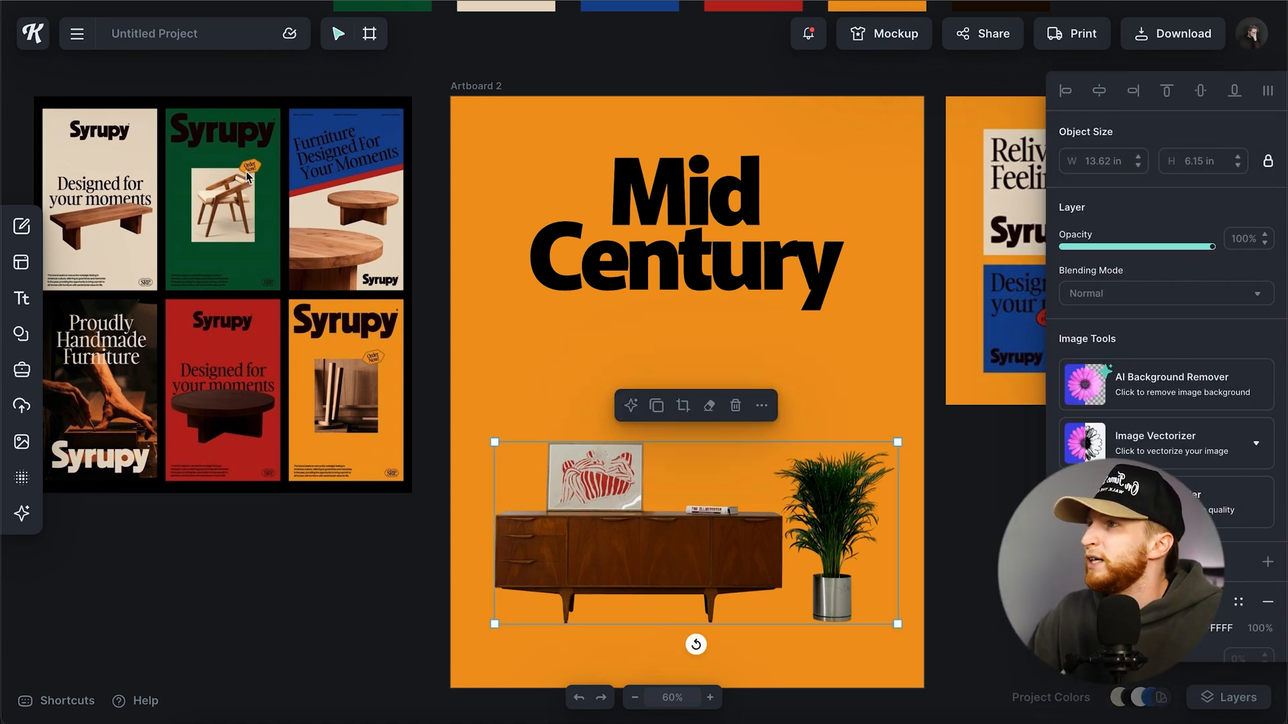
# Step: Browse the full set of basic shapes and add a dark diamond below the Mid Century headline
pyautogui.click(18, 334)
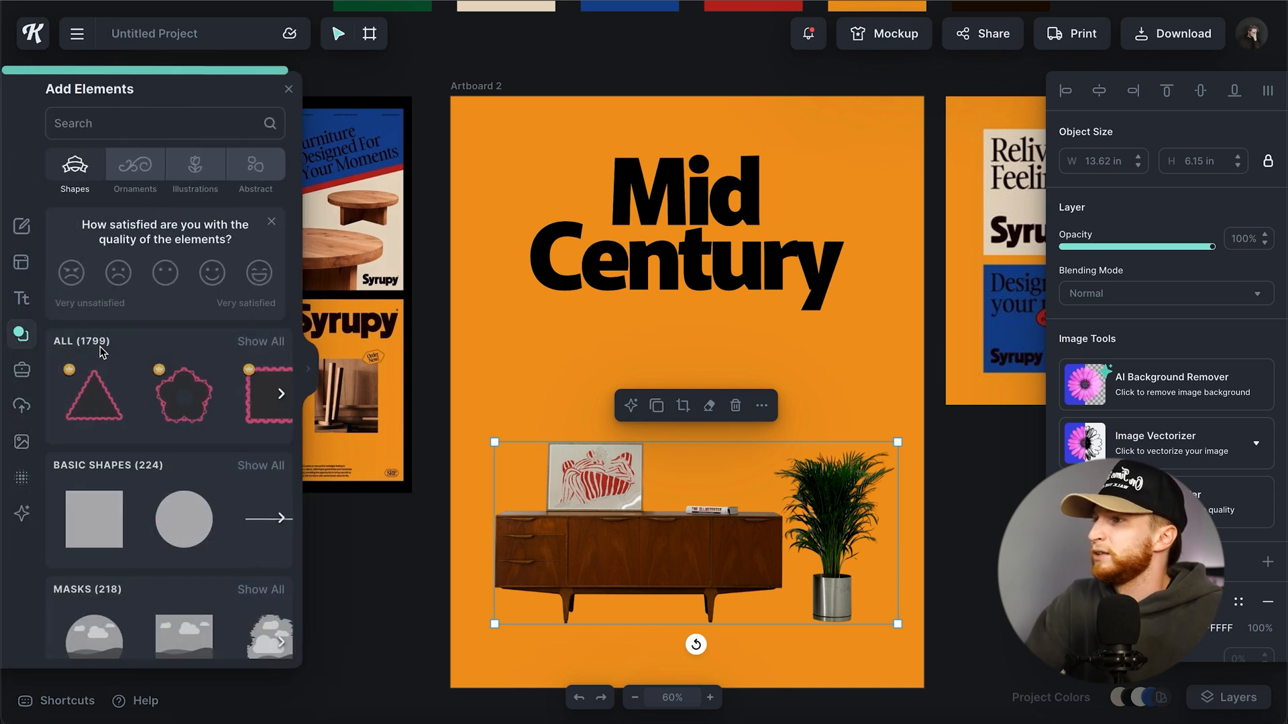
pyautogui.click(281, 520)
pyautogui.click(282, 520)
pyautogui.click(260, 464)
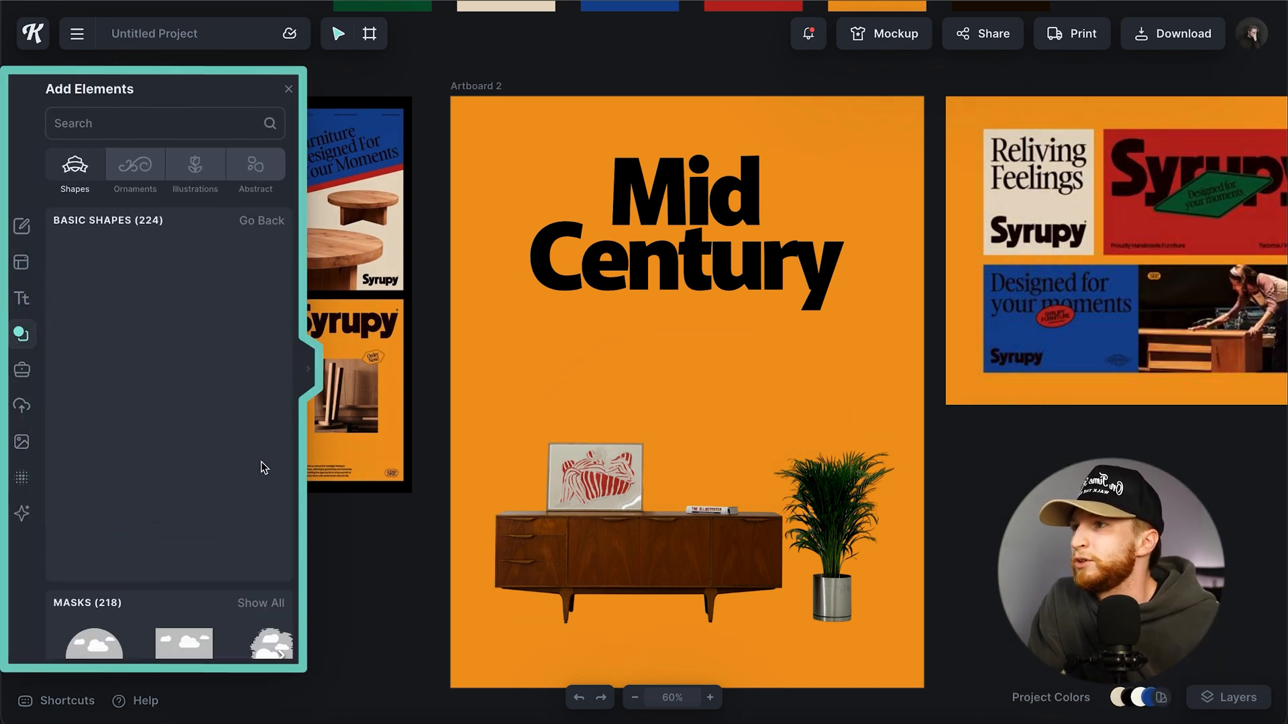
pyautogui.scroll(-4, 219, 420)
pyautogui.scroll(-10, 170, 444)
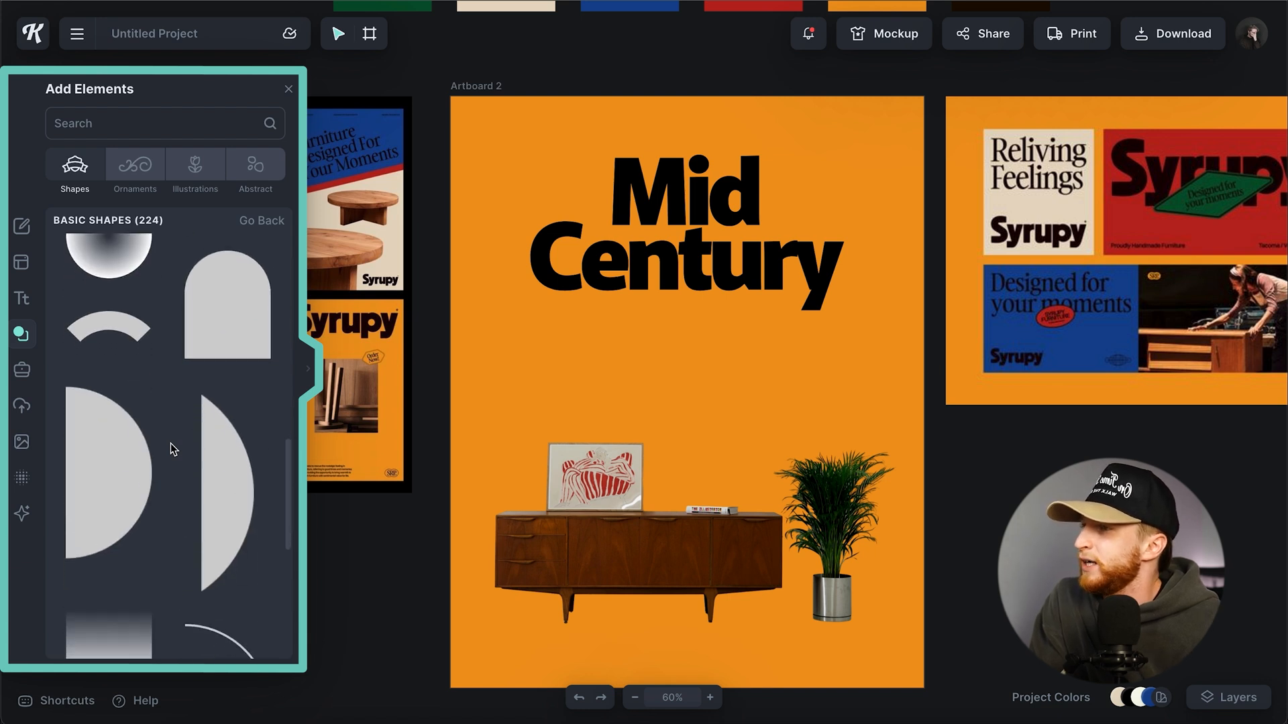
pyautogui.scroll(-3, 212, 380)
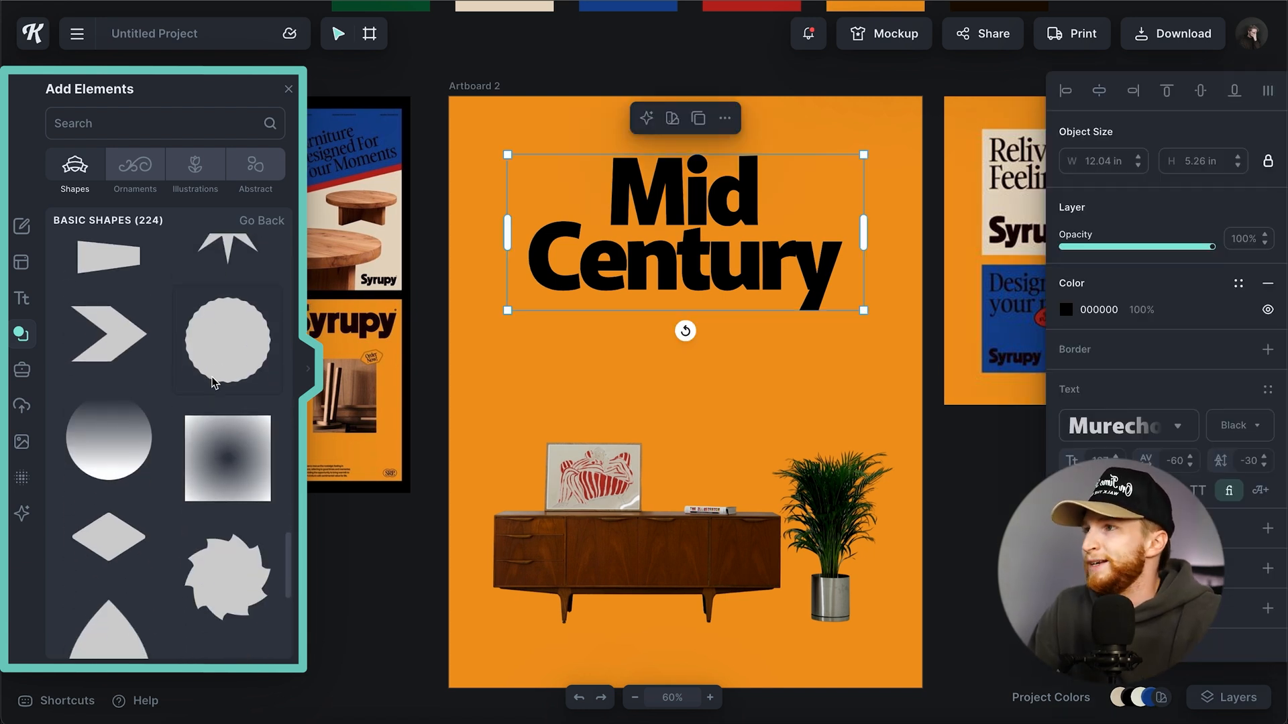
pyautogui.scroll(-1, 211, 362)
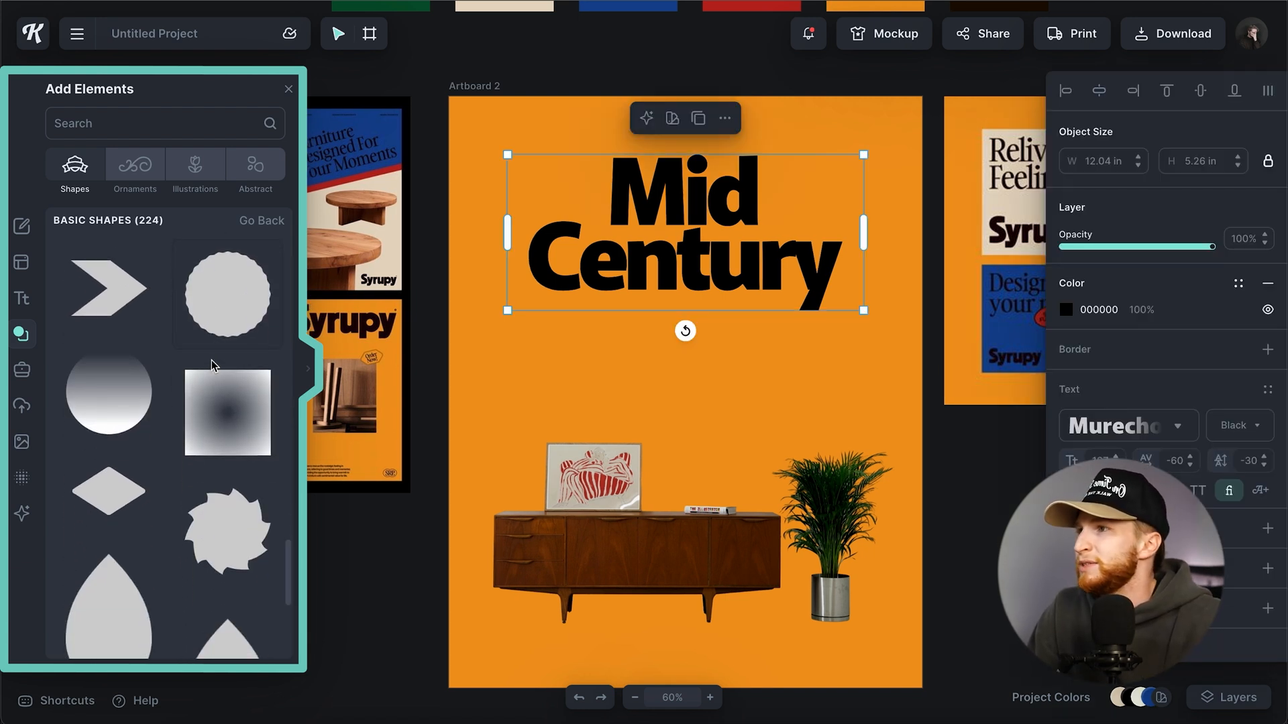
pyautogui.scroll(-3, 223, 303)
pyautogui.scroll(3, 222, 301)
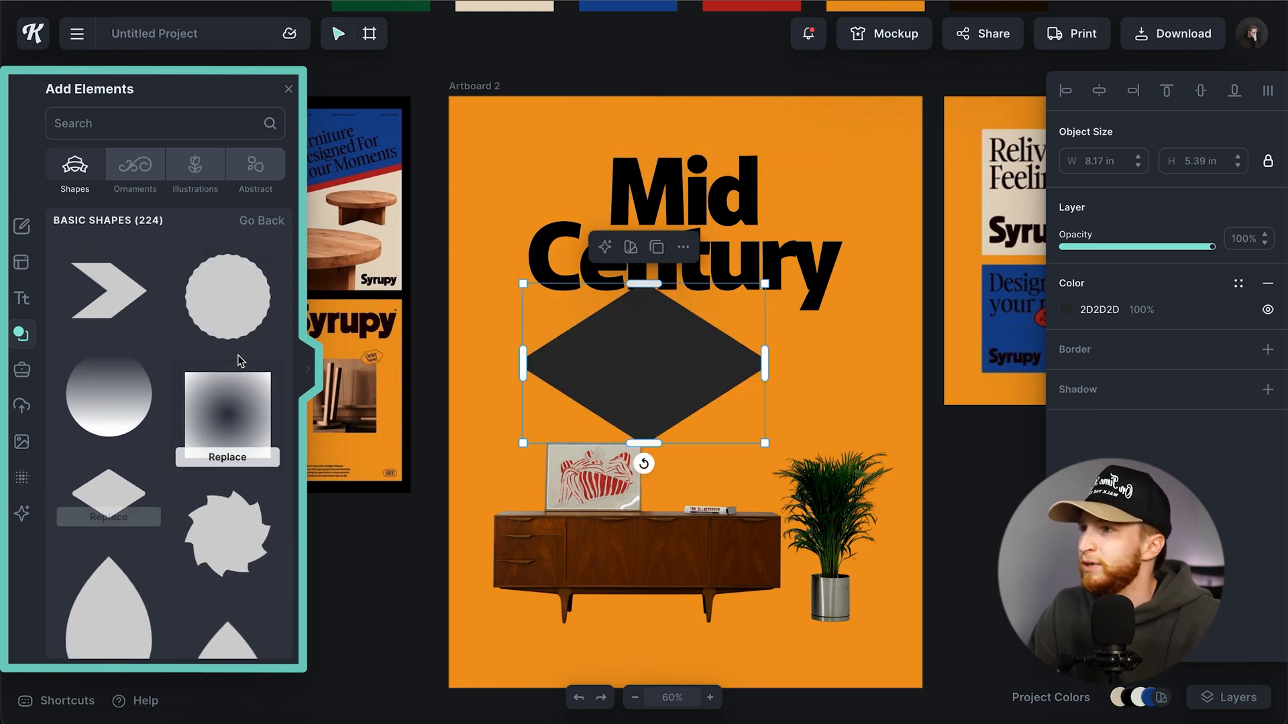
# Step: Add a scalloped circle from the basic shapes and squash it into an oval about 3.63 × 2.13 in over the headline
pyautogui.click(256, 293)
pyautogui.click(1026, 567)
pyautogui.moveTo(719, 410); pyautogui.dragTo(928, 383)
pyautogui.scroll(5, 945, 325)
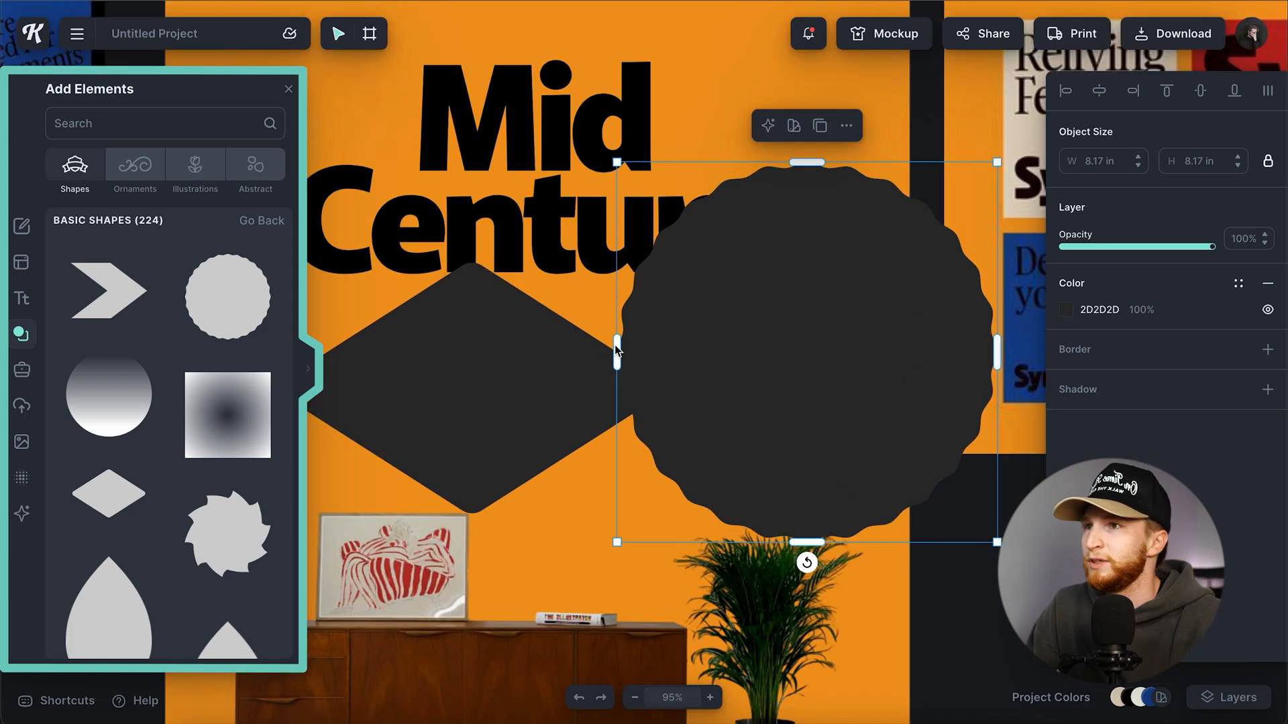
pyautogui.moveTo(618, 352); pyautogui.dragTo(376, 351)
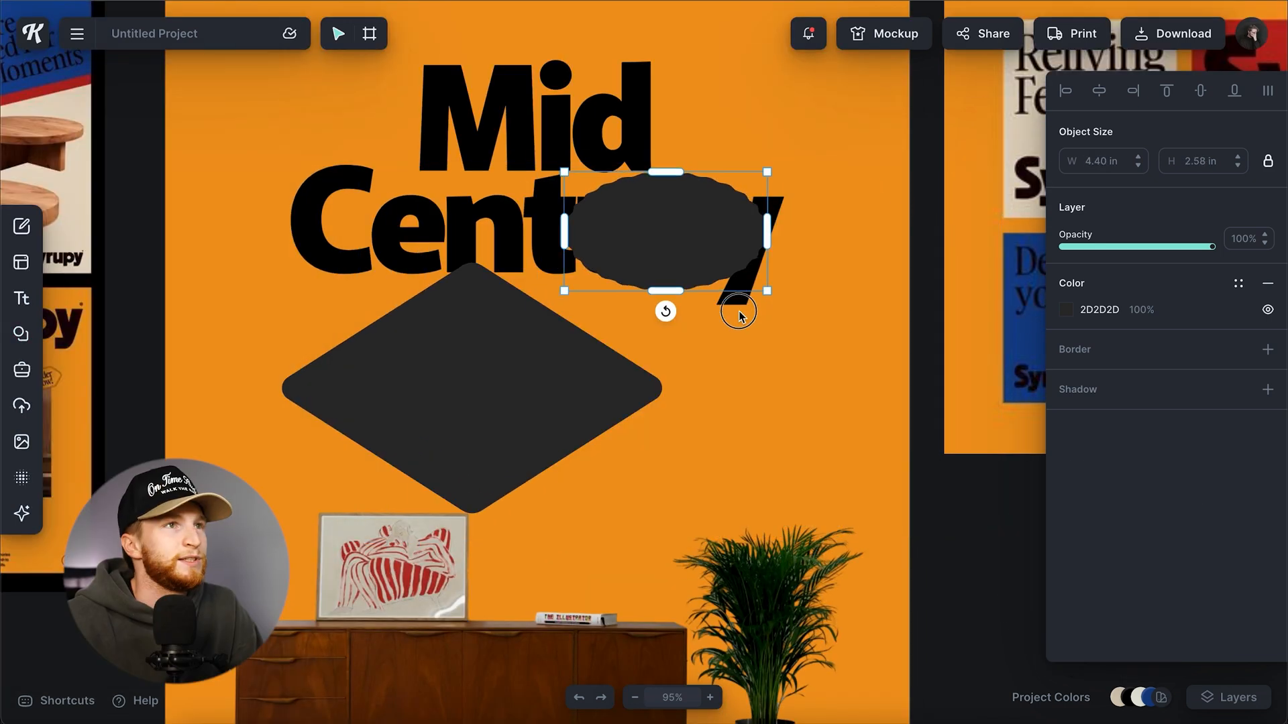
# Step: Recolor the Mid Century headline with the dark brown document color 1C0C00
pyautogui.click(634, 107)
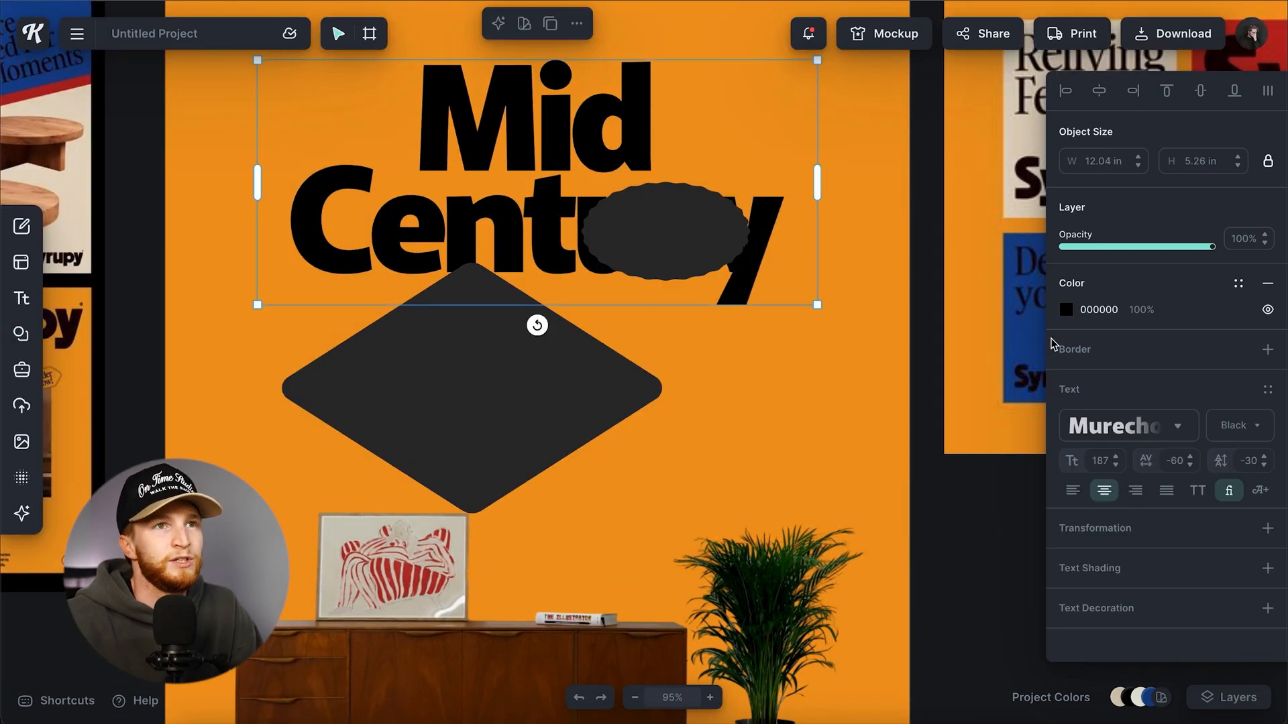
pyautogui.click(1066, 310)
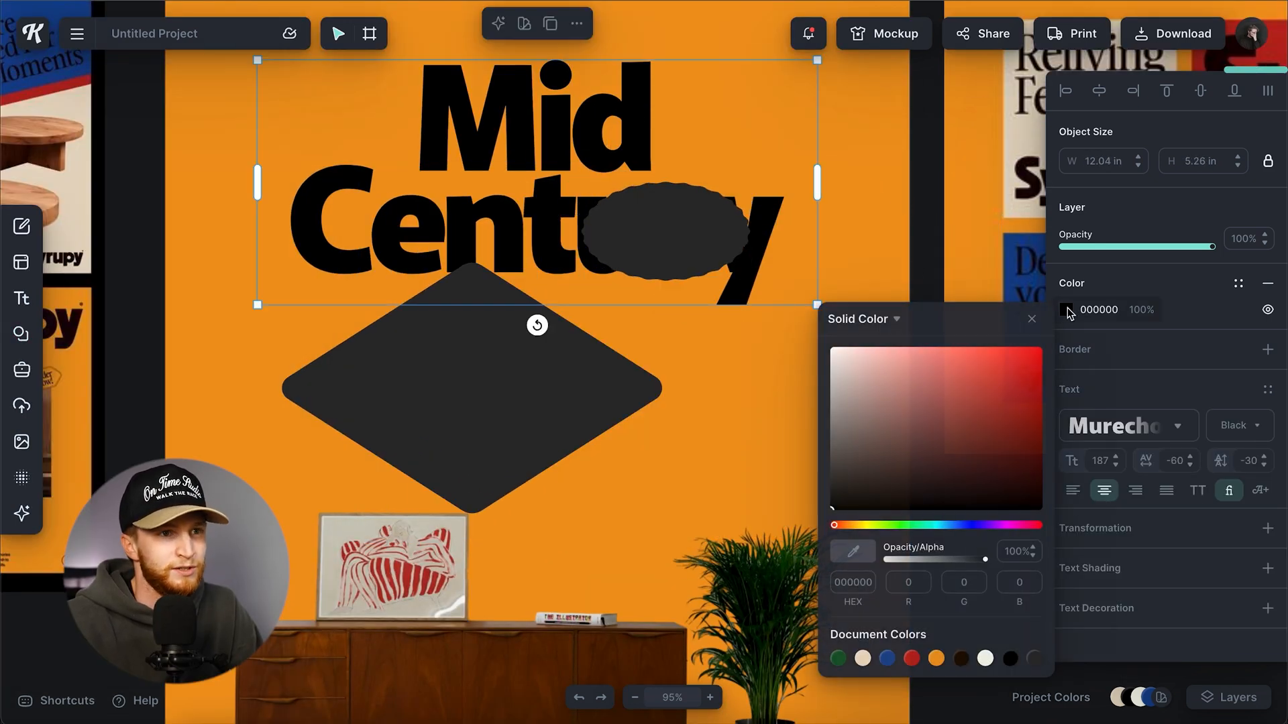
pyautogui.click(961, 659)
pyautogui.click(1031, 318)
pyautogui.scroll(2, 780, 333)
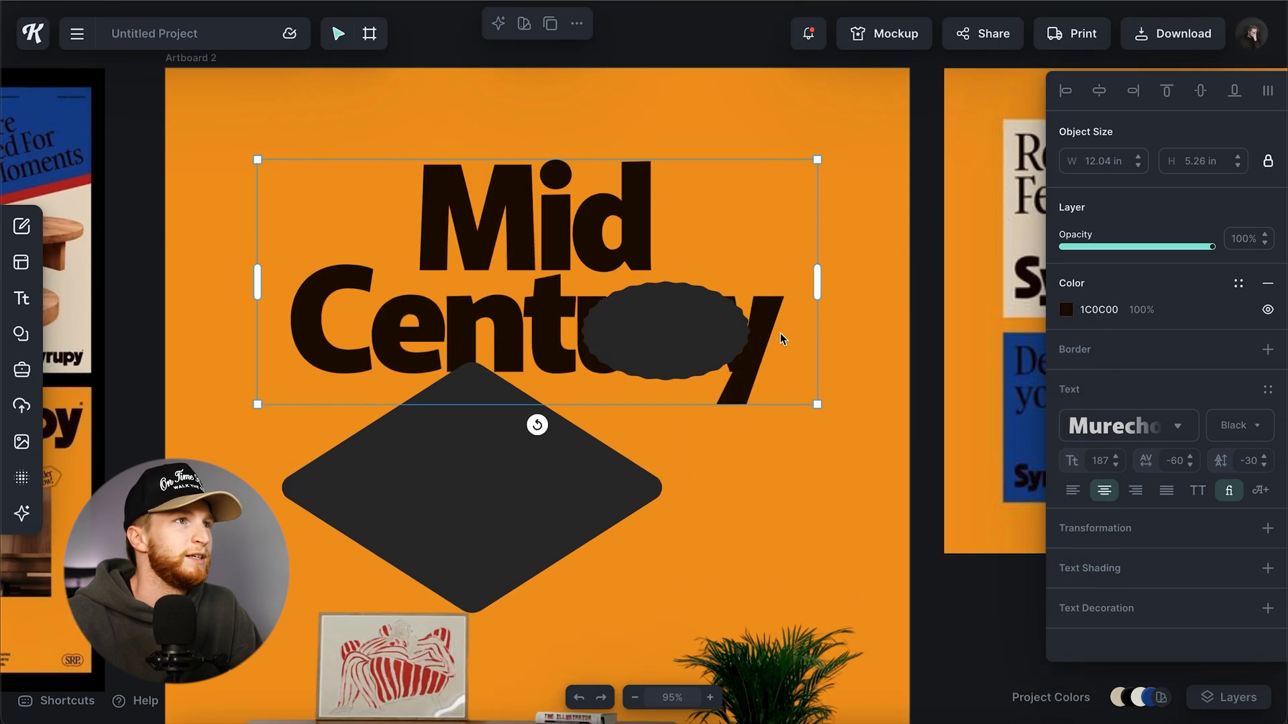
# Step: Move the scalloped oval up beside the word Mid, overlapping its d, and tilt it clockwise
pyautogui.click(896, 436)
pyautogui.hscroll(3, 847, 470)
pyautogui.scroll(-2, 846, 470)
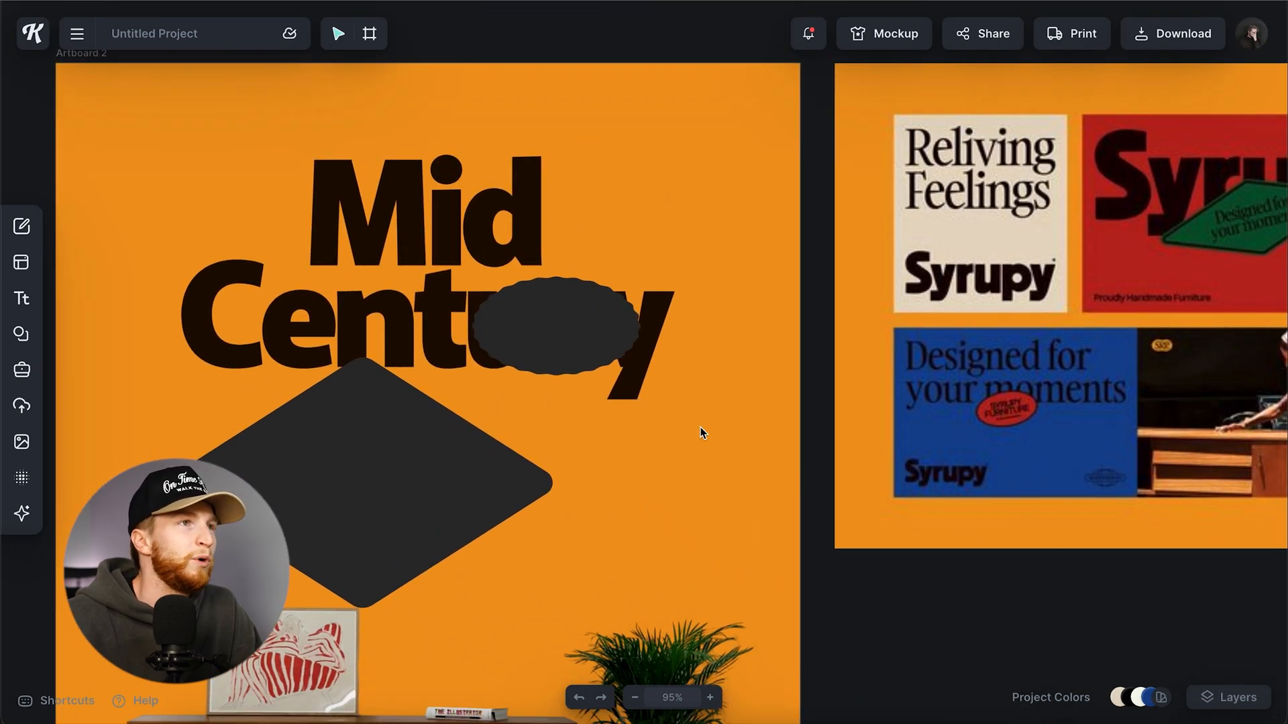
pyautogui.click(587, 344)
pyautogui.moveTo(575, 353); pyautogui.dragTo(593, 248)
pyautogui.hscroll(3, 601, 371)
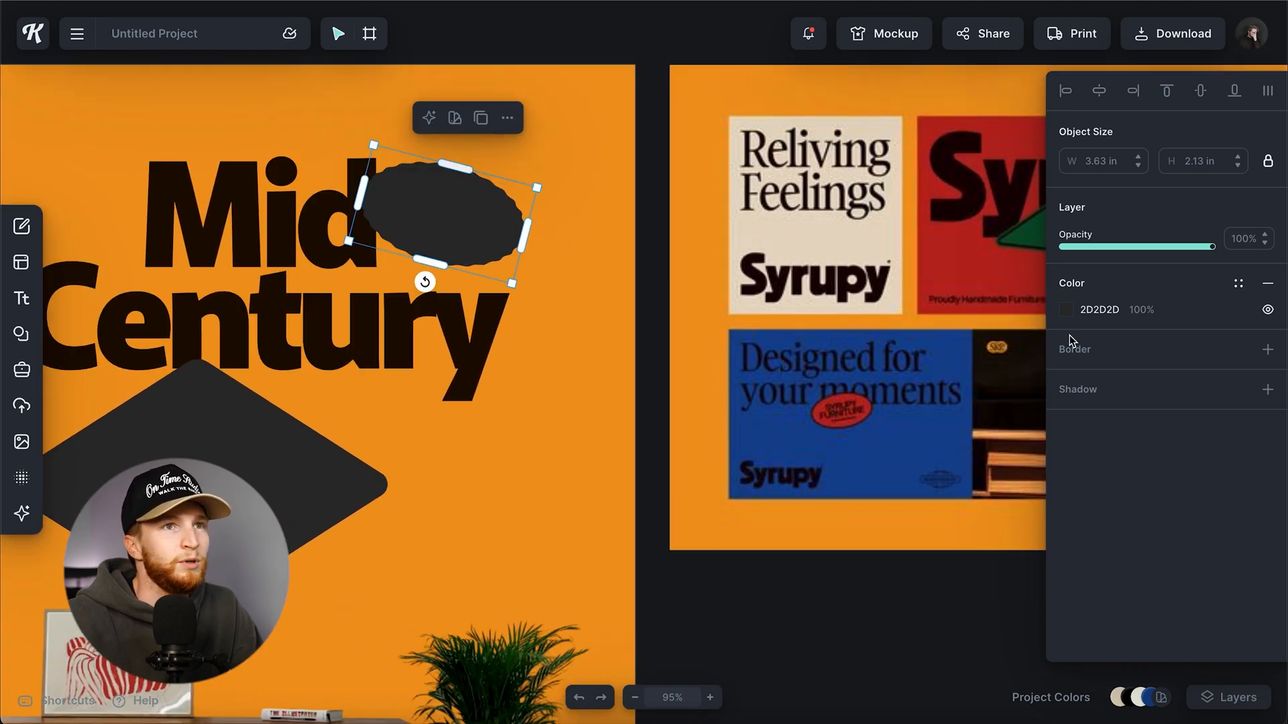
# Step: Fill the scalloped oval with red BB241D and add a 1C0C00 border with a weight of 3.00
pyautogui.click(1066, 310)
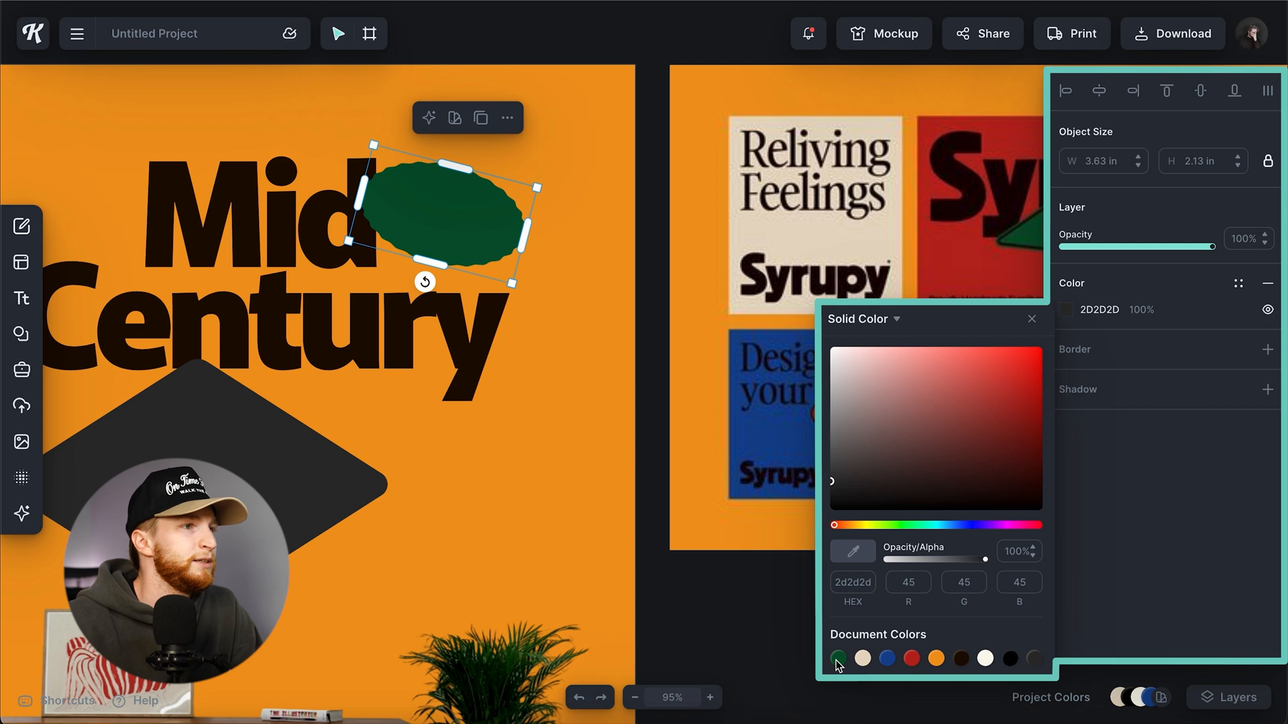
pyautogui.click(1145, 352)
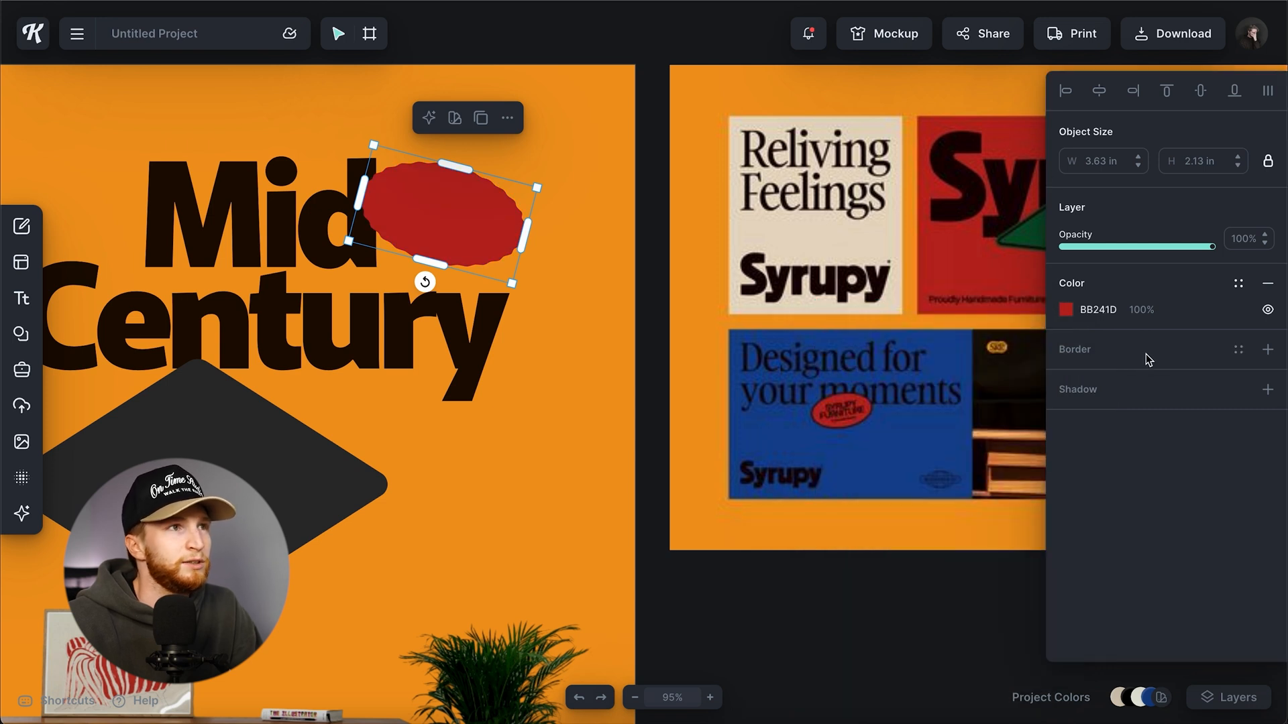
pyautogui.click(1068, 377)
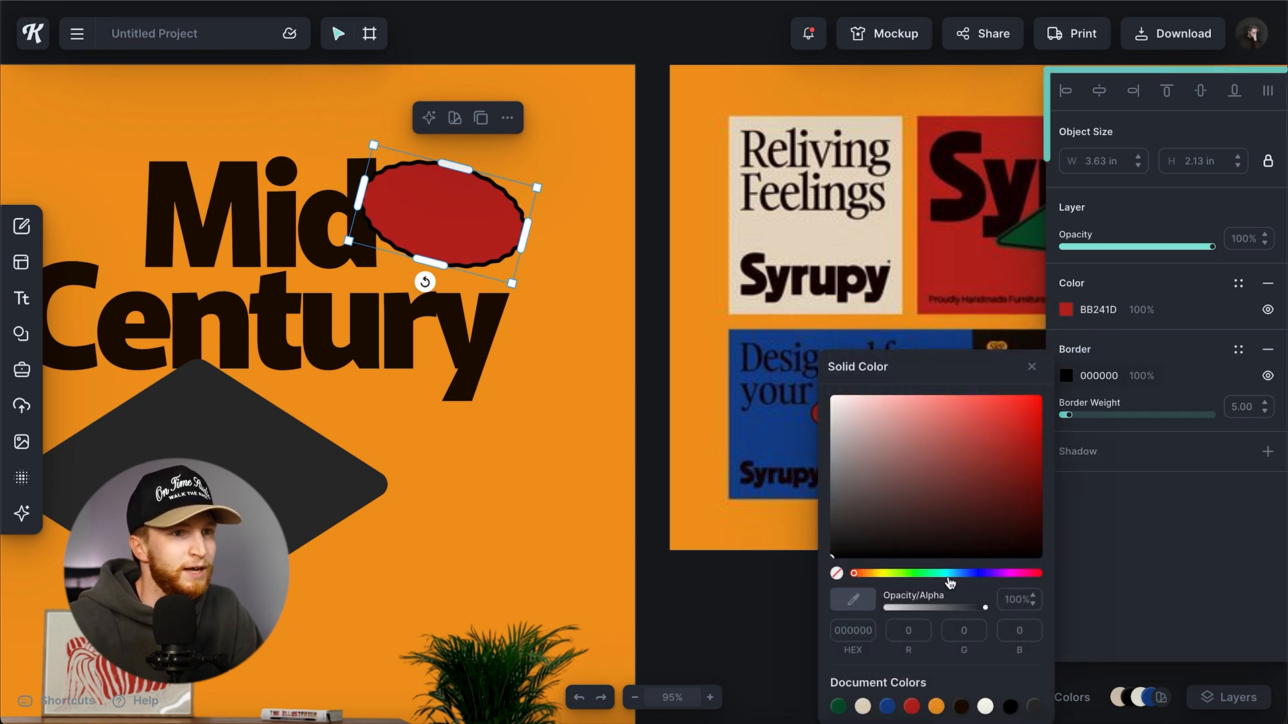
pyautogui.click(962, 706)
pyautogui.click(1031, 368)
pyautogui.moveTo(1070, 416); pyautogui.dragTo(1065, 416)
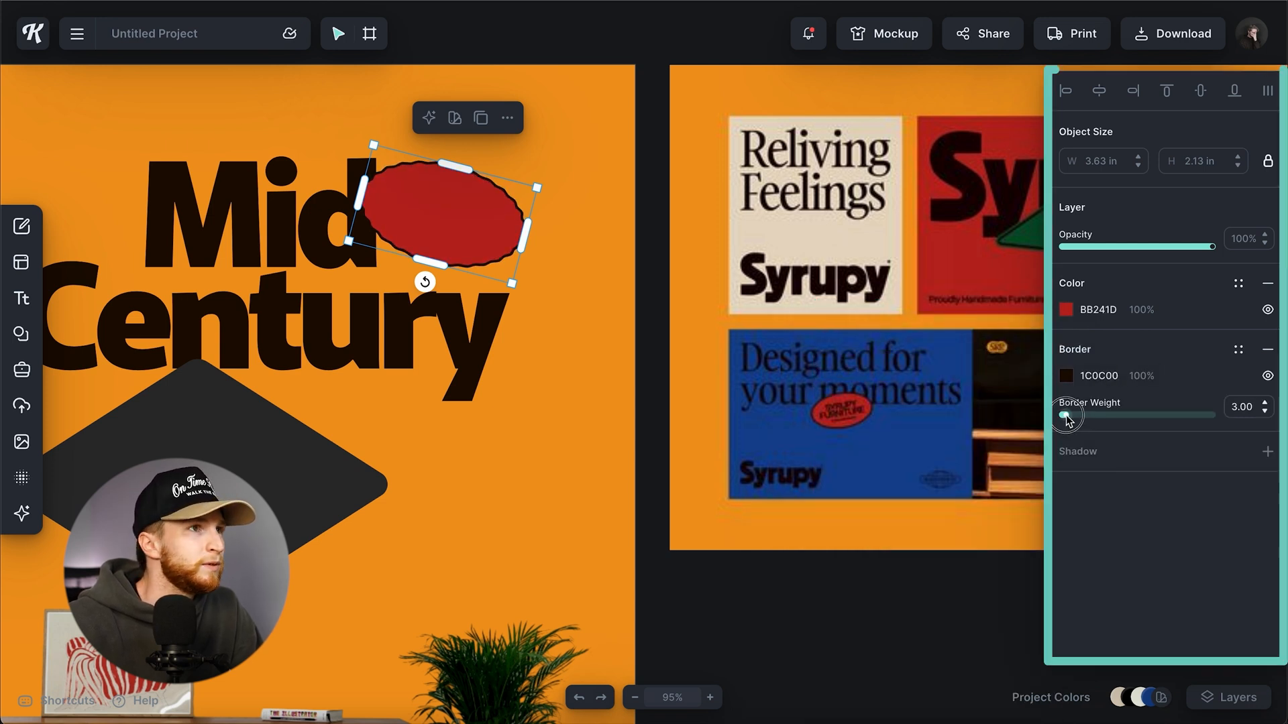
# Step: Set the scalloped oval's border weight to 5.20
pyautogui.click(600, 444)
pyautogui.hscroll(-2, 597, 445)
pyautogui.scroll(-1, 598, 446)
pyautogui.scroll(1, 545, 455)
pyautogui.hscroll(-1, 544, 455)
pyautogui.click(670, 244)
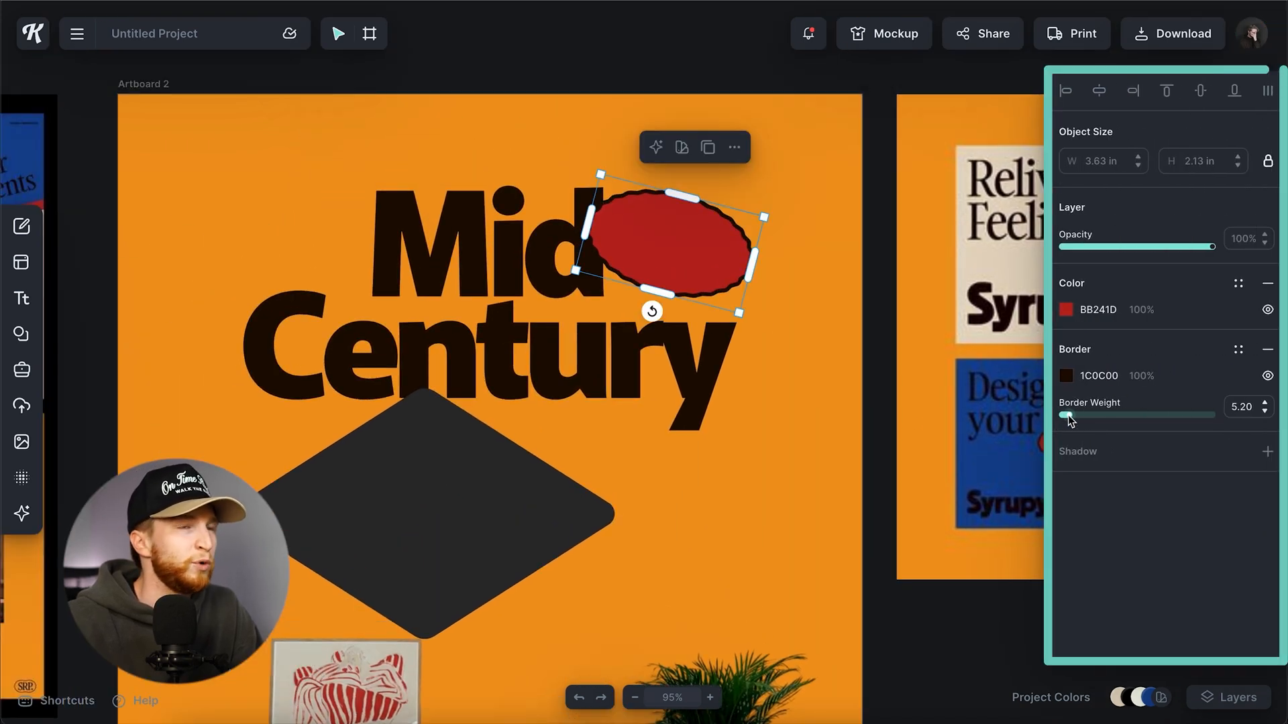
pyautogui.click(775, 417)
# Step: Add a text reading Design in the Instrument Serif typeface on an empty area below the headline
pyautogui.press('t')
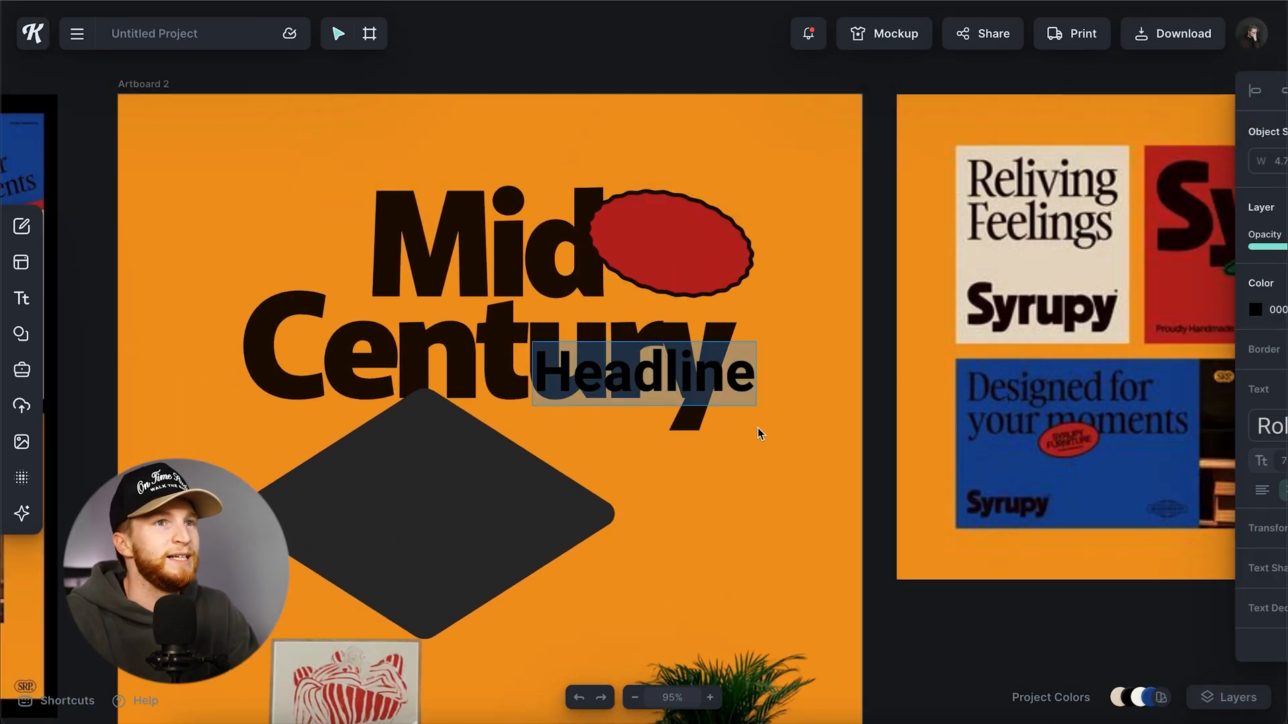
pyautogui.click(1113, 426)
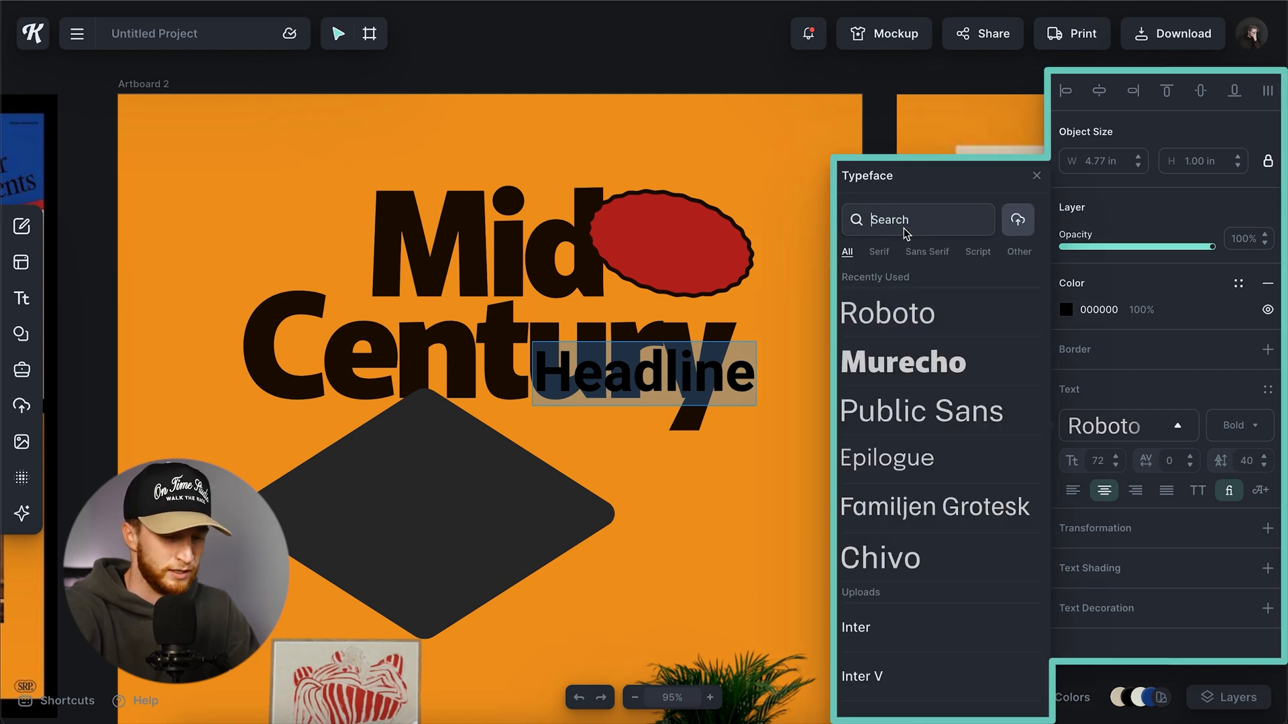
pyautogui.write('instrum')
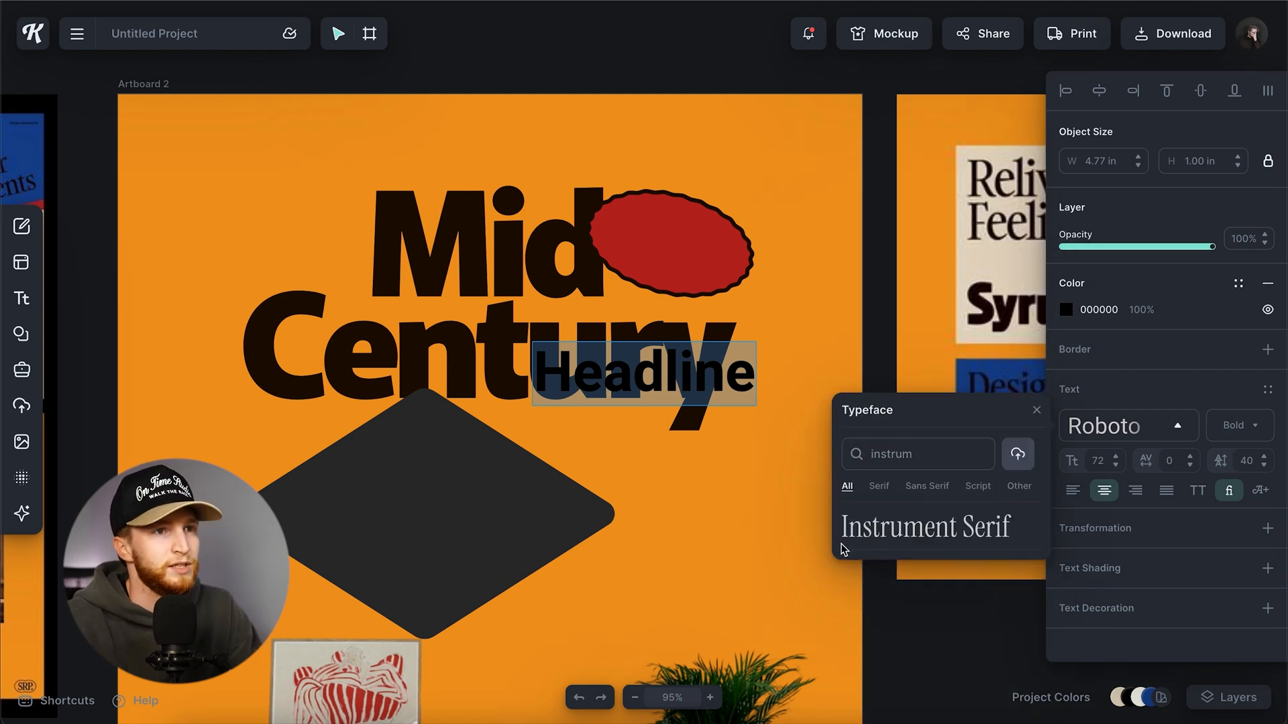
pyautogui.click(888, 533)
pyautogui.moveTo(650, 383); pyautogui.dragTo(711, 513)
pyautogui.write('Design')
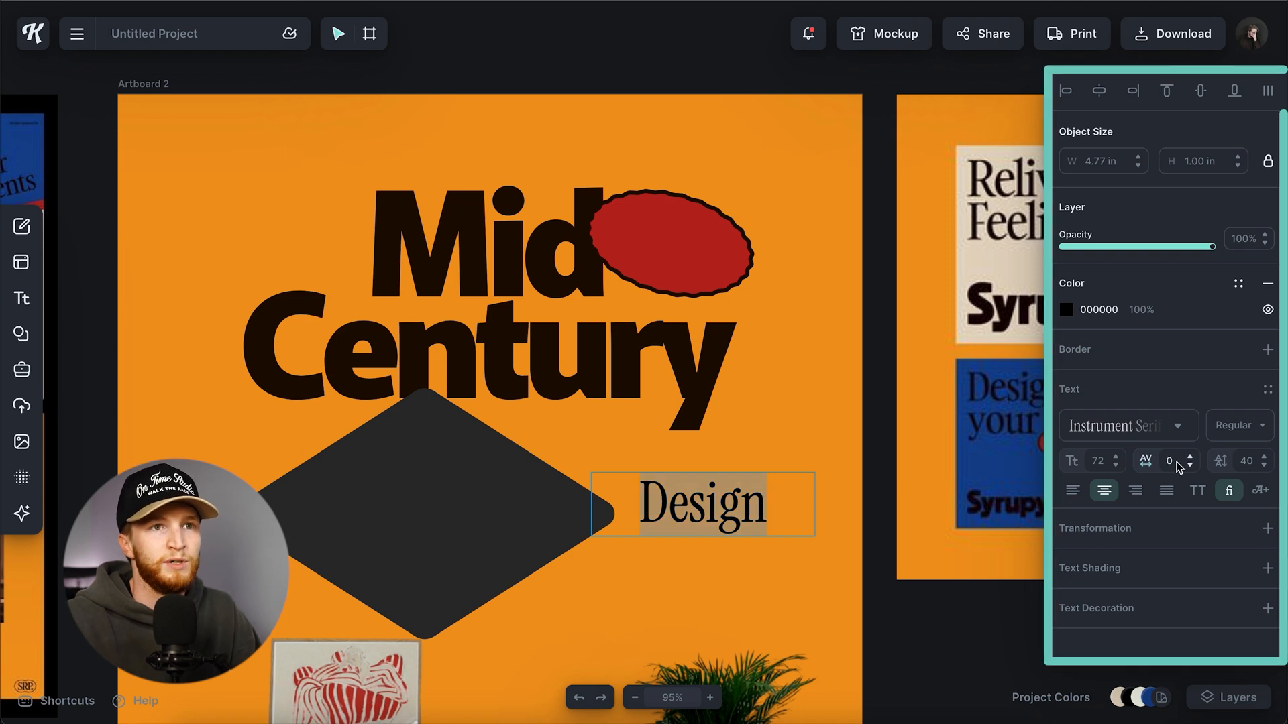
# Step: Try a letter spacing of -30 on the Design text and set it to -60
pyautogui.write('-3')
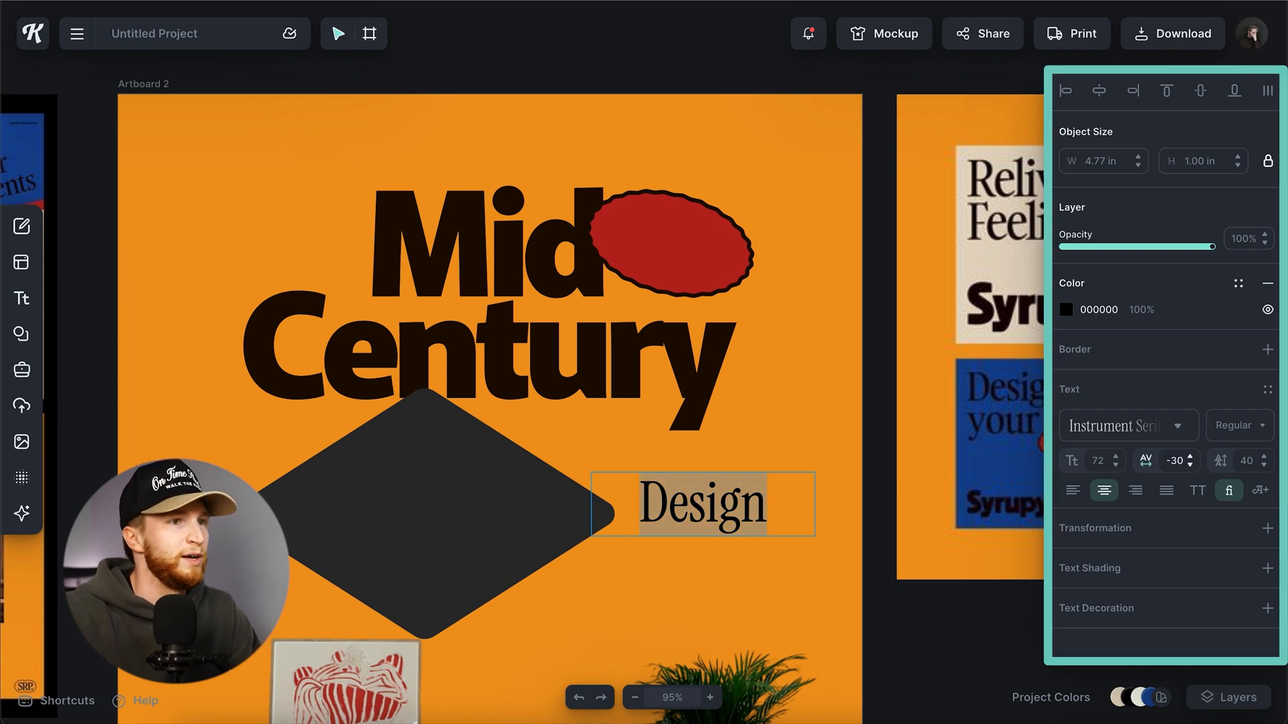
pyautogui.press('Return')
pyautogui.press('super+a')
pyautogui.write('-60')
pyautogui.press('Return')
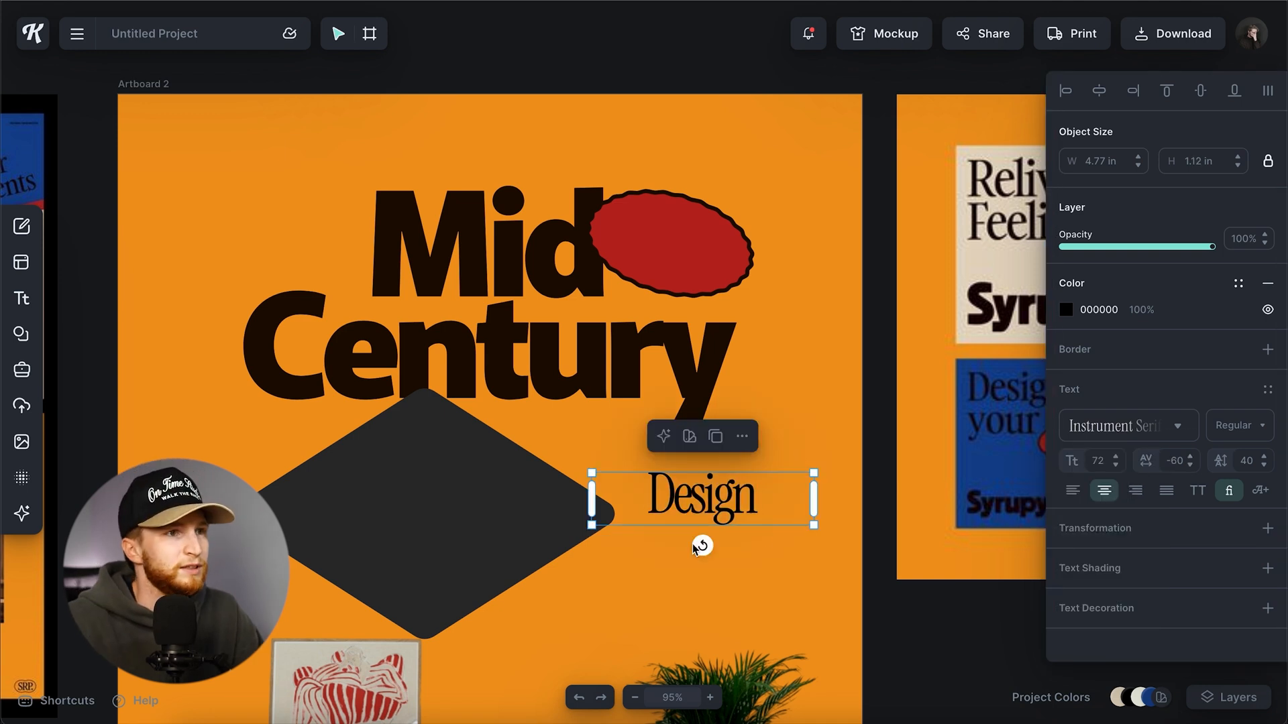
# Step: Place the Design text inside the red scalloped oval and tilt it about 16° clockwise to match the badge
pyautogui.moveTo(691, 547); pyautogui.dragTo(679, 544)
pyautogui.moveTo(685, 499); pyautogui.dragTo(657, 243)
pyautogui.moveTo(656, 292); pyautogui.dragTo(661, 295)
pyautogui.click(670, 259)
pyautogui.scroll(5, 671, 258)
pyautogui.click(697, 255)
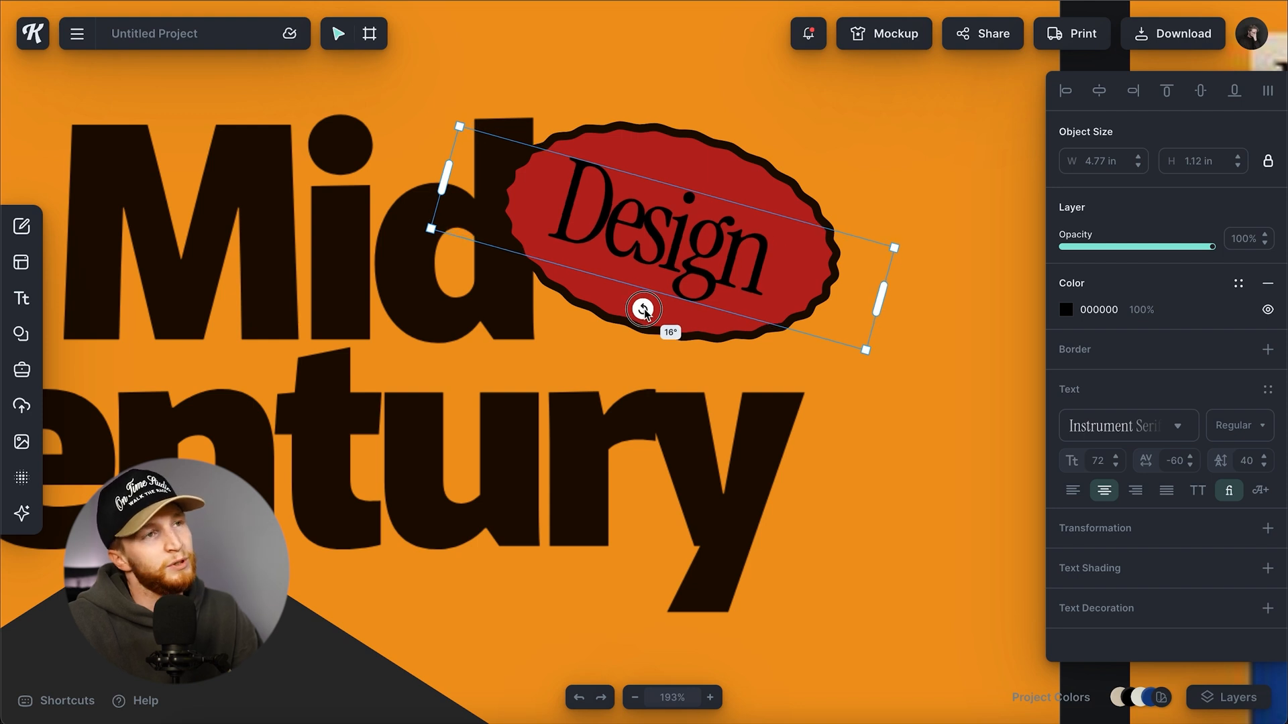
pyautogui.moveTo(644, 310); pyautogui.dragTo(643, 310)
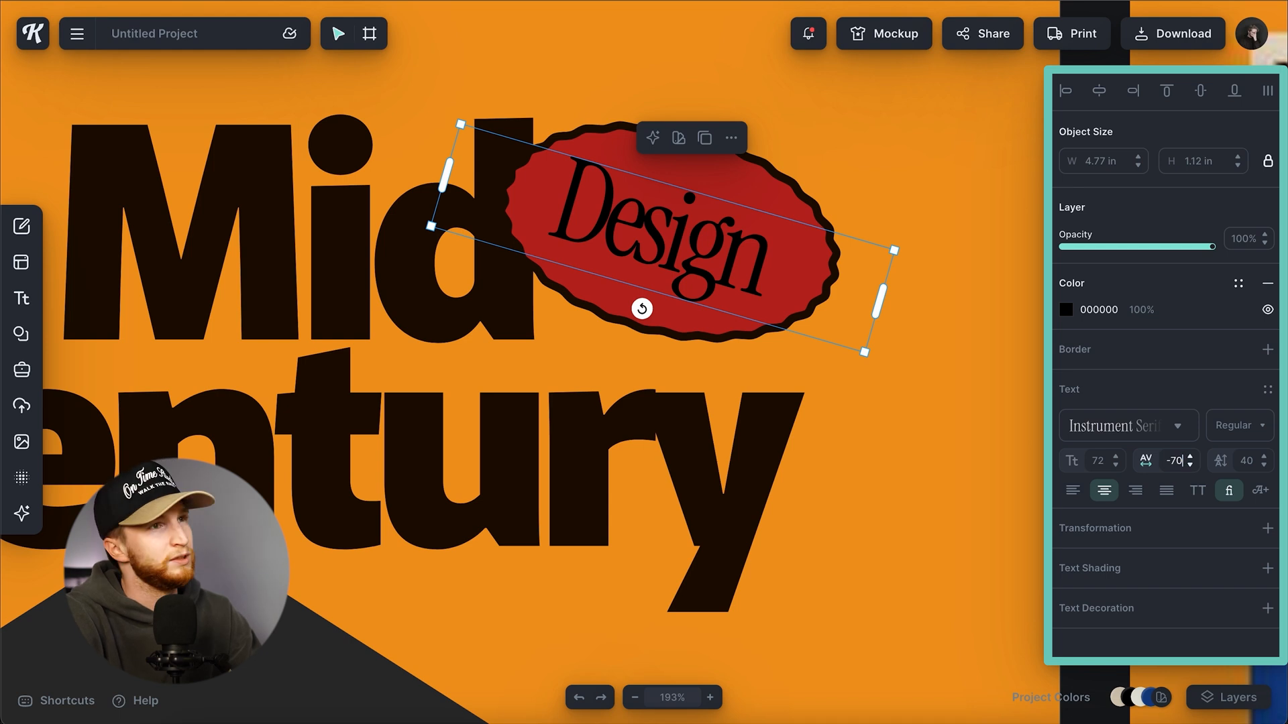
# Step: Tighten the Design text's letter spacing to -70, compare it with -60 and keep -70
pyautogui.press('Return')
pyautogui.hscroll(-1, 929, 392)
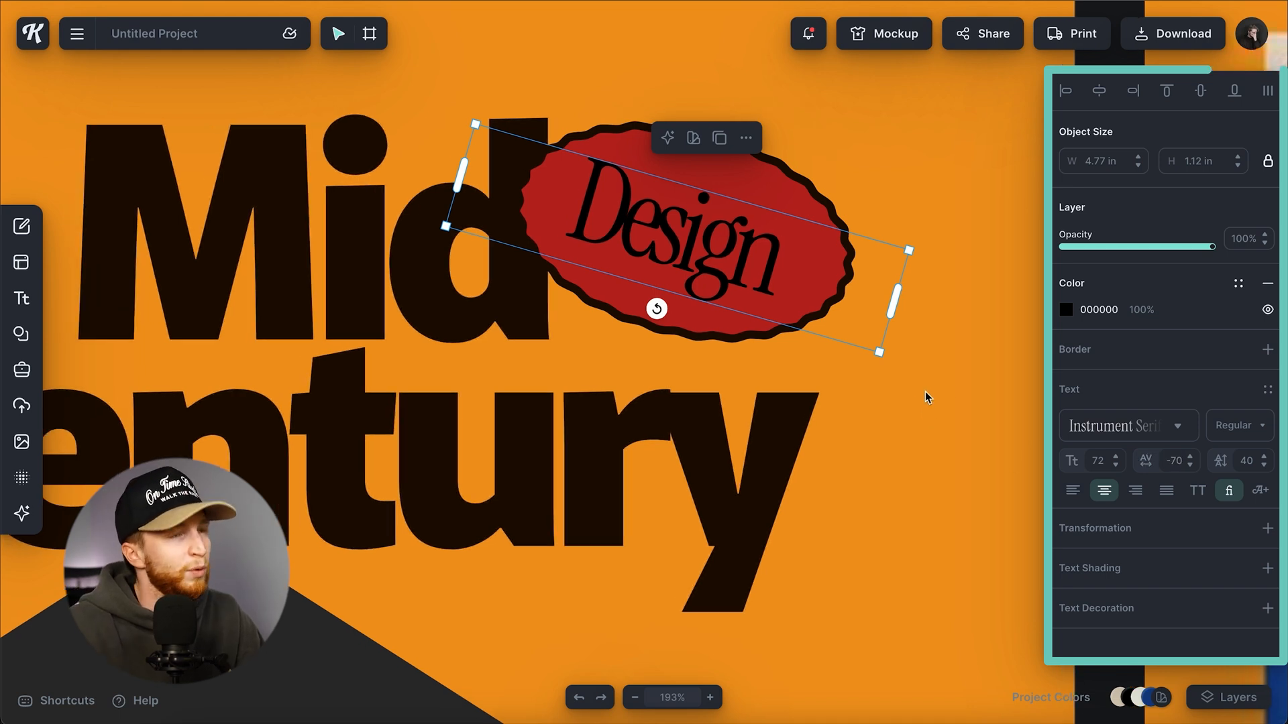
pyautogui.hotkey('alt', 'Right')
pyautogui.scroll(2, 642, 243)
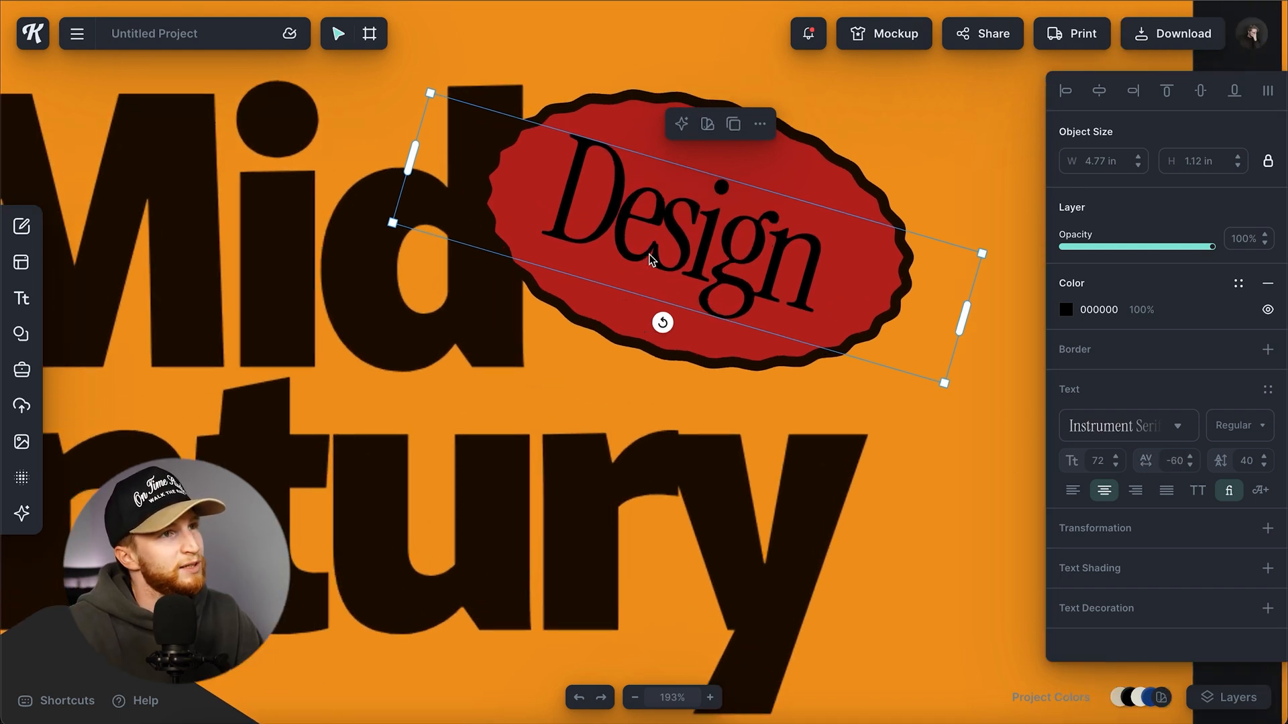
pyautogui.hotkey('alt', 'Left')
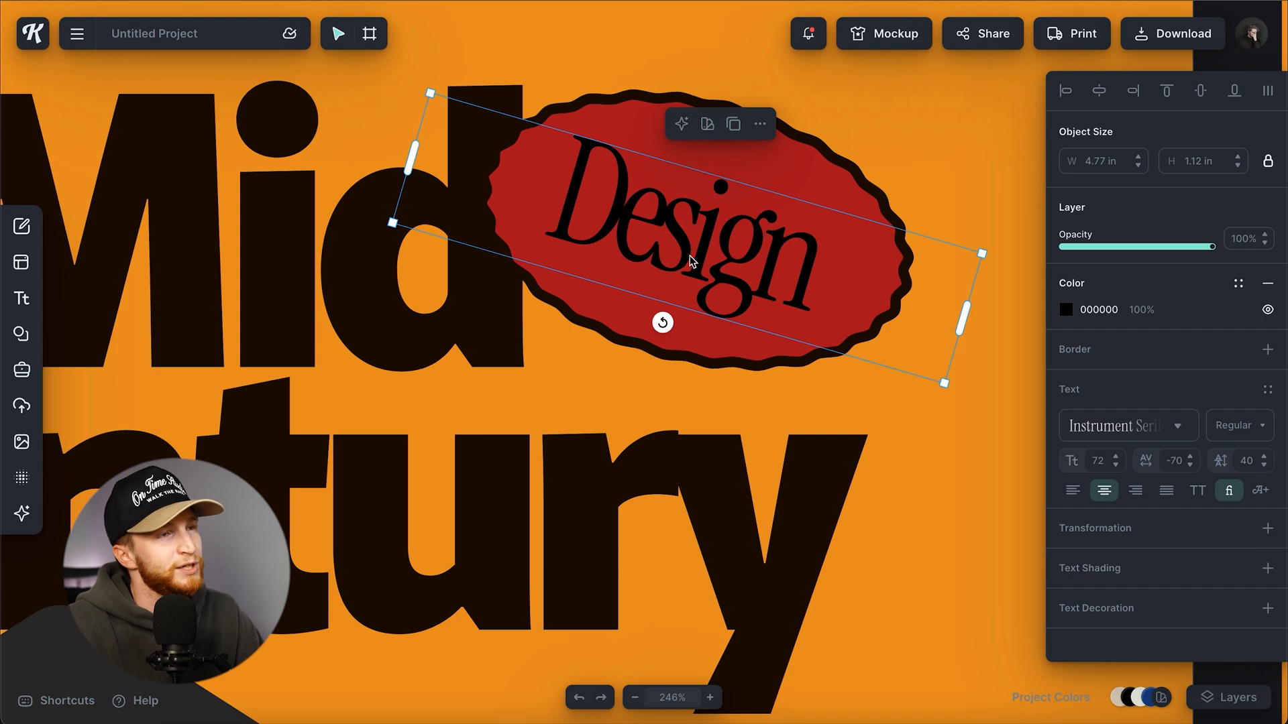
pyautogui.click(919, 439)
pyautogui.scroll(-5, 804, 350)
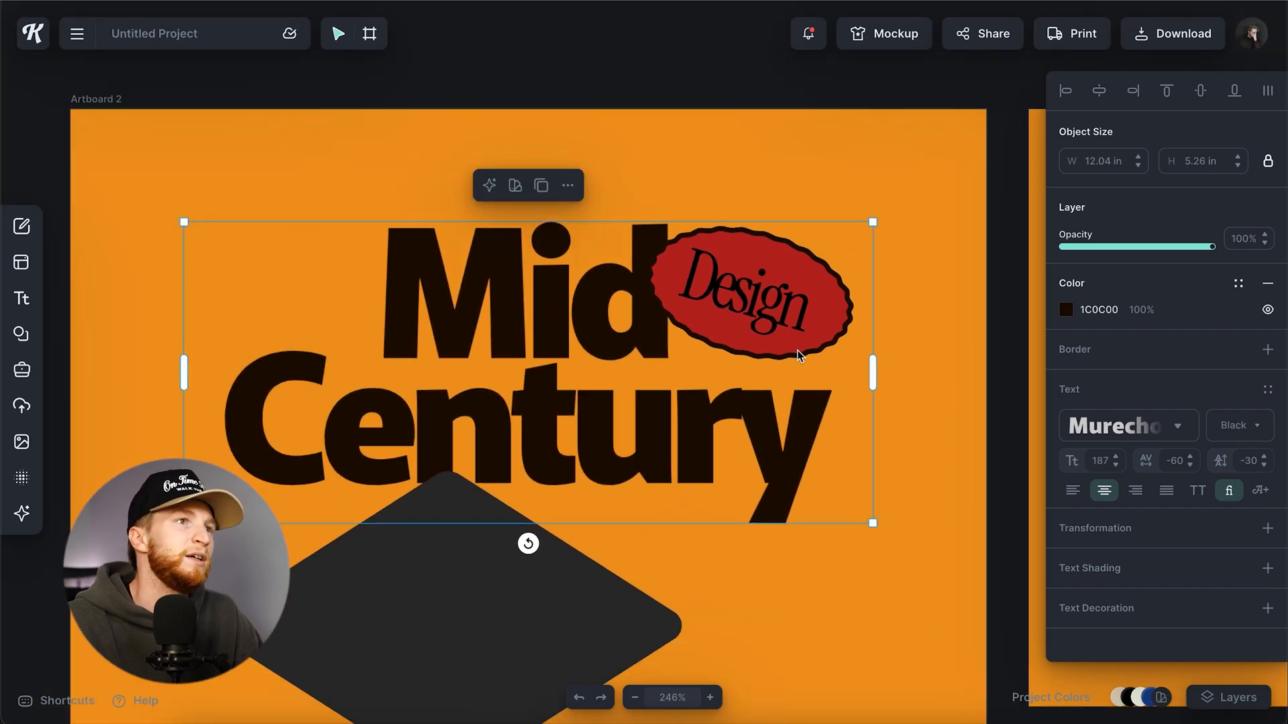
# Step: Add an exclamation mark to the badge text so it reads Design!
pyautogui.click(798, 314)
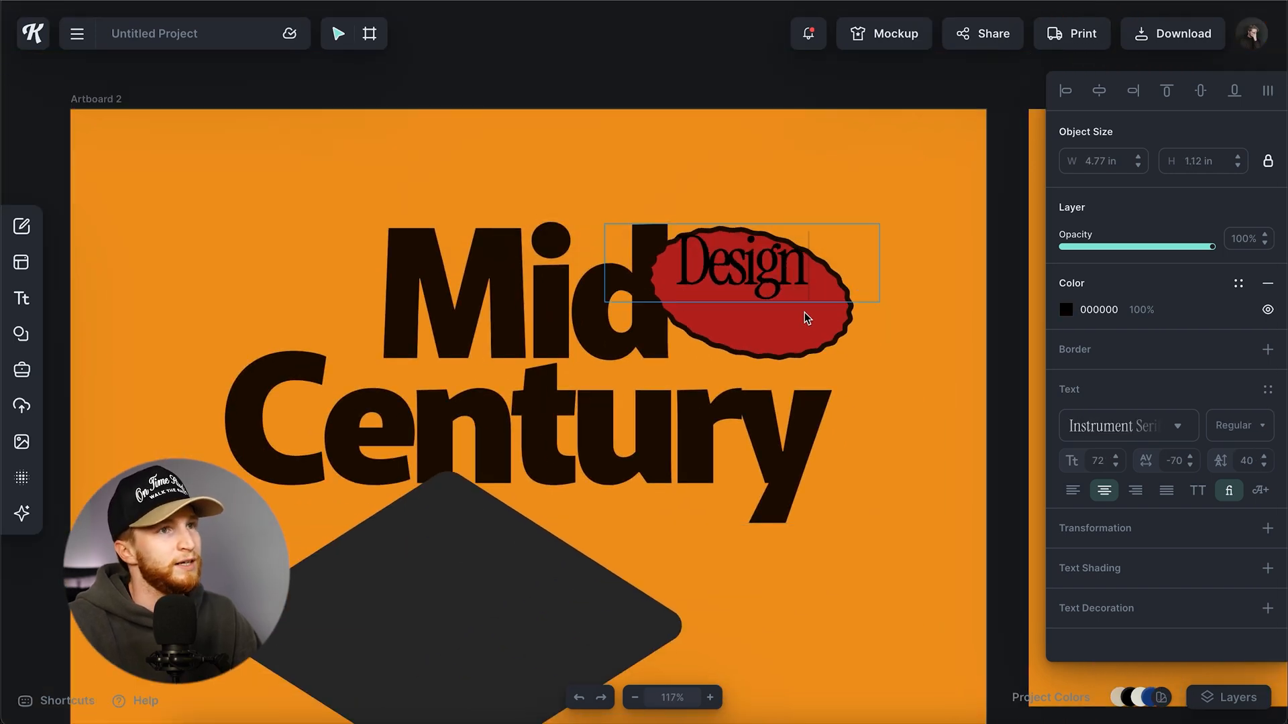
pyautogui.doubleClick(804, 312)
pyautogui.press('End')
pyautogui.write('!')
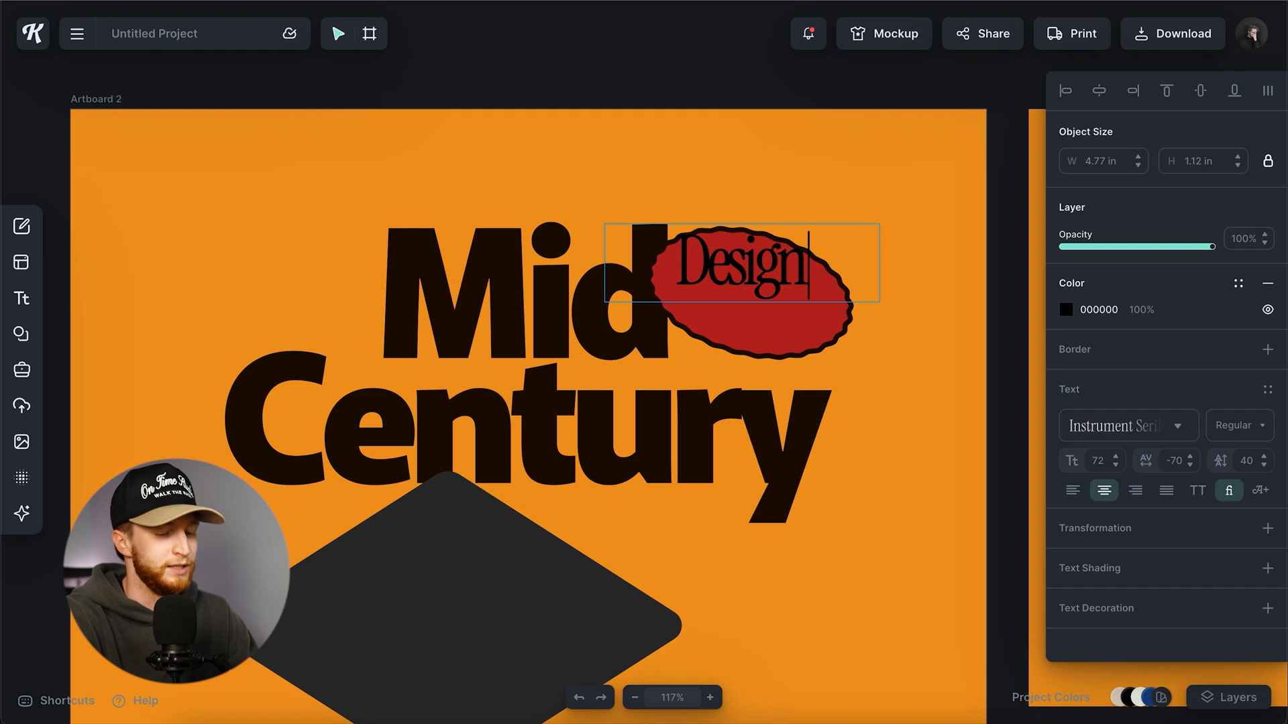
pyautogui.press('Escape')
pyautogui.click(917, 445)
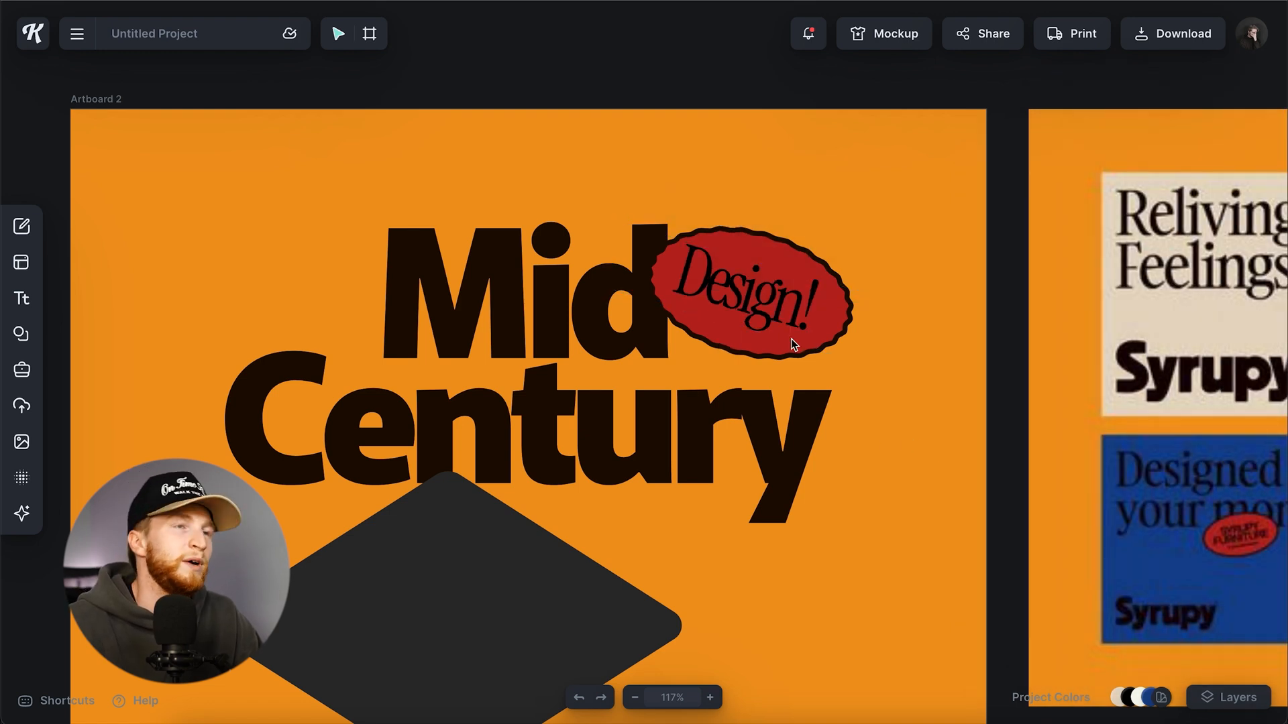
pyautogui.scroll(5, 782, 300)
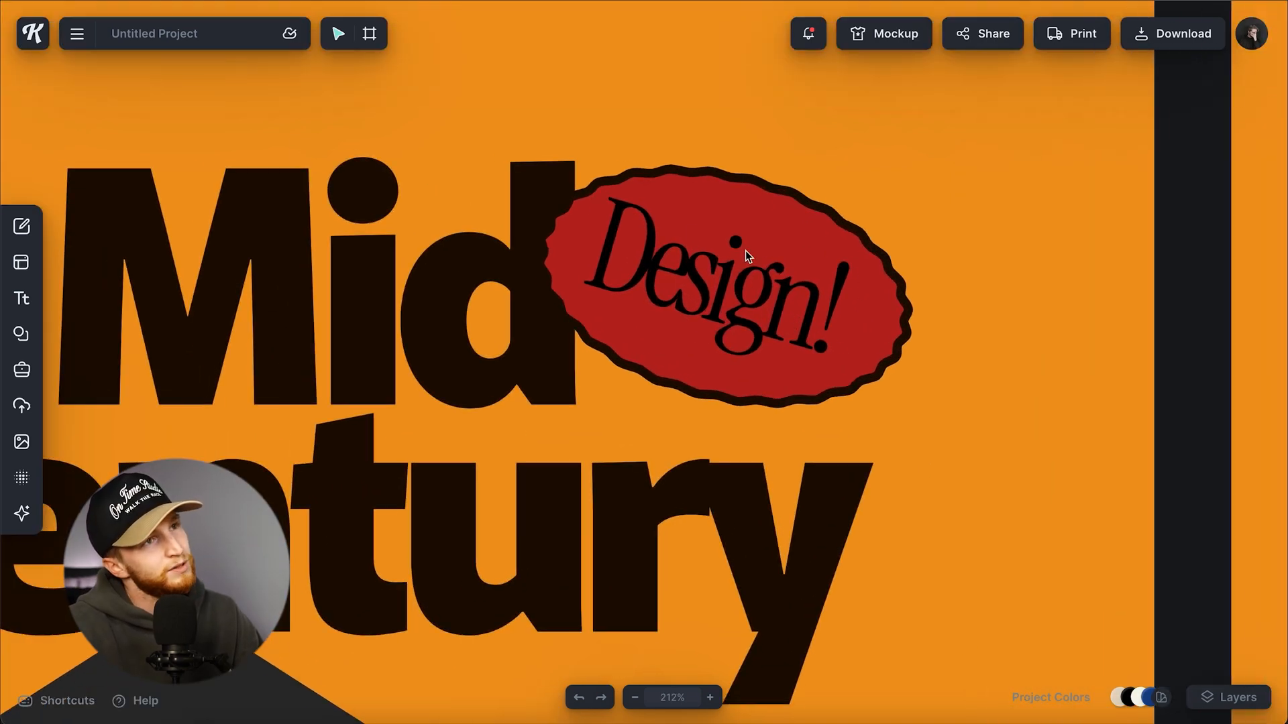
# Step: Recolour the Design! badge text to the dark brown document colour 1C0C00
pyautogui.moveTo(650, 251); pyautogui.dragTo(653, 258)
pyautogui.click(1066, 310)
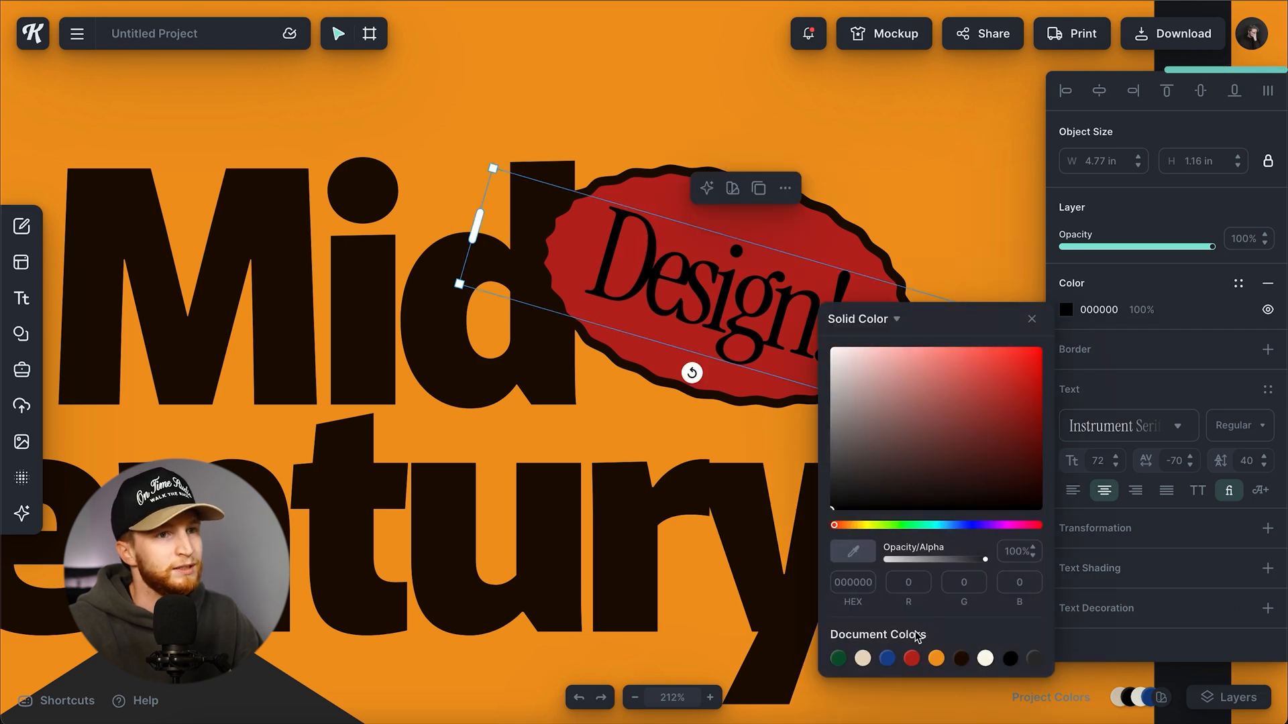
pyautogui.click(1032, 319)
pyautogui.click(982, 257)
# Step: Start erasing the potted plant beside the sideboard from the image with a small eraser of about size 25
pyautogui.scroll(-5, 997, 302)
pyautogui.scroll(-3, 997, 299)
pyautogui.hscroll(2, 997, 299)
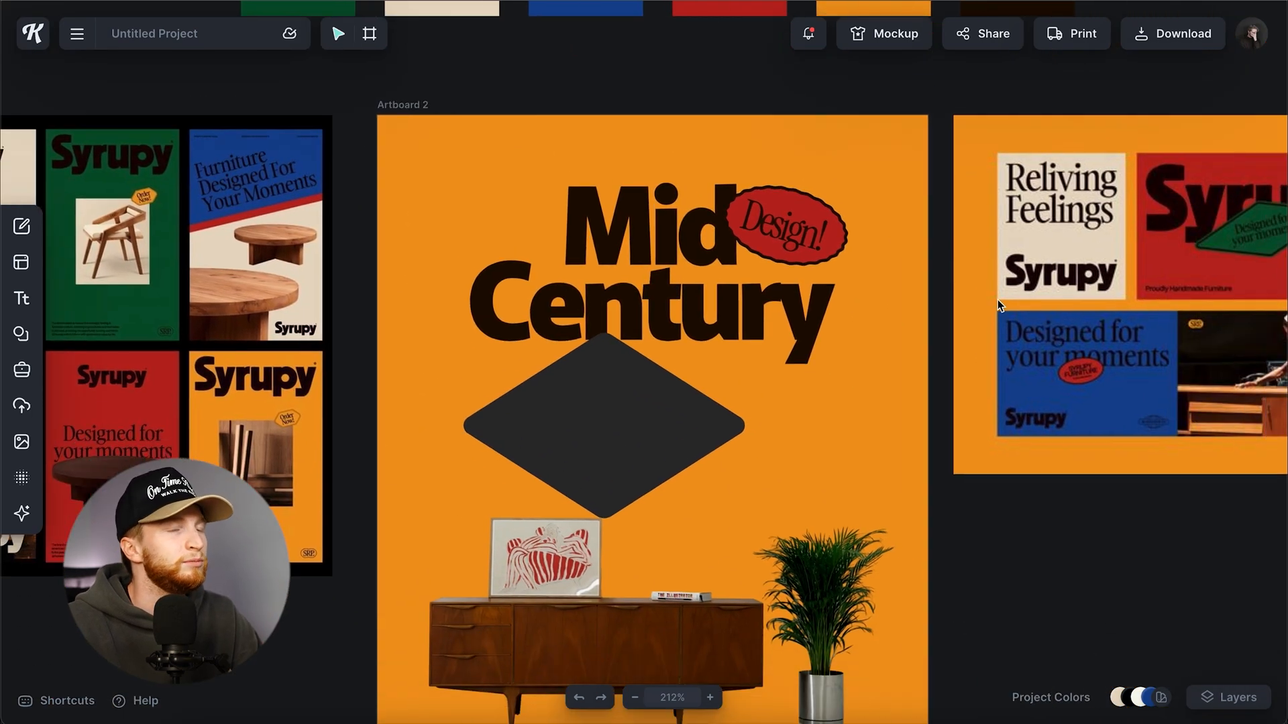
pyautogui.scroll(1, 888, 392)
pyautogui.scroll(-4, 888, 392)
pyautogui.scroll(5, 888, 392)
pyautogui.scroll(-2, 888, 391)
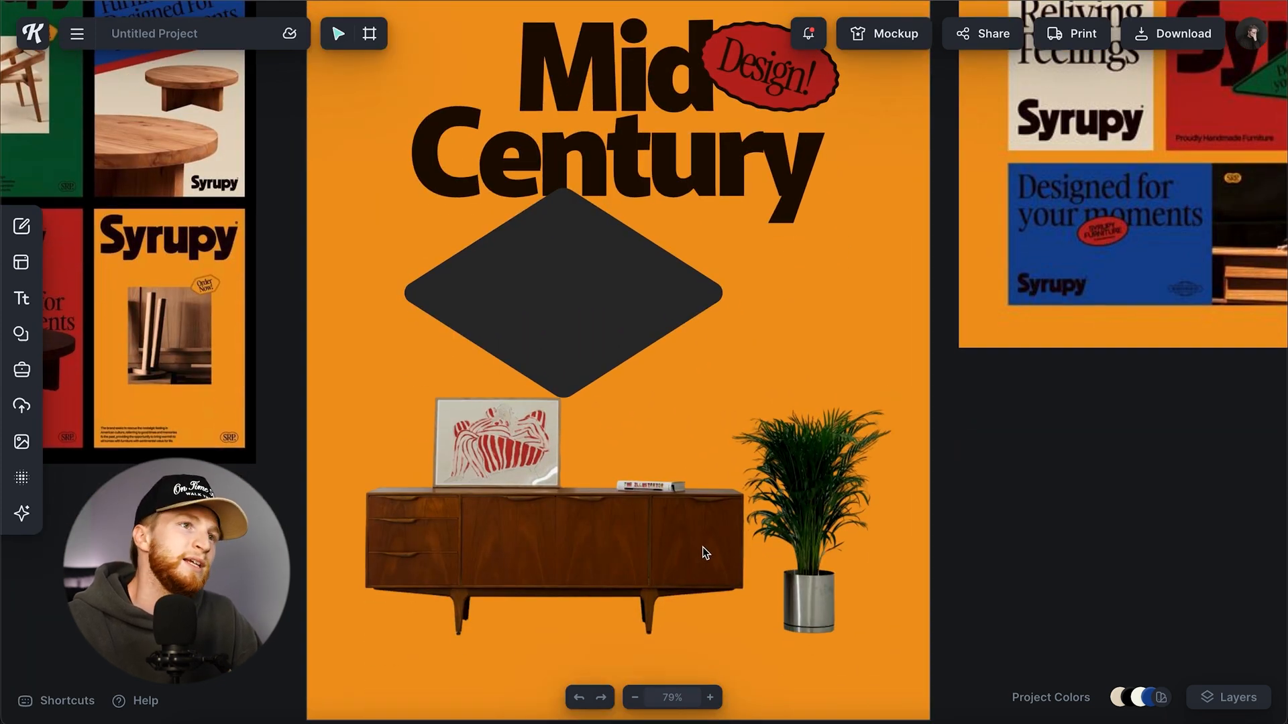
pyautogui.scroll(-1, 702, 546)
pyautogui.hscroll(1, 702, 546)
pyautogui.hscroll(1, 720, 545)
pyautogui.scroll(5, 736, 569)
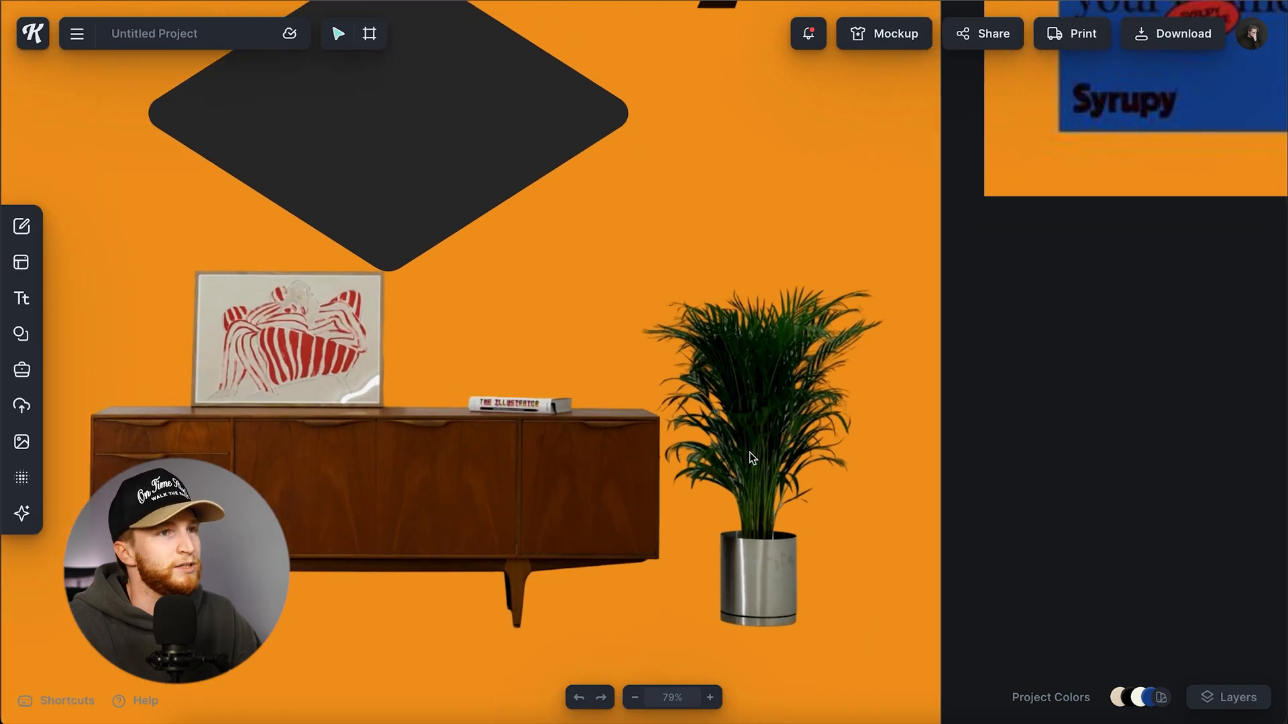
pyautogui.click(755, 449)
pyautogui.press('e')
pyautogui.moveTo(744, 493); pyautogui.dragTo(714, 509)
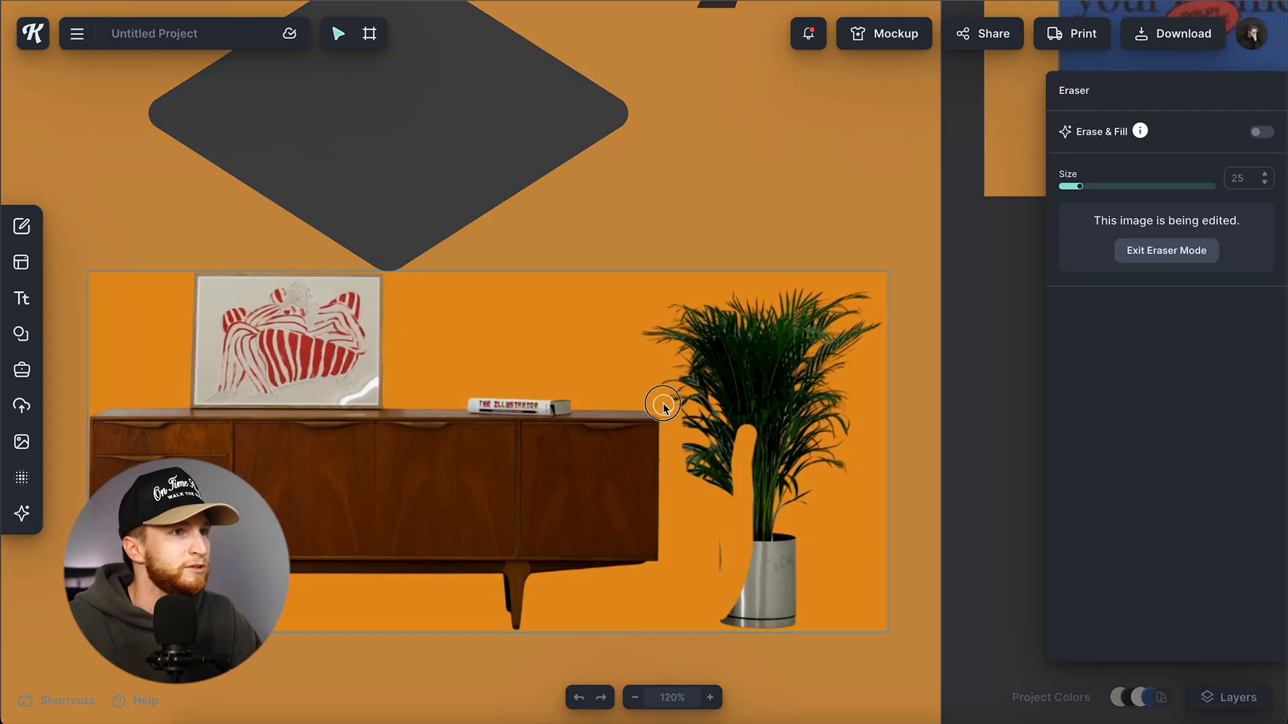
pyautogui.moveTo(657, 372)
pyautogui.mouseDown()
pyautogui.moveTo(681, 322)
pyautogui.moveTo(771, 332)
pyautogui.mouseUp()
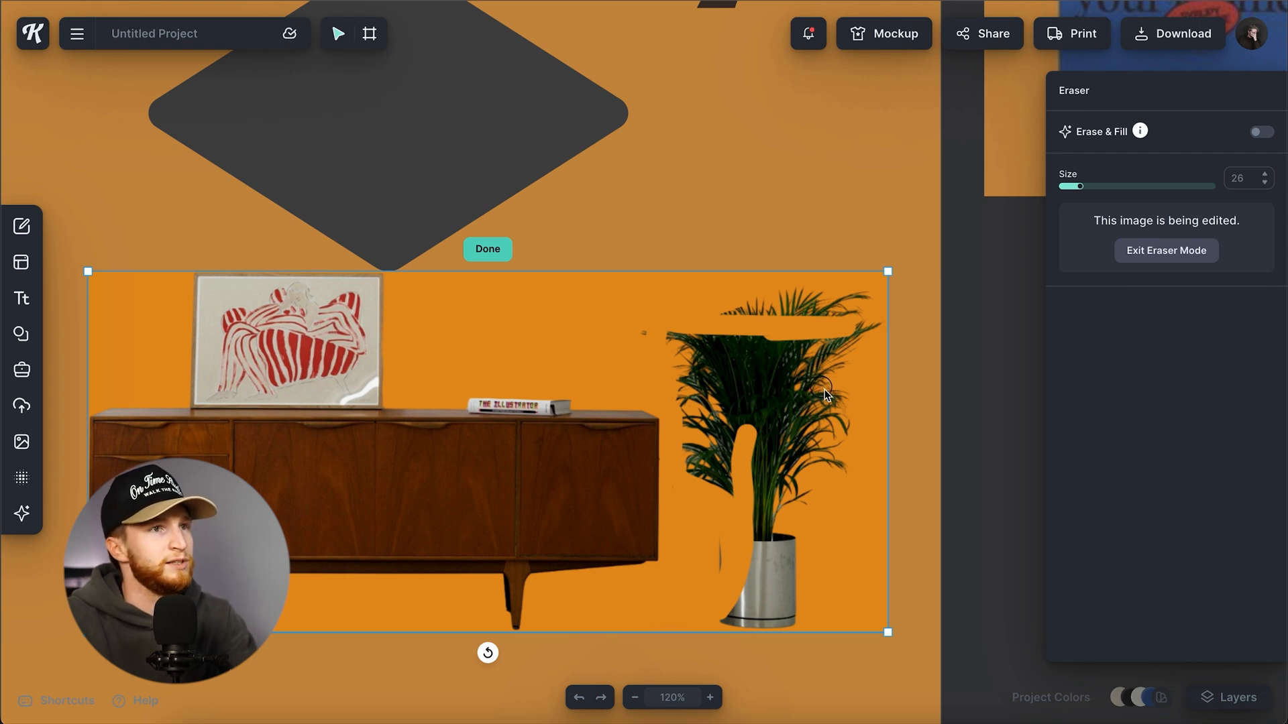
# Step: Erase the rest of the potted plant with the eraser enlarged to size 145 and finish editing the image
pyautogui.press(']')
pyautogui.press(']')
pyautogui.press(']')
pyautogui.press(']')
pyautogui.press(']')
pyautogui.press(']')
pyautogui.press(']')
pyautogui.press(']')
pyautogui.press(']')
pyautogui.moveTo(831, 376)
pyautogui.mouseDown()
pyautogui.moveTo(786, 393)
pyautogui.moveTo(792, 562)
pyautogui.moveTo(729, 637)
pyautogui.mouseUp()
pyautogui.moveTo(767, 557)
pyautogui.mouseDown()
pyautogui.moveTo(745, 495)
pyautogui.moveTo(723, 488)
pyautogui.moveTo(731, 390)
pyautogui.moveTo(717, 343)
pyautogui.moveTo(646, 315)
pyautogui.moveTo(963, 309)
pyautogui.moveTo(882, 454)
pyautogui.moveTo(888, 534)
pyautogui.moveTo(816, 466)
pyautogui.mouseUp()
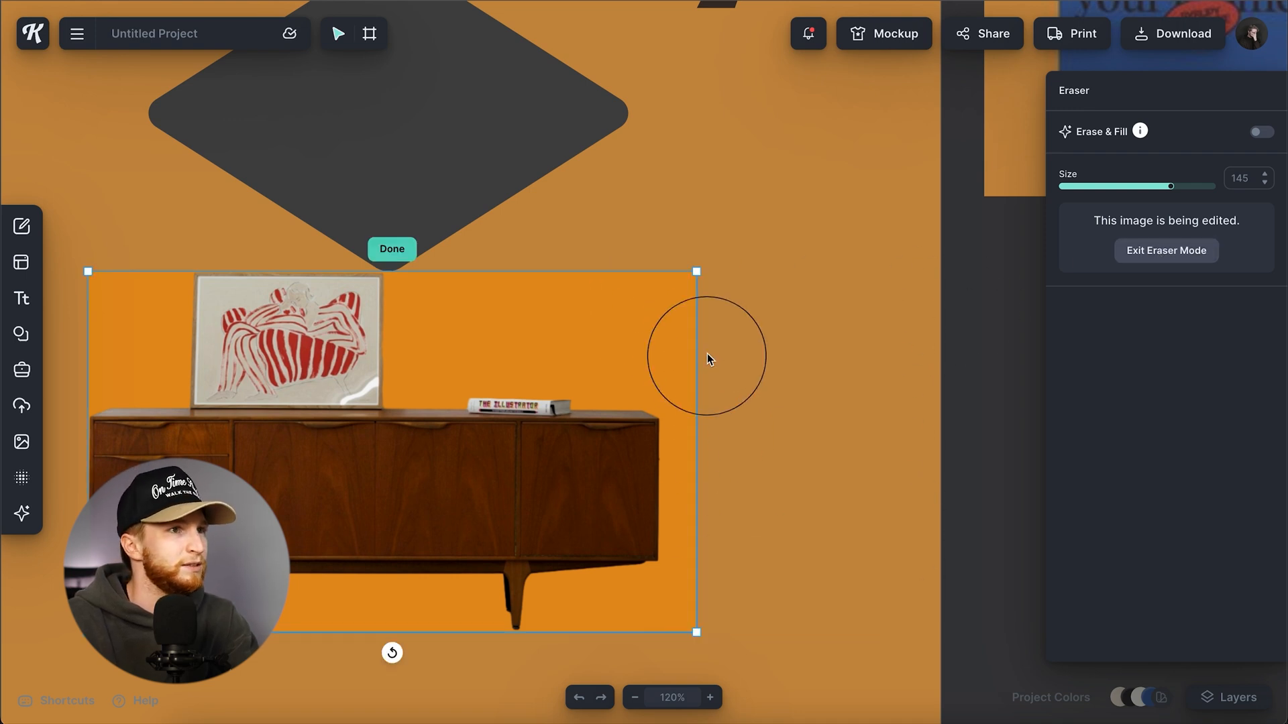
pyautogui.moveTo(708, 357); pyautogui.dragTo(726, 422)
pyautogui.moveTo(724, 633); pyautogui.dragTo(799, 471)
pyautogui.hscroll(-3, 802, 473)
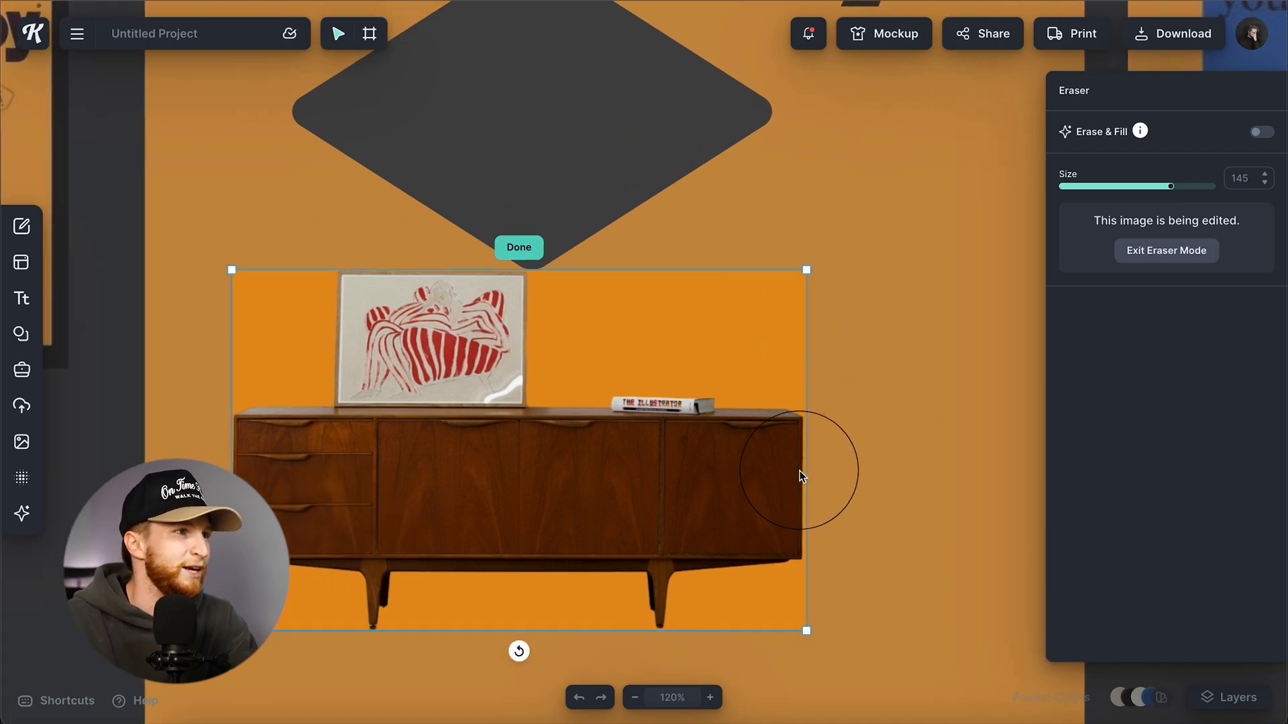
pyautogui.click(1167, 251)
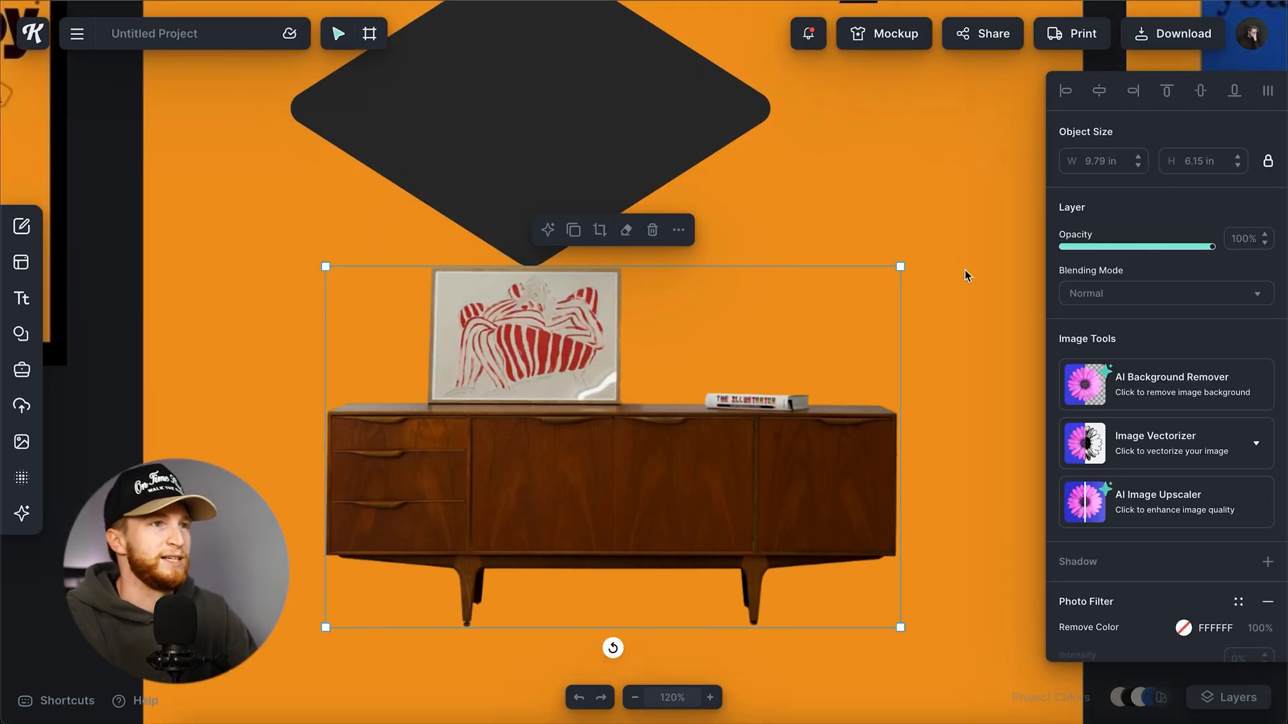
# Step: Enlarge the sideboard image to about 11.07 by 6.95 in and position it in the lower half of the poster
pyautogui.scroll(-5, 972, 286)
pyautogui.scroll(2, 814, 334)
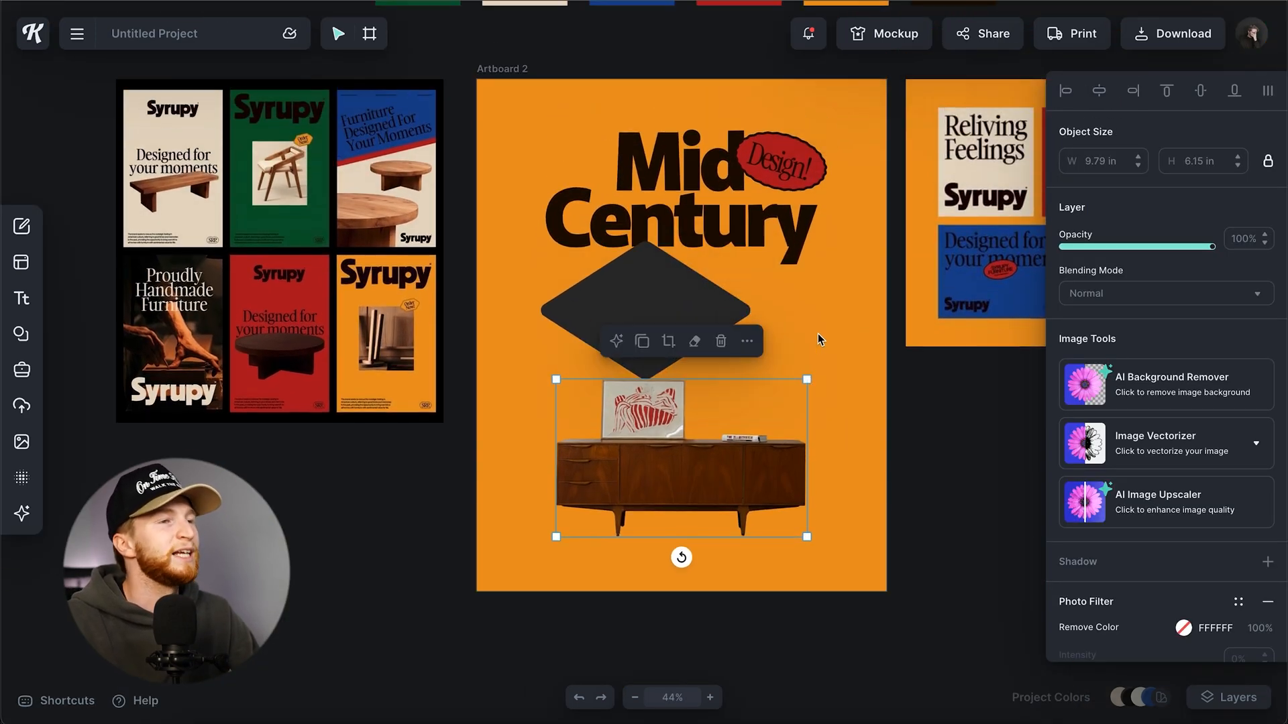
pyautogui.scroll(4, 703, 452)
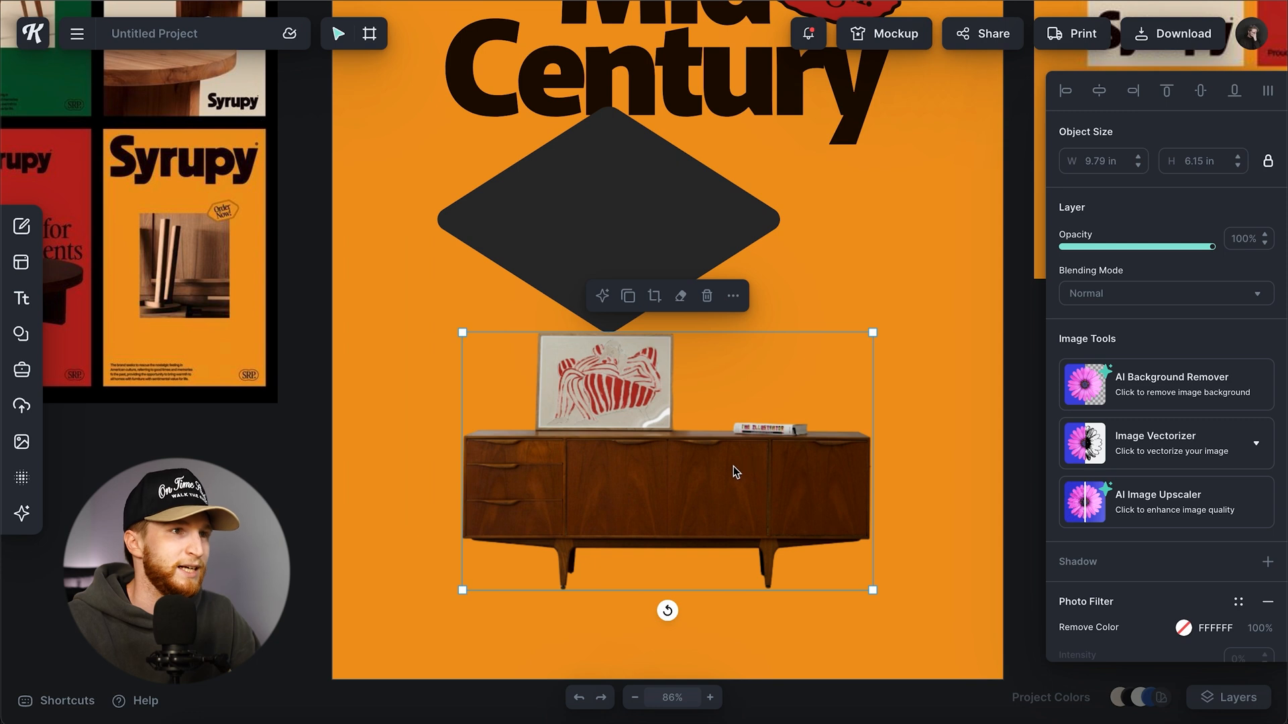
pyautogui.scroll(-1, 734, 465)
pyautogui.scroll(-2, 731, 466)
pyautogui.moveTo(836, 558); pyautogui.dragTo(853, 570)
pyautogui.moveTo(774, 509); pyautogui.dragTo(774, 505)
pyautogui.click(775, 320)
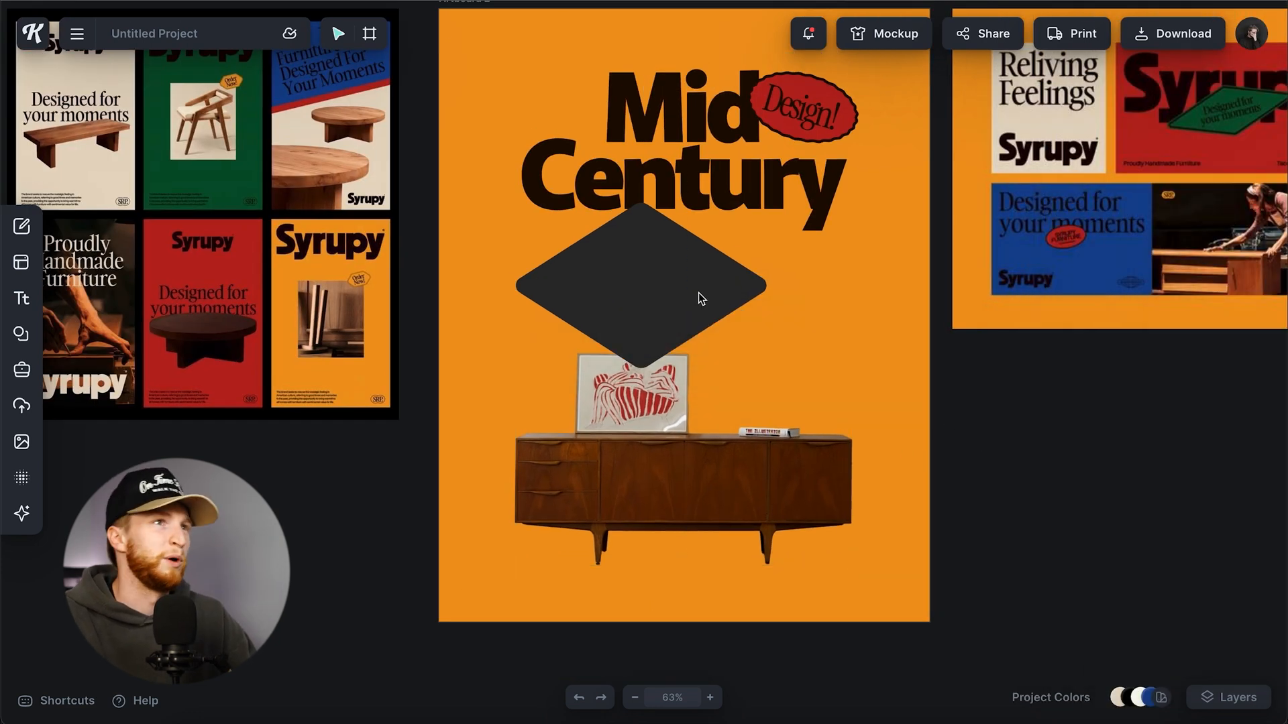
# Step: Shrink the diamond to about 3.26 by 2.15 in, tilt it counterclockwise over the sideboard's upper left corner and try a green fill
pyautogui.click(691, 322)
pyautogui.moveTo(705, 371); pyautogui.dragTo(517, 290)
pyautogui.moveTo(503, 231); pyautogui.dragTo(527, 422)
pyautogui.moveTo(533, 470); pyautogui.dragTo(528, 476)
pyautogui.click(839, 659)
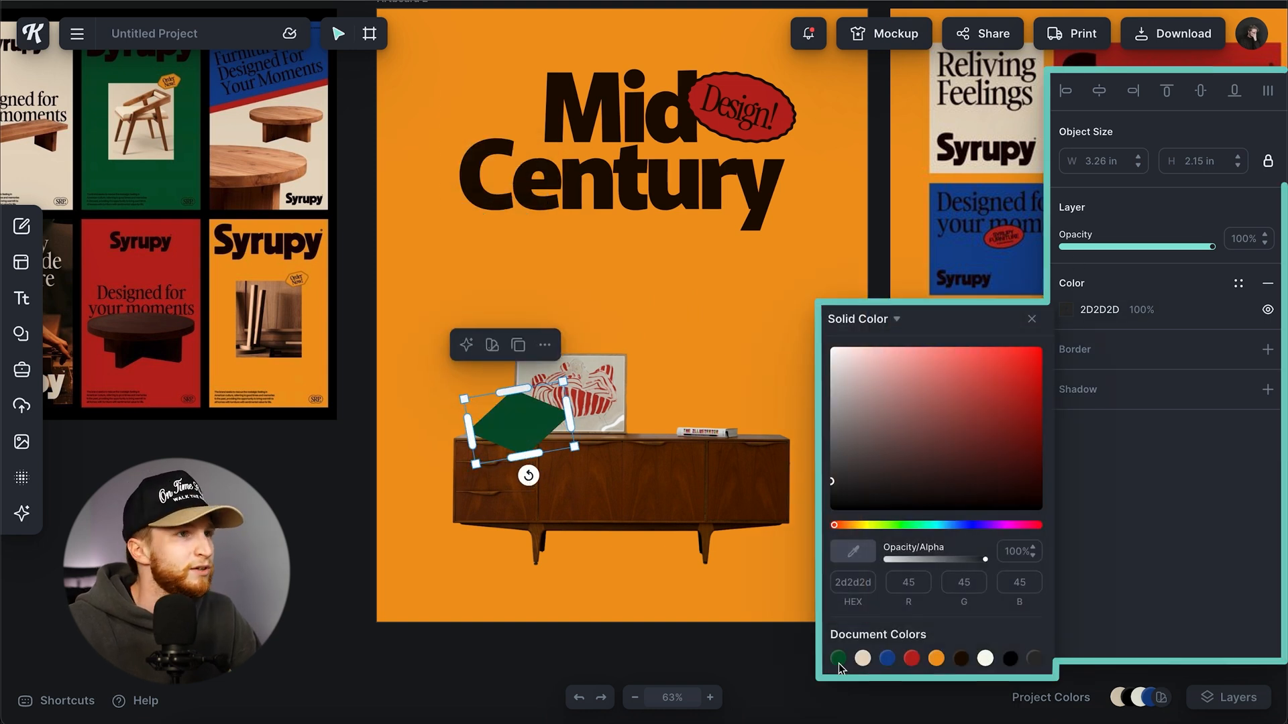
# Step: Fill the diamond with blue 144592 and fit it at about 2.72 by 1.79 in over the picture frame's upper left corner
pyautogui.moveTo(523, 423); pyautogui.dragTo(664, 356)
pyautogui.scroll(5, 522, 335)
pyautogui.moveTo(674, 415); pyautogui.dragTo(578, 392)
pyautogui.moveTo(507, 361); pyautogui.dragTo(511, 380)
pyautogui.moveTo(583, 413); pyautogui.dragTo(591, 432)
pyautogui.moveTo(492, 373); pyautogui.dragTo(498, 372)
pyautogui.moveTo(595, 431); pyautogui.dragTo(580, 423)
pyautogui.moveTo(486, 380); pyautogui.dragTo(480, 381)
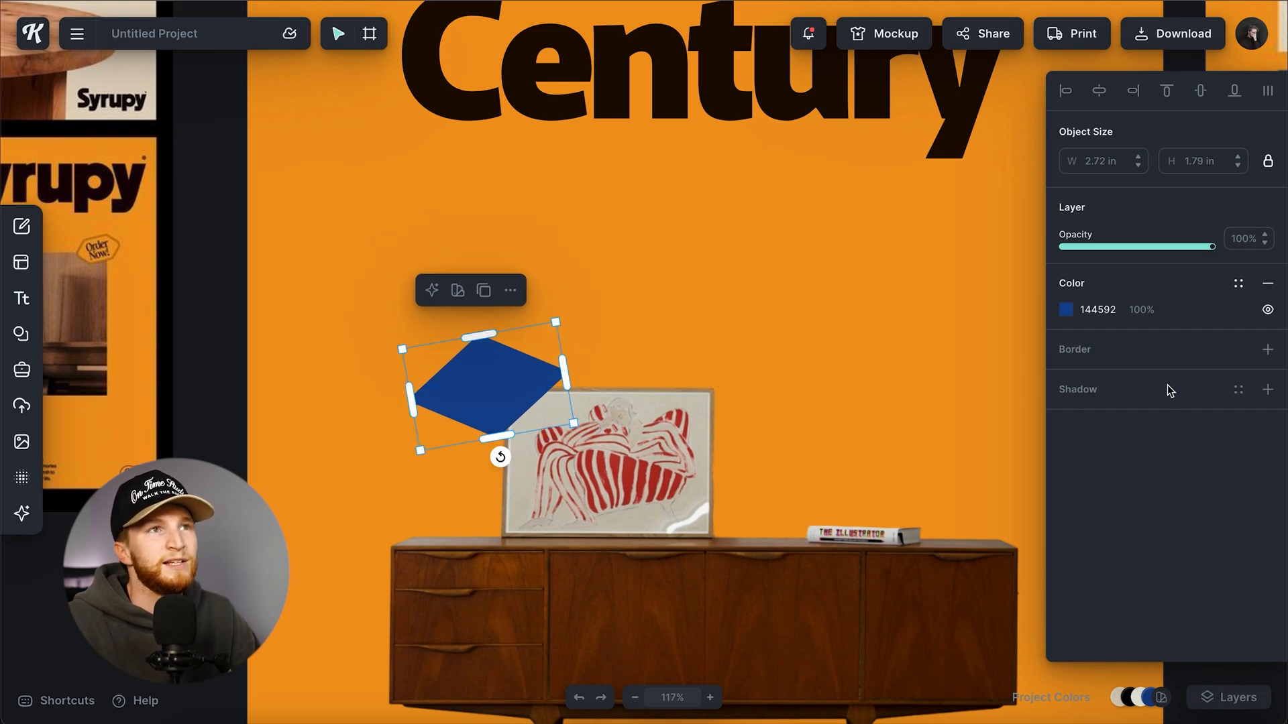
# Step: Add a border of weight 5.00 in dark brown 1C0C00 to the blue diamond
pyautogui.hscroll(5, 878, 356)
pyautogui.click(1128, 356)
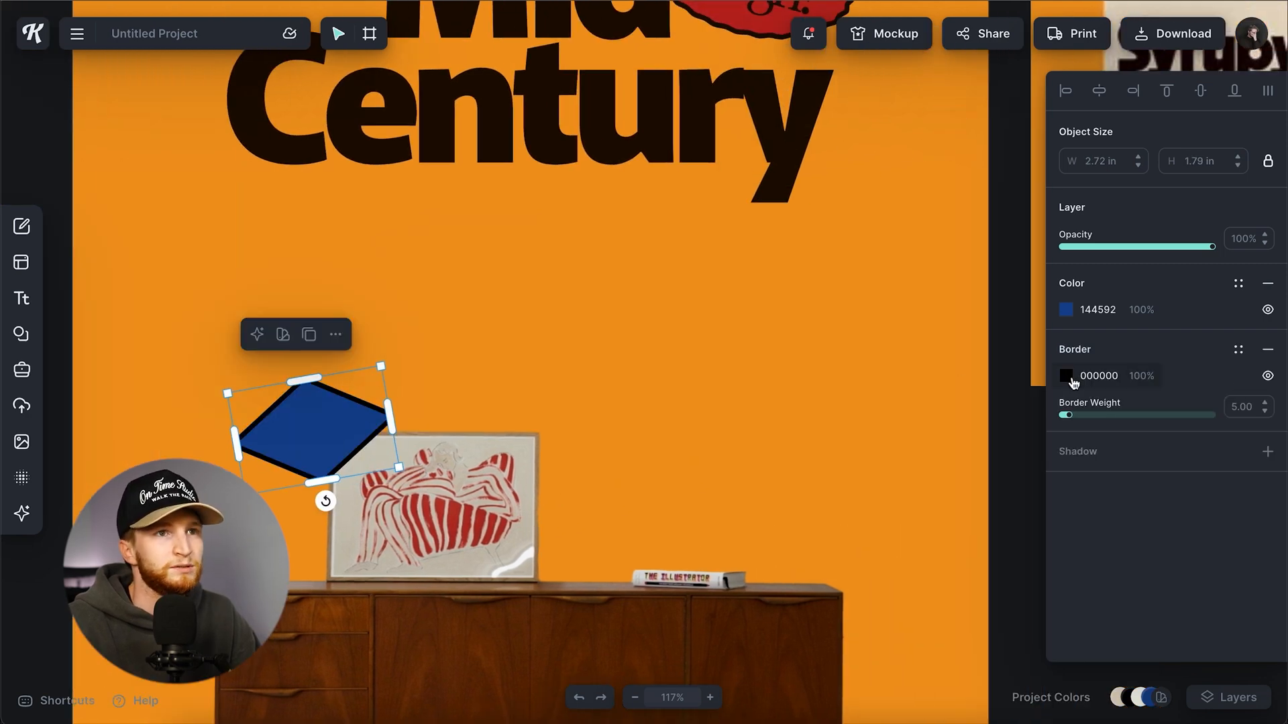
pyautogui.click(1066, 373)
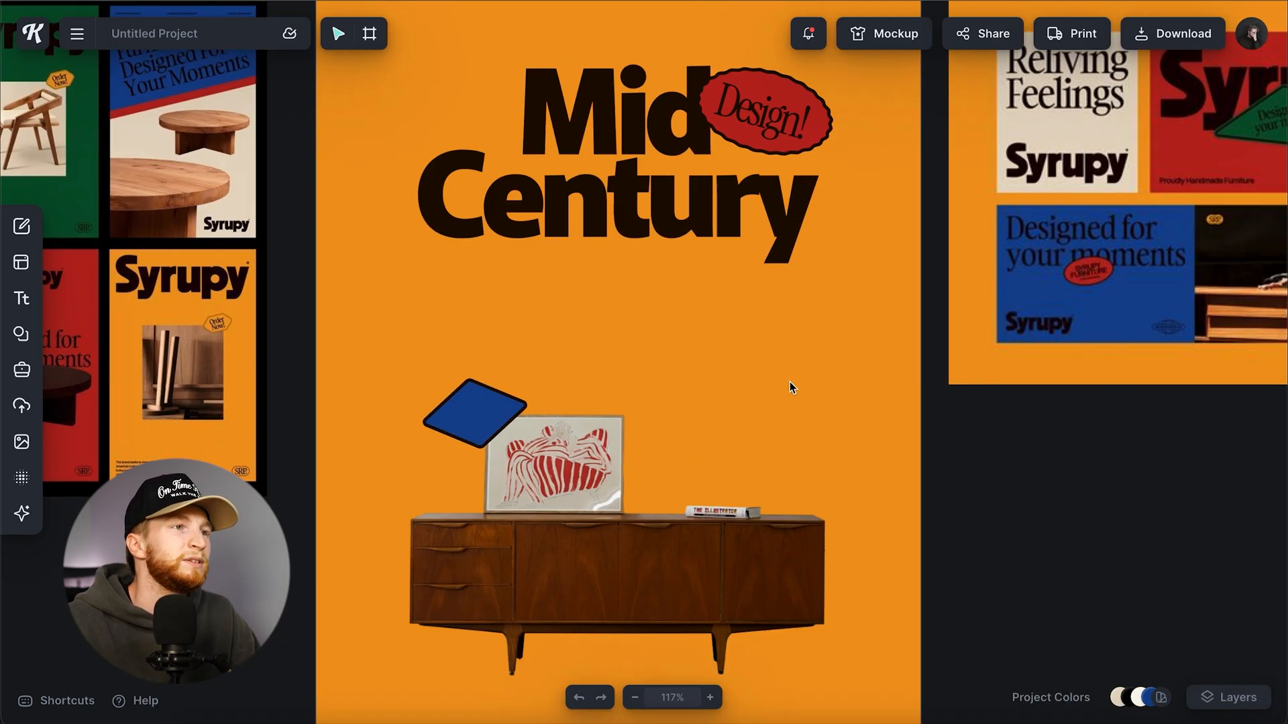
# Step: Stretch the blue diamond to about 4.99 in wide and place it, tilted counterclockwise, above the picture frame's upper left corner
pyautogui.scroll(-3, 790, 381)
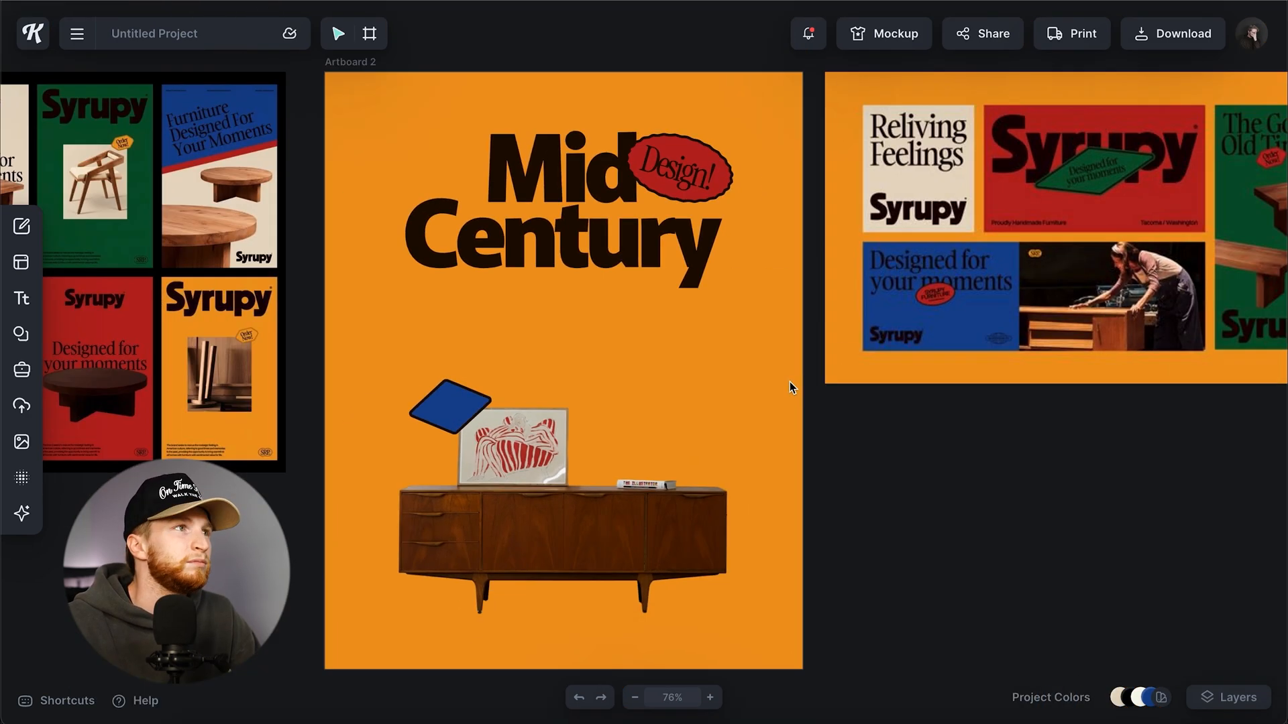
pyautogui.hscroll(-4, 790, 381)
pyautogui.hscroll(2, 790, 381)
pyautogui.scroll(-1, 715, 409)
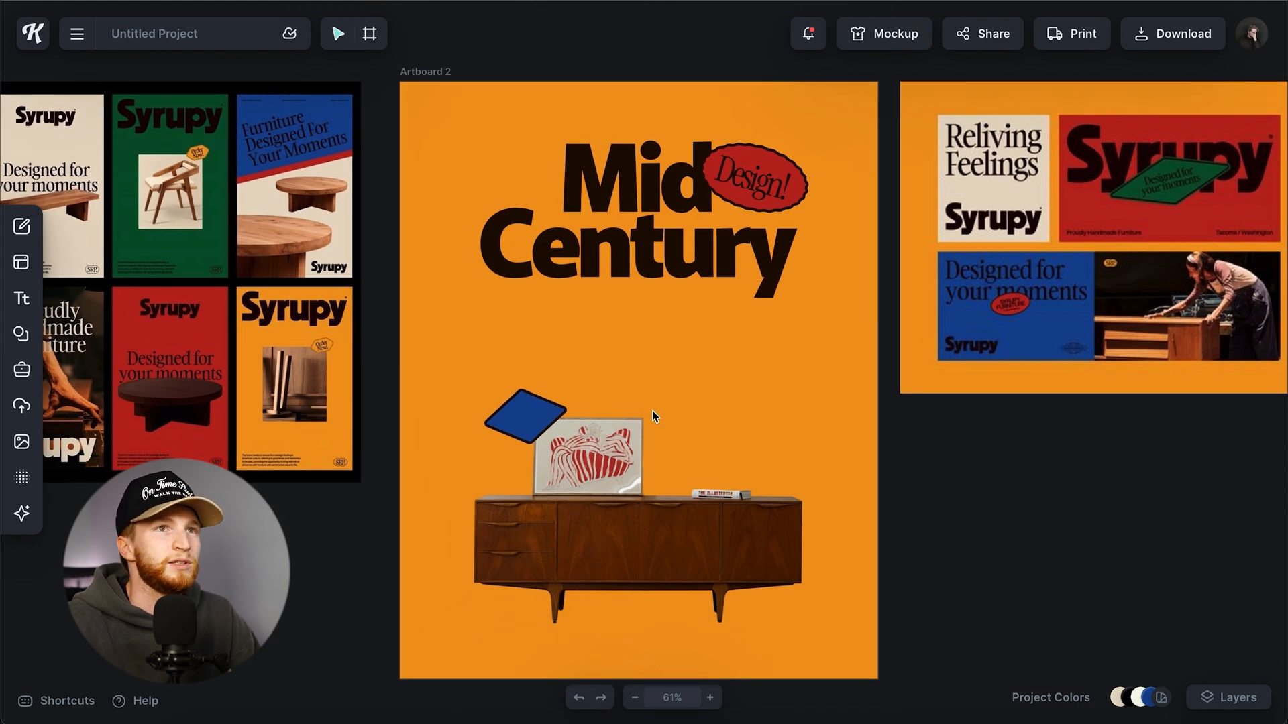
pyautogui.scroll(5, 539, 424)
pyautogui.click(542, 406)
pyautogui.moveTo(586, 396); pyautogui.dragTo(696, 379)
pyautogui.moveTo(617, 378); pyautogui.dragTo(782, 469)
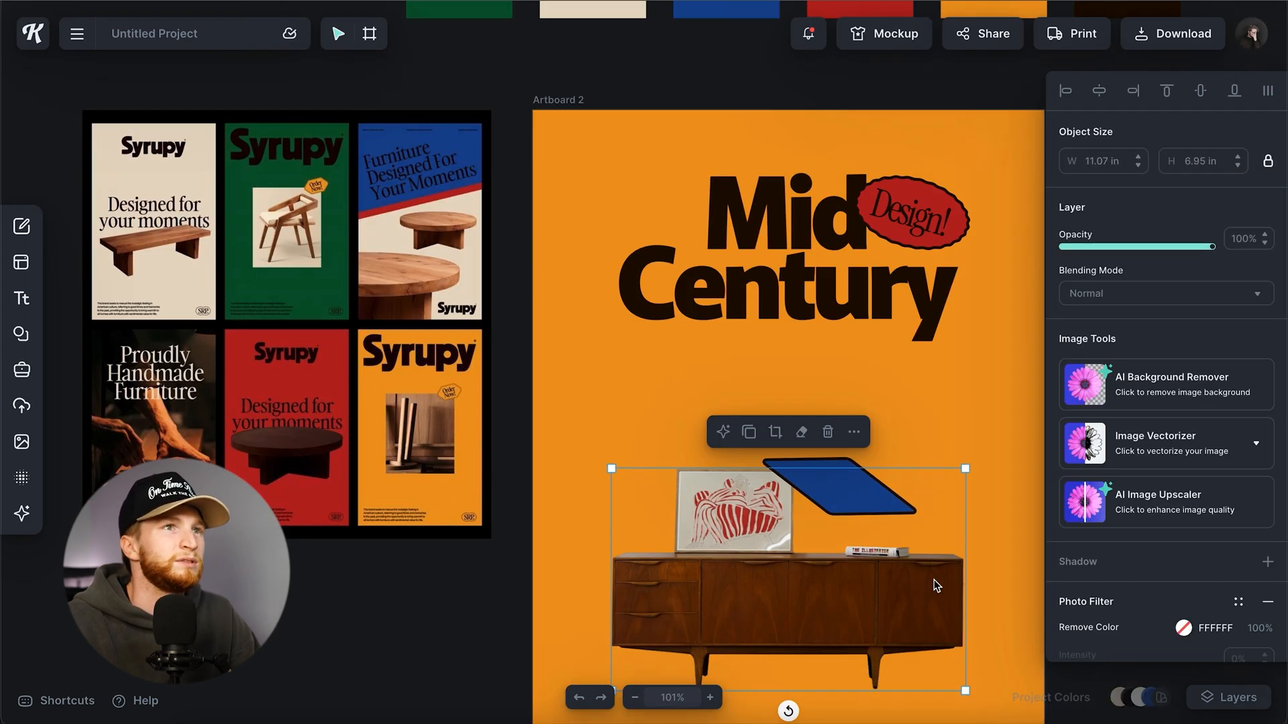
pyautogui.scroll(-4, 937, 586)
pyautogui.moveTo(670, 416); pyautogui.dragTo(514, 574)
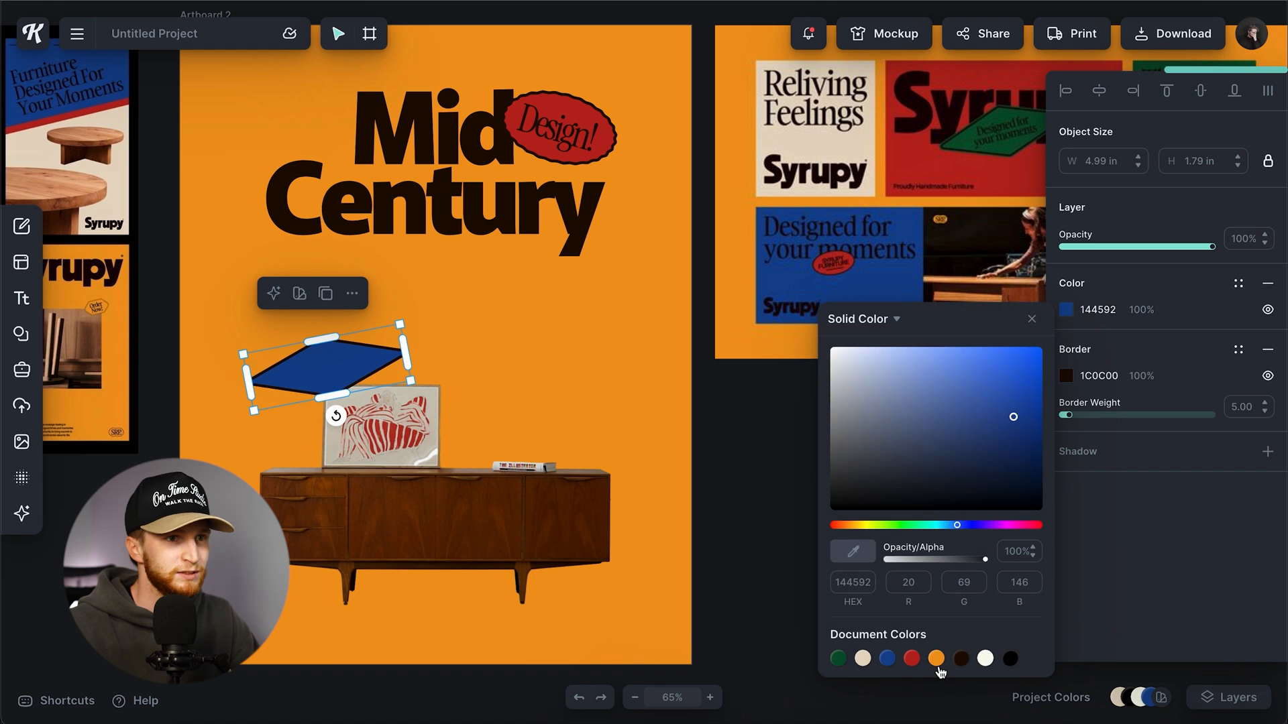
# Step: Compare document colours on the diamond and set its fill to green 06542C
pyautogui.click(936, 660)
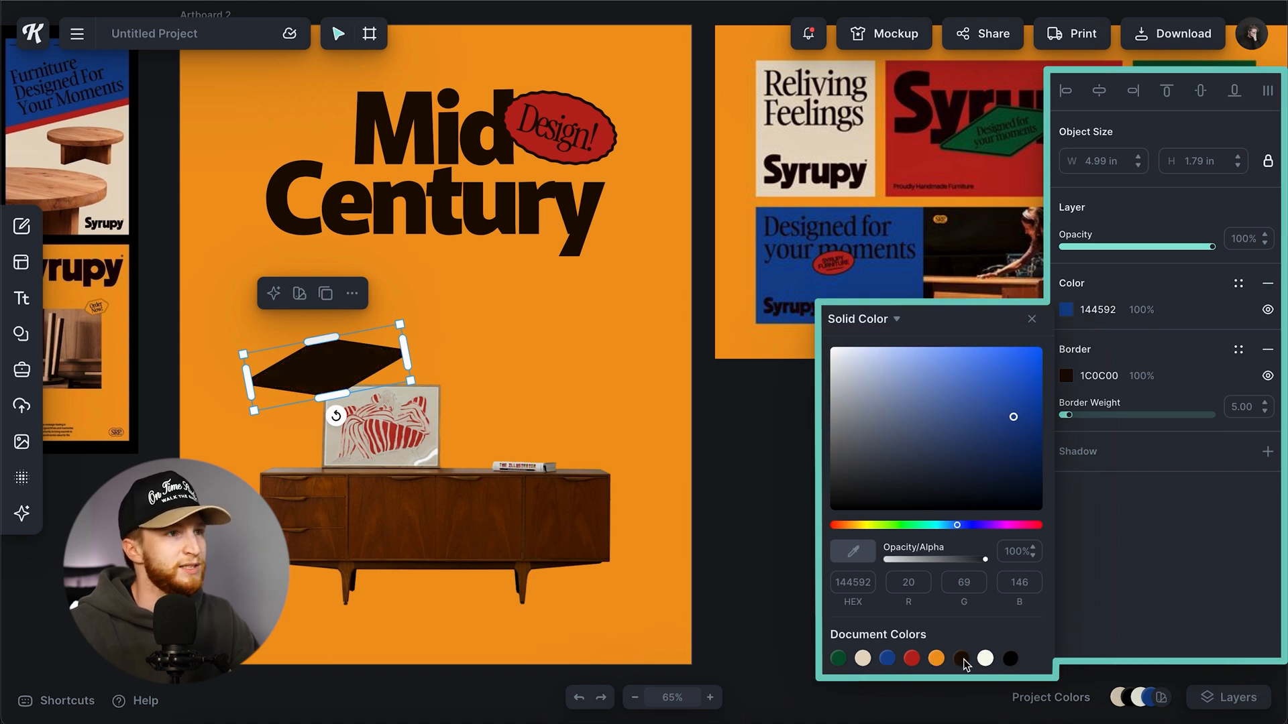
pyautogui.click(837, 659)
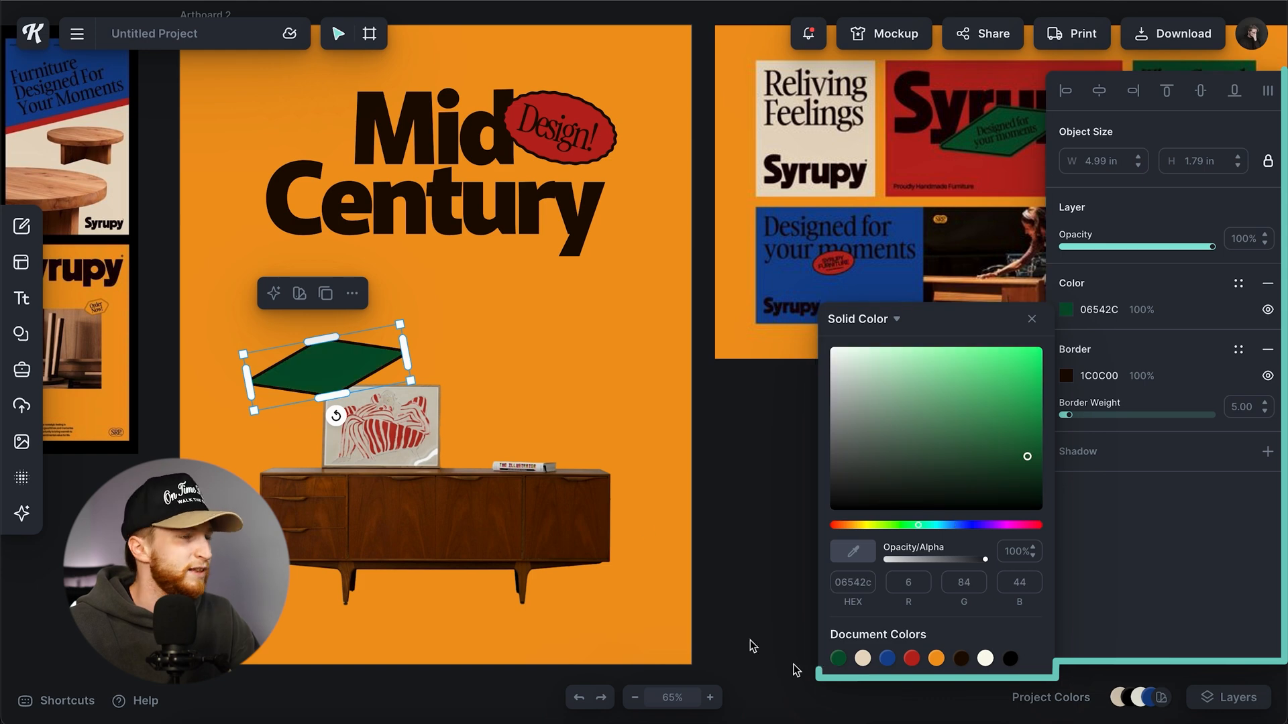
pyautogui.click(537, 436)
# Step: Place a copy of the badge text reading "Made for Life." at size 43 inside the green diamond, tilted to match it
pyautogui.scroll(5, 538, 336)
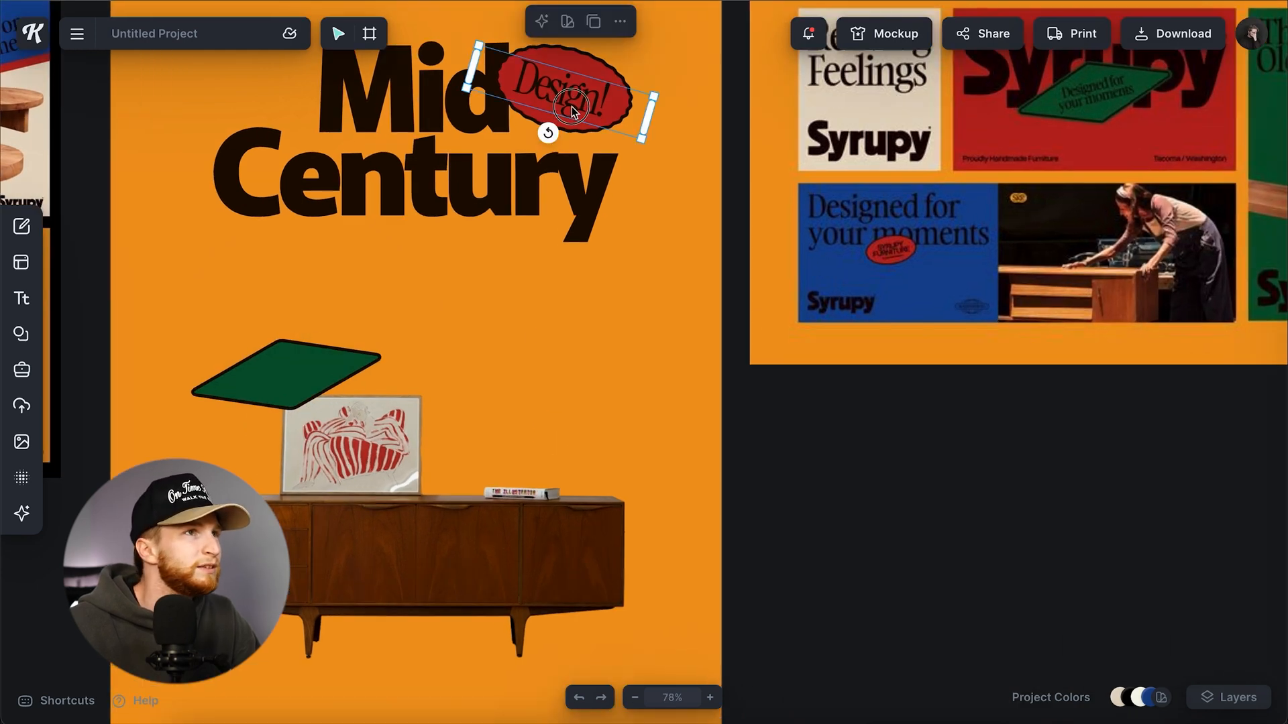
pyautogui.hotkey('ctrl', 'v')
pyautogui.doubleClick(551, 323)
pyautogui.write('Made for Life.')
pyautogui.press('Escape')
pyautogui.moveTo(578, 330); pyautogui.dragTo(199, 406)
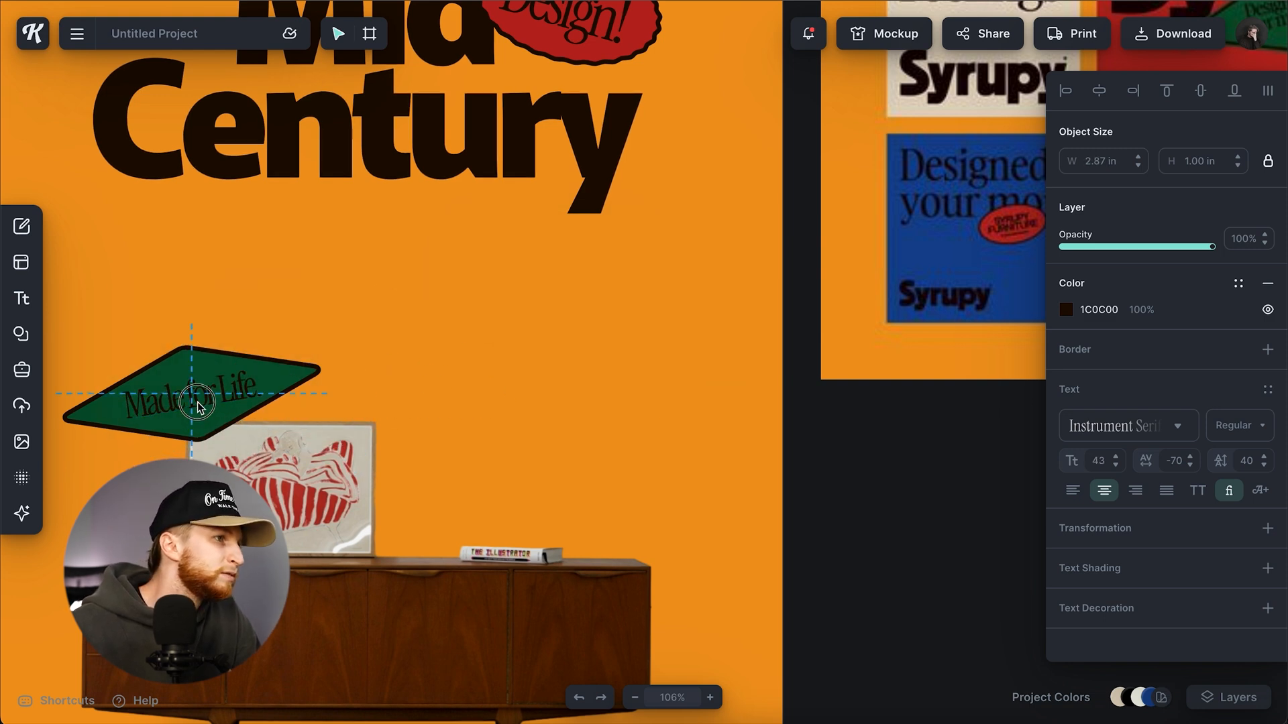
pyautogui.click(460, 397)
# Step: Enlarge the diamond with its text to about 8.89 by 3.20 in between headline and picture, and thicken the diamond's border
pyautogui.scroll(-5, 457, 391)
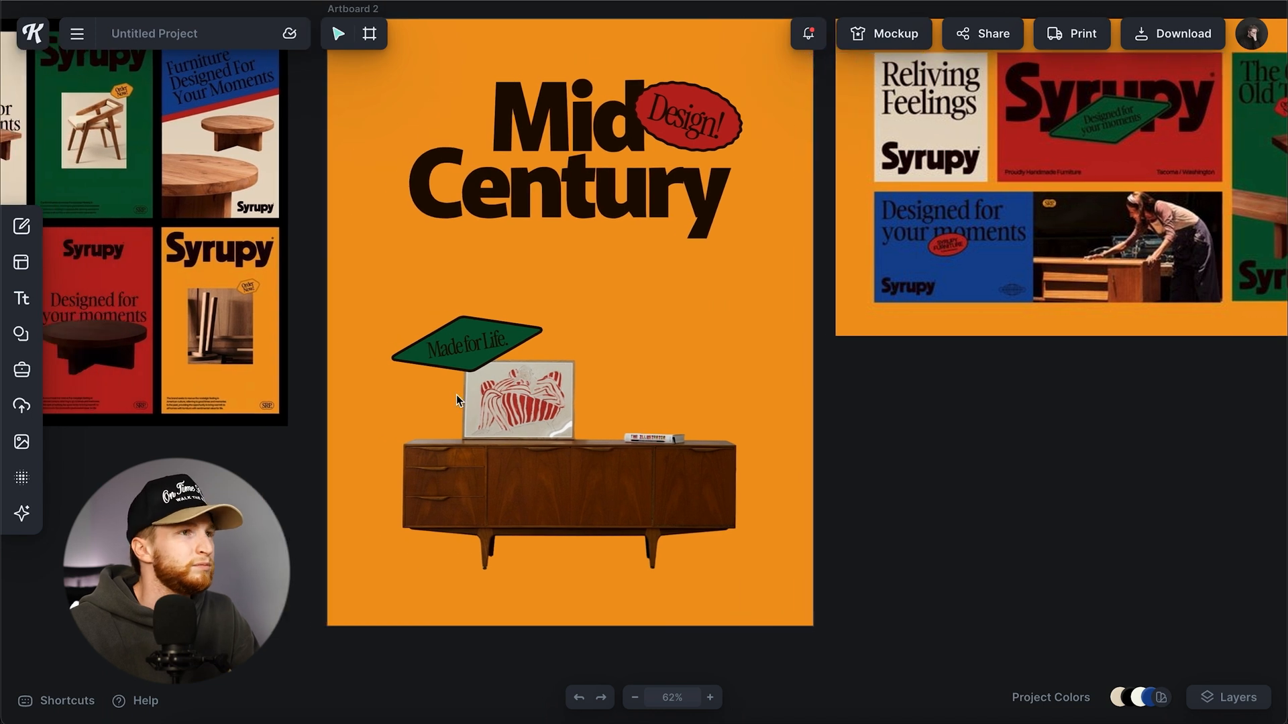
pyautogui.click(466, 347)
pyautogui.keyDown('shift'); pyautogui.click(473, 361); pyautogui.keyUp('shift')
pyautogui.moveTo(558, 306); pyautogui.dragTo(718, 212)
pyautogui.moveTo(589, 295); pyautogui.dragTo(611, 319)
pyautogui.moveTo(744, 409); pyautogui.dragTo(720, 396)
pyautogui.moveTo(582, 320); pyautogui.dragTo(582, 294)
pyautogui.click(717, 318)
pyautogui.click(671, 279)
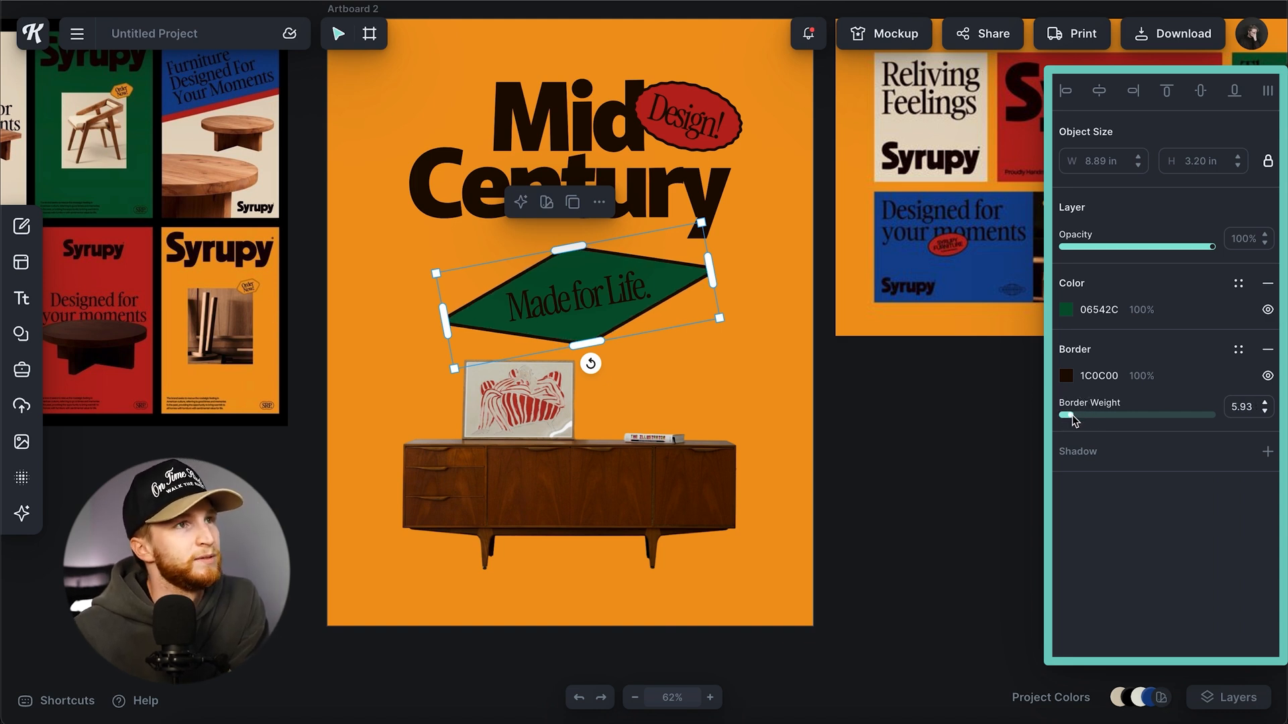
pyautogui.click(871, 447)
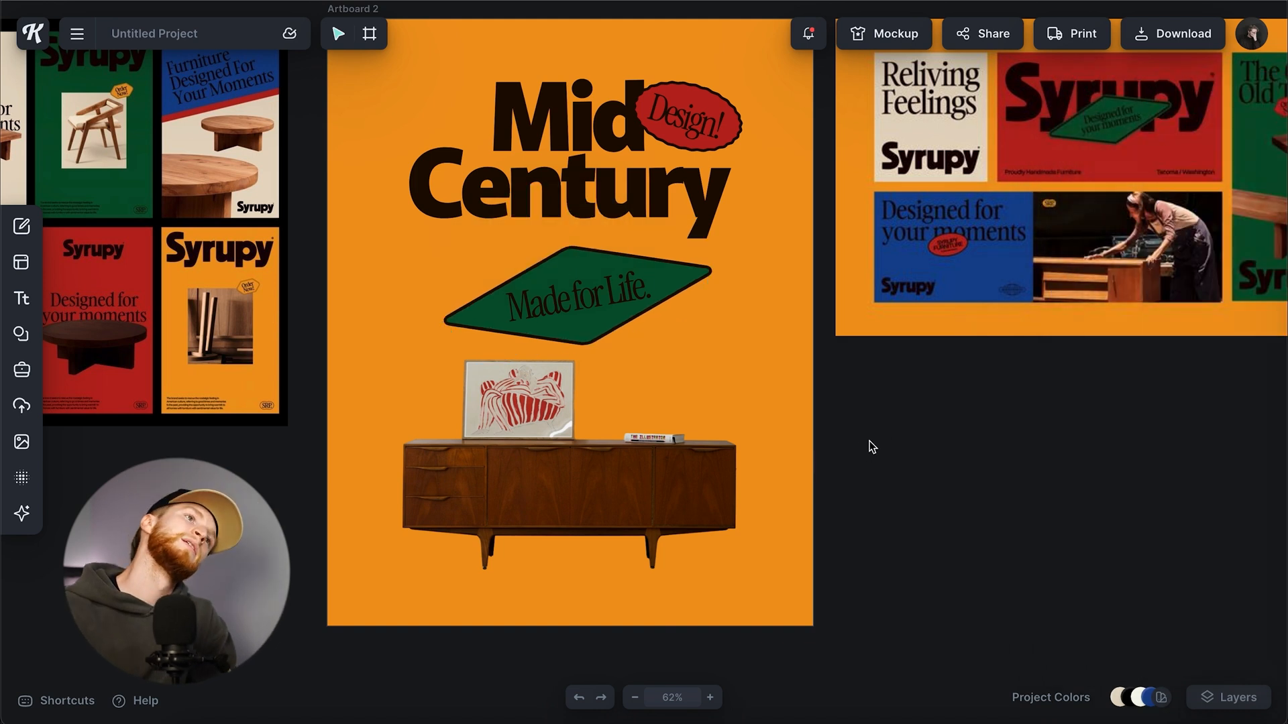
# Step: Rotate the green diamond and its Made for Life. text level beneath the headline
pyautogui.click(582, 288)
pyautogui.moveTo(577, 385)
pyautogui.mouseDown()
pyautogui.moveTo(584, 408)
pyautogui.moveTo(565, 395)
pyautogui.mouseUp()
pyautogui.click(930, 376)
pyautogui.hscroll(1, 930, 377)
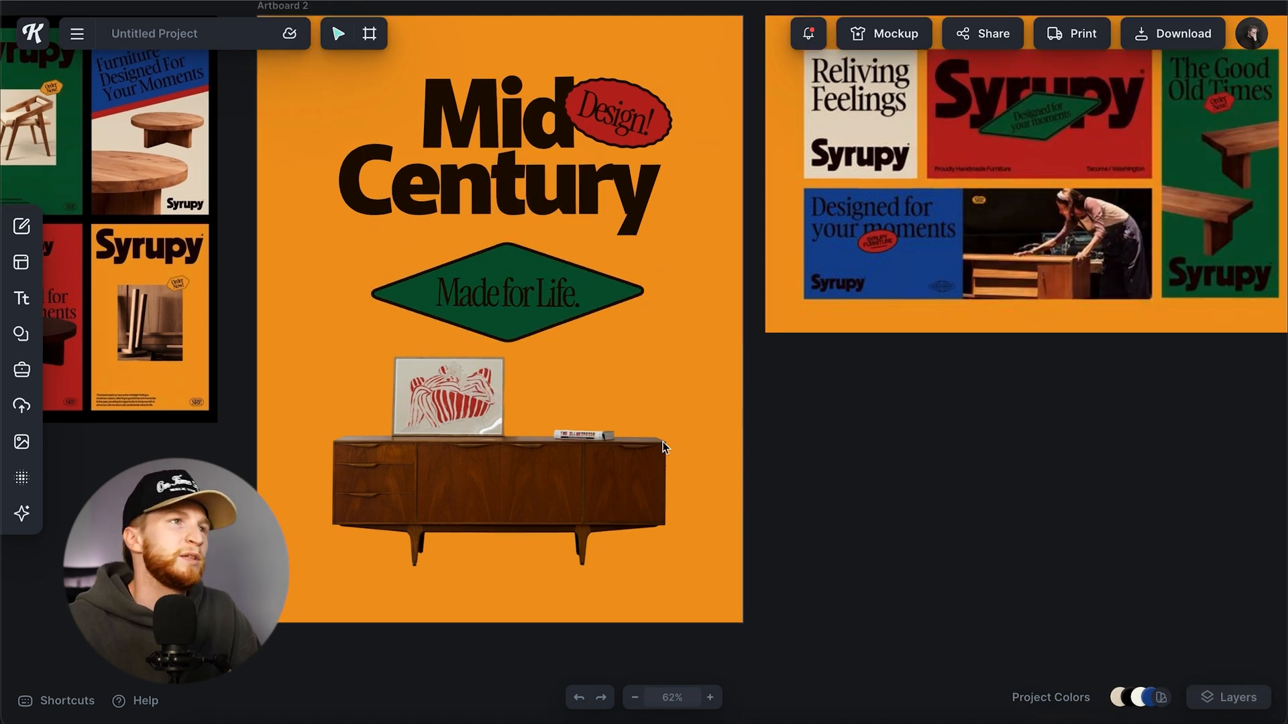
# Step: Enlarge the Made for Life. text to size 178 near the poster's bottom and bring the sideboard image to the front
pyautogui.click(601, 310)
pyautogui.moveTo(615, 323); pyautogui.dragTo(656, 562)
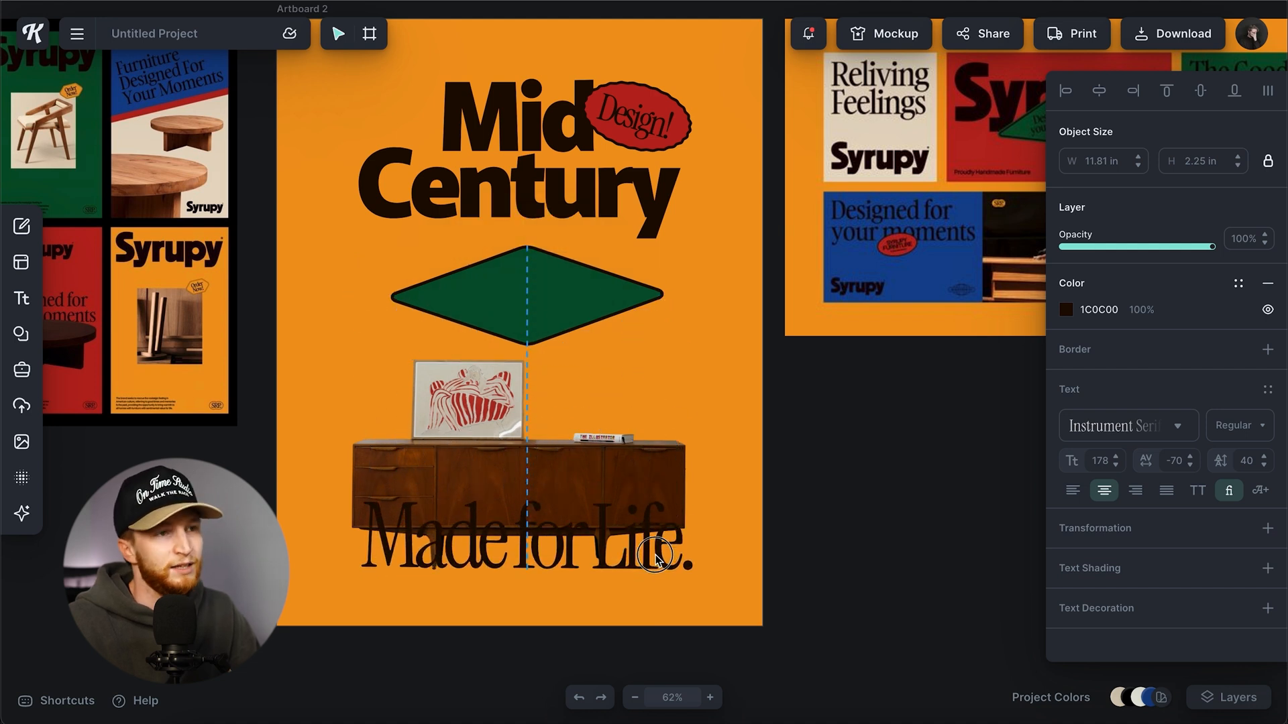
pyautogui.click(624, 463)
pyautogui.rightClick(624, 461)
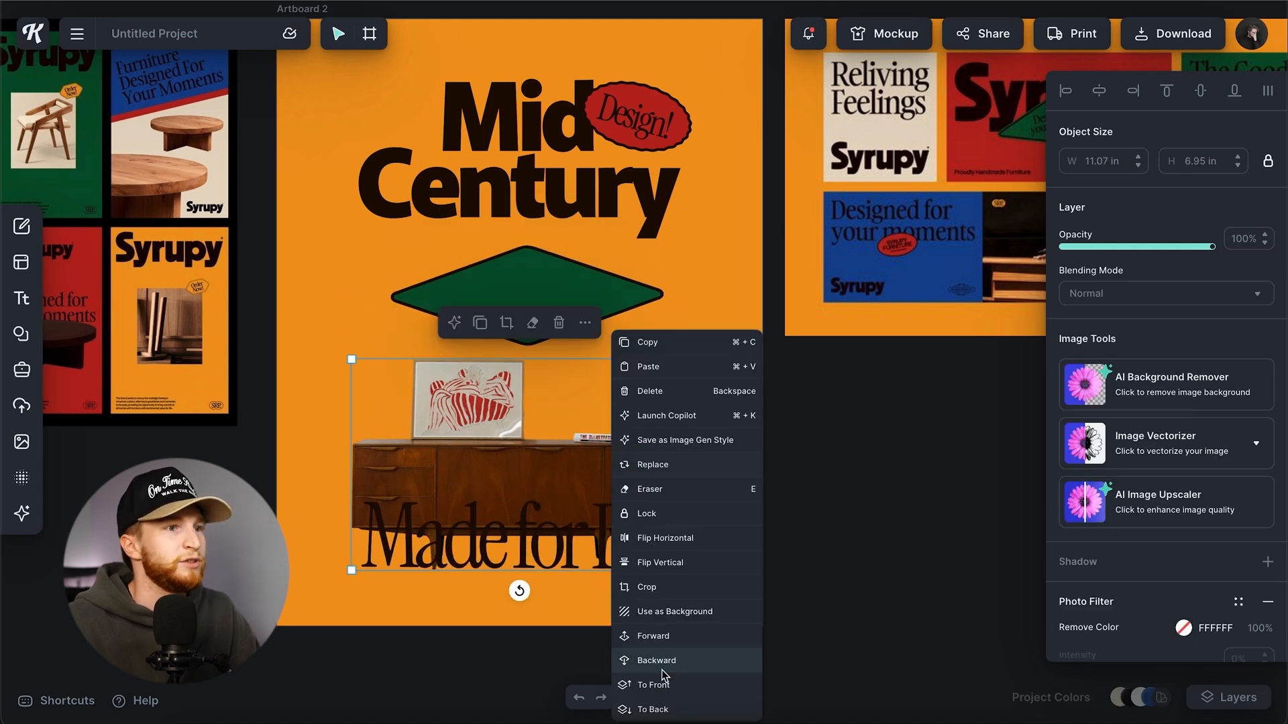
pyautogui.click(664, 690)
# Step: Shrink the sideboard image and move it up so it stands centred above the Made for Life. text
pyautogui.moveTo(600, 513); pyautogui.dragTo(605, 461)
pyautogui.moveTo(687, 518); pyautogui.dragTo(644, 499)
pyautogui.moveTo(580, 427); pyautogui.dragTo(581, 445)
pyautogui.click(851, 516)
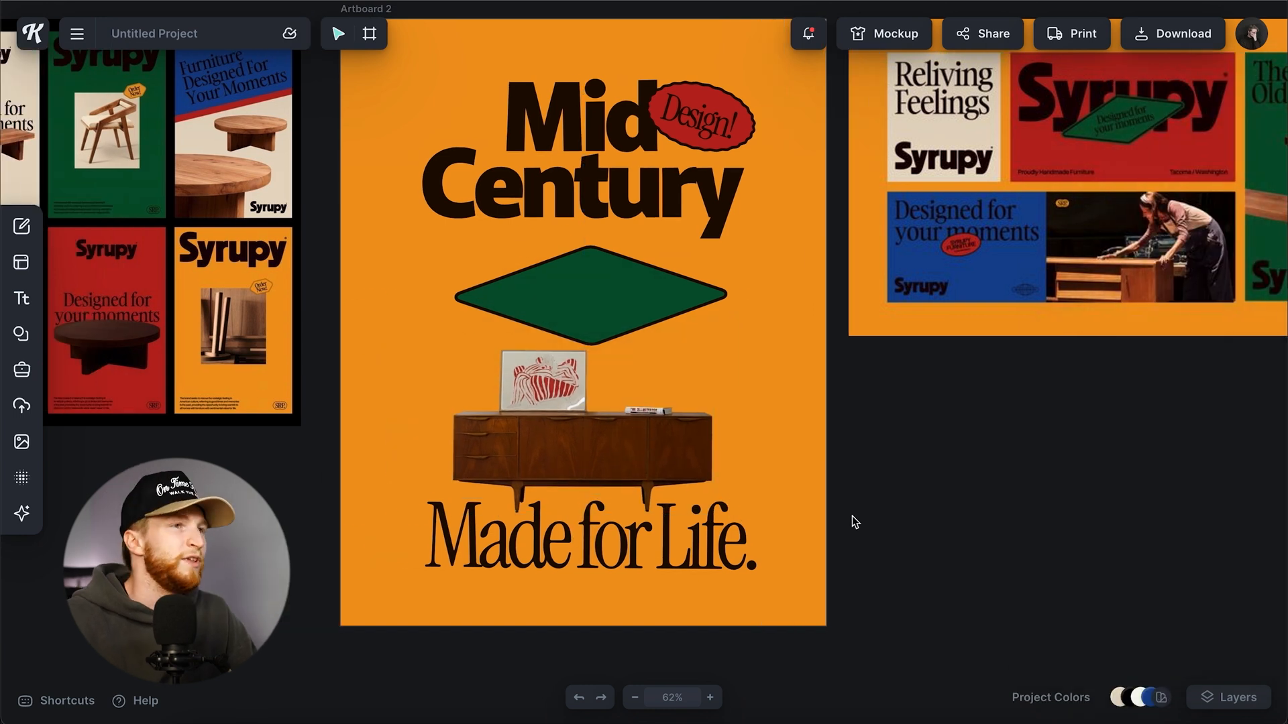
# Step: Shrink the green diamond to about 4.86 by 1.75 in, tilt it behind the picture frame's upper left corner and thin its border
pyautogui.click(598, 280)
pyautogui.moveTo(726, 344); pyautogui.dragTo(603, 300)
pyautogui.moveTo(528, 321); pyautogui.dragTo(538, 319)
pyautogui.moveTo(527, 262); pyautogui.dragTo(481, 333)
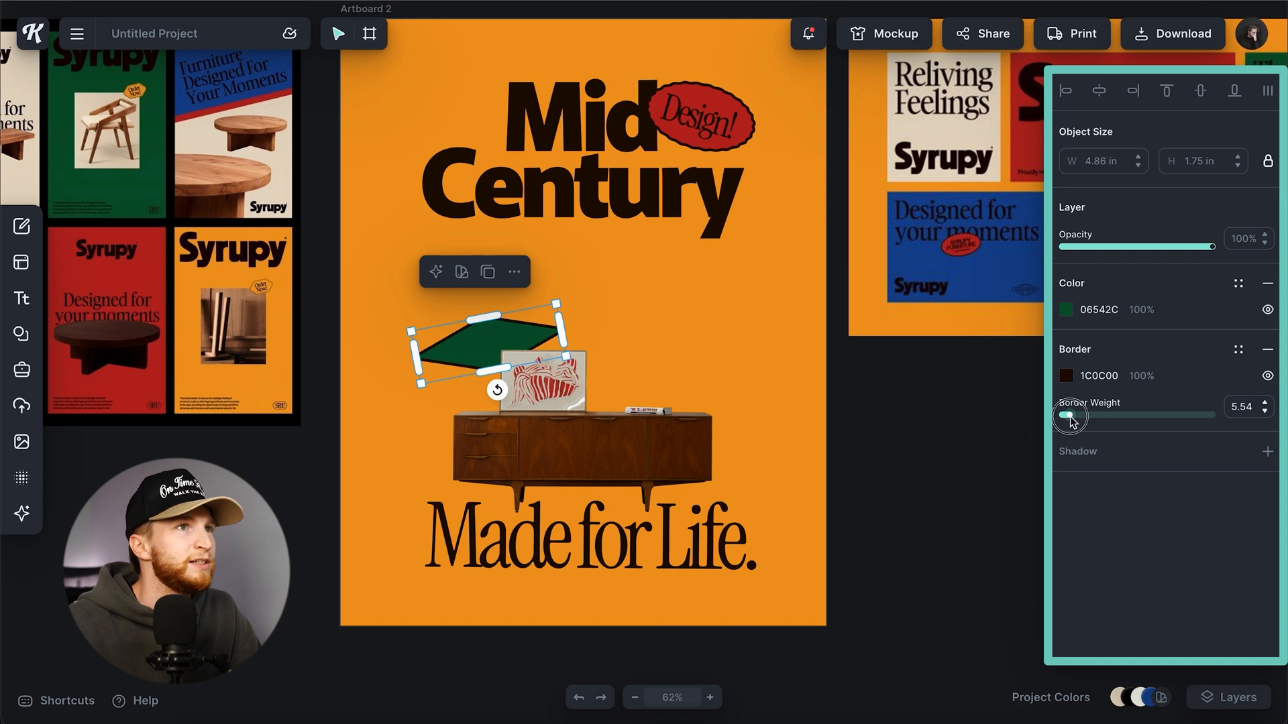
pyautogui.click(884, 388)
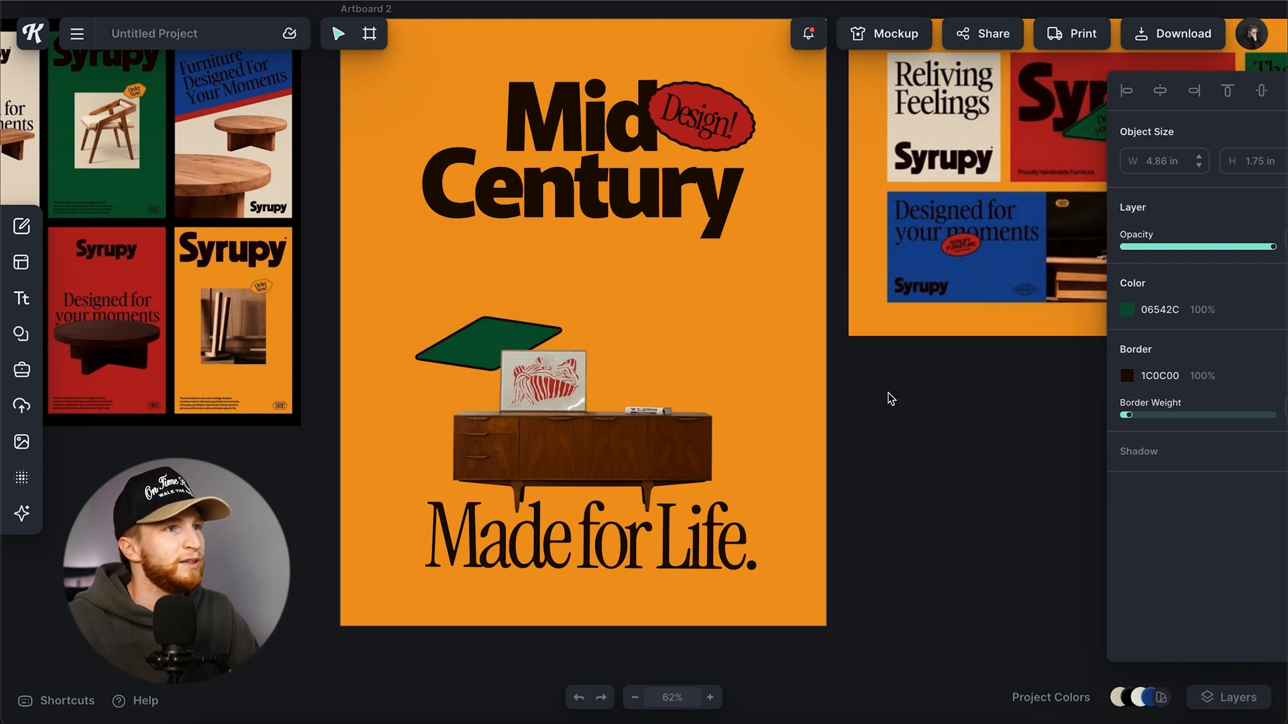
# Step: Place a copy of the badge text reading "Order today!" at size 47 inside the green diamond
pyautogui.hotkey('ctrl', 'v')
pyautogui.moveTo(698, 253); pyautogui.dragTo(704, 305)
pyautogui.doubleClick(705, 305)
pyautogui.write('0')
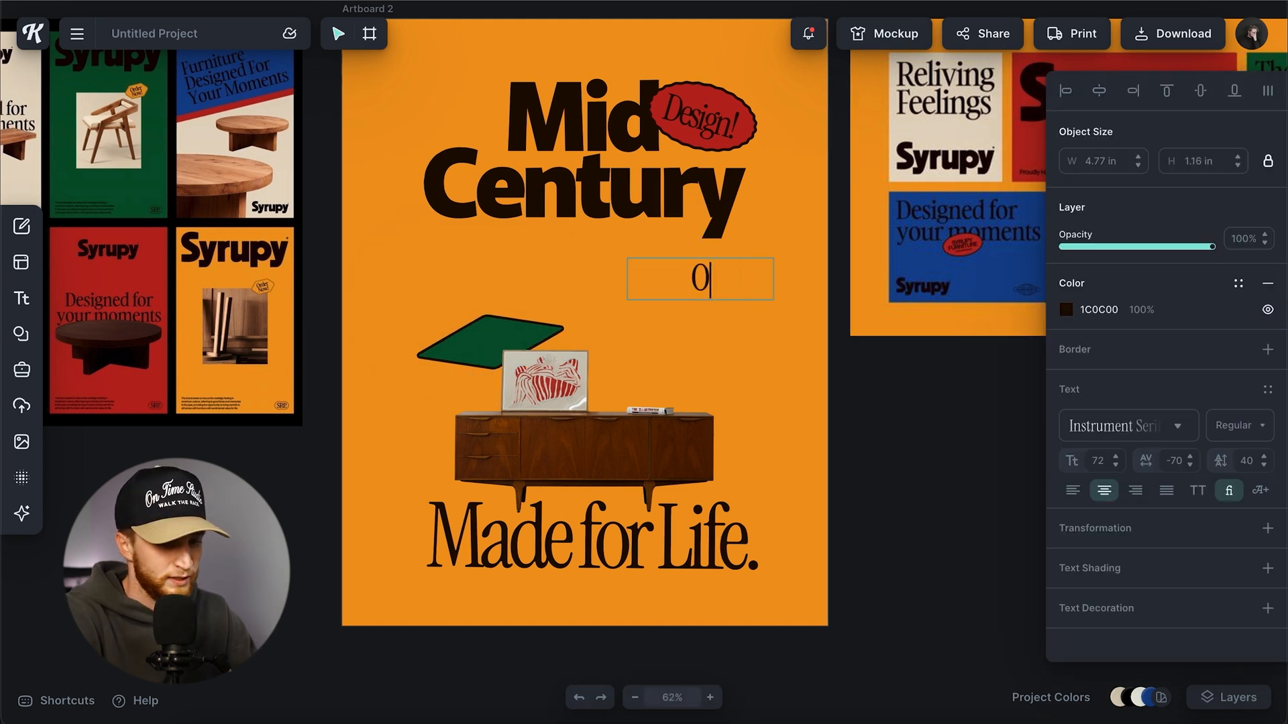
pyautogui.press('Escape')
pyautogui.moveTo(761, 333); pyautogui.dragTo(508, 343)
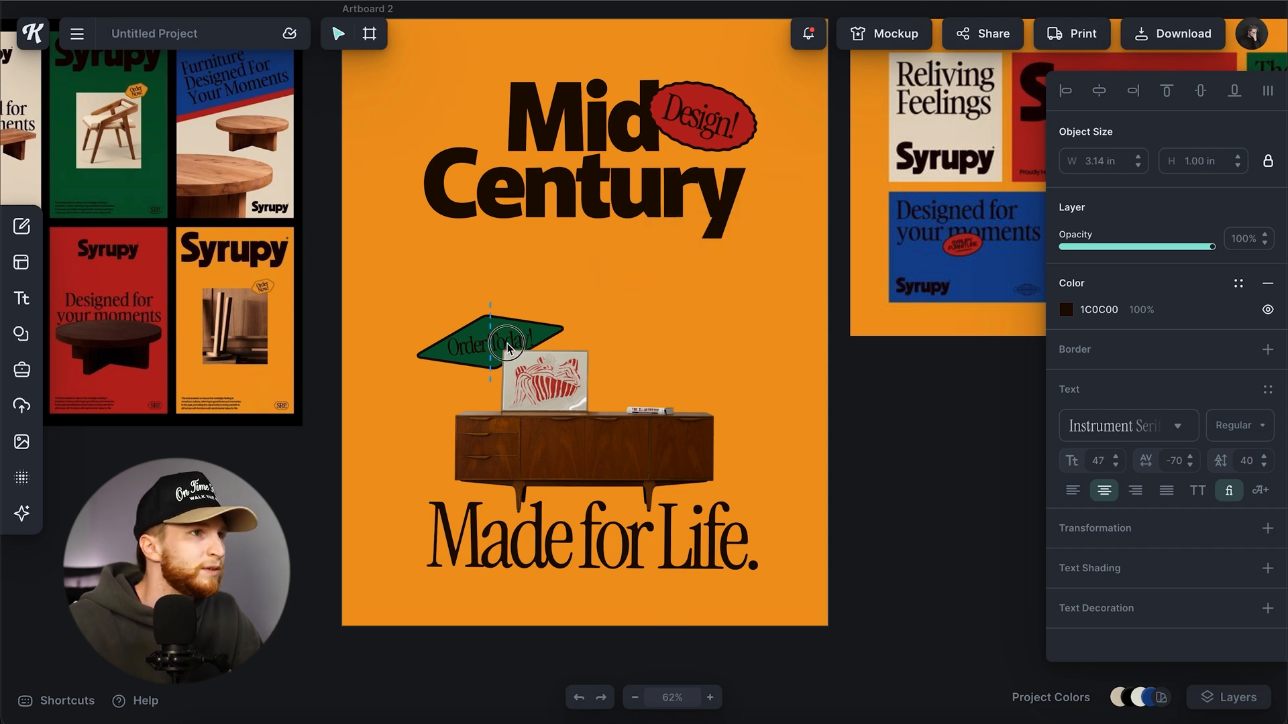
# Step: Centre the tilted Order Today! text inside the green diamond above the sideboard
pyautogui.scroll(6, 508, 342)
pyautogui.moveTo(487, 359); pyautogui.dragTo(486, 354)
pyautogui.moveTo(468, 398); pyautogui.dragTo(477, 391)
pyautogui.moveTo(521, 330); pyautogui.dragTo(518, 331)
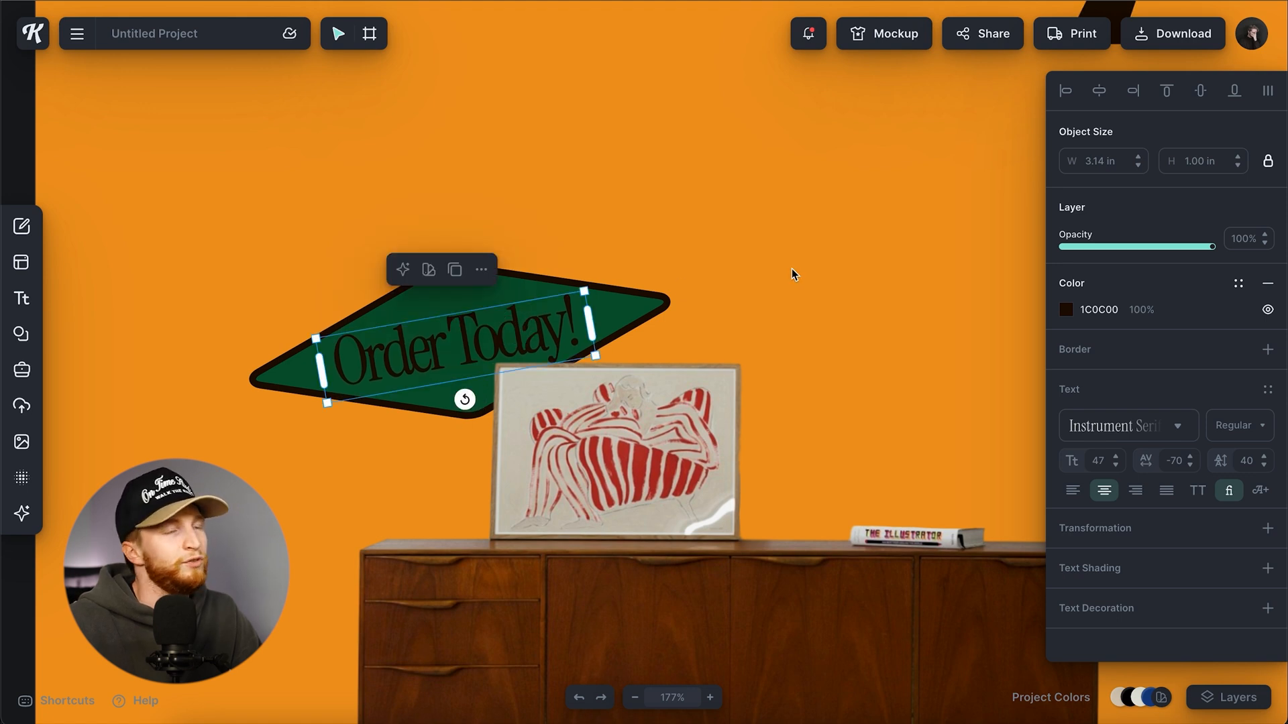
pyautogui.click(881, 318)
pyautogui.scroll(-5, 883, 318)
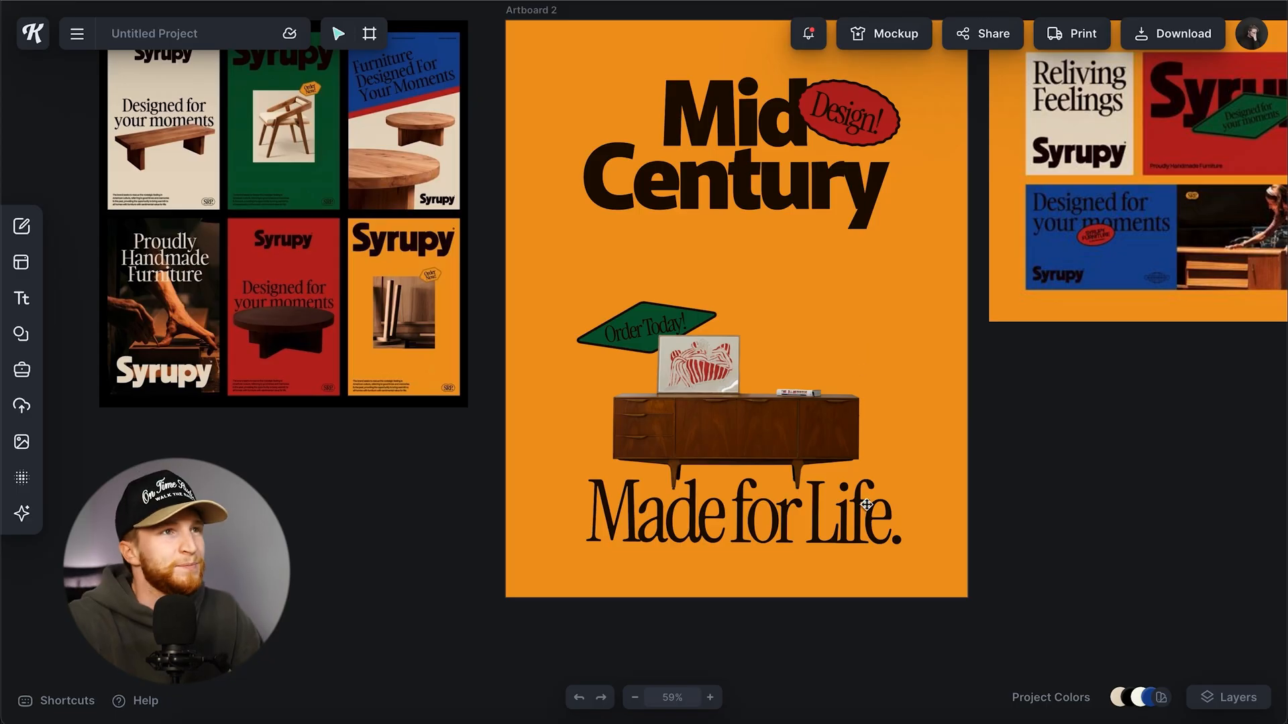
# Step: Try enlarging the Made for Life. text to size 203 near the poster's bottom
pyautogui.click(874, 540)
pyautogui.moveTo(914, 551)
pyautogui.mouseDown()
pyautogui.moveTo(926, 546)
pyautogui.moveTo(898, 539)
pyautogui.mouseUp()
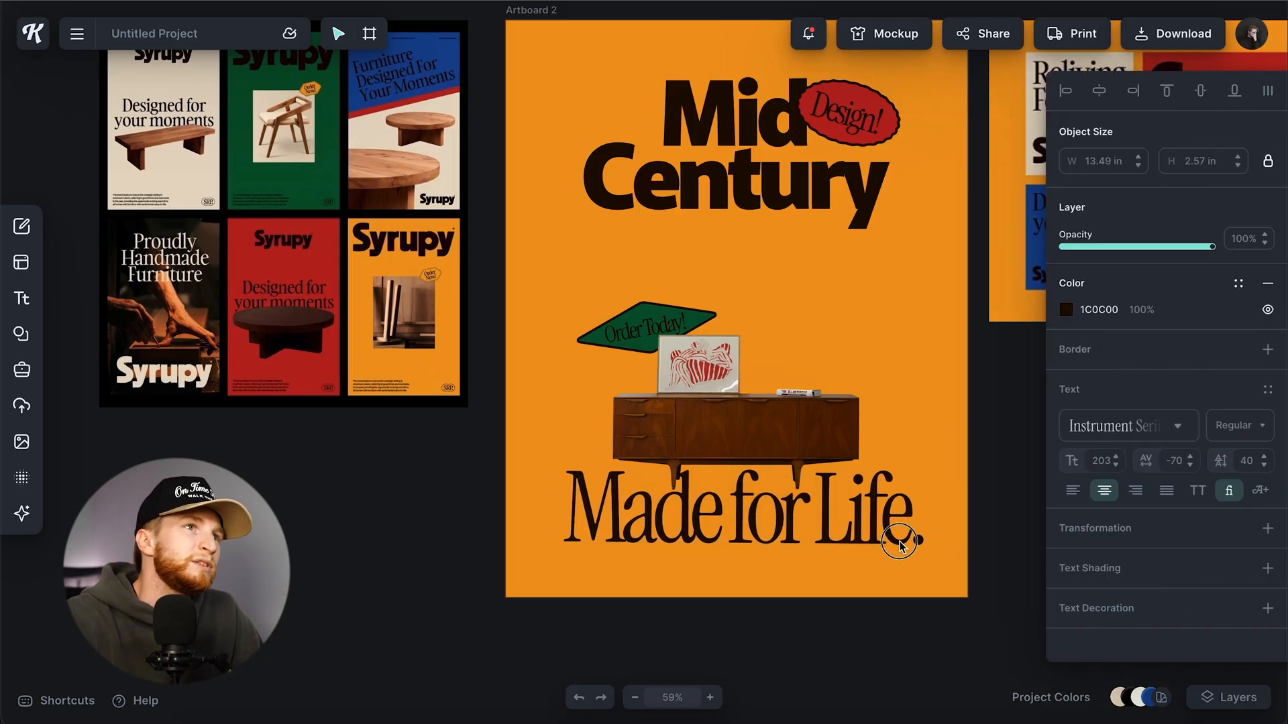
pyautogui.click(990, 511)
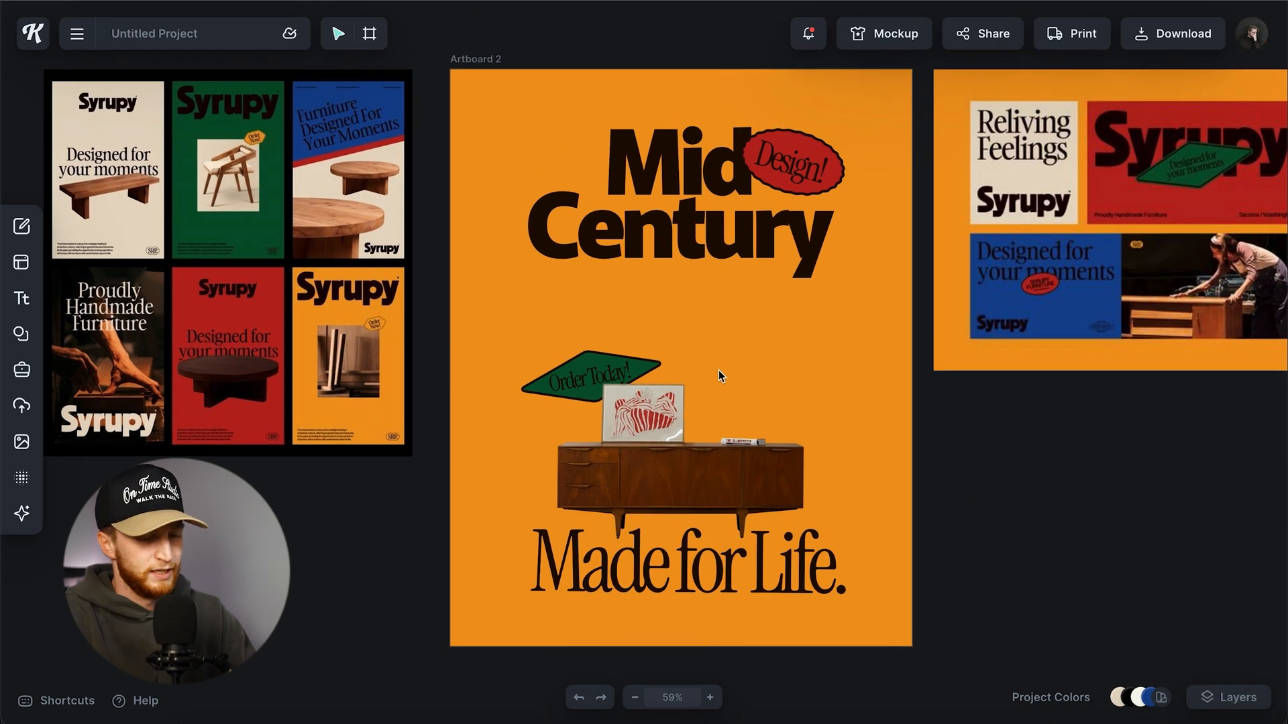
# Step: Add a text line in Familjen Grotesk Regular with letter spacing -80 below the Century headline
pyautogui.press('t')
pyautogui.click(1131, 428)
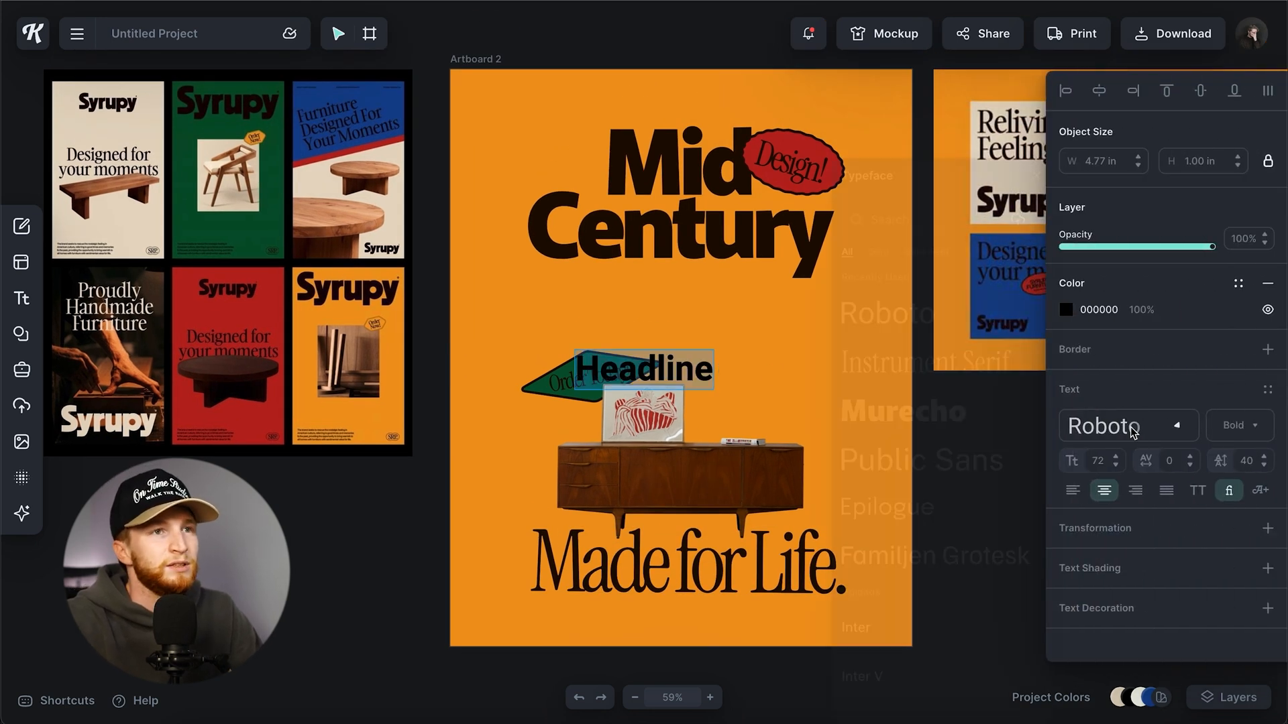
pyautogui.click(908, 562)
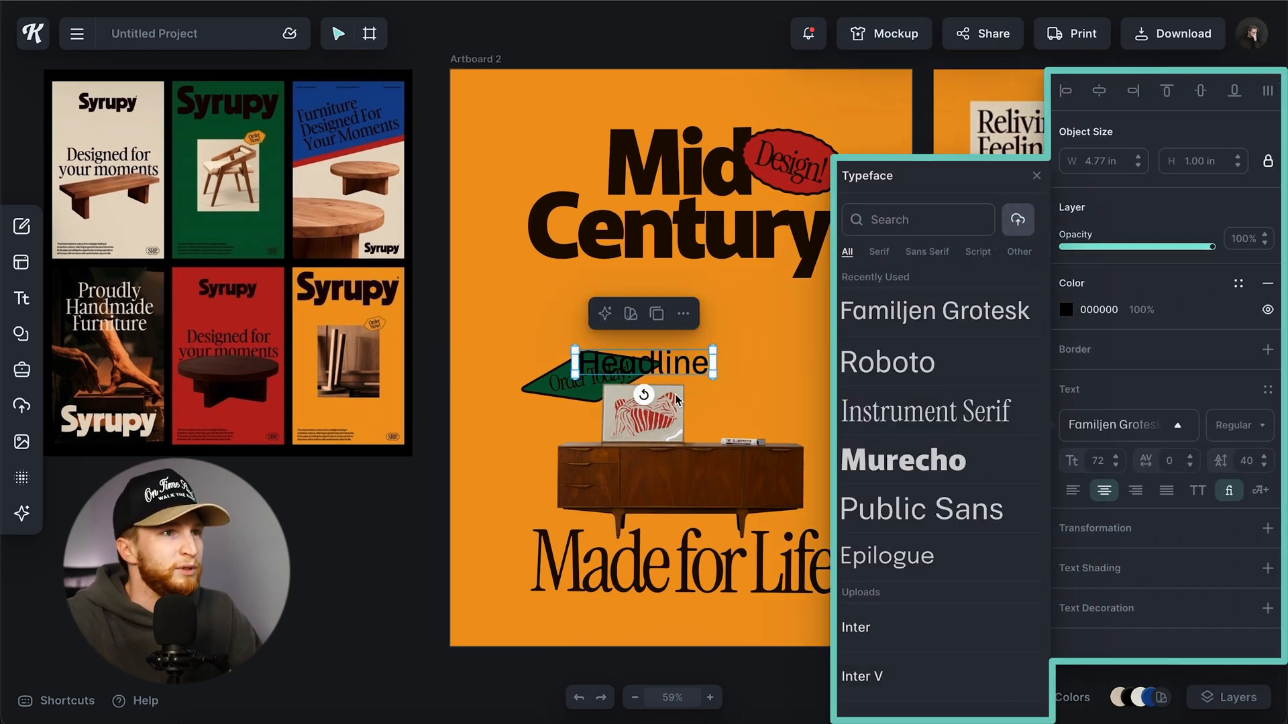
pyautogui.moveTo(668, 365); pyautogui.dragTo(748, 325)
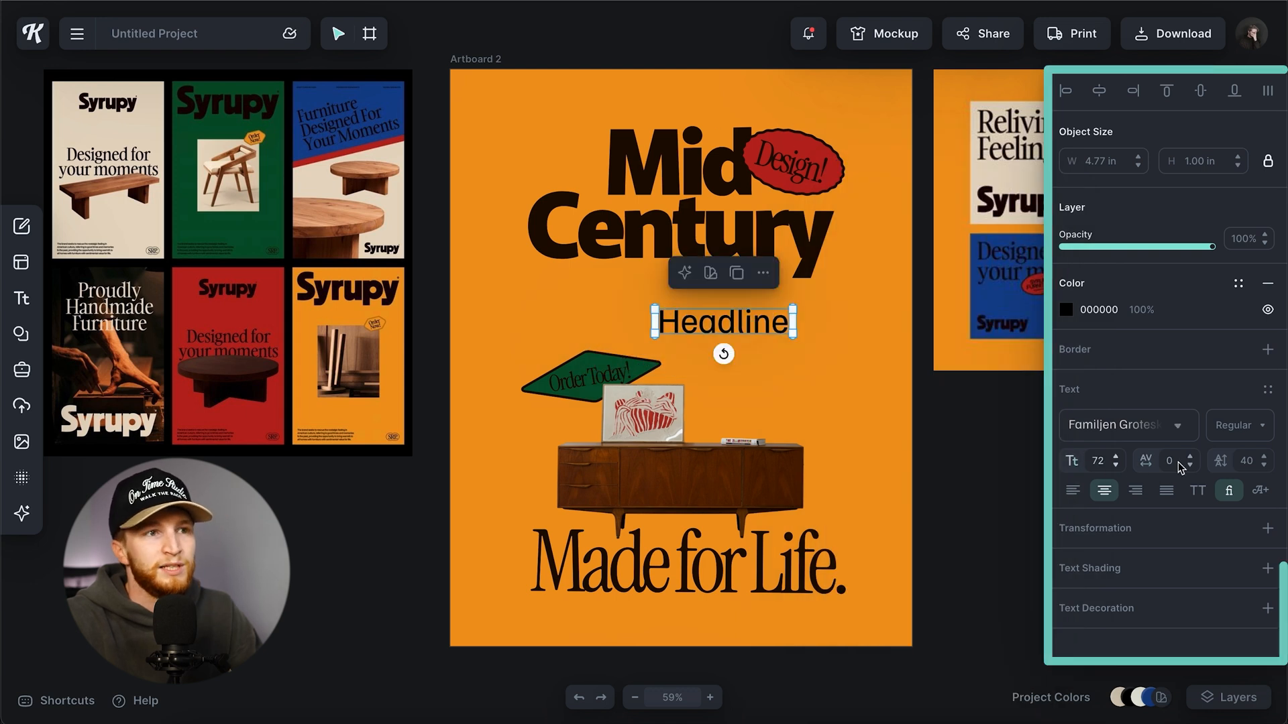
pyautogui.click(1100, 461)
pyautogui.write('-80')
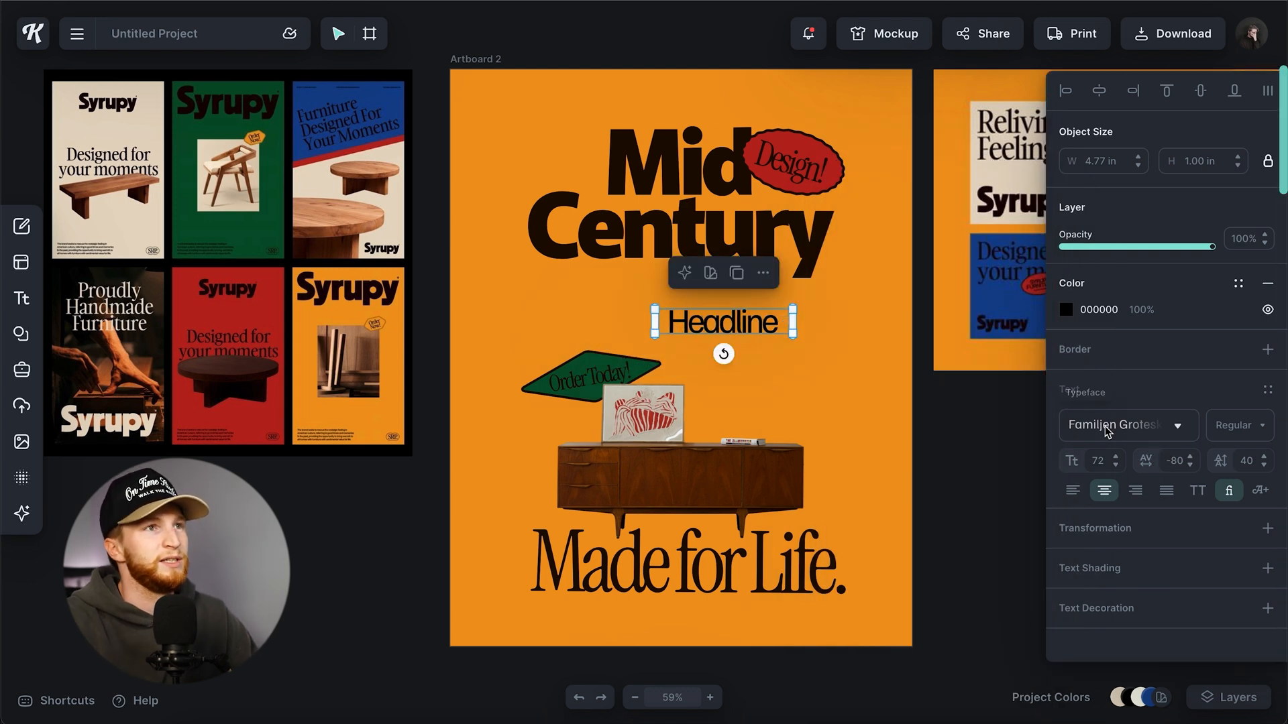
# Step: Change the new text to "the perfect cradenza", left-aligned at size 32, and place it below the headline's left end
pyautogui.doubleClick(760, 322)
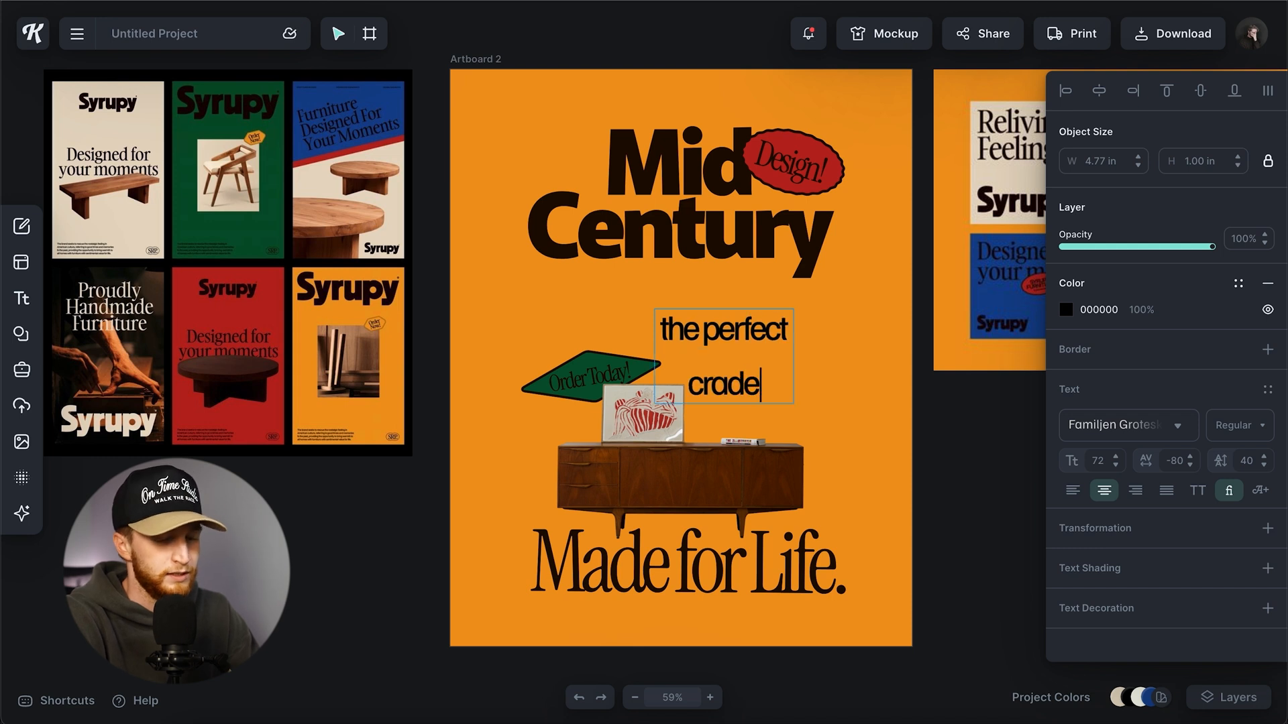
pyautogui.click(834, 343)
pyautogui.moveTo(794, 356); pyautogui.dragTo(681, 324)
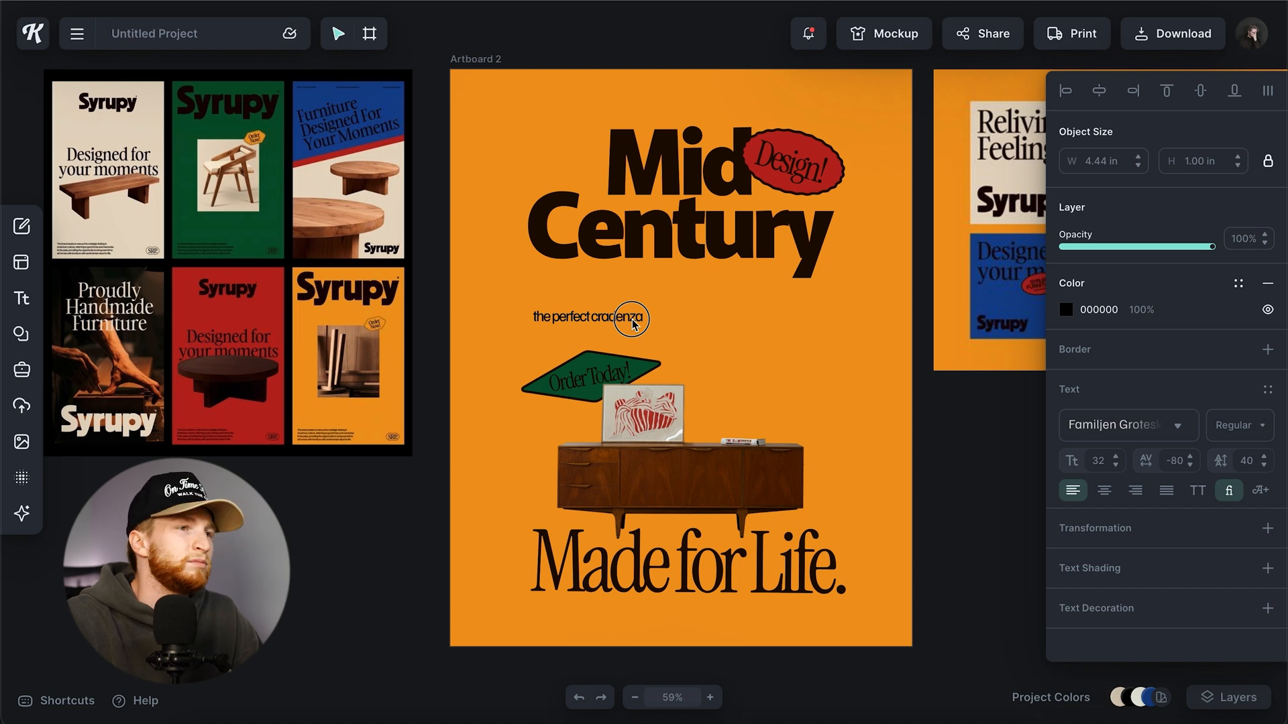
# Step: Duplicate the small text line, change the copy to "search is over." and place it indented beneath the first line
pyautogui.hotkey('ctrl', 'c')
pyautogui.hotkey('ctrl', 'v')
pyautogui.doubleClick(647, 285)
pyautogui.write('Se')
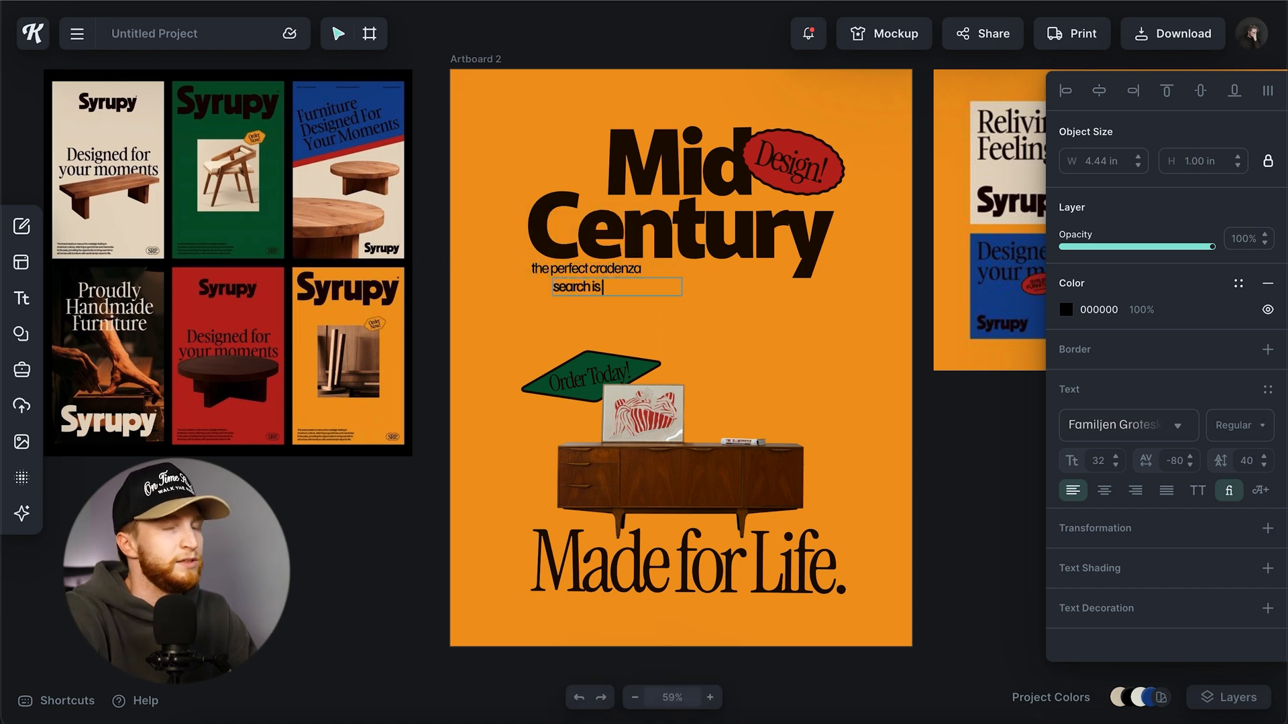
pyautogui.click(722, 326)
pyautogui.moveTo(589, 284)
pyautogui.mouseDown()
pyautogui.moveTo(631, 284)
pyautogui.moveTo(595, 286)
pyautogui.mouseUp()
# Step: Move both small text lines together so they sit under the right half of Century
pyautogui.scroll(5, 660, 296)
pyautogui.click(627, 335)
pyautogui.click(567, 250)
pyautogui.keyDown('shift'); pyautogui.click(595, 272); pyautogui.keyUp('shift')
pyautogui.click(887, 372)
pyautogui.scroll(-5, 887, 373)
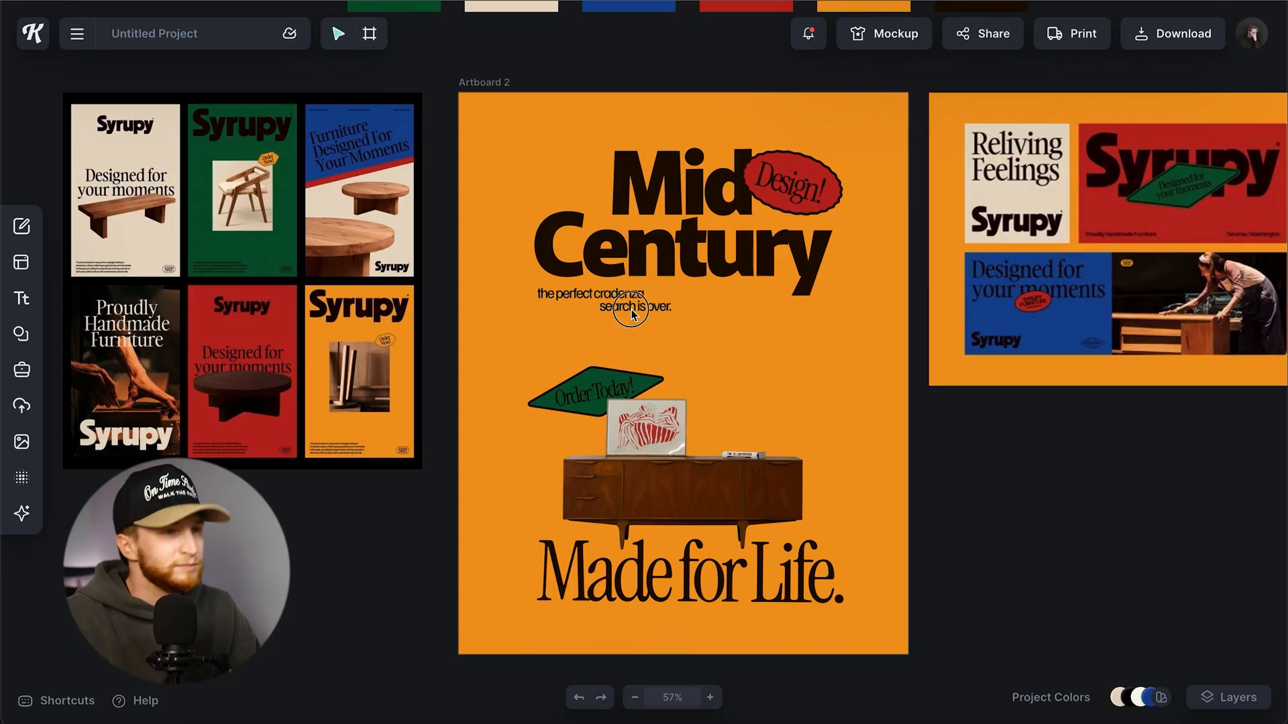
pyautogui.click(622, 307)
pyautogui.moveTo(622, 307); pyautogui.dragTo(768, 318)
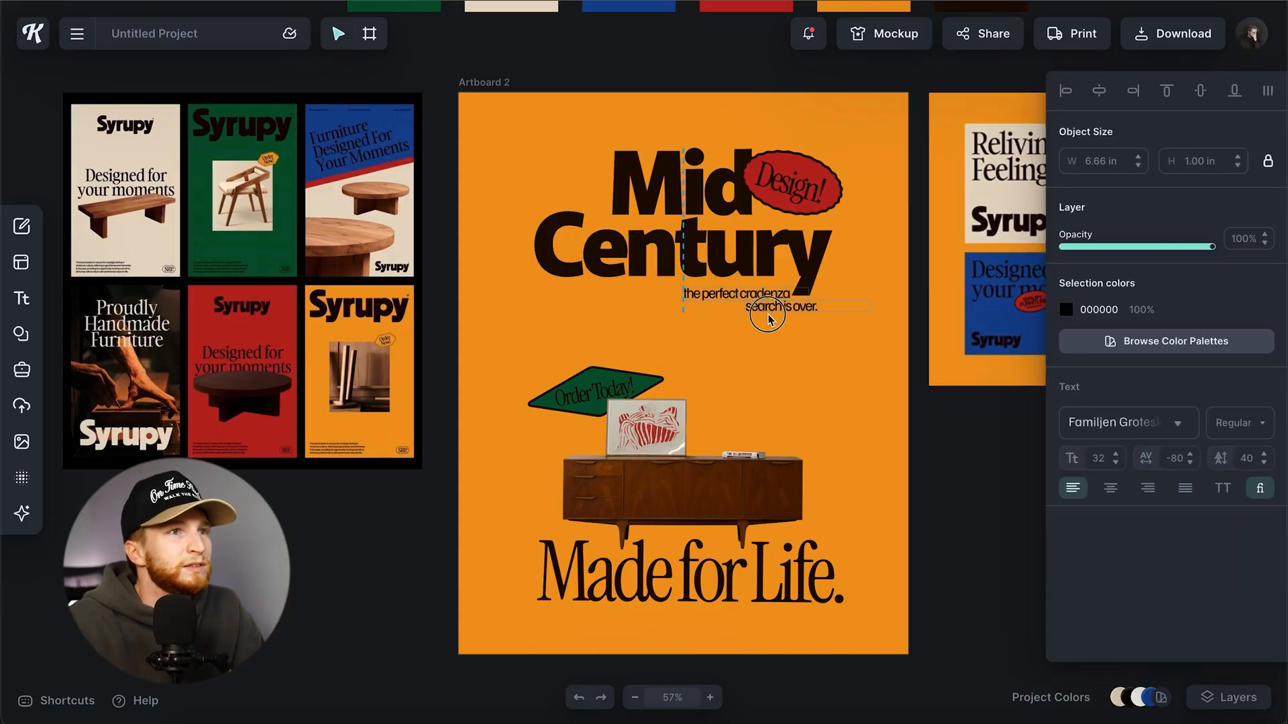
pyautogui.click(883, 437)
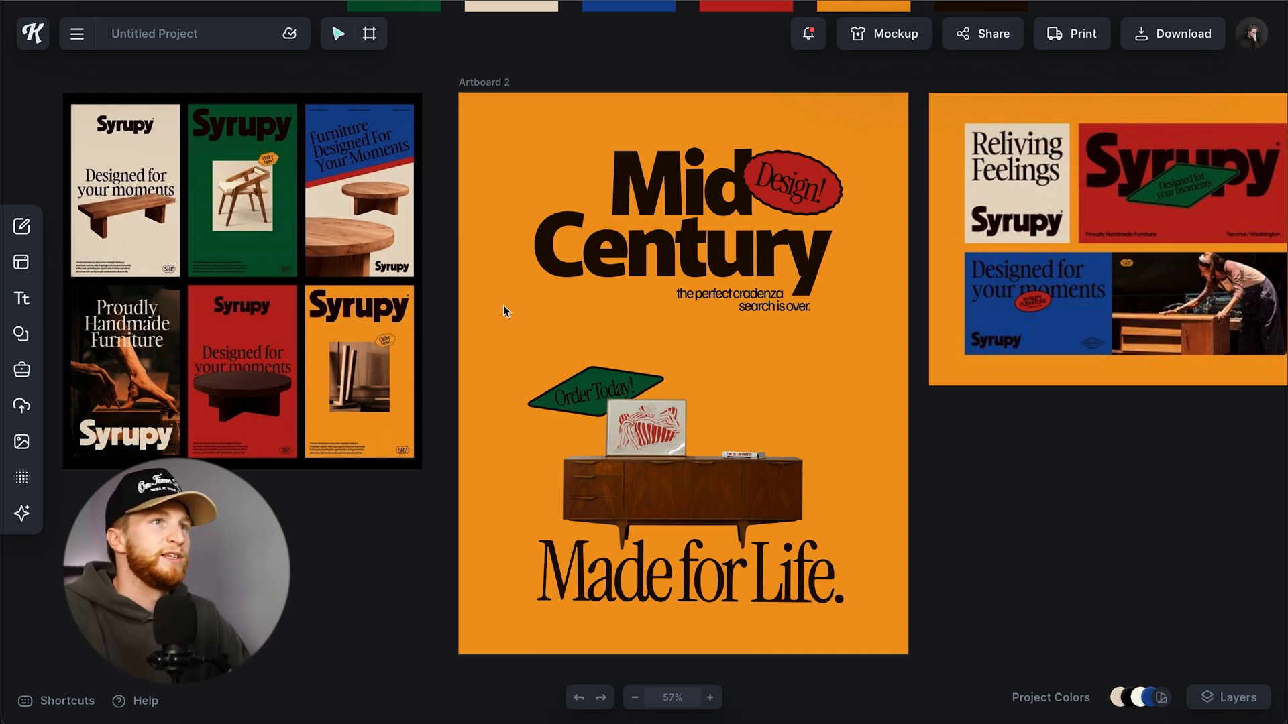
# Step: Try recolouring the green diamond with the blue document colour
pyautogui.hscroll(1, 503, 305)
pyautogui.click(584, 394)
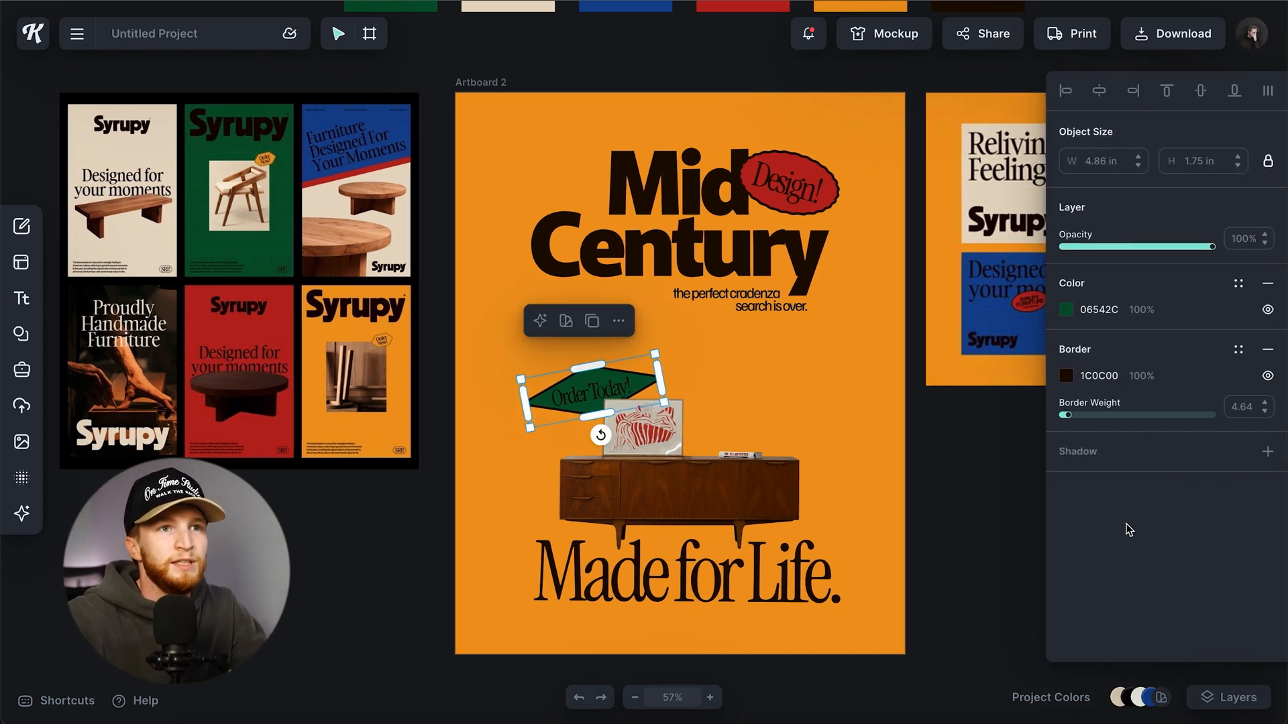
pyautogui.click(1065, 310)
pyautogui.click(887, 658)
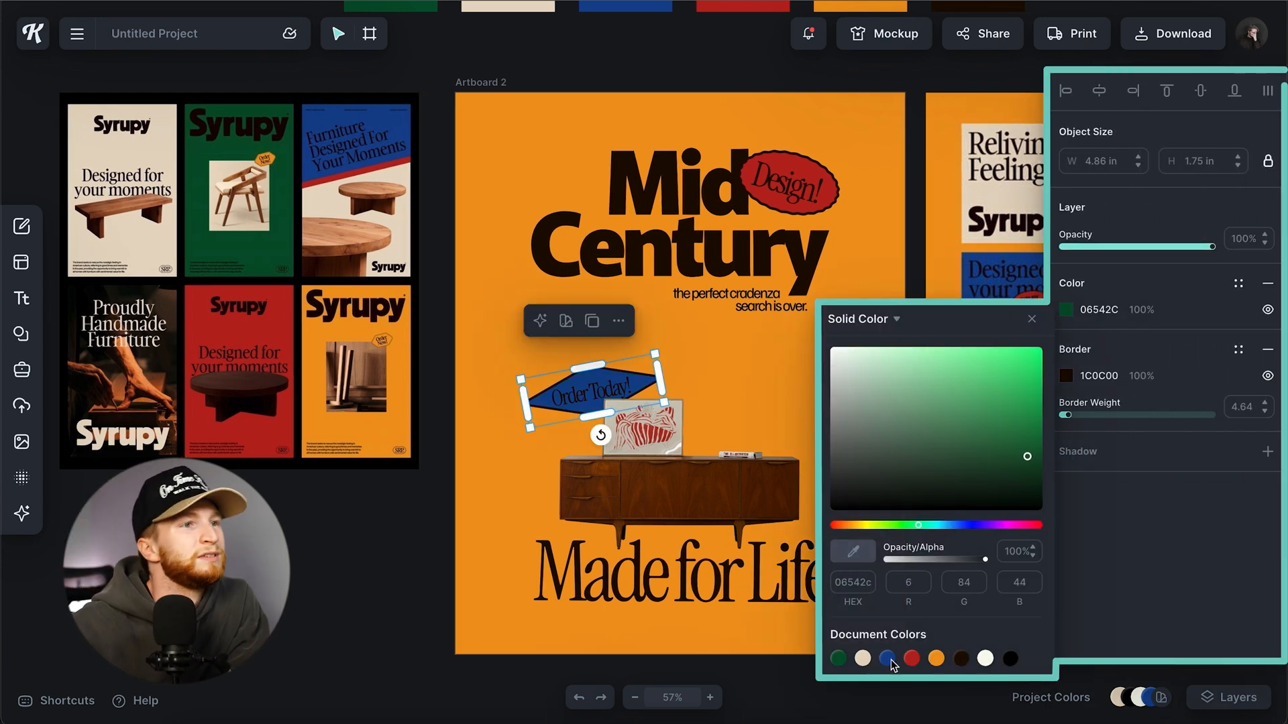
pyautogui.click(960, 403)
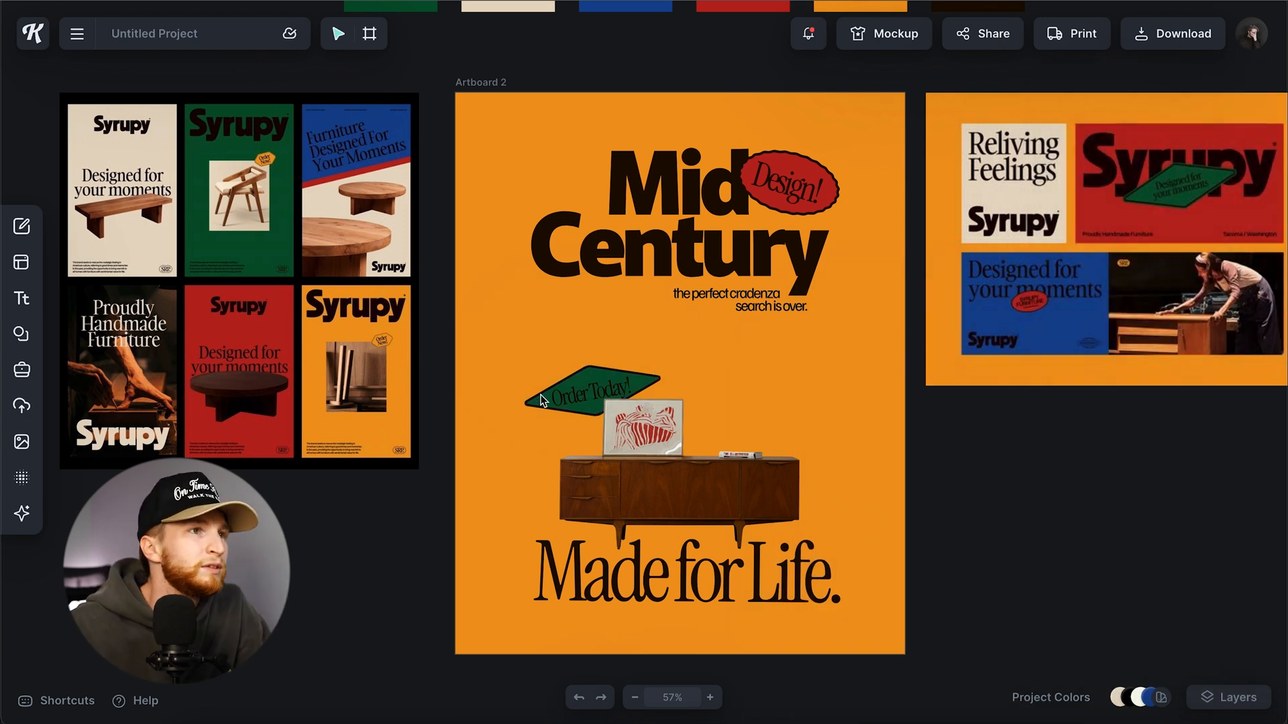
# Step: Enlarge the green diamond and its Order Today! text together, keeping them behind the picture frame's upper left corner
pyautogui.click(578, 397)
pyautogui.keyDown('shift'); pyautogui.click(589, 407); pyautogui.keyUp('shift')
pyautogui.moveTo(664, 429); pyautogui.dragTo(698, 447)
pyautogui.moveTo(615, 385); pyautogui.dragTo(609, 379)
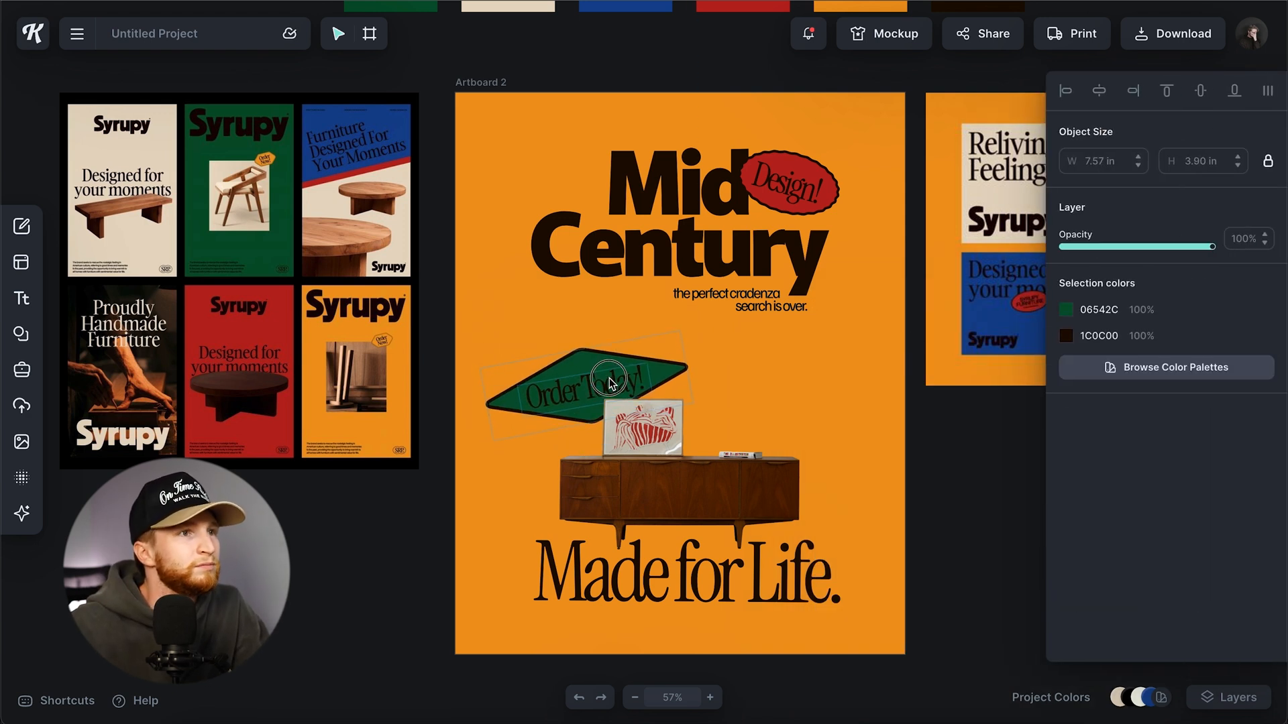
pyautogui.click(790, 391)
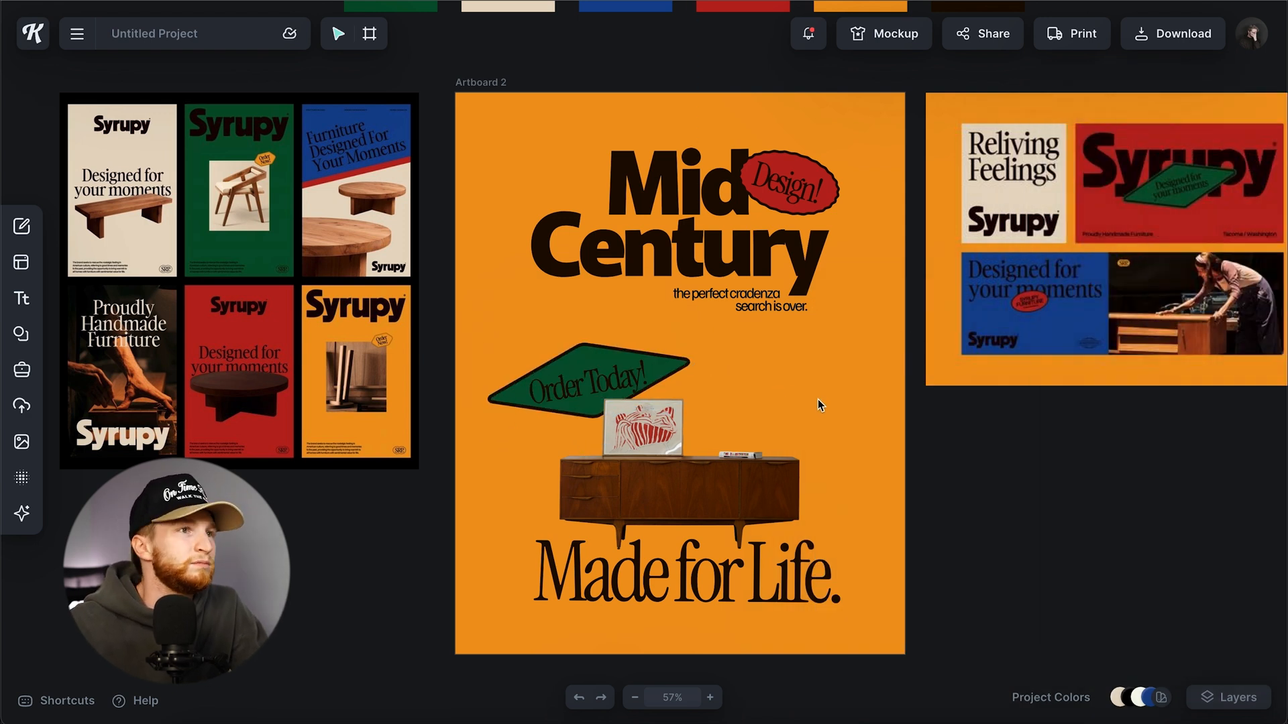
# Step: Recentre the Order Today! text inside the enlarged green diamond
pyautogui.click(631, 377)
pyautogui.scroll(5, 630, 377)
pyautogui.moveTo(631, 377); pyautogui.dragTo(624, 375)
pyautogui.click(691, 361)
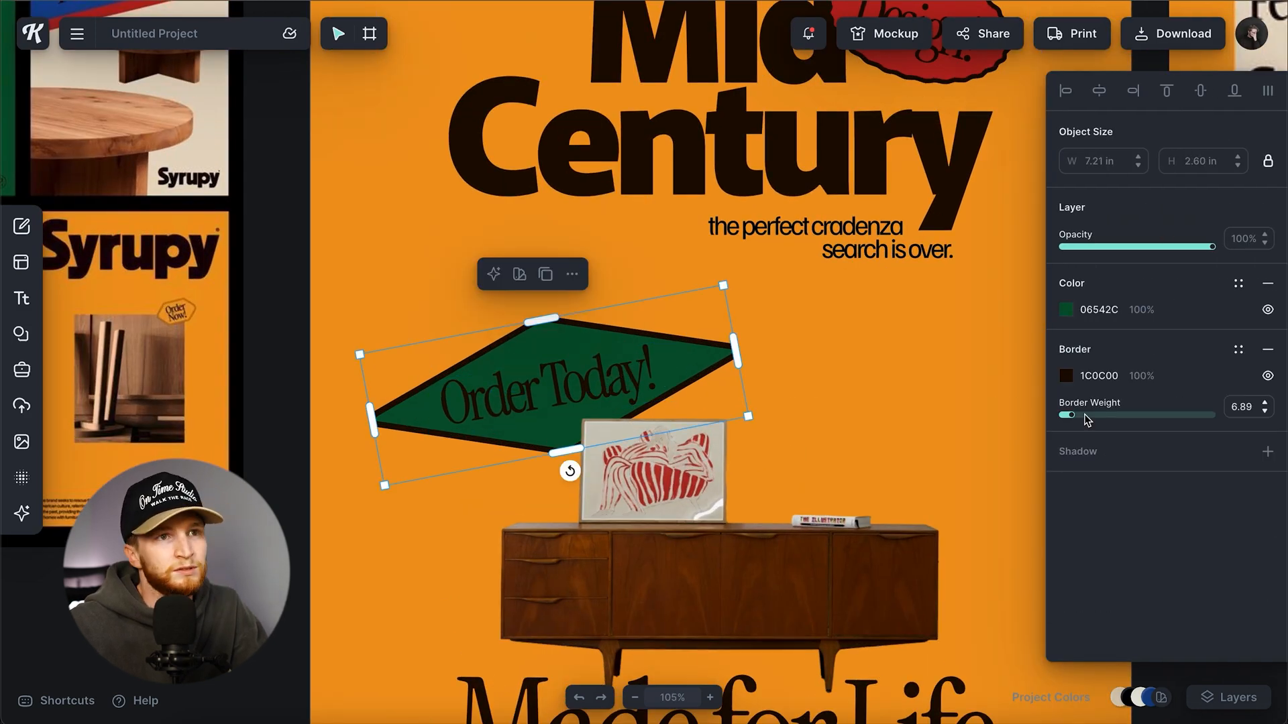
pyautogui.click(891, 370)
pyautogui.scroll(-2, 889, 385)
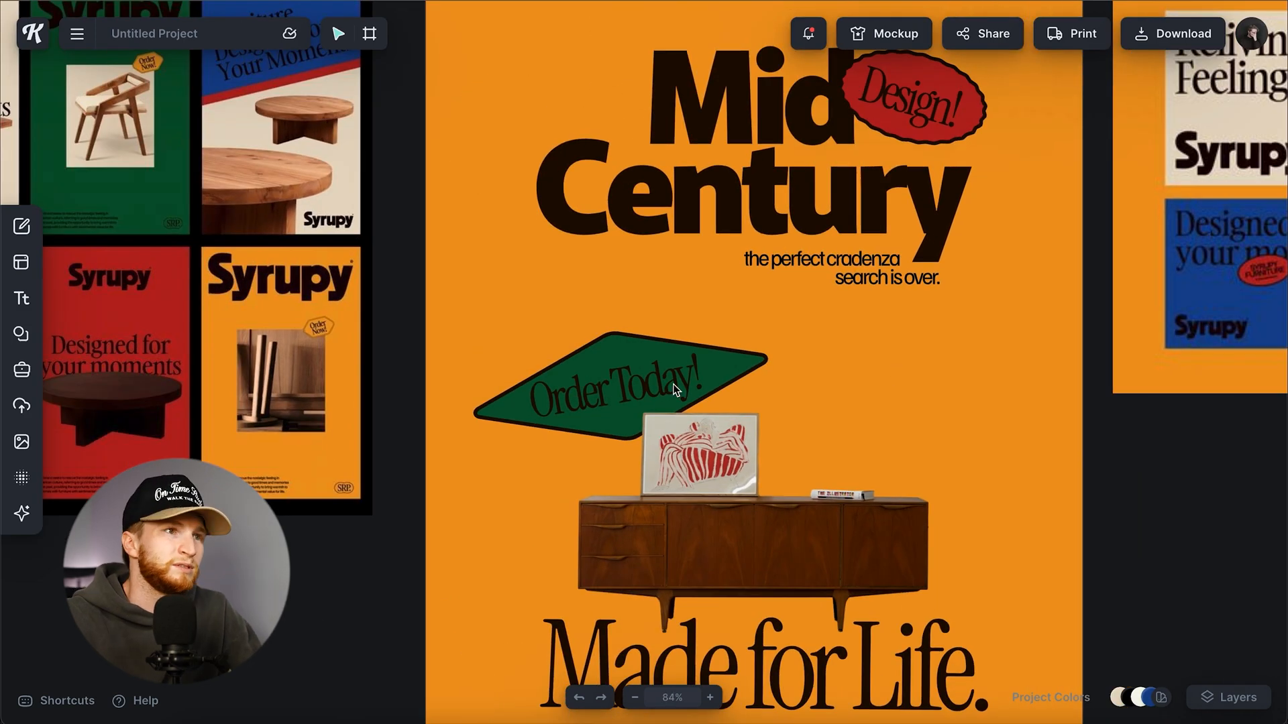
# Step: Recolour both small text lines under the headline with the dark brown 1C0C00 and fine-tune their position
pyautogui.click(673, 383)
pyautogui.click(1065, 311)
pyautogui.click(1032, 318)
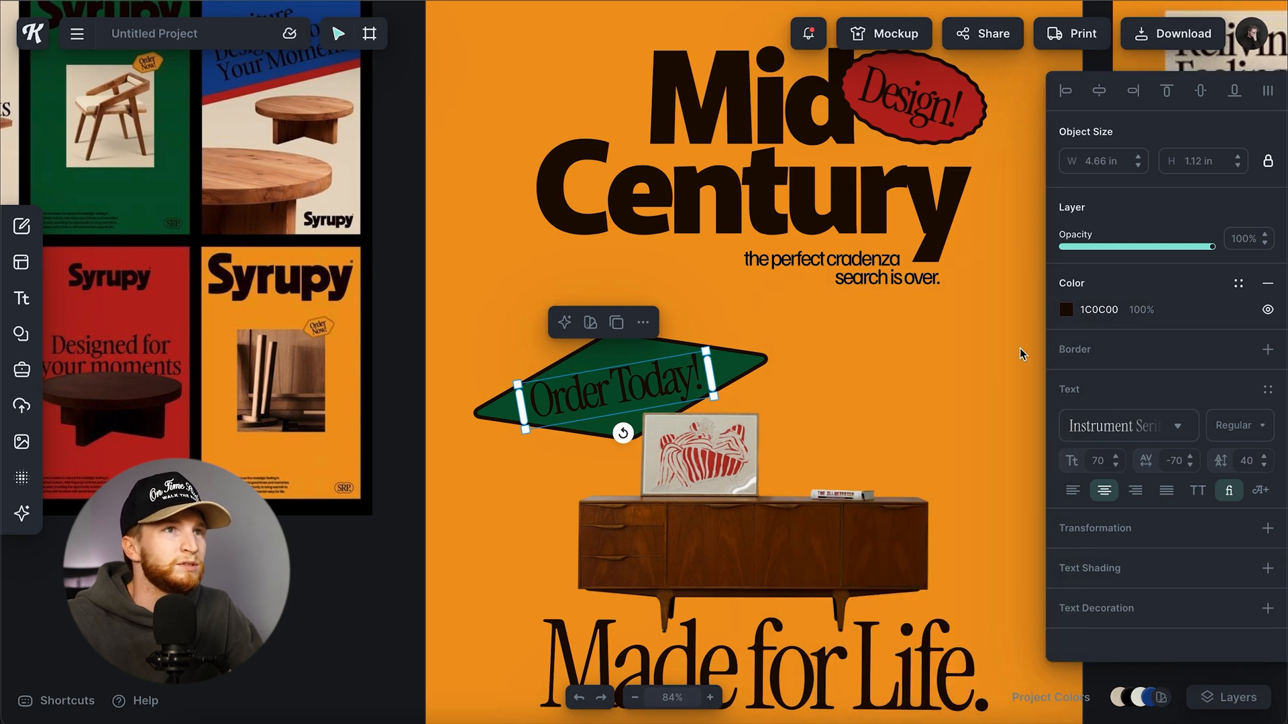
pyautogui.click(902, 308)
pyautogui.click(862, 264)
pyautogui.keyDown('shift'); pyautogui.click(862, 264); pyautogui.keyUp('shift')
pyautogui.click(1066, 311)
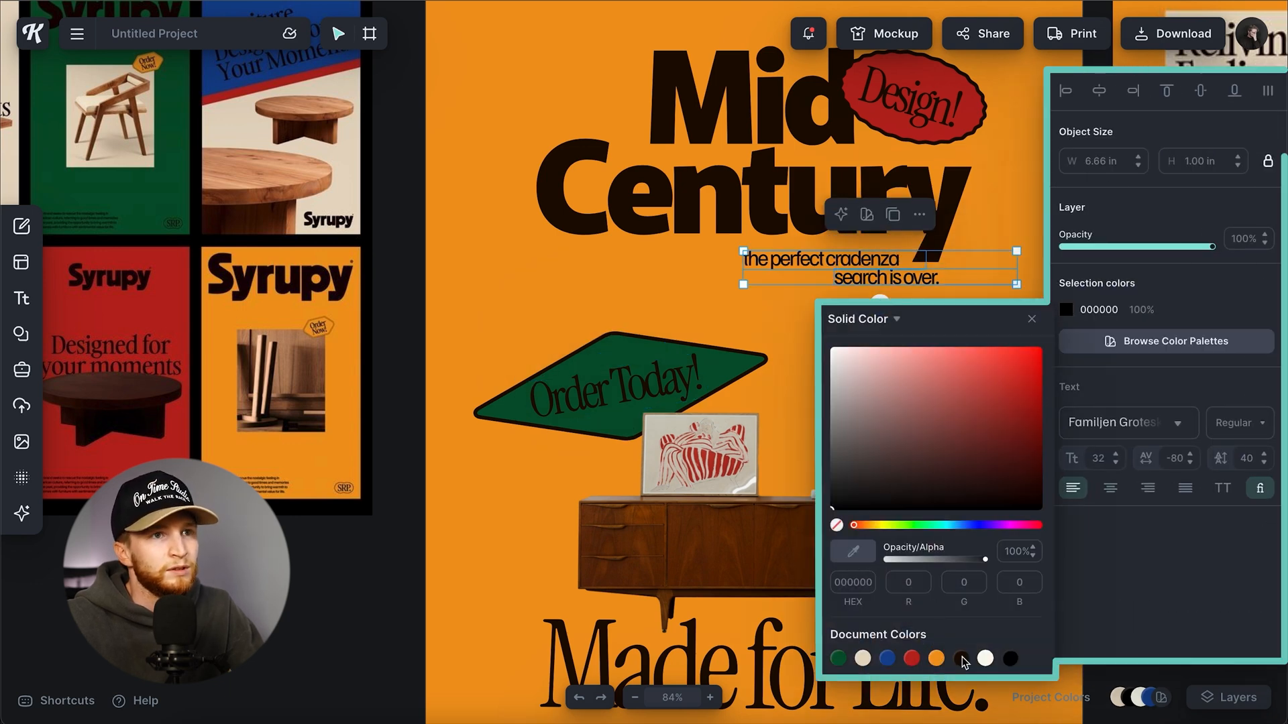
pyautogui.click(963, 659)
pyautogui.click(1037, 319)
pyautogui.moveTo(865, 276); pyautogui.dragTo(869, 277)
pyautogui.click(586, 261)
pyautogui.scroll(-3, 586, 262)
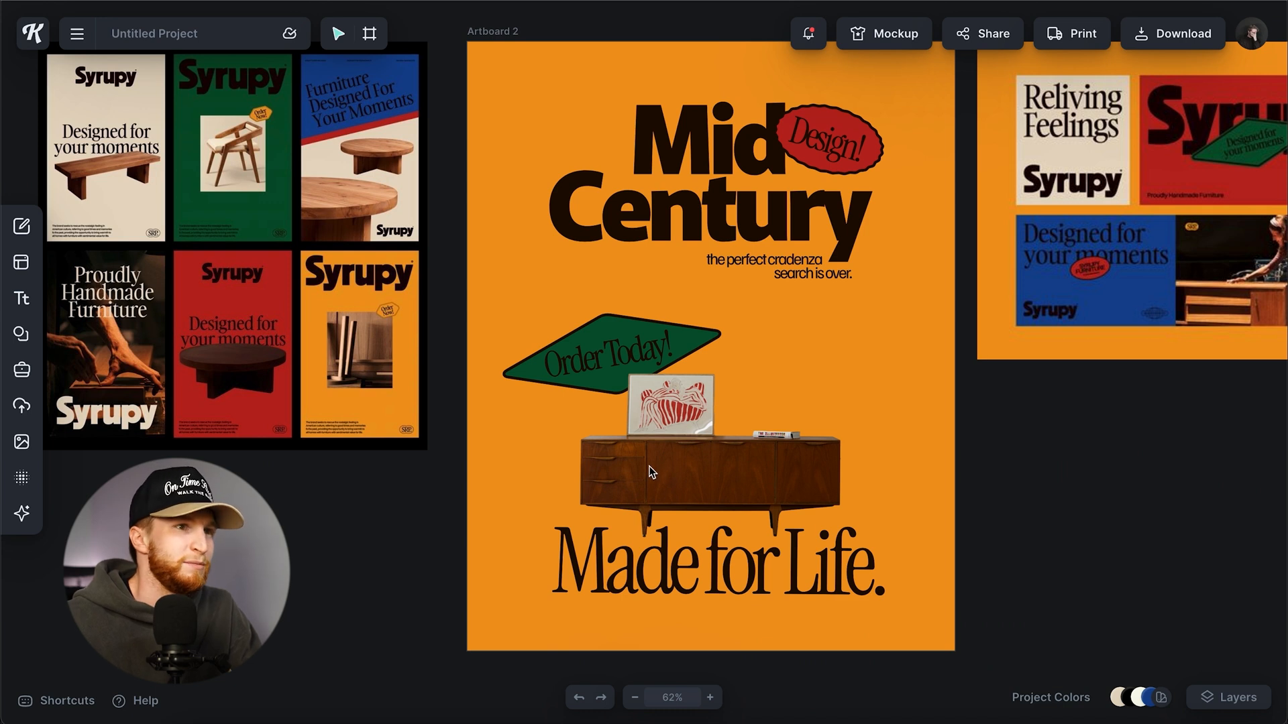
# Step: Replace the old sideboard with a pasted light wood sideboard image, 13.48 in square, remove its background and centre it above Made for Life
pyautogui.hotkey('ctrl', 'v')
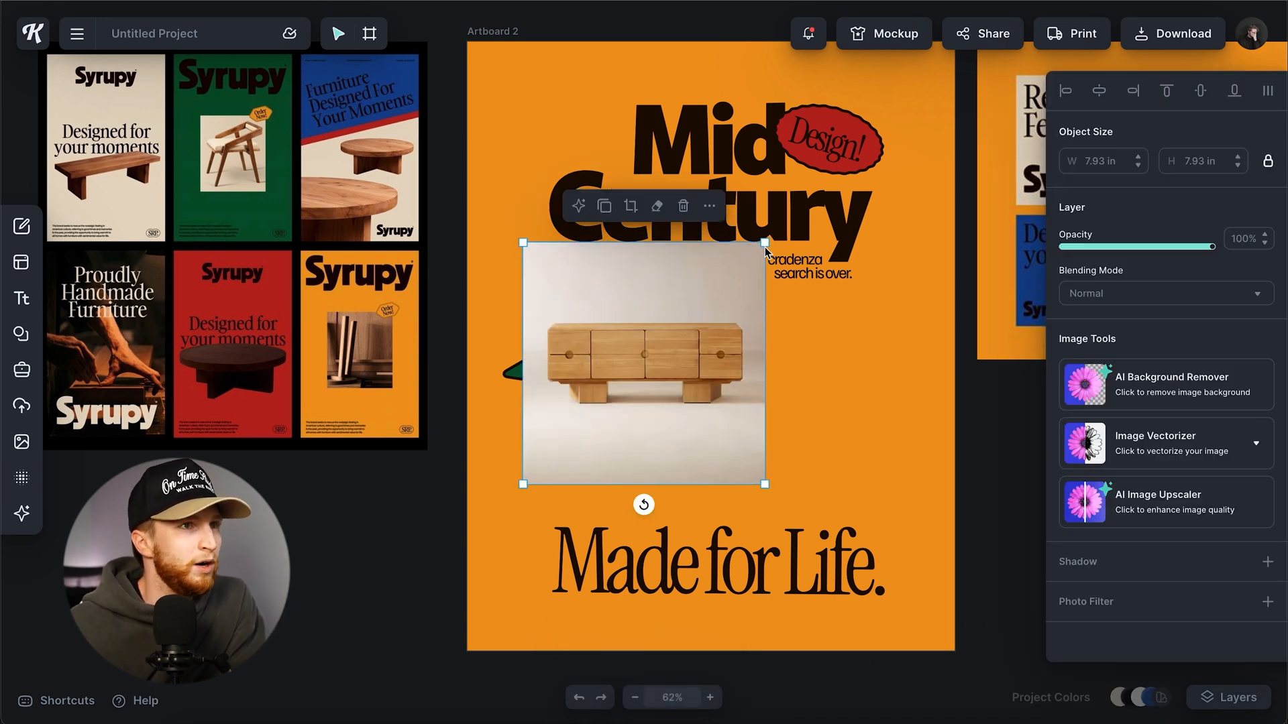
pyautogui.moveTo(764, 243); pyautogui.dragTo(934, 73)
pyautogui.click(1190, 384)
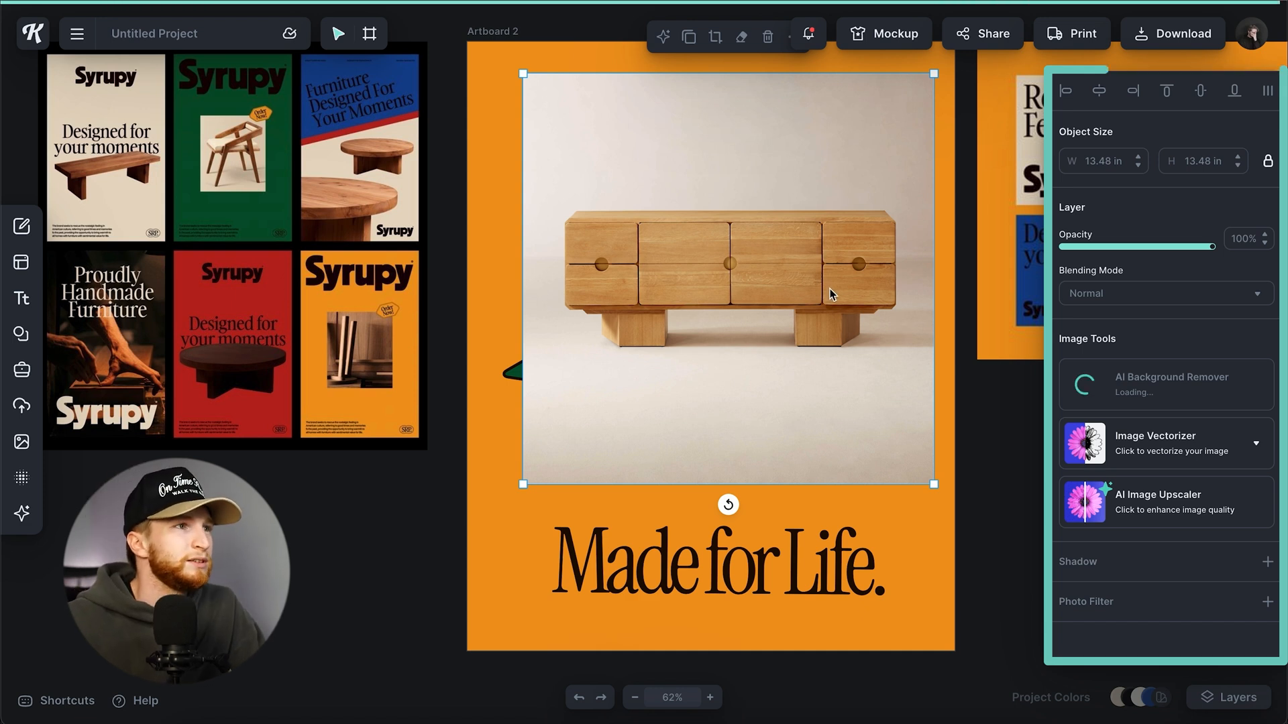
pyautogui.moveTo(756, 452); pyautogui.dragTo(769, 464)
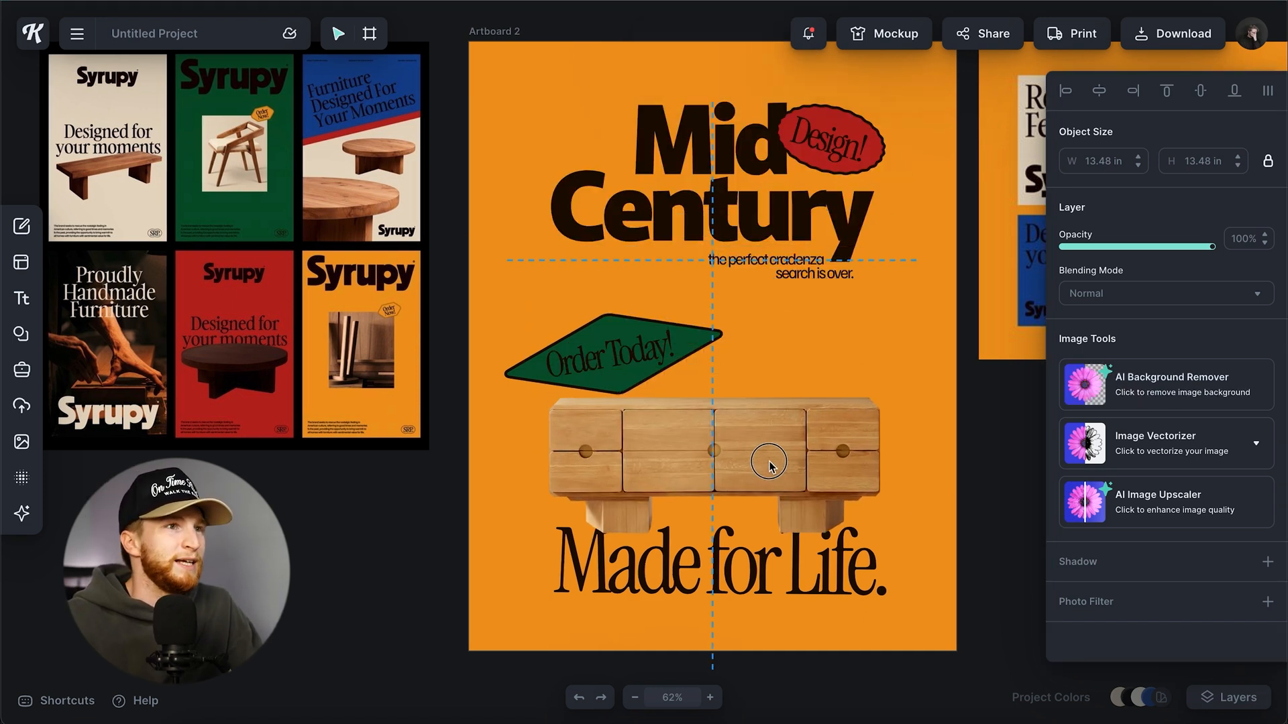
# Step: Centre the Made for Life. text horizontally on the poster
pyautogui.click(798, 583)
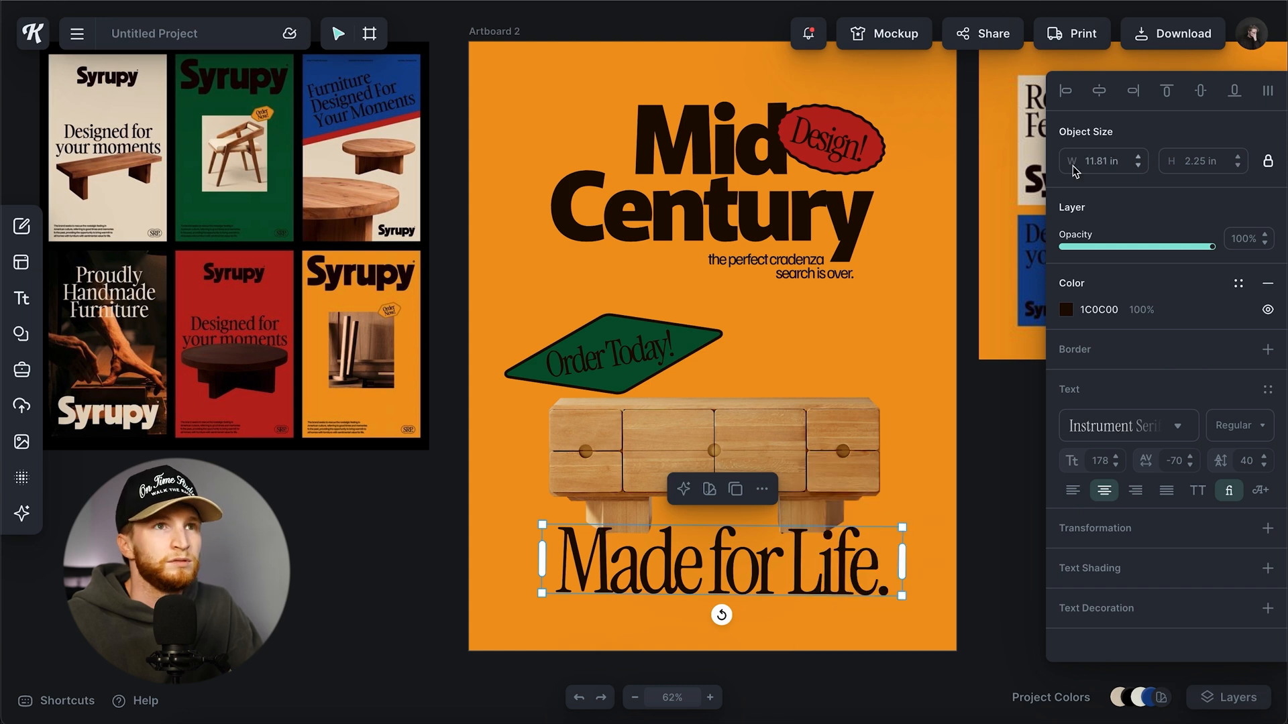
pyautogui.click(1099, 90)
pyautogui.click(781, 305)
# Step: Resize the wooden sideboard image to 13.29 in square and move it up so its legs clear the Made for Life. text
pyautogui.moveTo(779, 430); pyautogui.dragTo(789, 457)
pyautogui.rightClick(788, 462)
pyautogui.rightClick(715, 527)
pyautogui.click(748, 684)
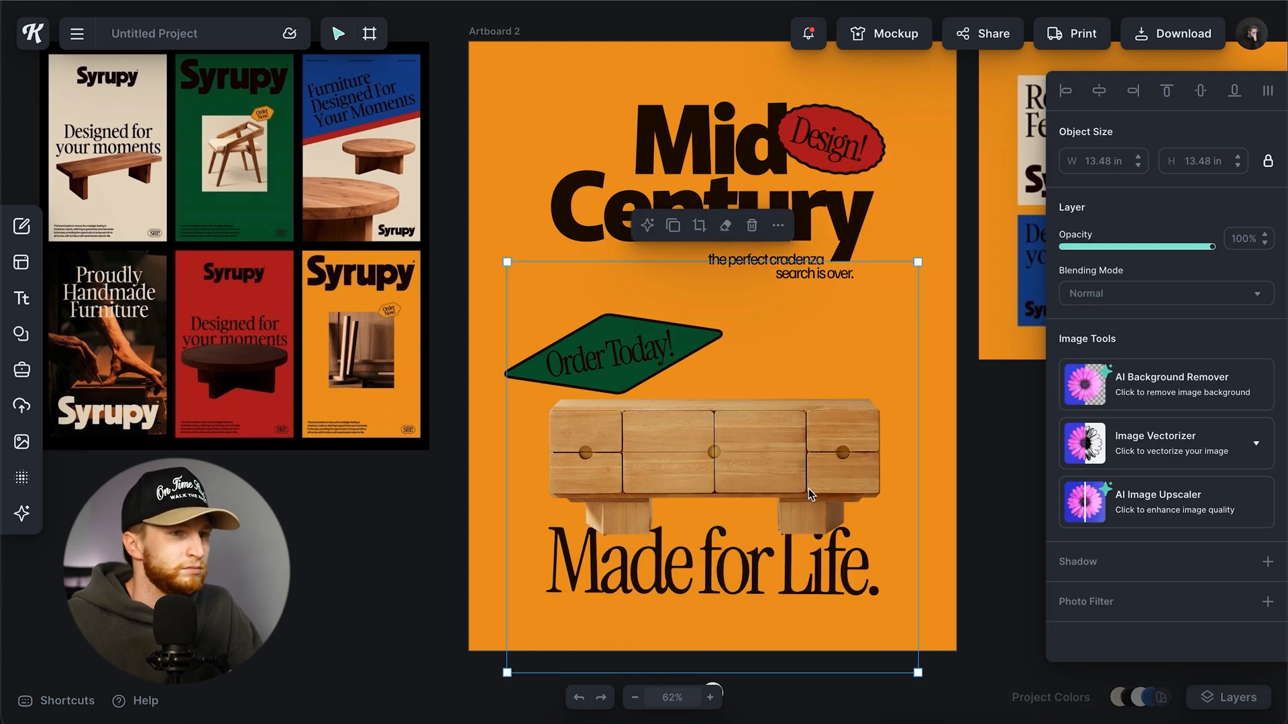
pyautogui.moveTo(918, 673); pyautogui.dragTo(899, 654)
pyautogui.moveTo(782, 472); pyautogui.dragTo(782, 469)
pyautogui.moveTo(903, 279); pyautogui.dragTo(914, 248)
# Step: Shift the green diamond and its Order Today! text slightly left behind the wooden sideboard's upper left corner
pyautogui.click(596, 352)
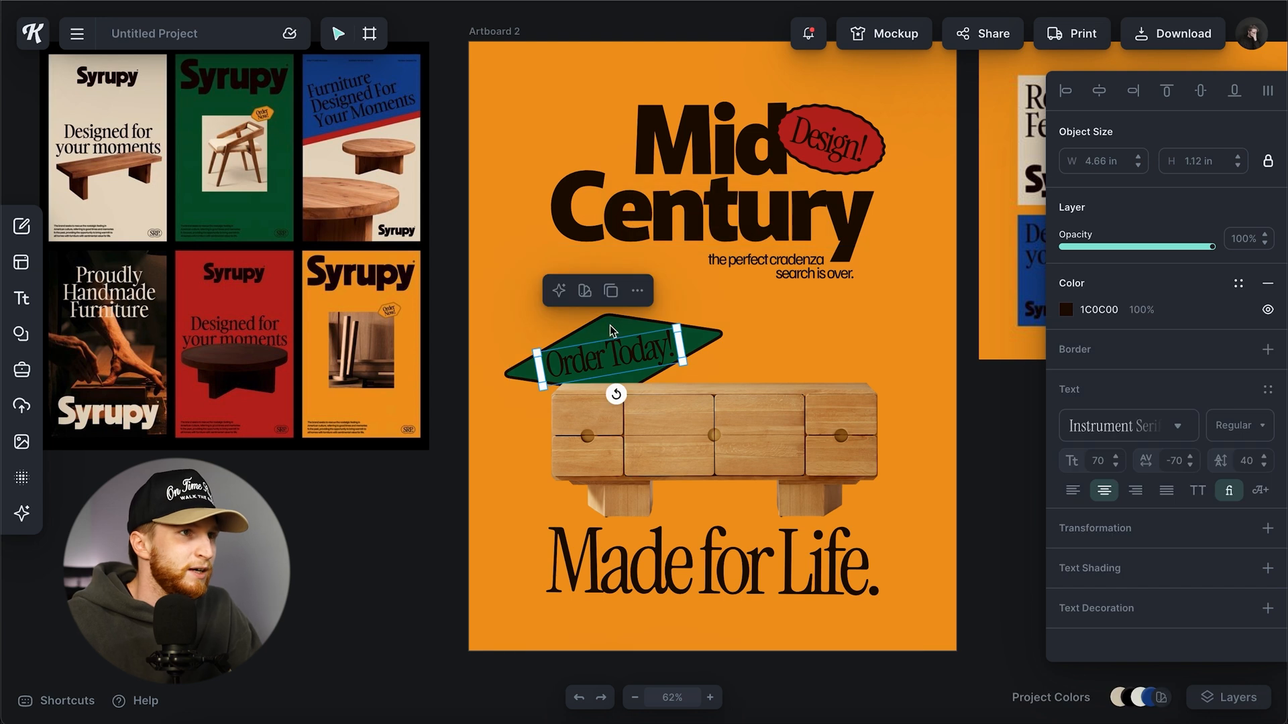
pyautogui.keyDown('shift'); pyautogui.click(611, 323); pyautogui.keyUp('shift')
pyautogui.moveTo(633, 351)
pyautogui.mouseDown()
pyautogui.moveTo(621, 352)
pyautogui.moveTo(631, 356)
pyautogui.mouseUp()
pyautogui.click(970, 468)
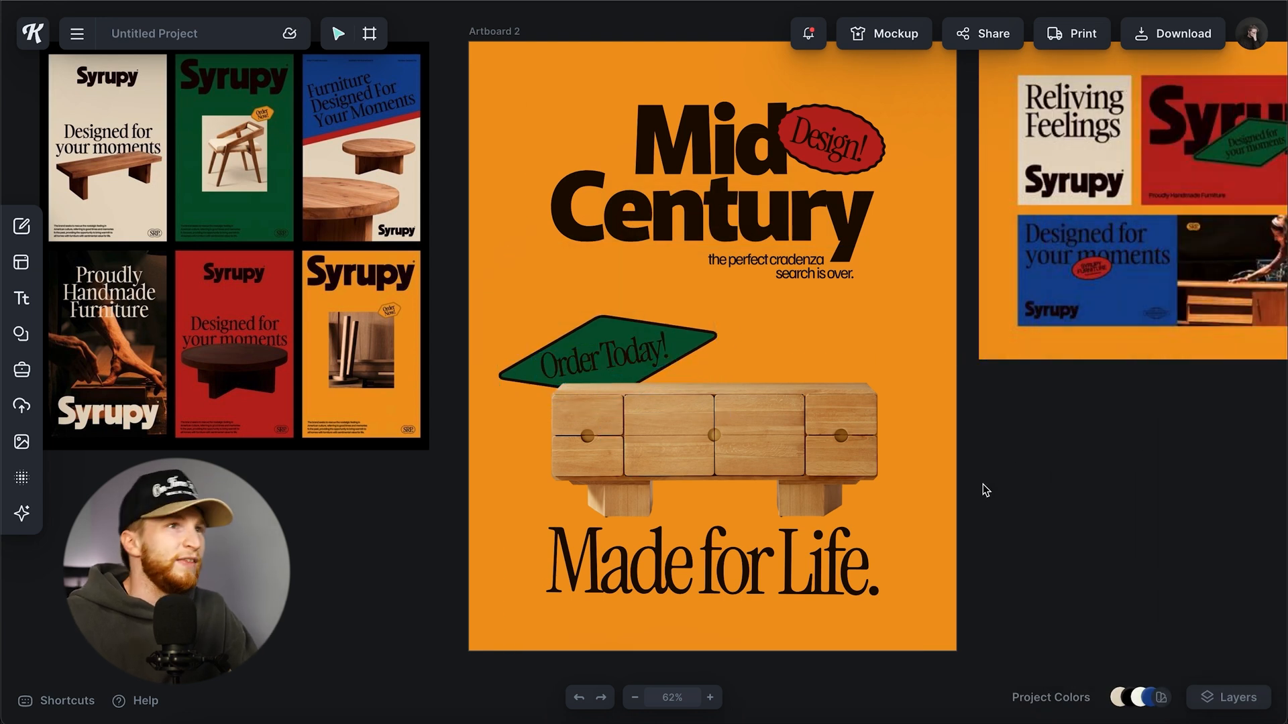
pyautogui.click(800, 448)
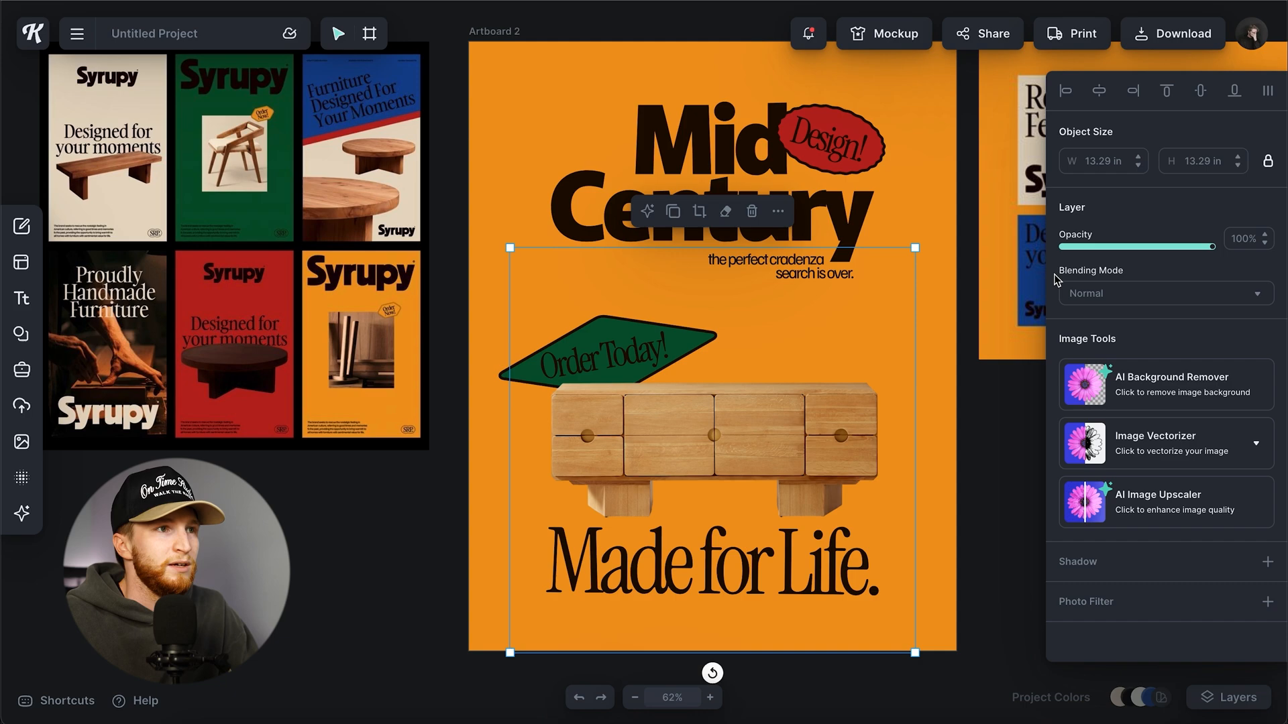
pyautogui.click(985, 464)
pyautogui.hscroll(3, 977, 473)
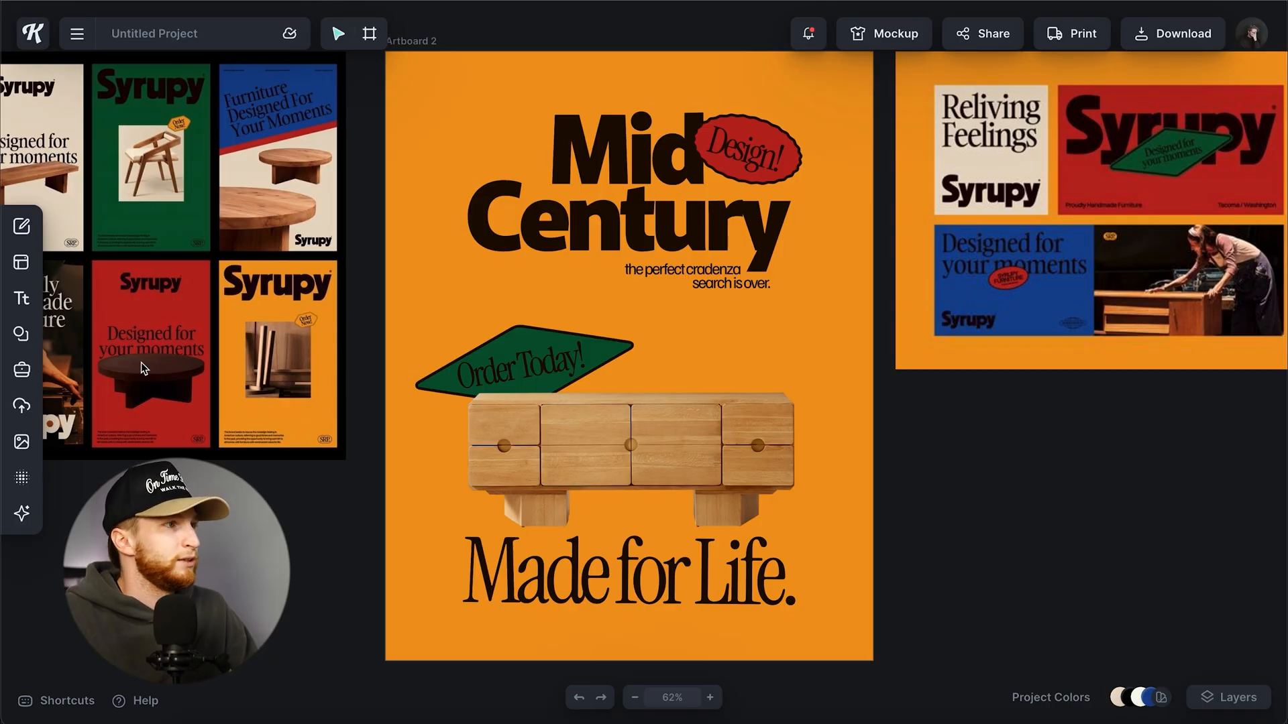
# Step: Duplicate the "search is over." line above the sideboard and replace the copy's text with the © glyph
pyautogui.moveTo(716, 345); pyautogui.dragTo(717, 363)
pyautogui.click(1261, 490)
pyautogui.scroll(-10, 1149, 483)
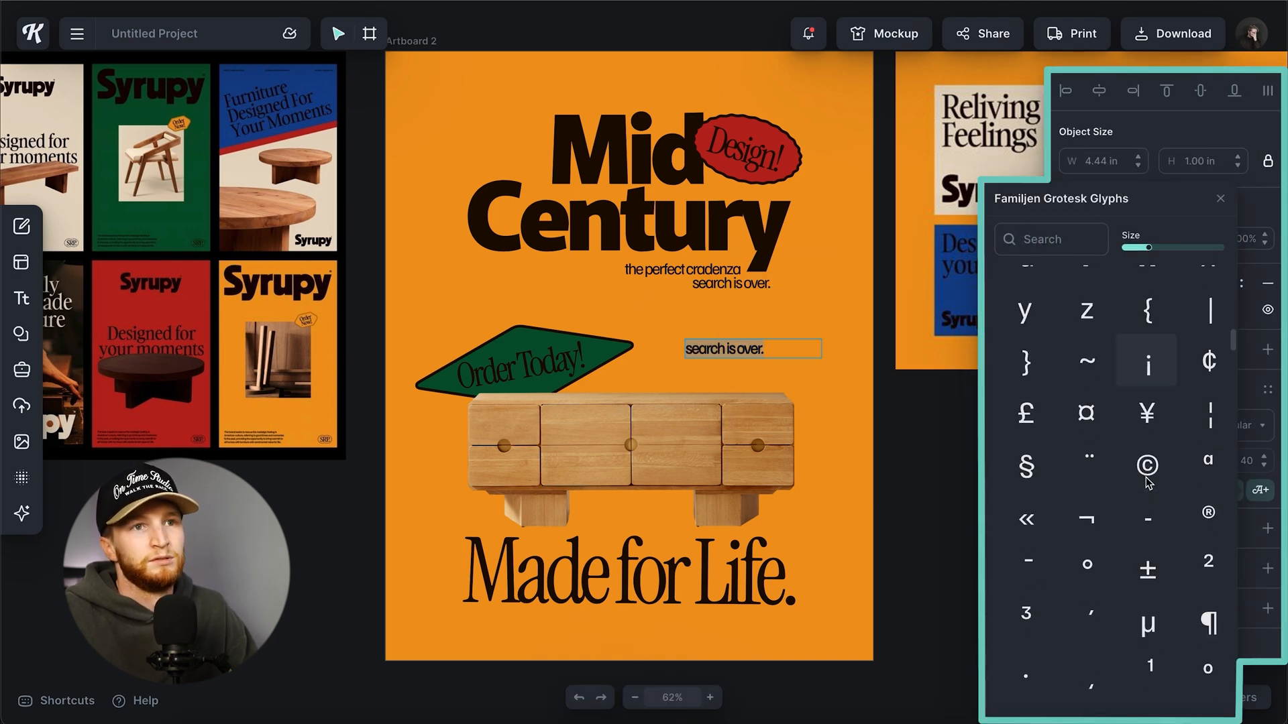
pyautogui.click(706, 352)
pyautogui.press('Escape')
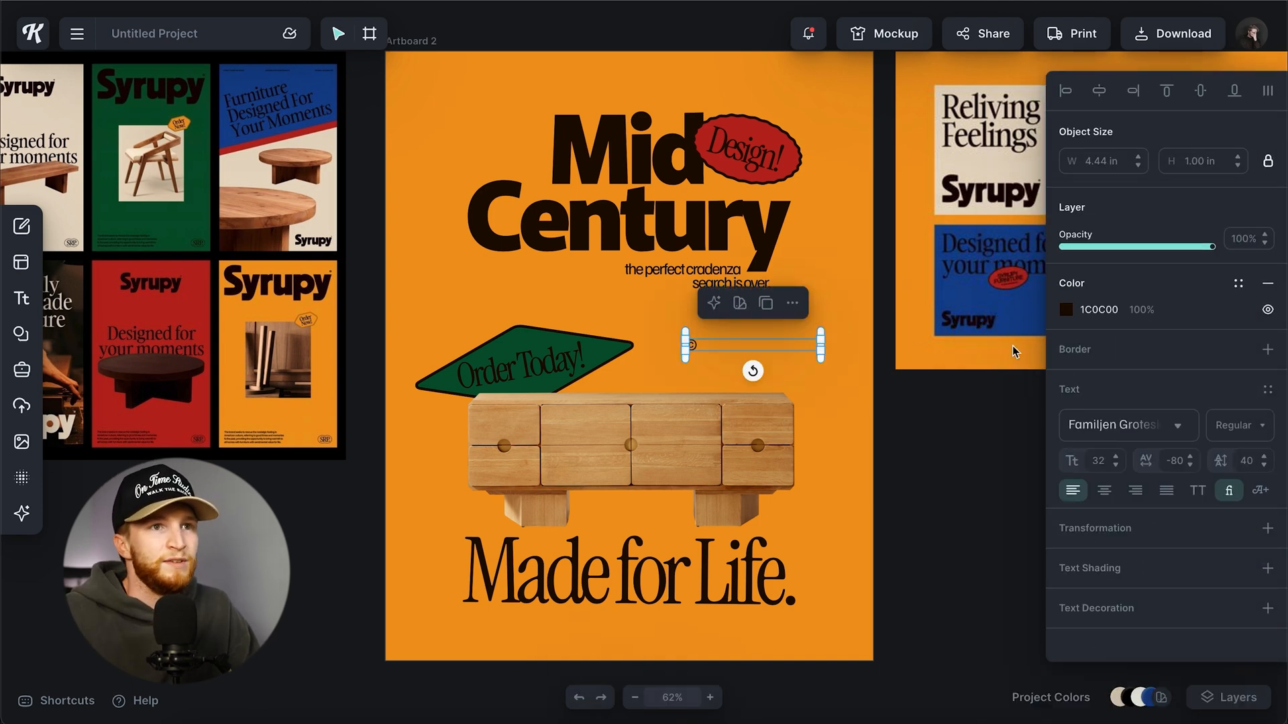
# Step: Place the © symbol just above the C of Century, centre-aligned at size 28 in Medium weight
pyautogui.moveTo(820, 346); pyautogui.dragTo(470, 176)
pyautogui.click(853, 392)
pyautogui.click(868, 352)
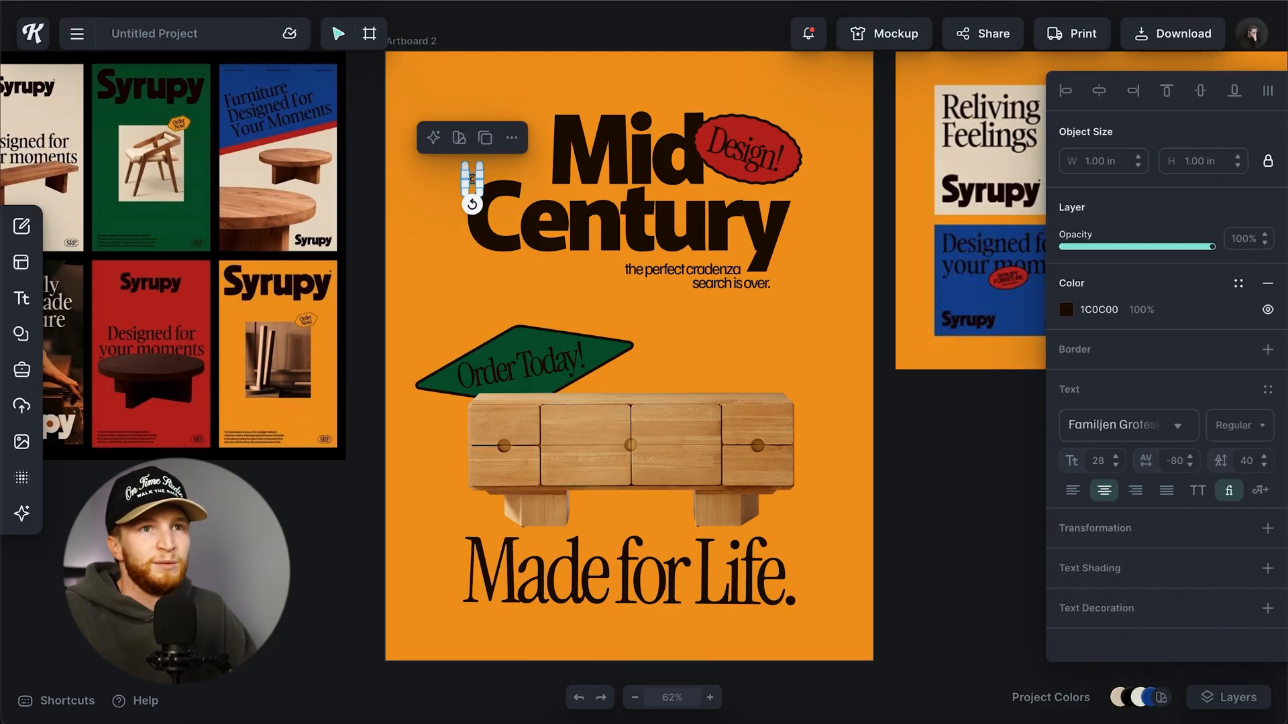
pyautogui.click(1212, 526)
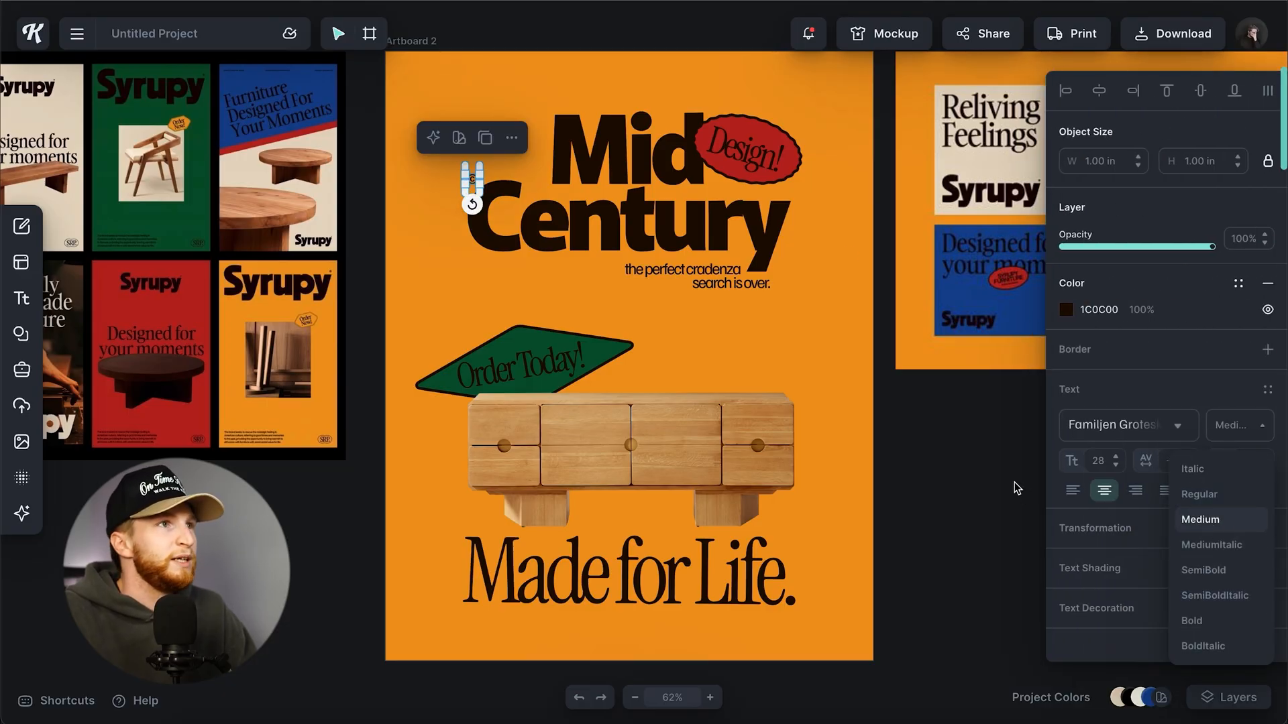
pyautogui.click(1016, 482)
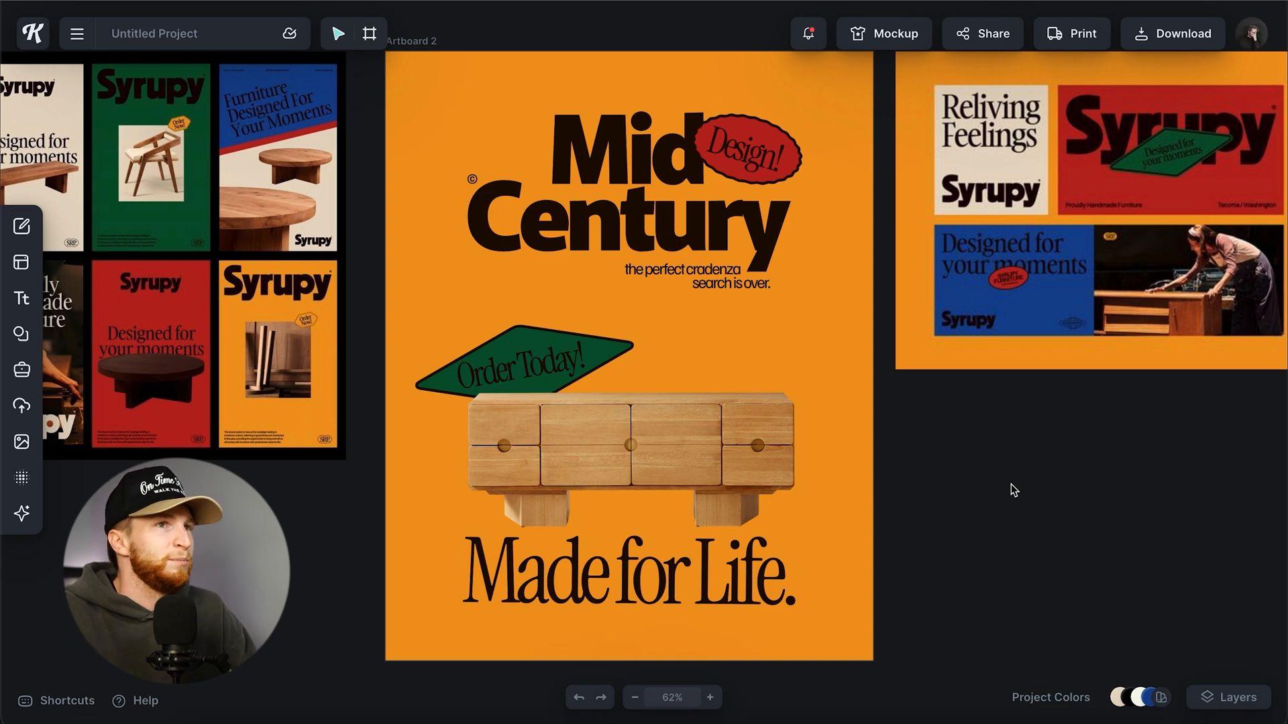
# Step: Nudge the © symbol slightly upward to fine-tune its position above the C of Century
pyautogui.scroll(6, 708, 268)
pyautogui.click(763, 308)
pyautogui.moveTo(762, 307); pyautogui.dragTo(763, 302)
pyautogui.click(811, 378)
pyautogui.scroll(-6, 831, 404)
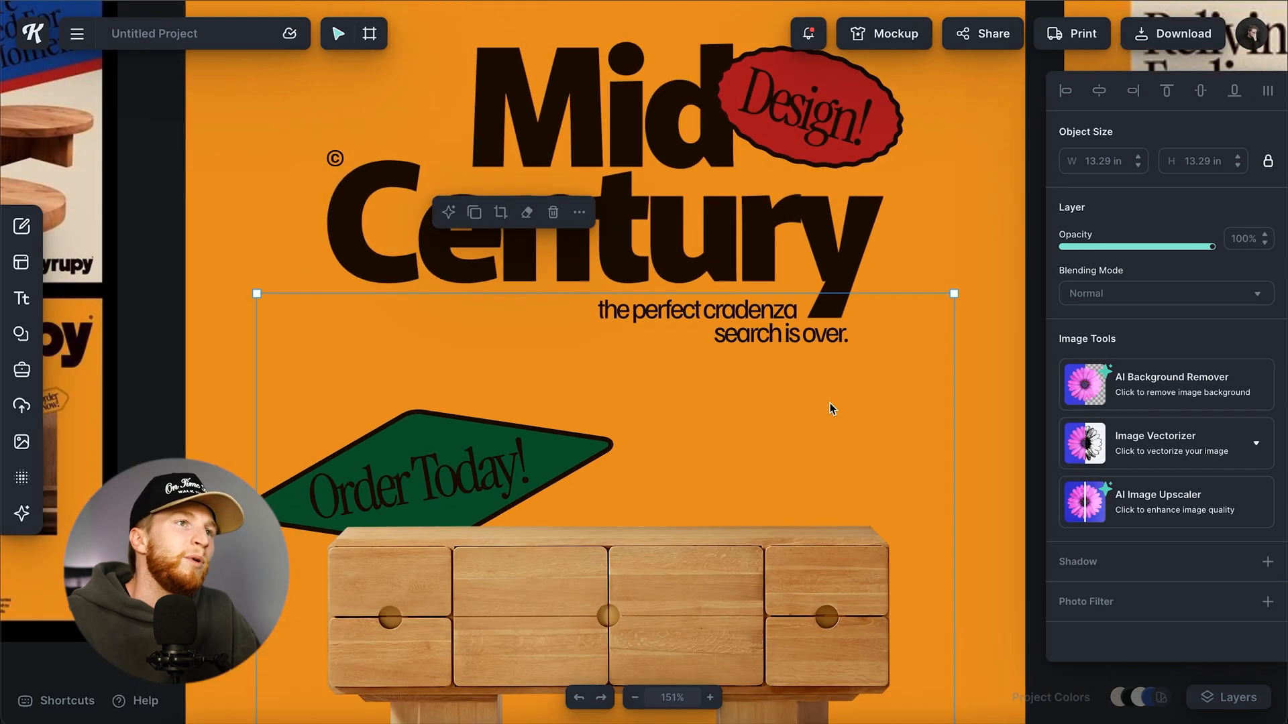
pyautogui.click(979, 528)
pyautogui.scroll(-4, 977, 524)
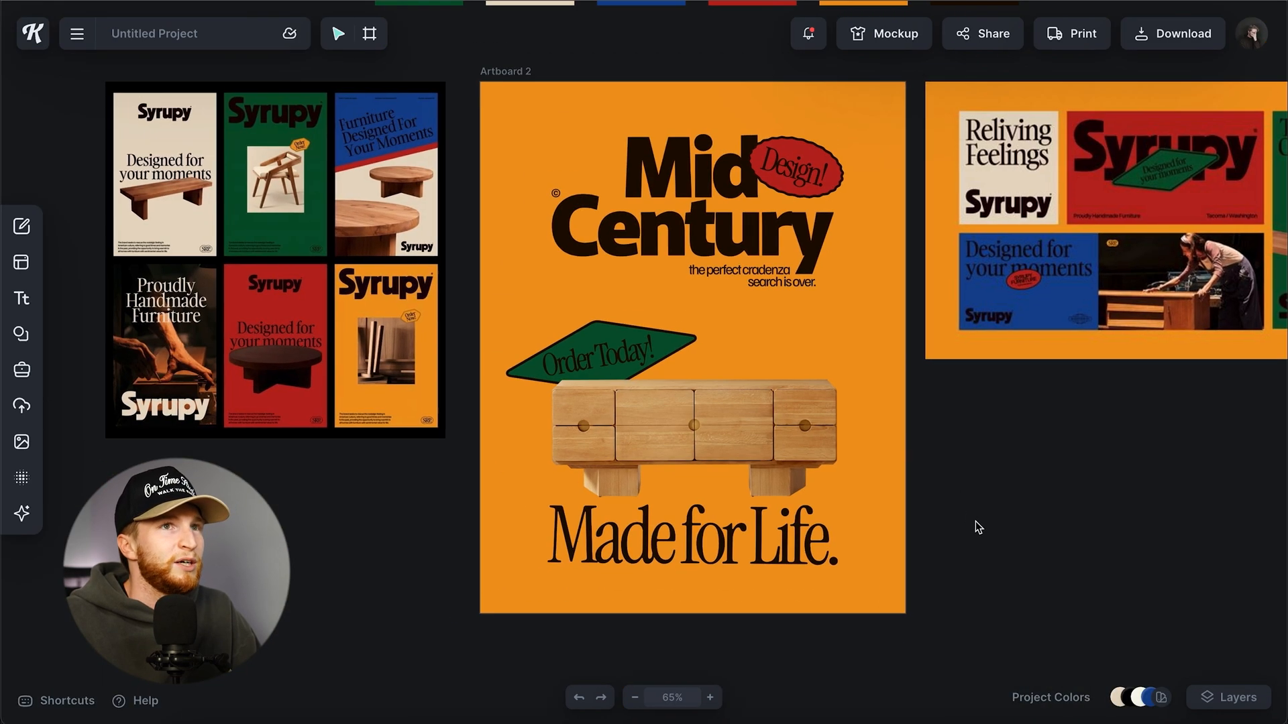